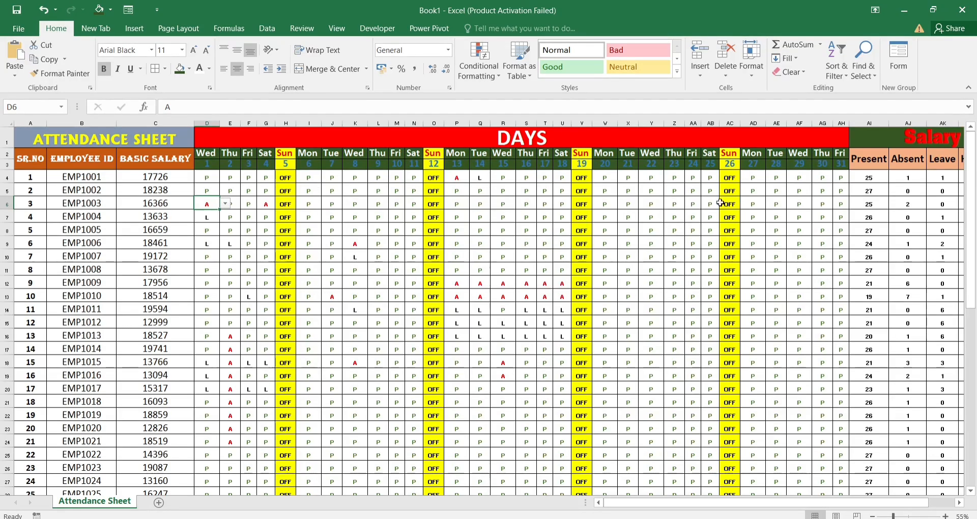
- Set the first employee's attendance on day 1 (cell D4) to A
scroll(775, 273, "right", 5)
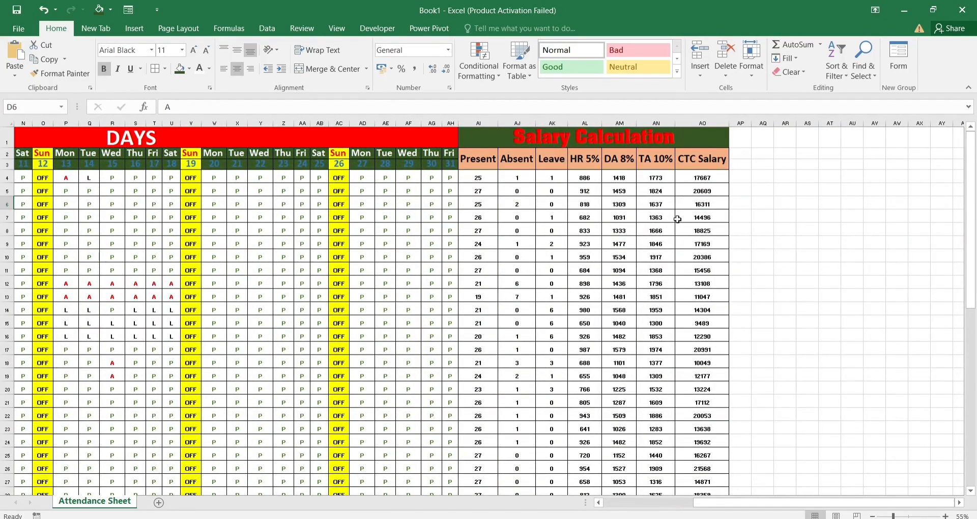
scroll(677, 219, "left", 3)
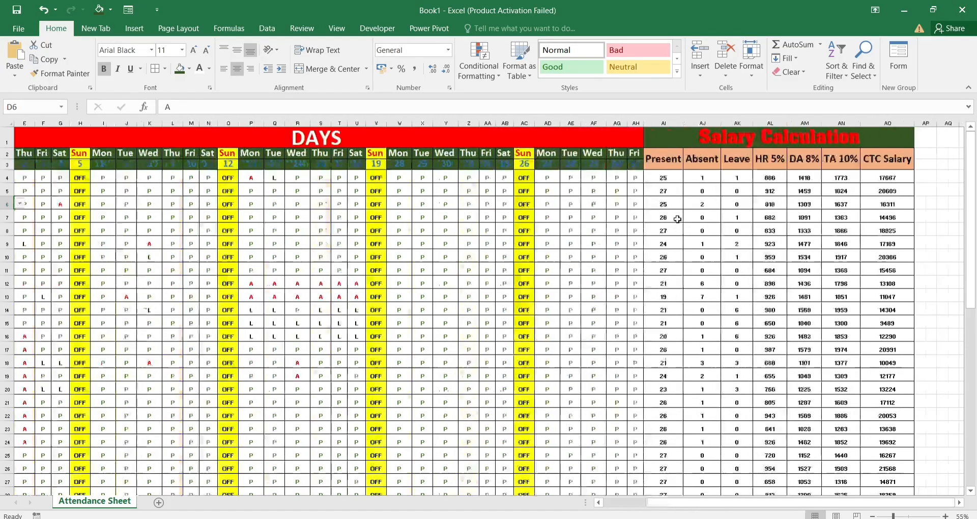
scroll(677, 218, "left", 2)
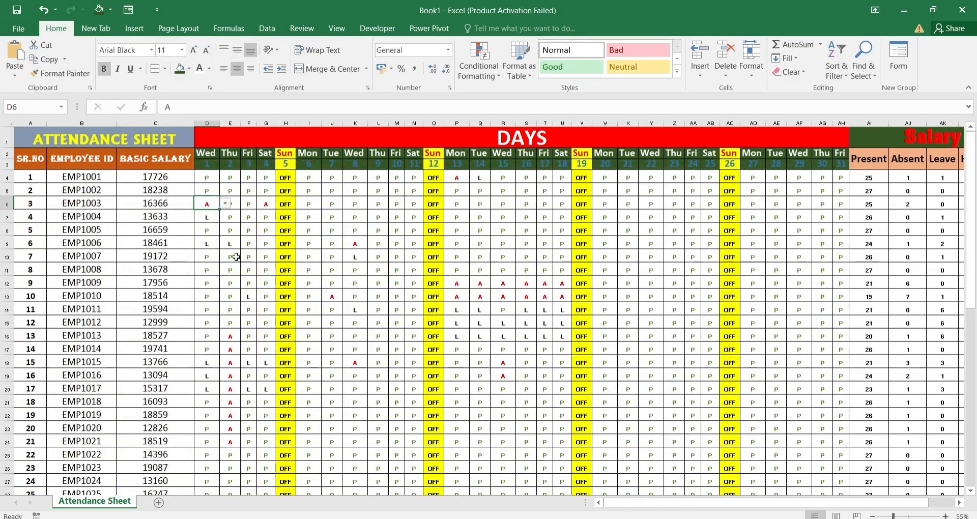
left_click(211, 179)
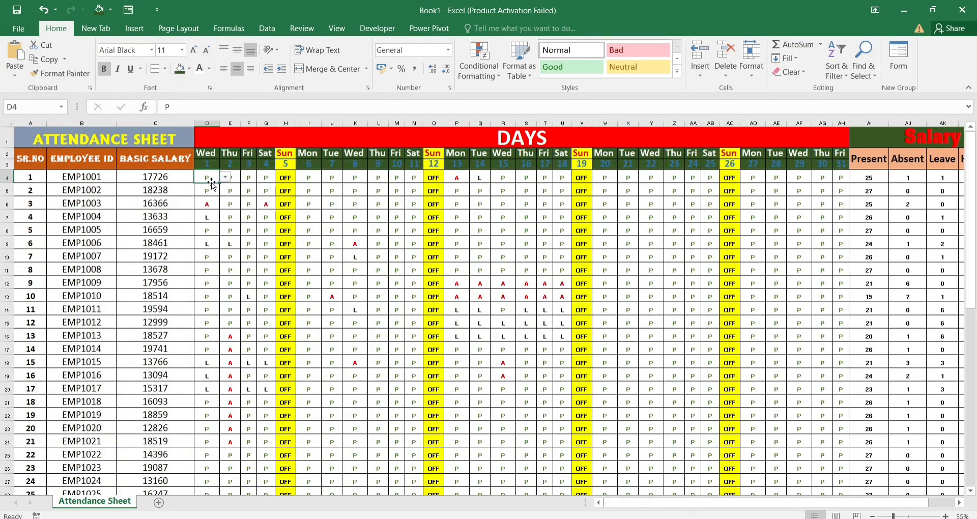
type("A")
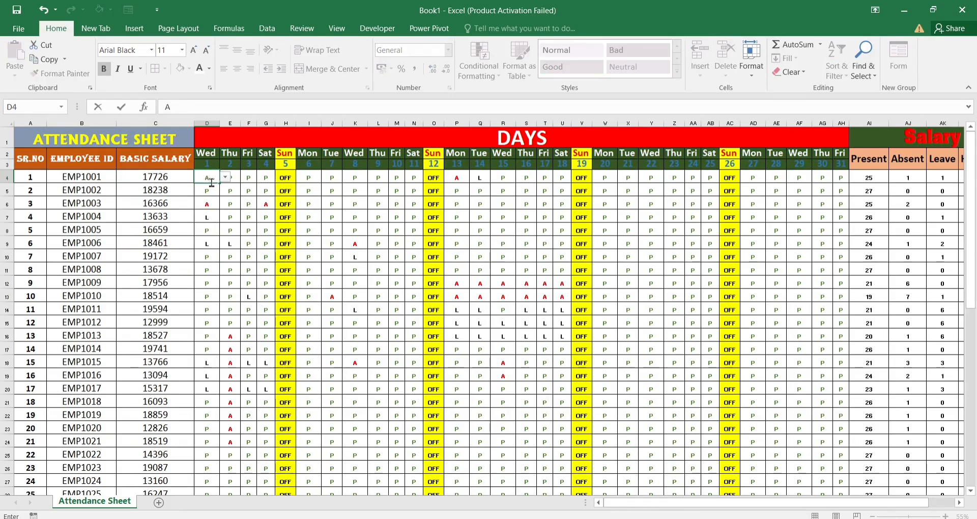
key("Return")
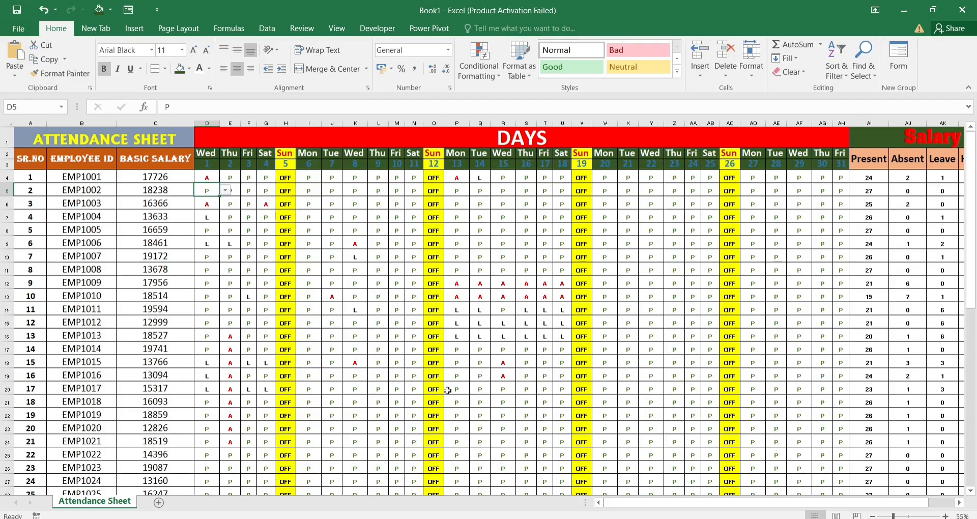
- Set the fourth employee's attendance on day 1 (cell D7) to OFF
left_click(945, 515)
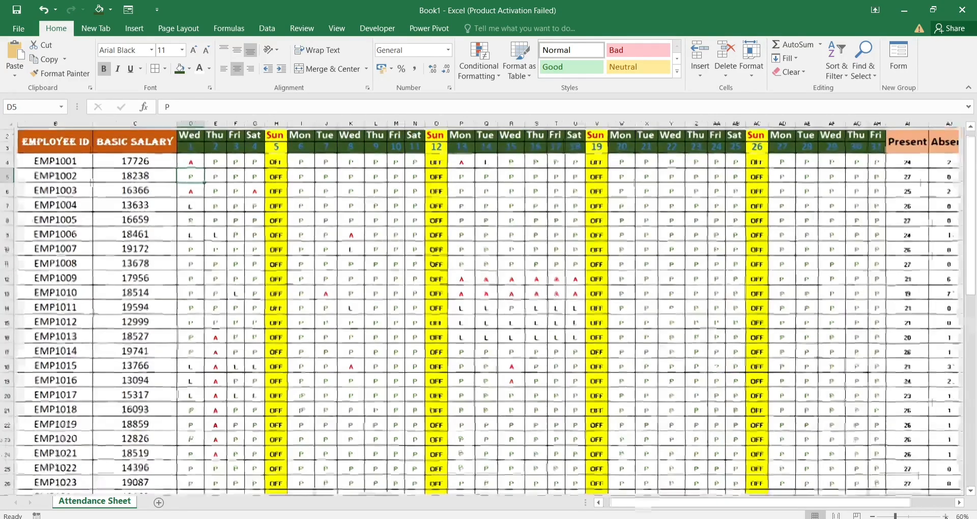
left_click(945, 516)
left_click(945, 516)
scroll(357, 260, "up", 2)
scroll(357, 258, "left", 3)
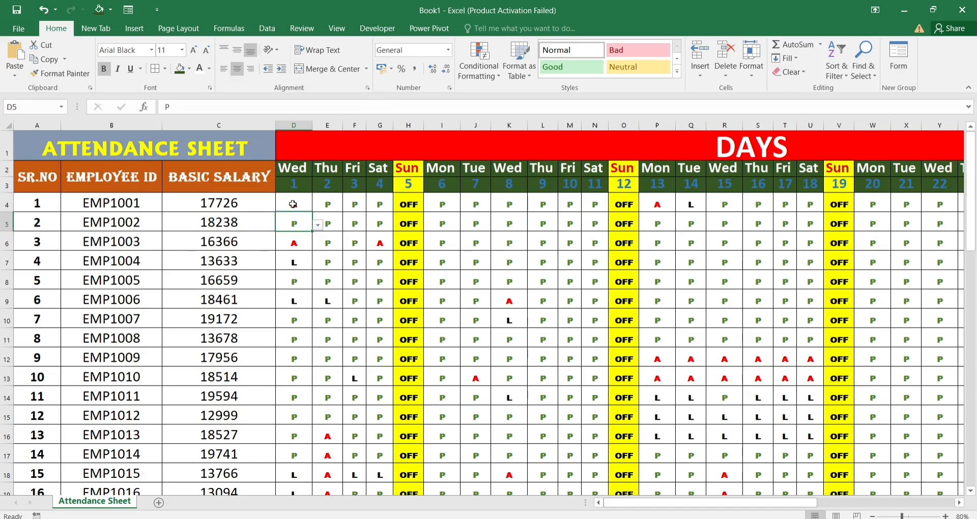
left_click(302, 264)
left_click(317, 264)
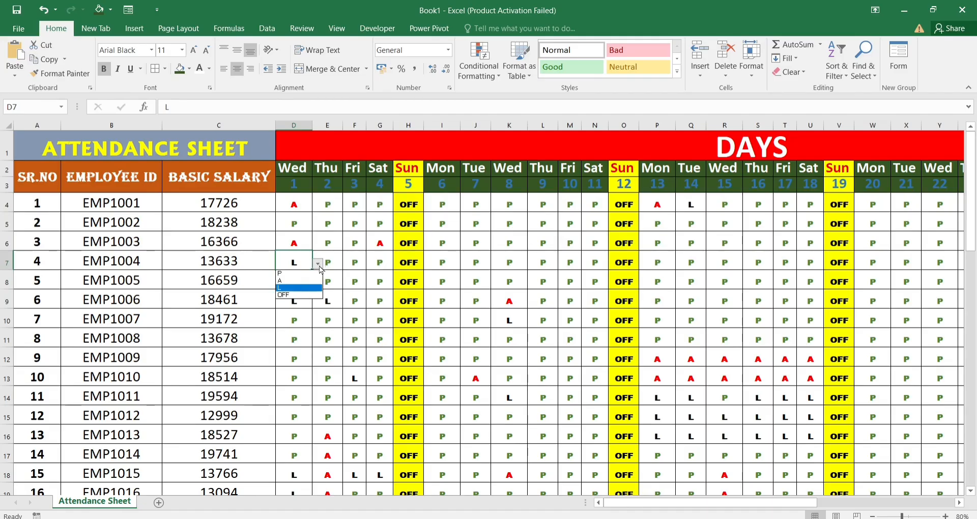
left_click(306, 294)
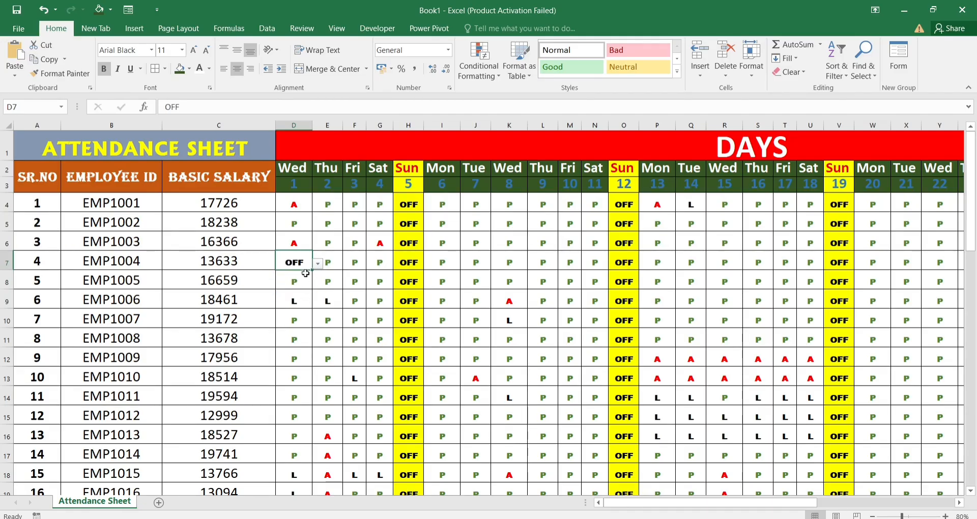
left_click(295, 307)
- Set attendance to A for the fourth employee on day 1 (D7) and the fifth employee on day 7 (J8)
left_click(301, 264)
left_click(317, 263)
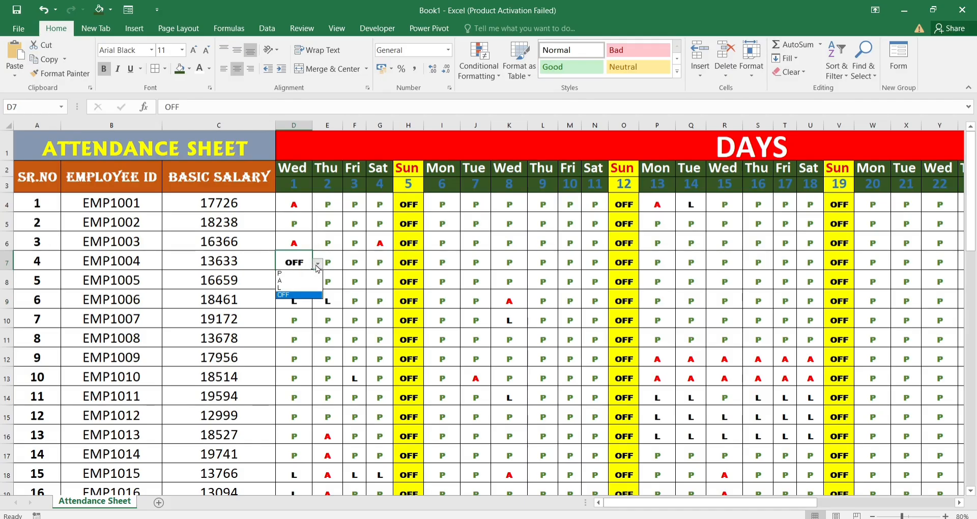
left_click(302, 282)
left_click(474, 277)
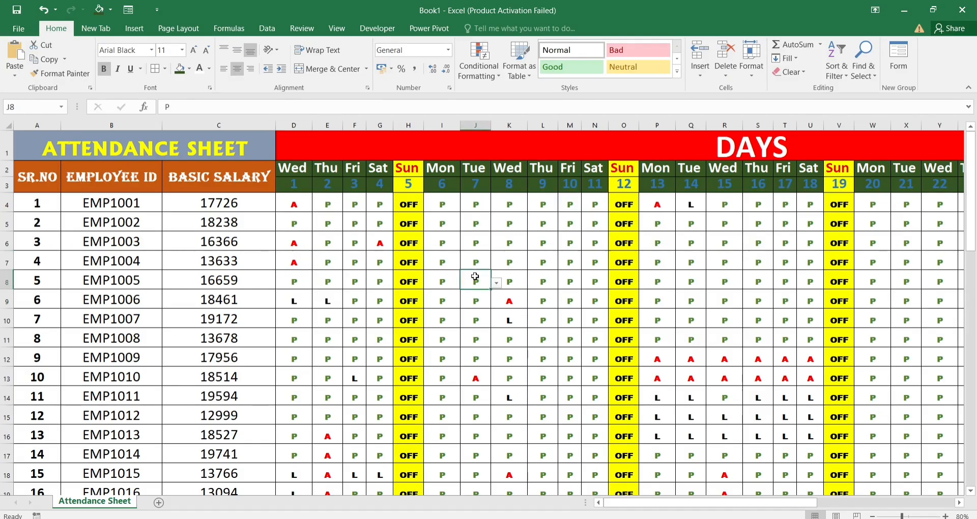
left_click(495, 282)
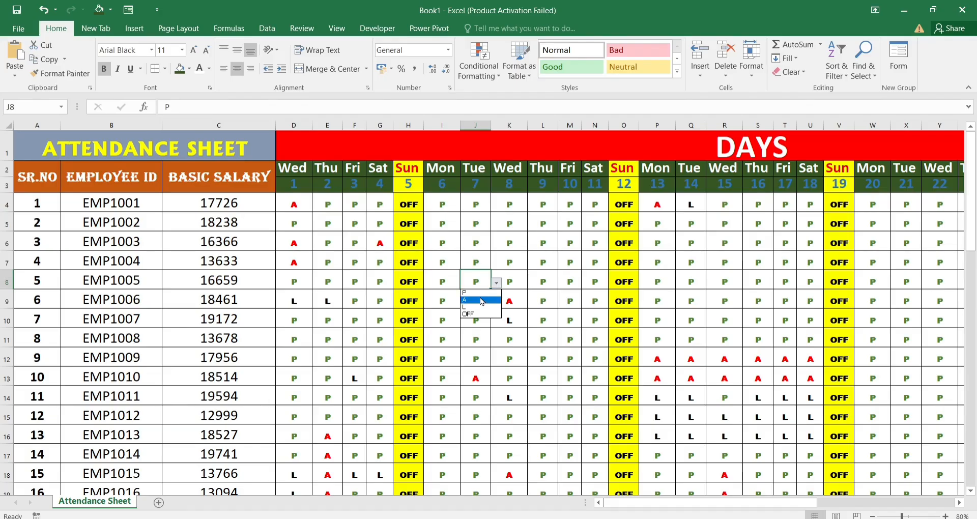
left_click(484, 301)
- Set the first employee's attendance to A on days 31 and 30 (cells AH4 and AG4)
scroll(716, 282, "right", 6)
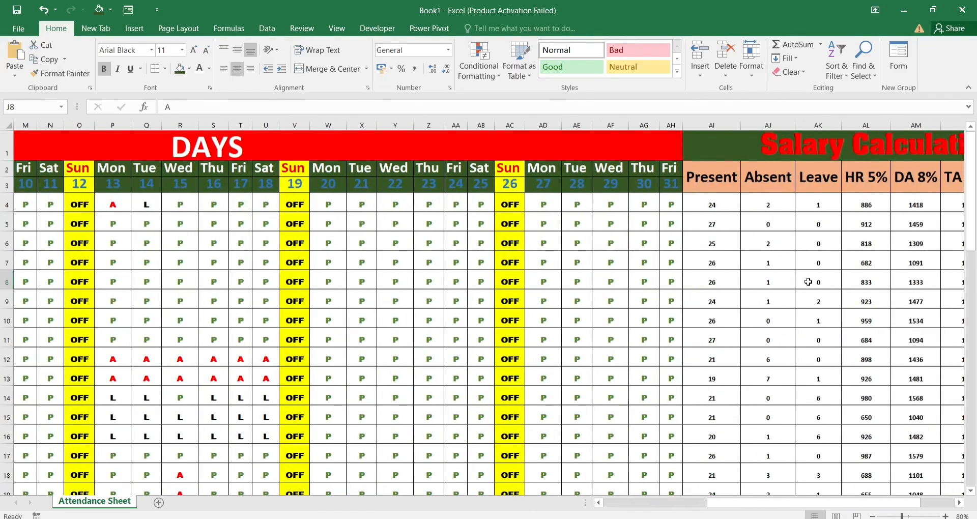
left_click(666, 208)
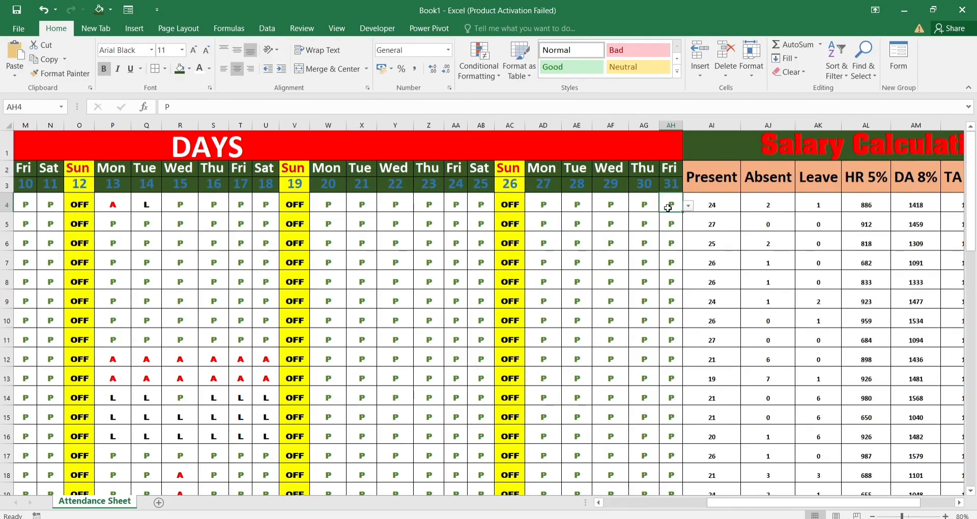
left_click(687, 205)
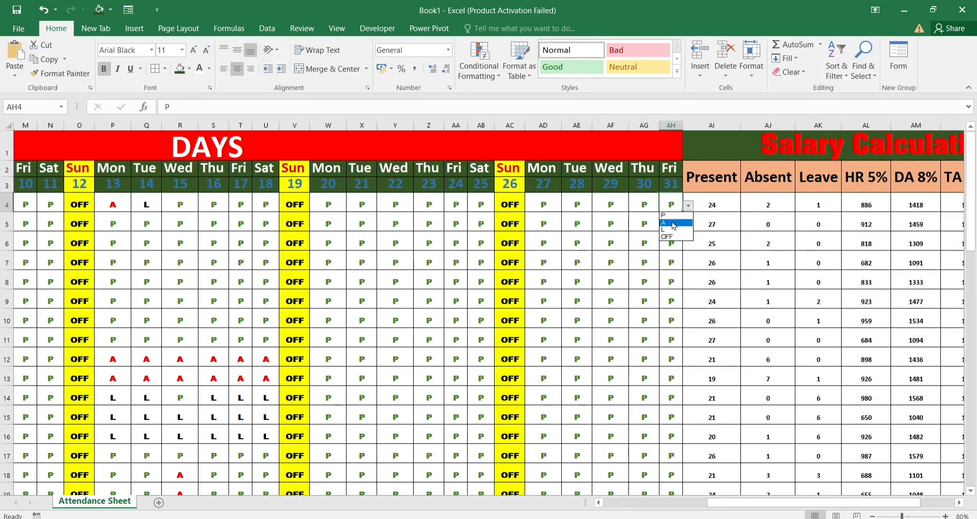
left_click(673, 223)
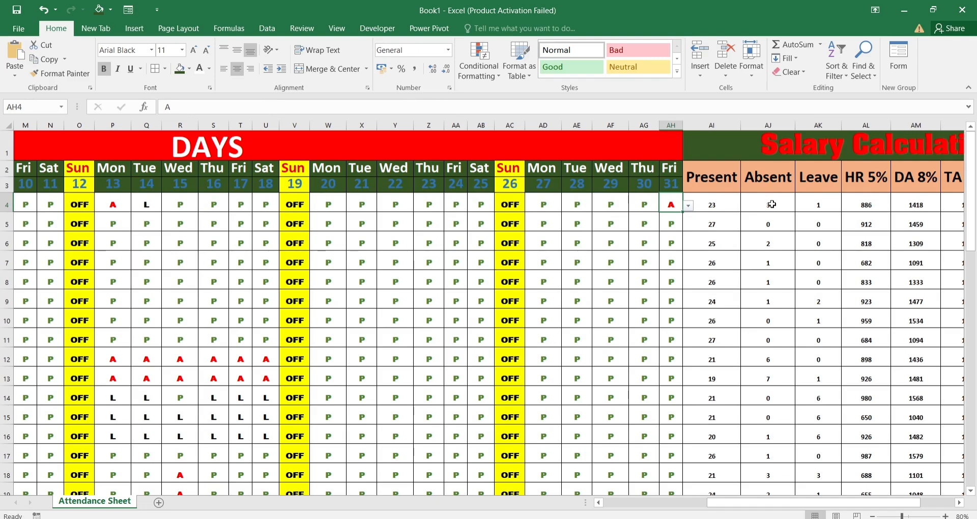
left_click(644, 204)
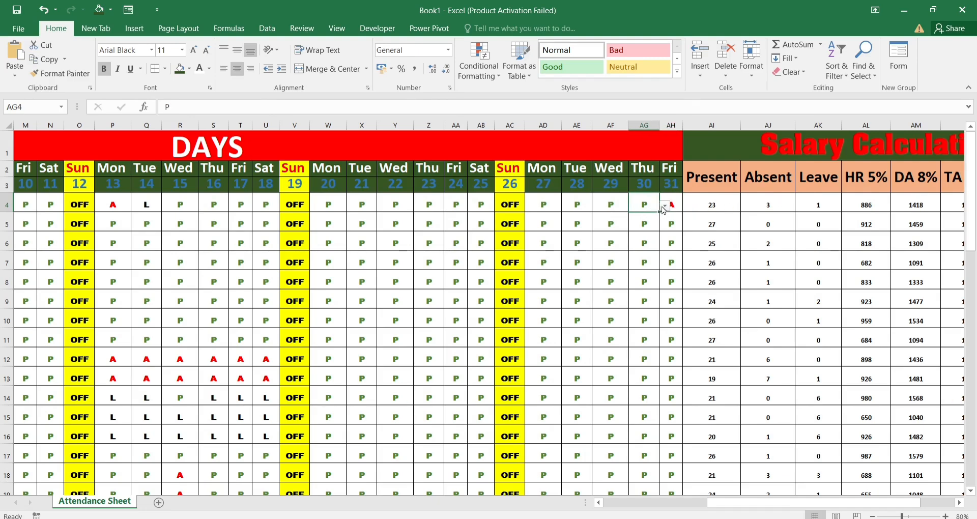
left_click(664, 206)
left_click(653, 224)
- Set the first employee's attendance on day 29 (cell AF4) to A
scroll(878, 202, "right", 3)
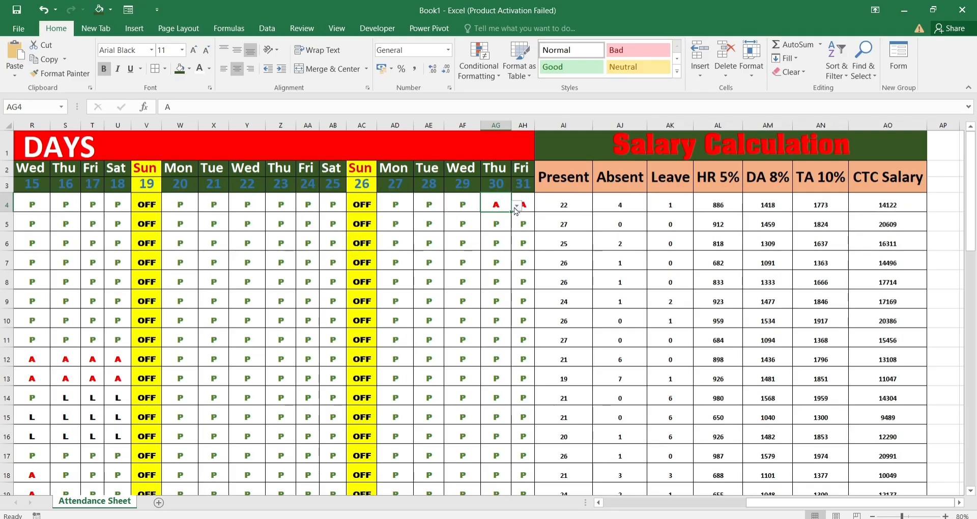
left_click(459, 209)
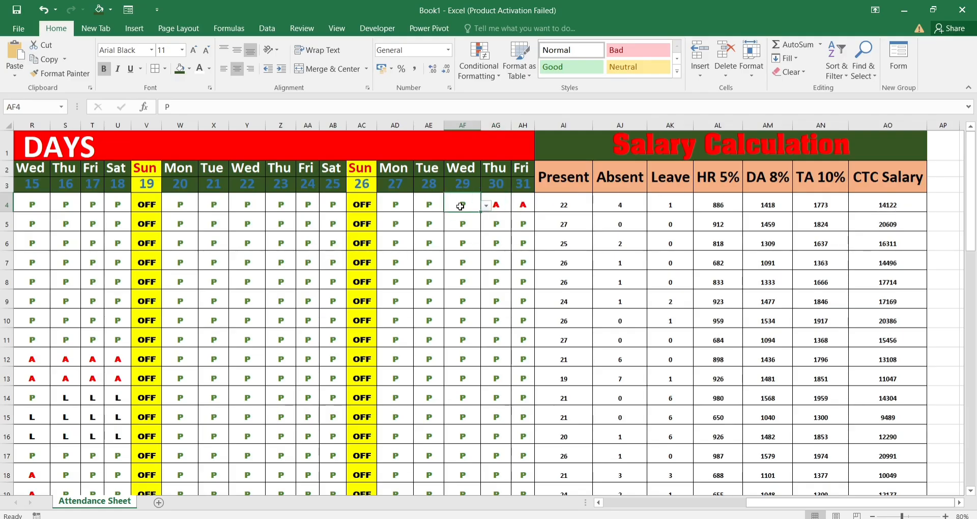
left_click(485, 206)
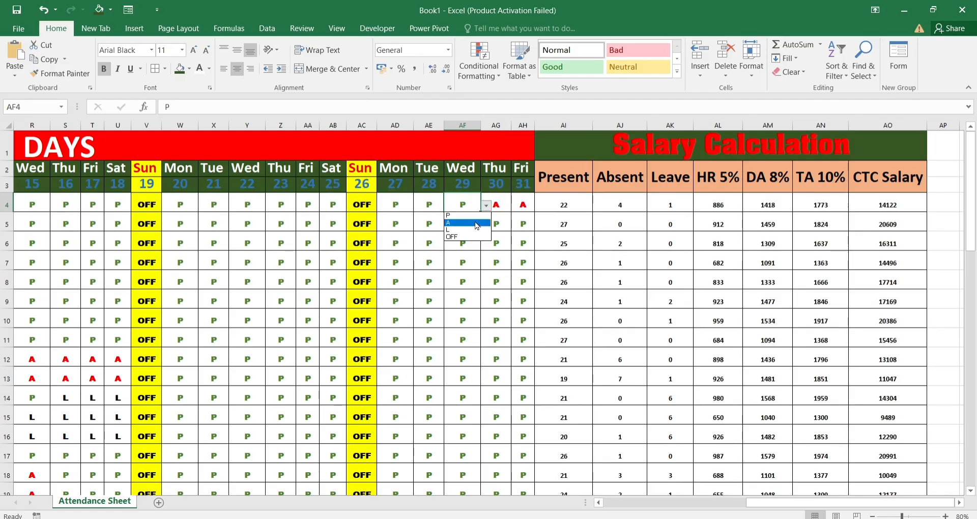
left_click(477, 225)
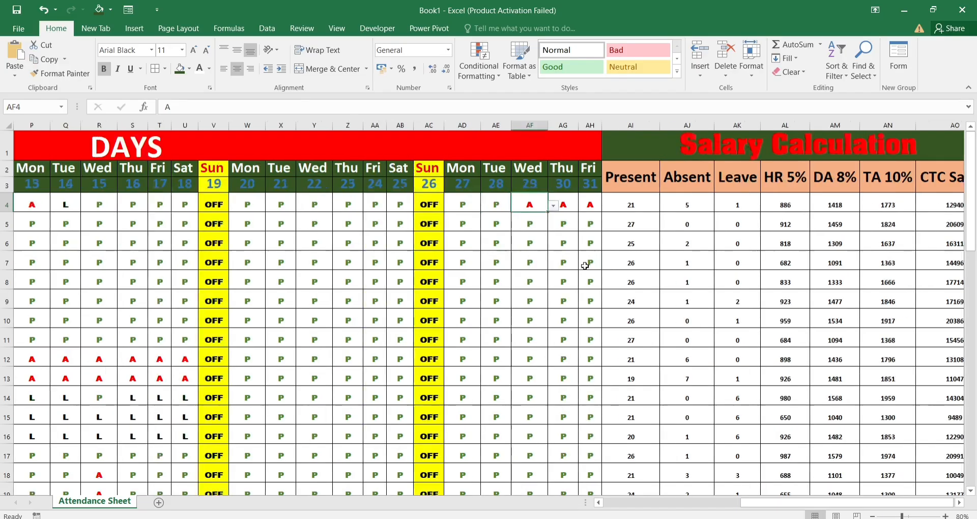
scroll(585, 262, "left", 5)
scroll(585, 266, "left", 1)
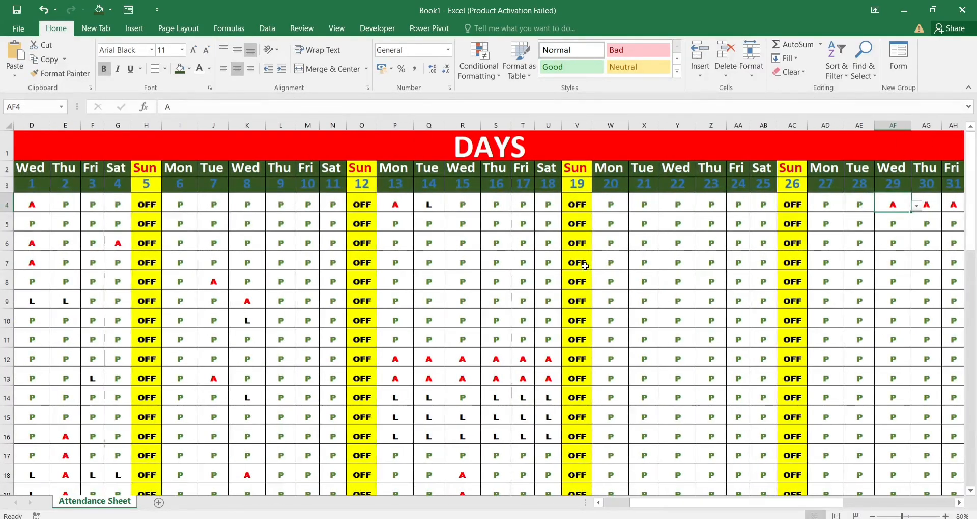
scroll(585, 266, "left", 3)
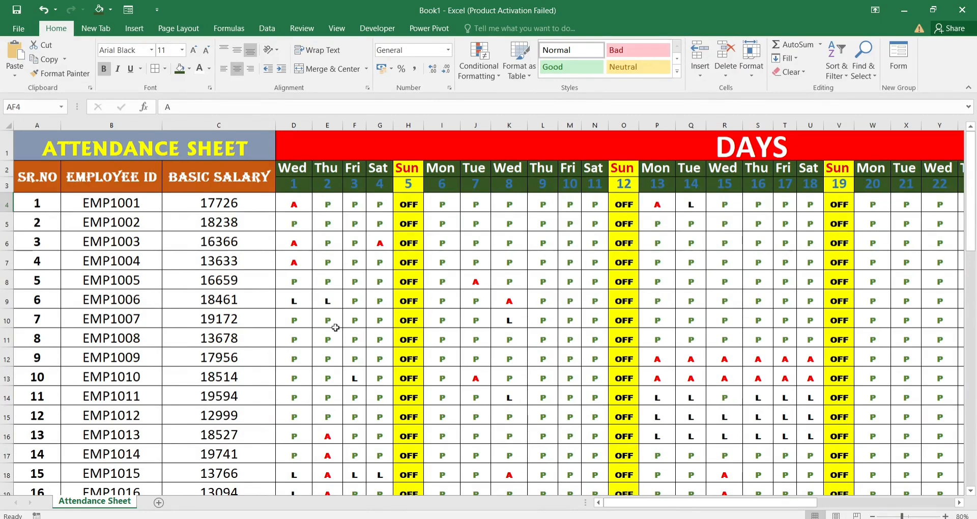
left_click(315, 330)
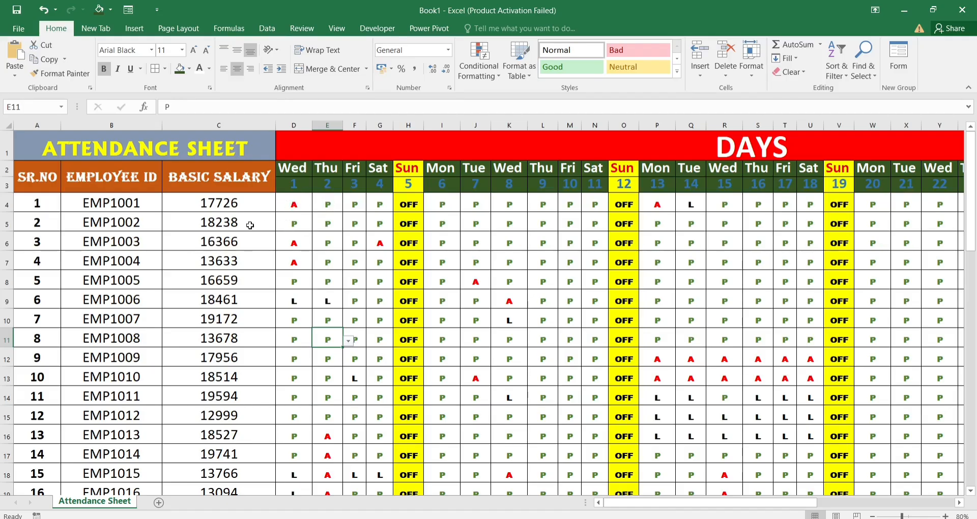
- Add a new worksheet and enter the headers Sr.No, Employee Id and Basic Salary in cells A2 to C2
left_click(159, 501)
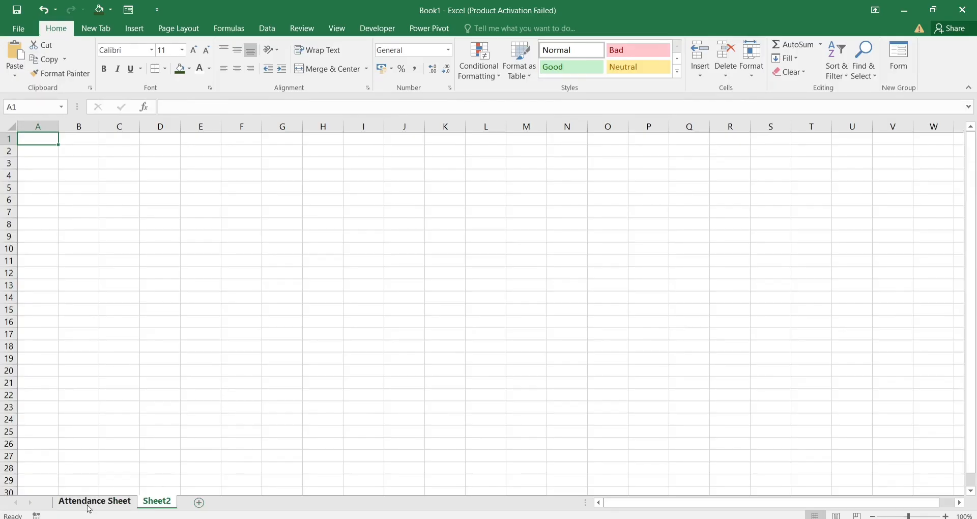
left_click(39, 151)
type("Srn")
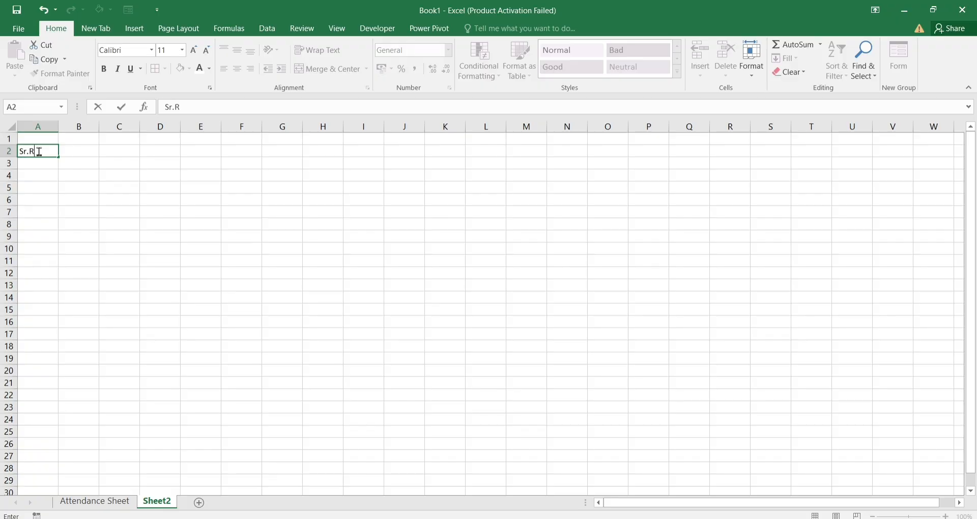
type("O")
key("Tab")
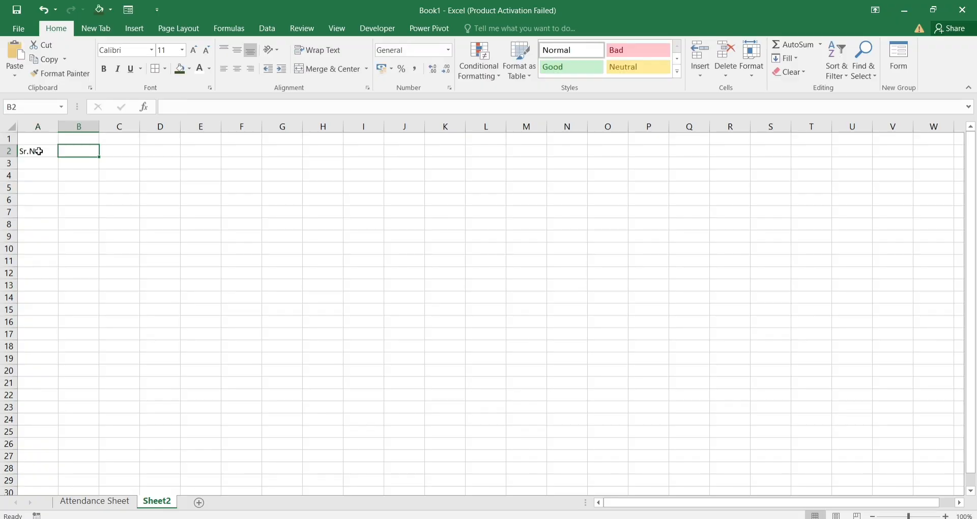
type("Employ")
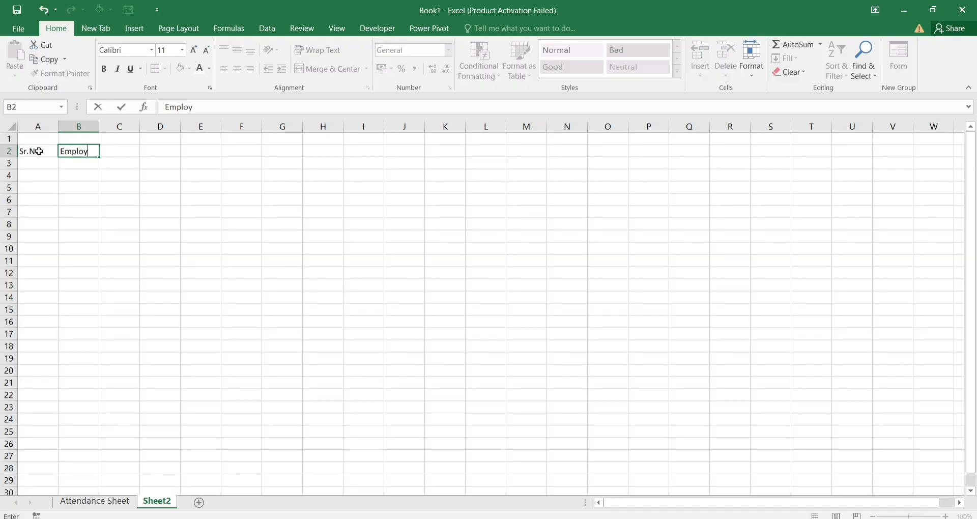
type("ee Id")
key("Tab")
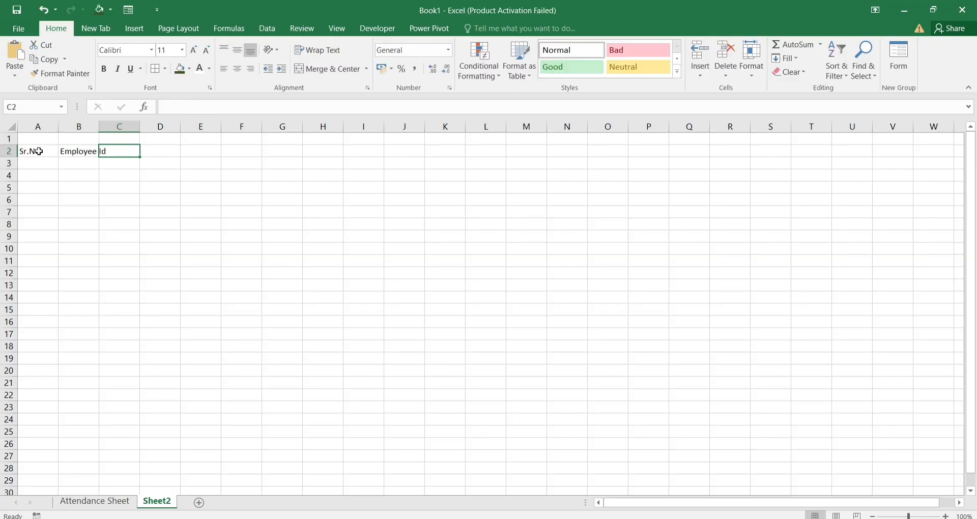
type("Basic Salary")
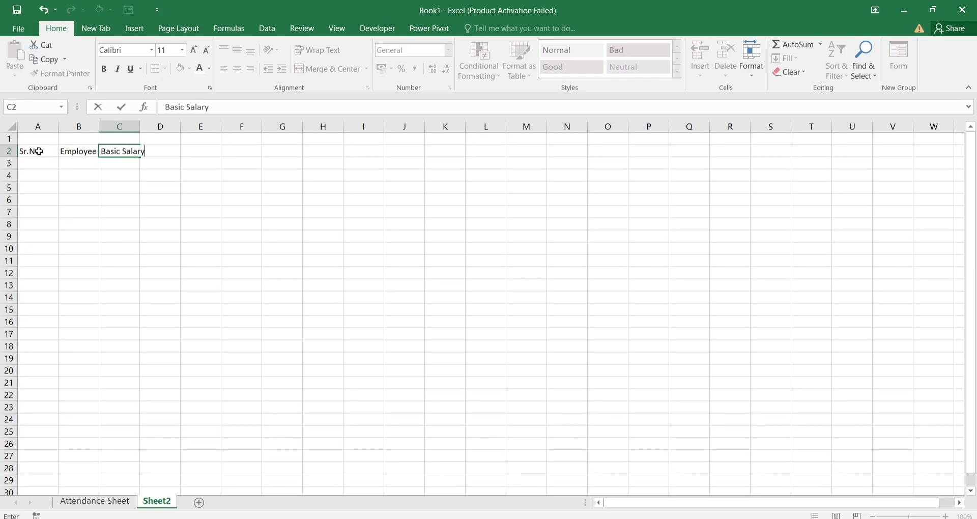
key("Tab")
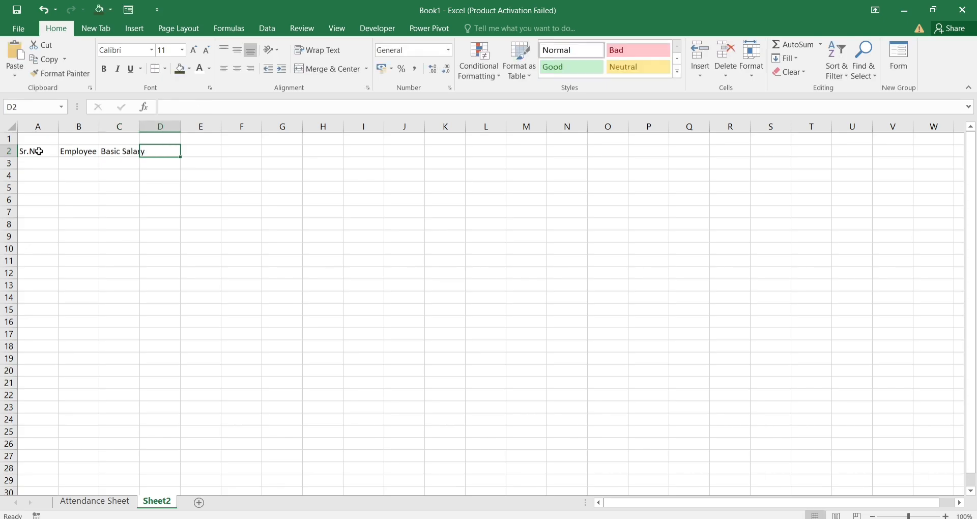
key("Up")
key("Right")
key("Right")
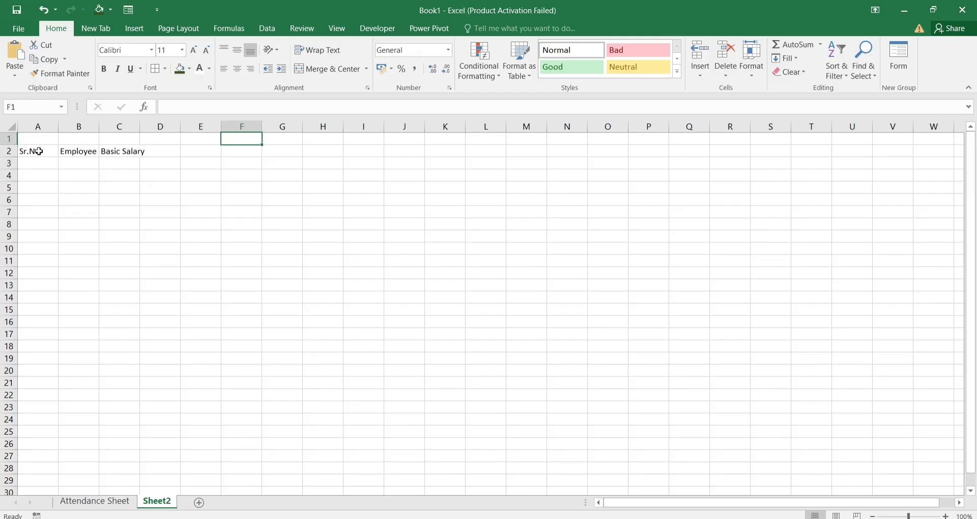
- Enter the serial numbers 1 and 2 in cells A3 and A4 under the Sr.No header
left_click(30, 161)
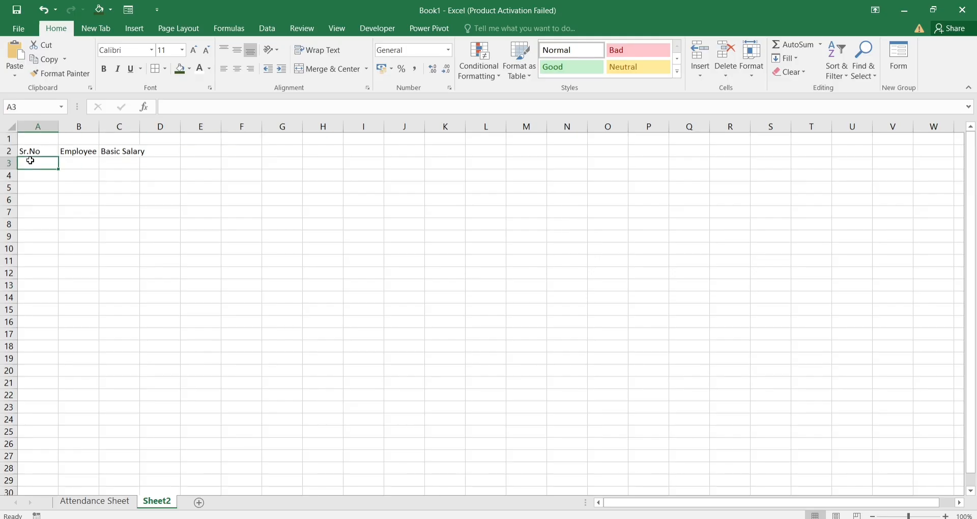
type("1")
key("Return")
type("2")
key("Return")
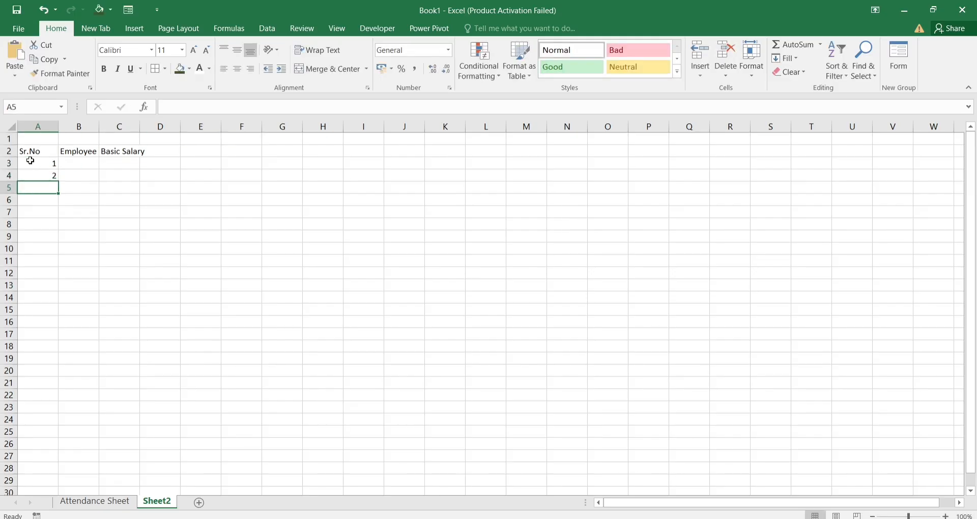
- Fill the serial numbers down column A as an increasing series from 1 in cell A3 to 22 in A24
left_click(32, 162)
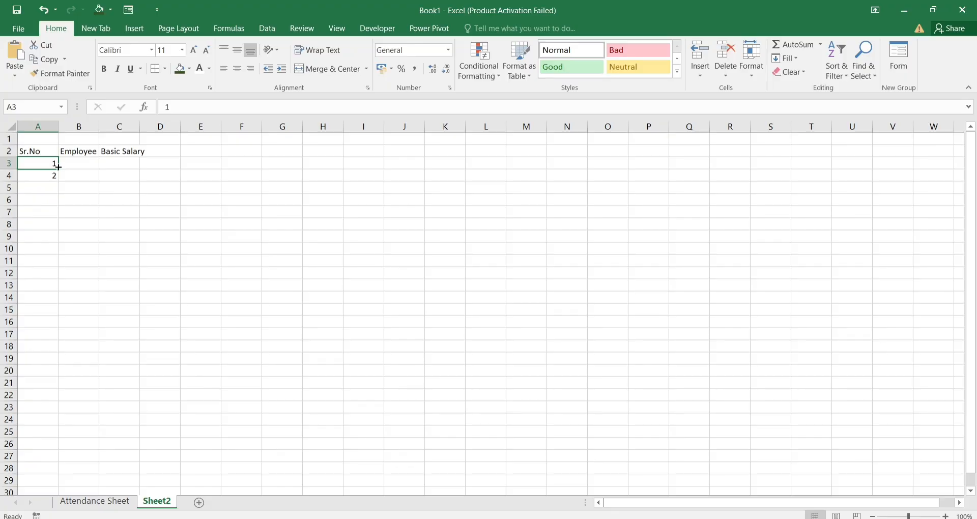
left_click_drag(58, 167, 57, 180)
key("ctrl+z")
mouse_move(43, 169)
left_mouse_down()
mouse_move(57, 184)
mouse_move(56, 422)
left_mouse_up()
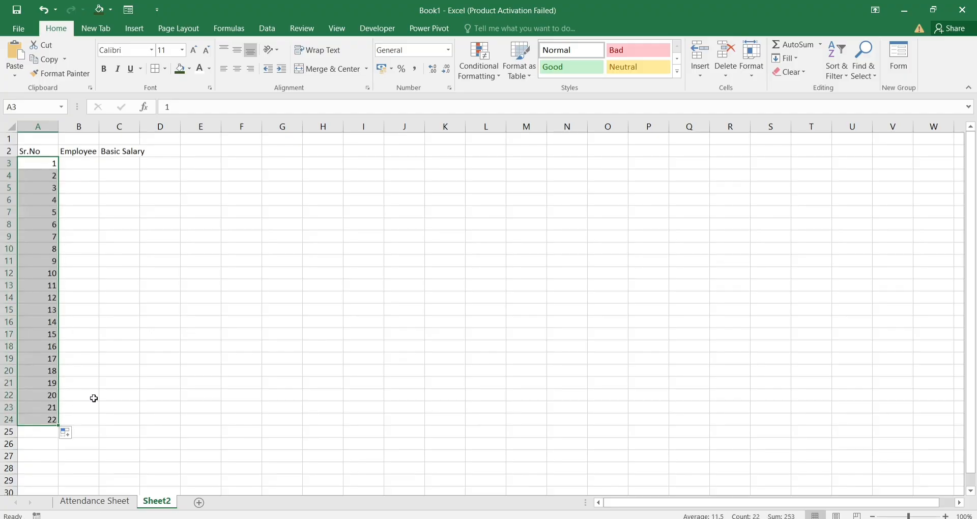
- Enter the first EMP-prefixed five-digit employee ID in cell B3 and fill the ID series down to B24
left_click(82, 168)
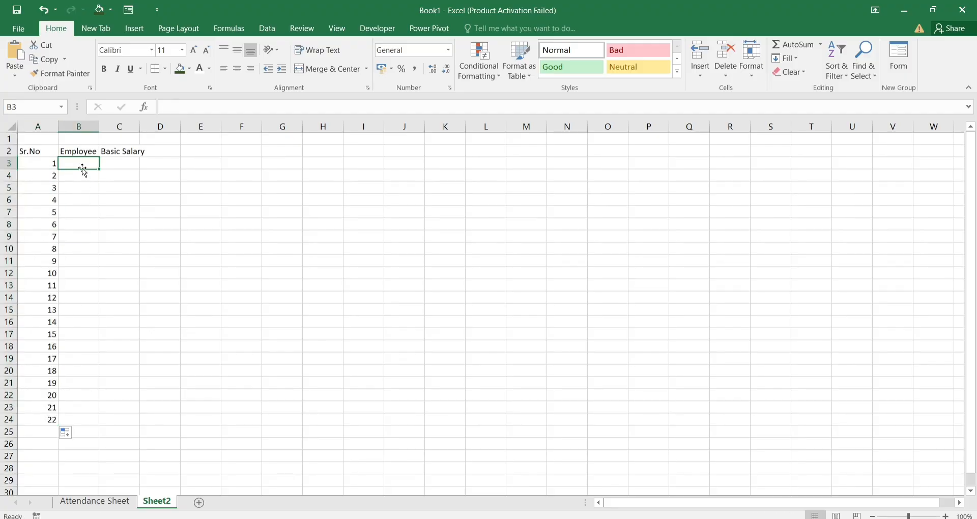
type("EMP1")
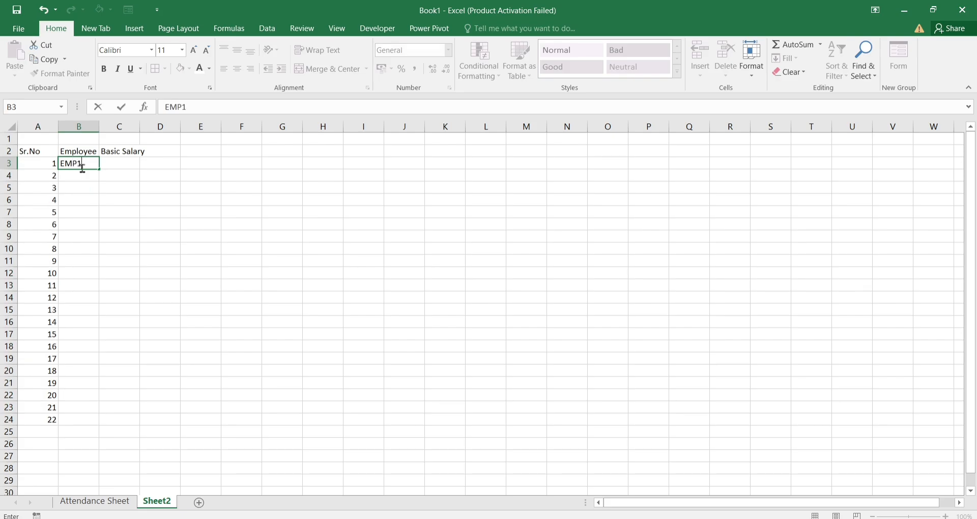
type("0001")
key("Return")
left_click(85, 163)
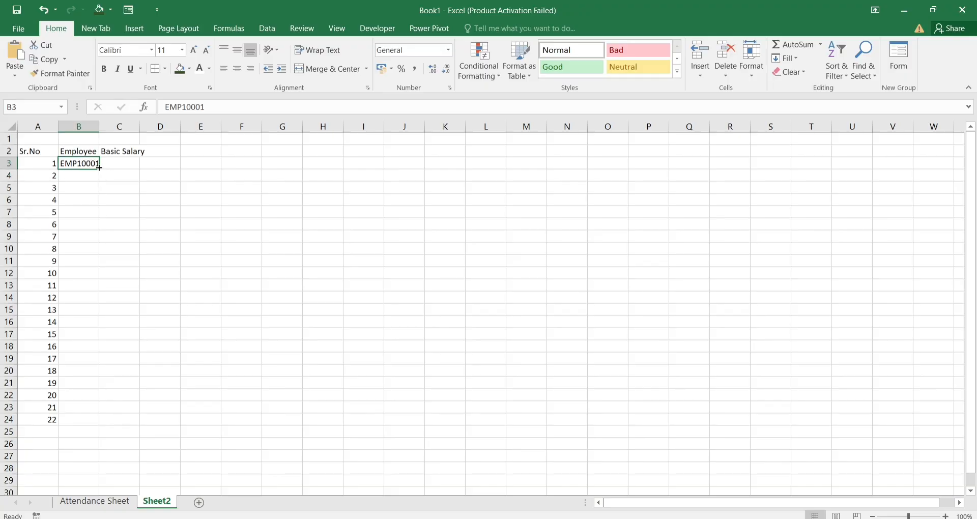
left_click_drag(99, 167, 91, 421)
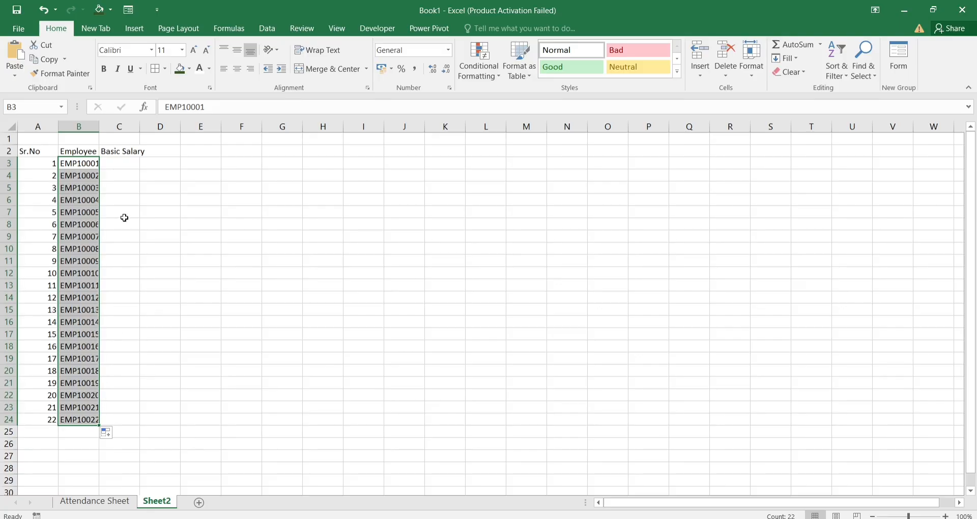
- Autofit the widths of the Employee Id and Basic Salary columns and center the contents of column A
double_click(99, 125)
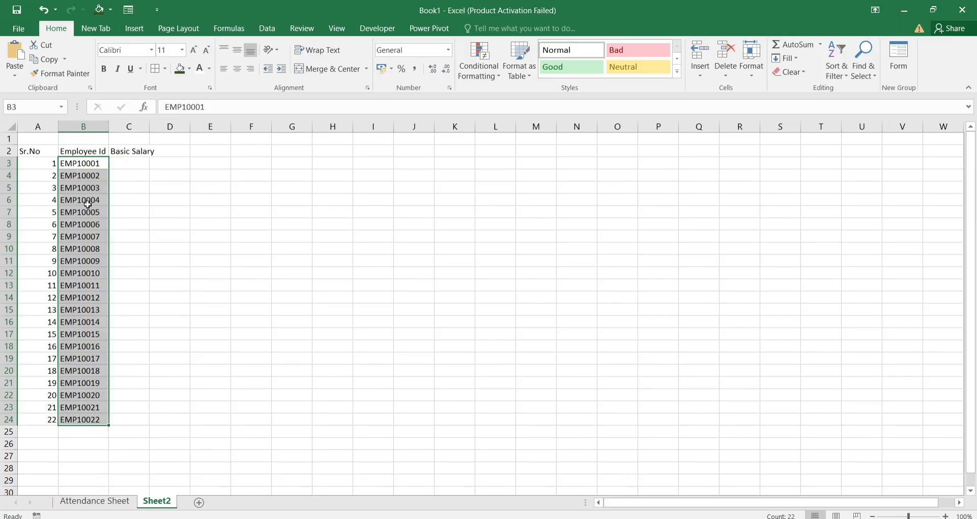
left_click(85, 236)
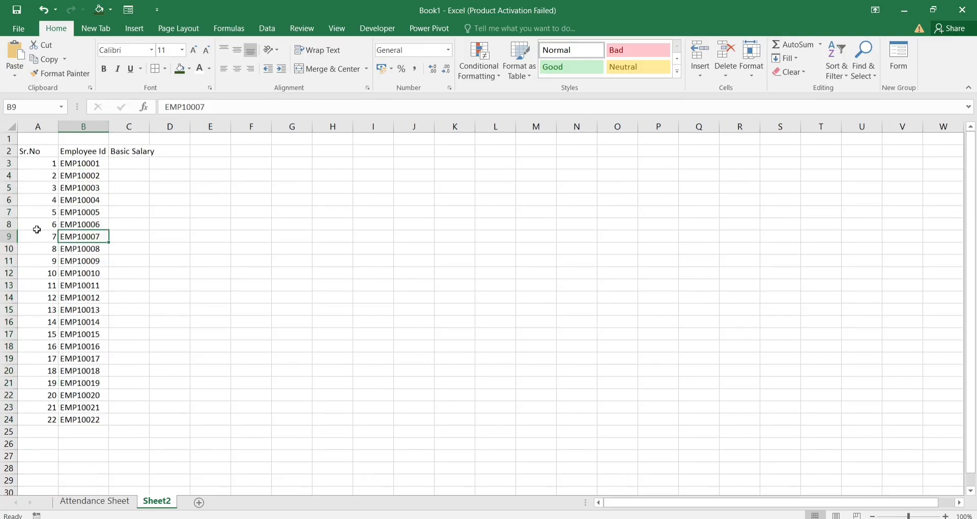
left_click(49, 126)
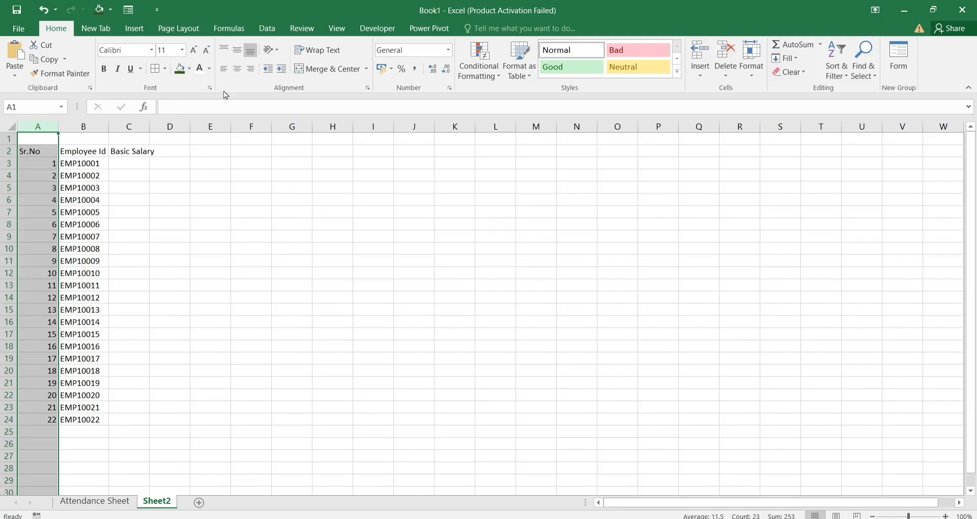
left_click(237, 69)
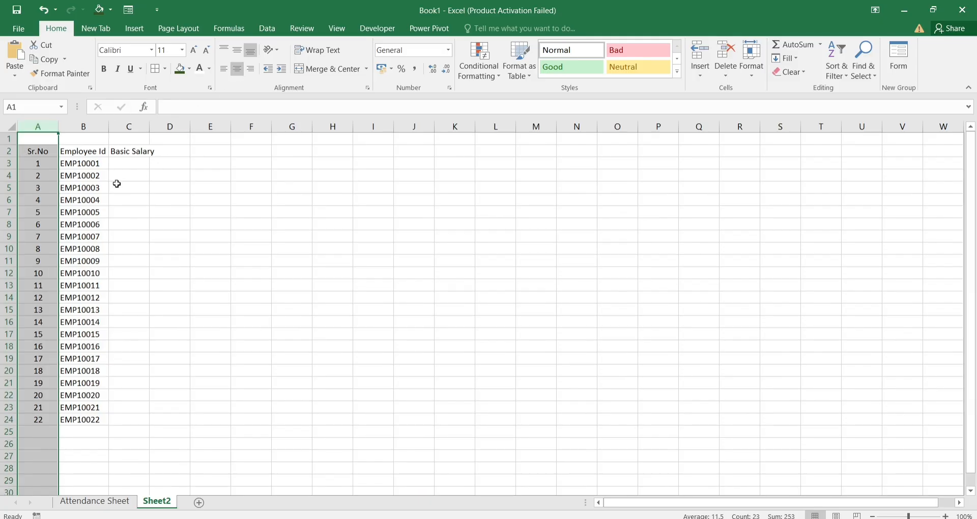
left_click(133, 161)
double_click(149, 126)
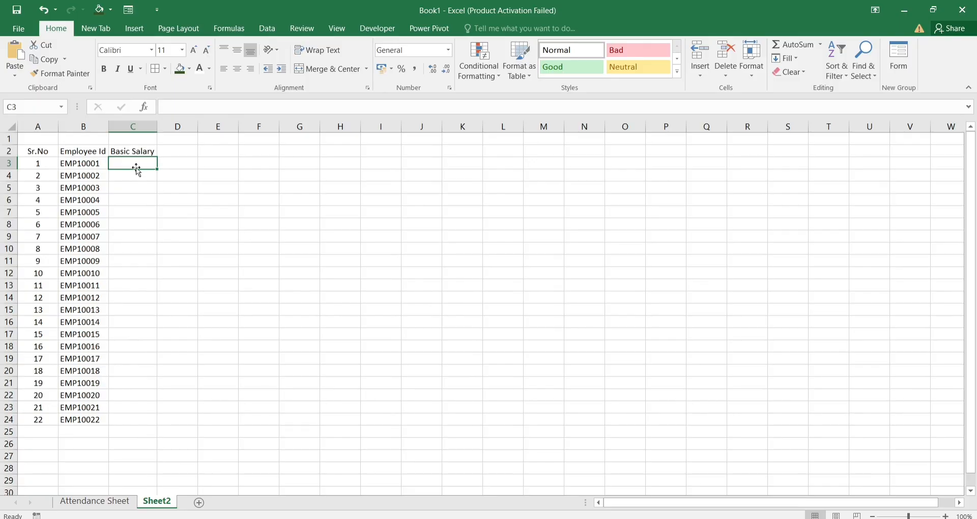
- Enter the formula =RANDBETWEEN(12000,21000) in cell C3 under Basic Salary
type("=")
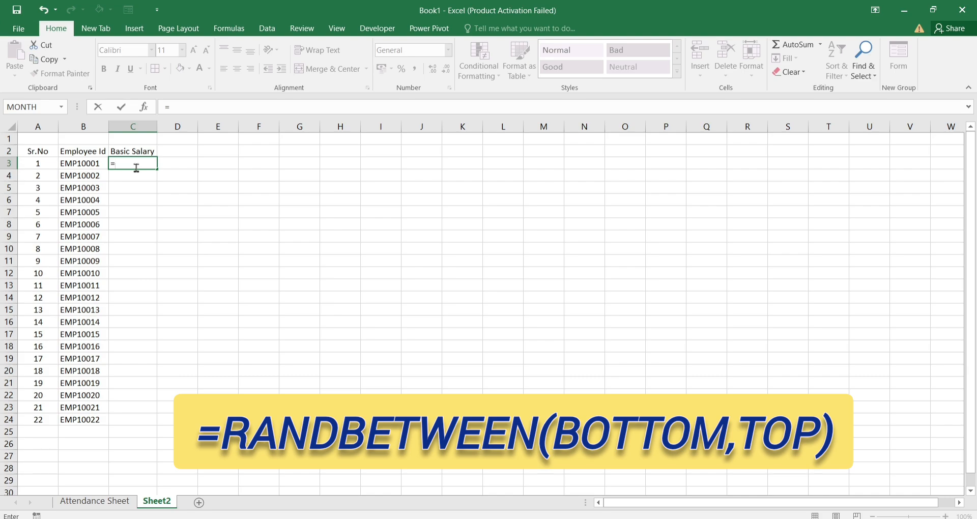
type("rand")
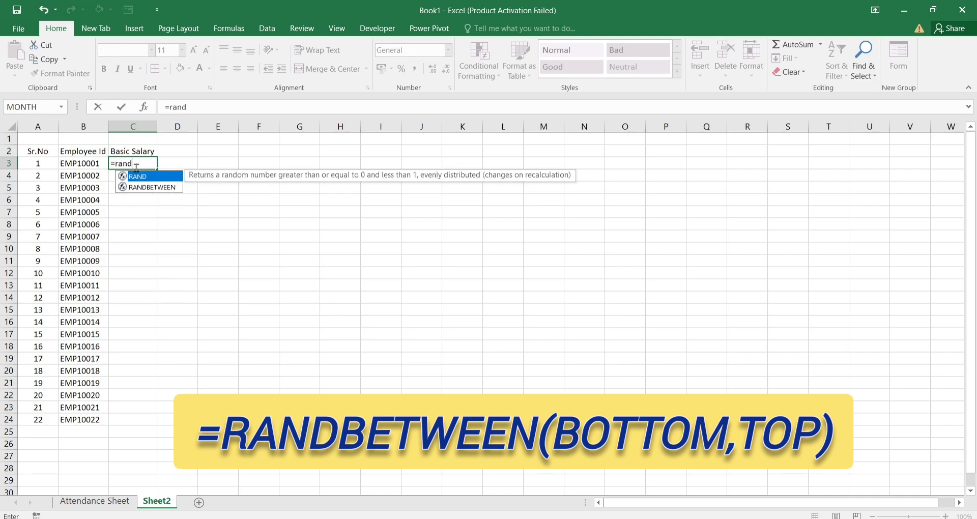
key("Down")
key("Tab")
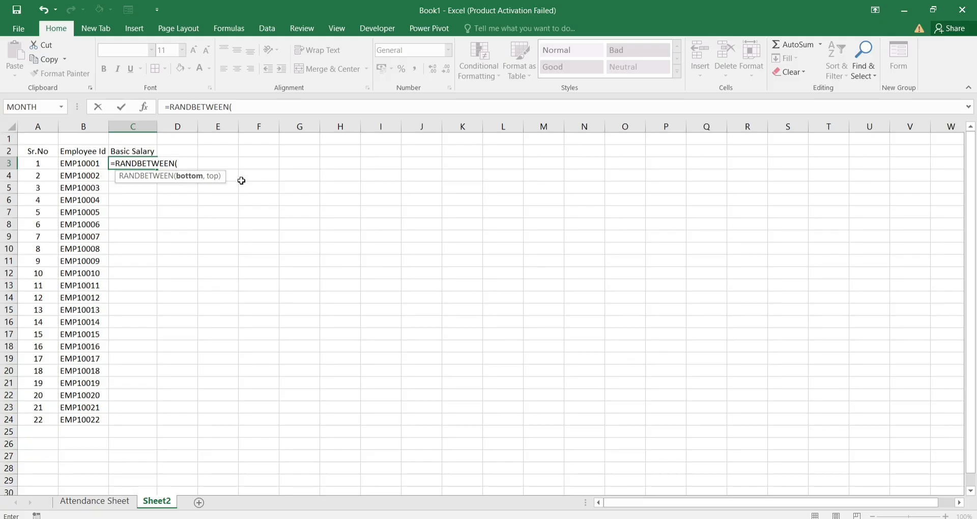
left_click_drag(155, 181, 156, 195)
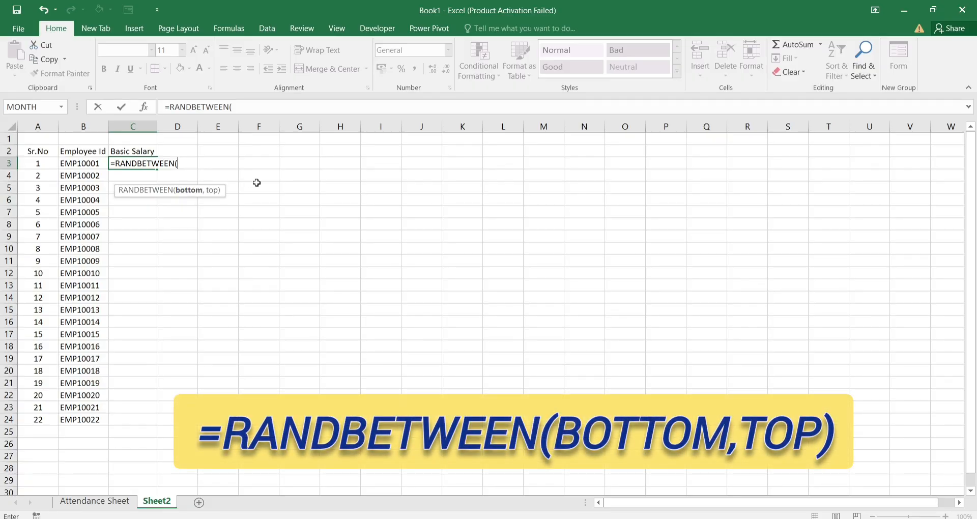
type("12000,")
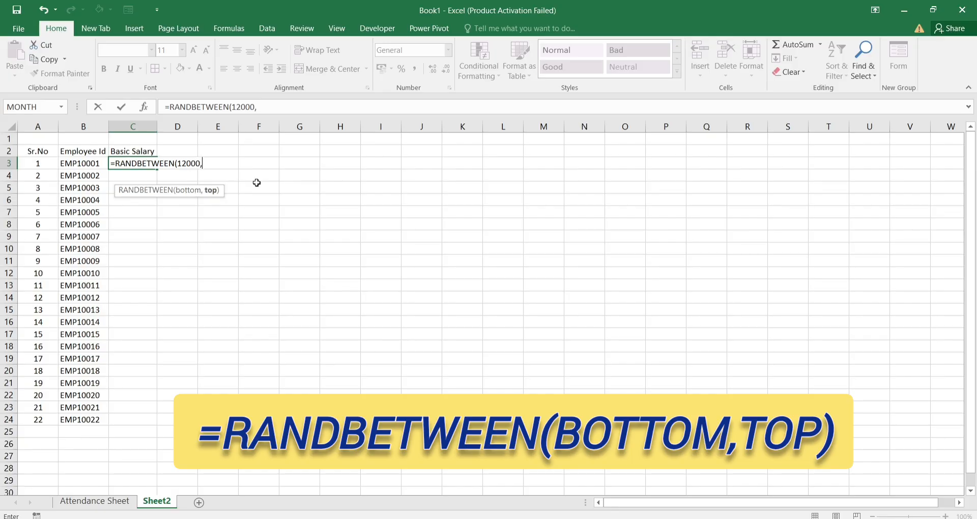
type("21000)")
key("Return")
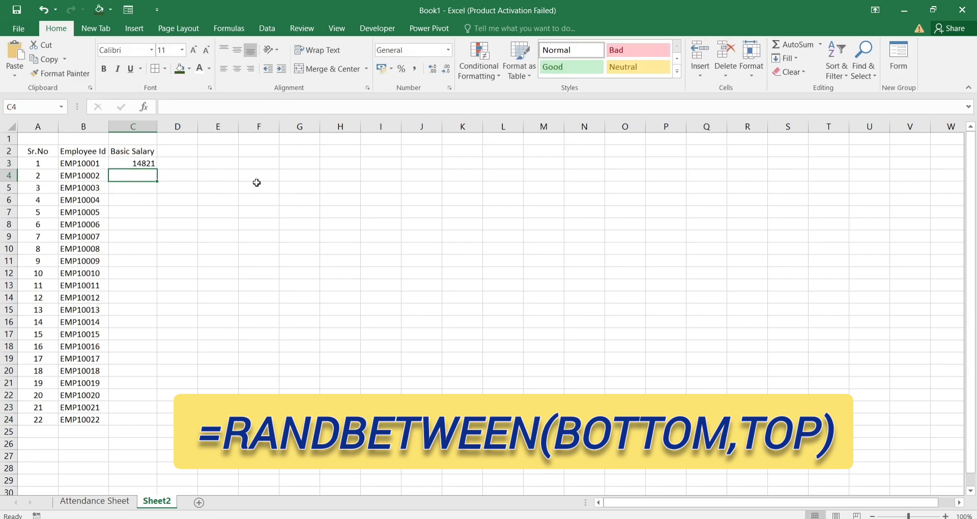
- Fill the random salary formula from C3 down to C24
key("Up")
key("shift+Down")
key("shift+Down")
key("shift+Down")
key("shift+Down")
key("shift+Down")
key("shift+Down")
key("shift+Down")
key("shift+Down")
key("shift+Down")
key("shift+Down")
key("shift+Down")
key("shift+Down")
key("shift+Down")
key("shift+Down")
key("shift+Down")
key("shift+Down")
key("shift+Down")
key("shift+Down")
key("shift+Down")
key("shift+Down")
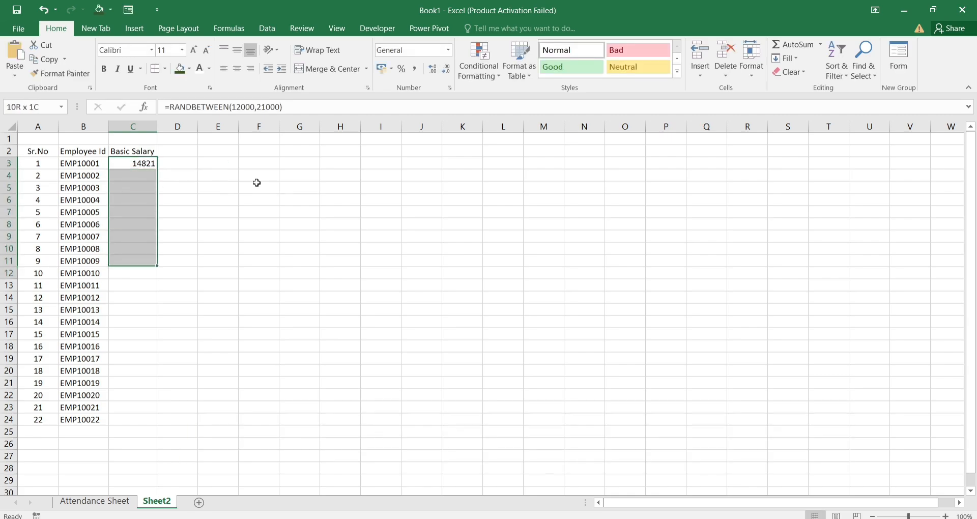
key("shift+Up")
key("shift+Up")
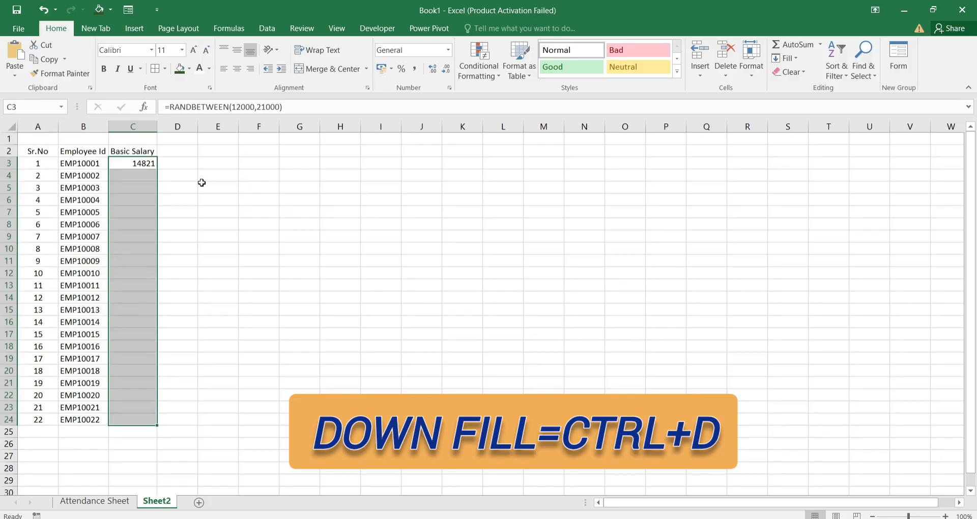
key("ctrl+d")
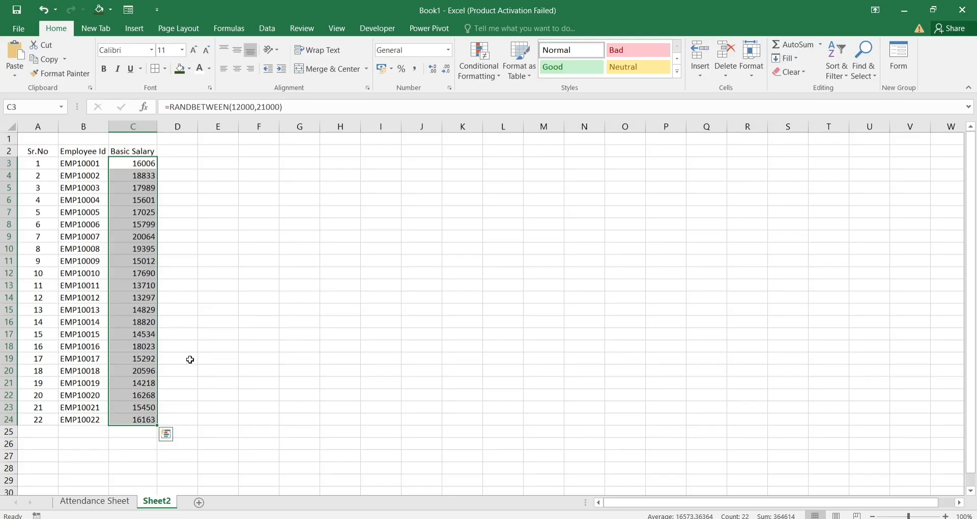
- Replace the random salary formulas in C3:C24 with their fixed values by copying and pasting them in place as values
key("ctrl+c")
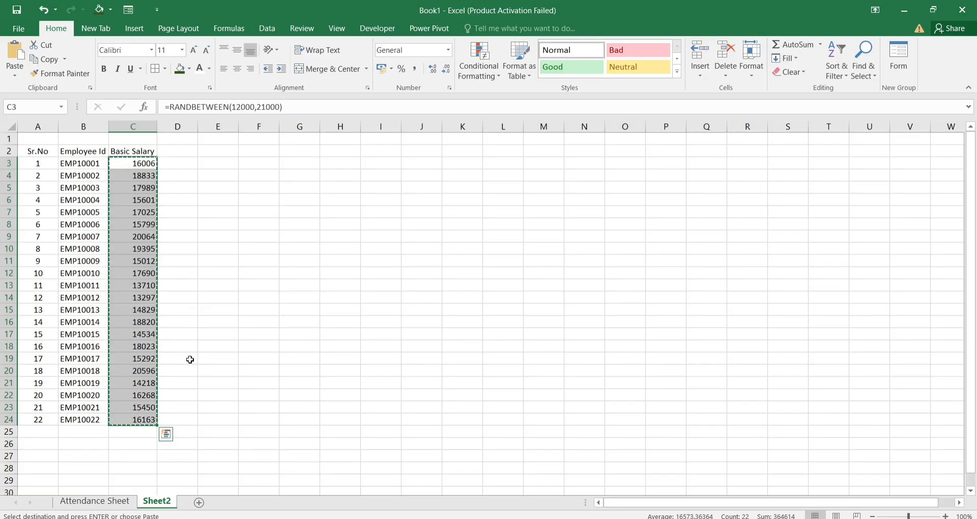
key("ctrl+q")
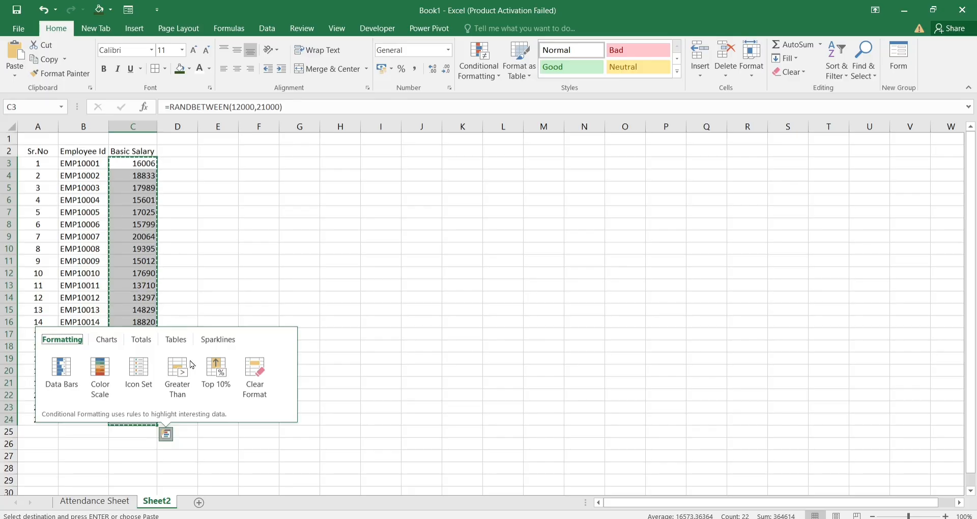
key("Escape")
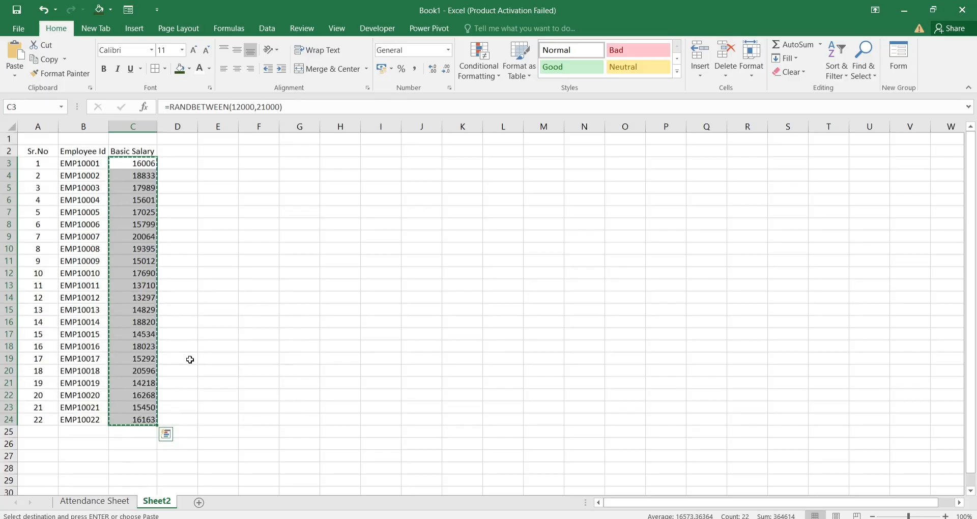
key("ctrl+alt+v")
key("v")
key("Return")
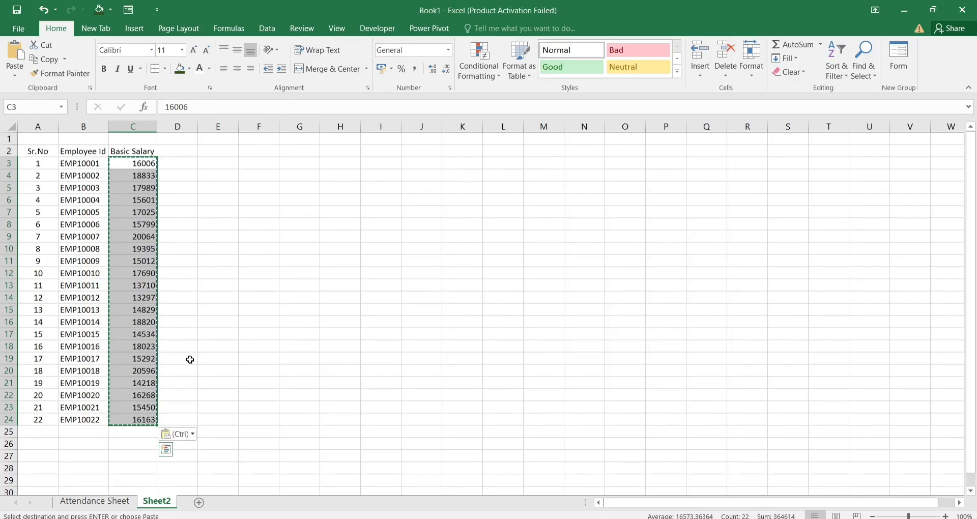
key("Escape")
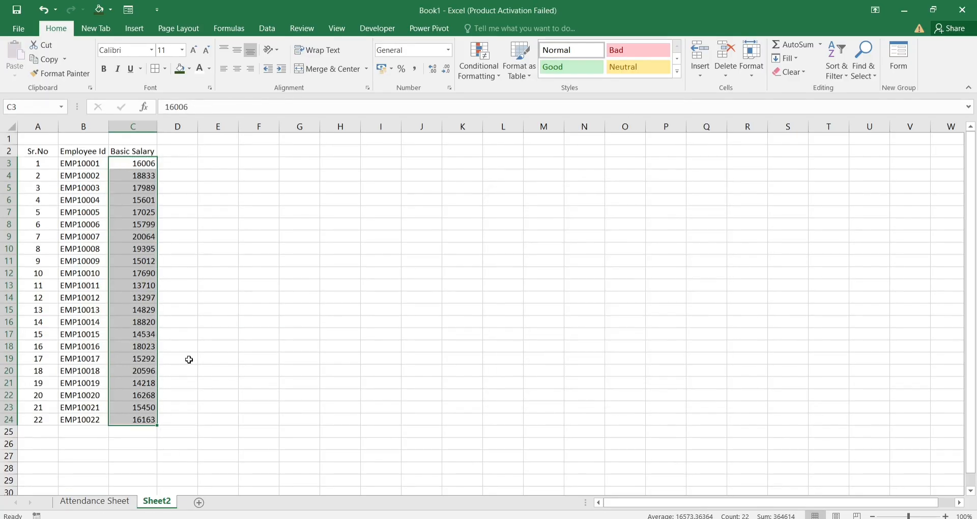
left_click(144, 166)
left_click(144, 178)
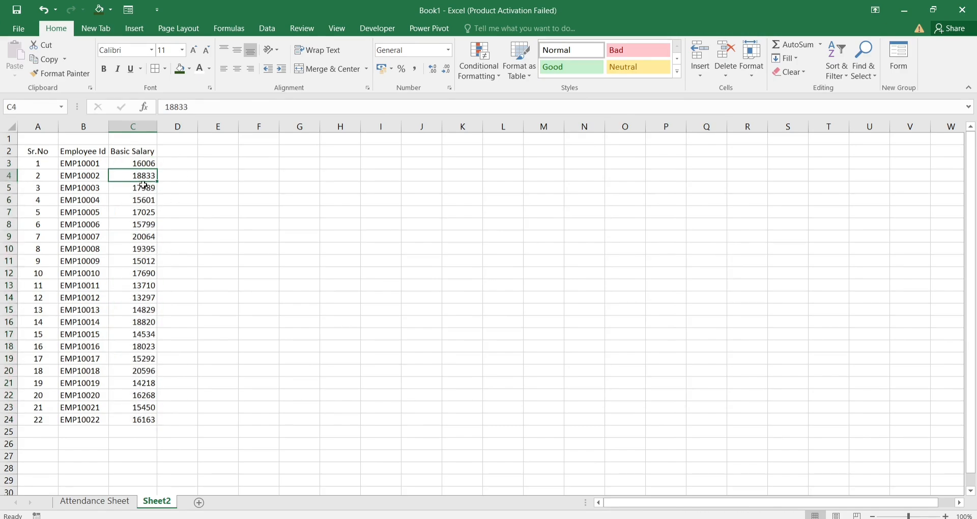
- Enter the date 01-10-2025 in cell D1 above the header row
left_click(173, 163)
left_click(177, 152)
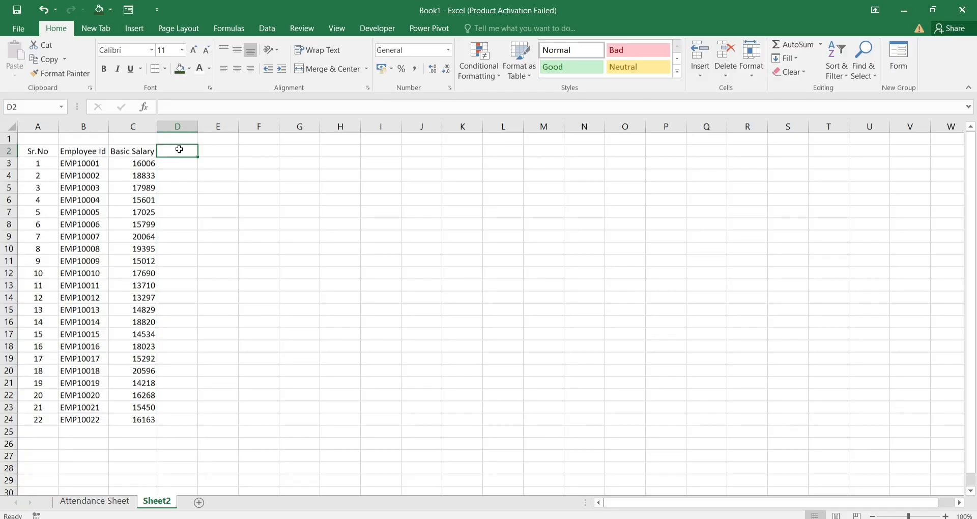
left_click(179, 140)
type("0")
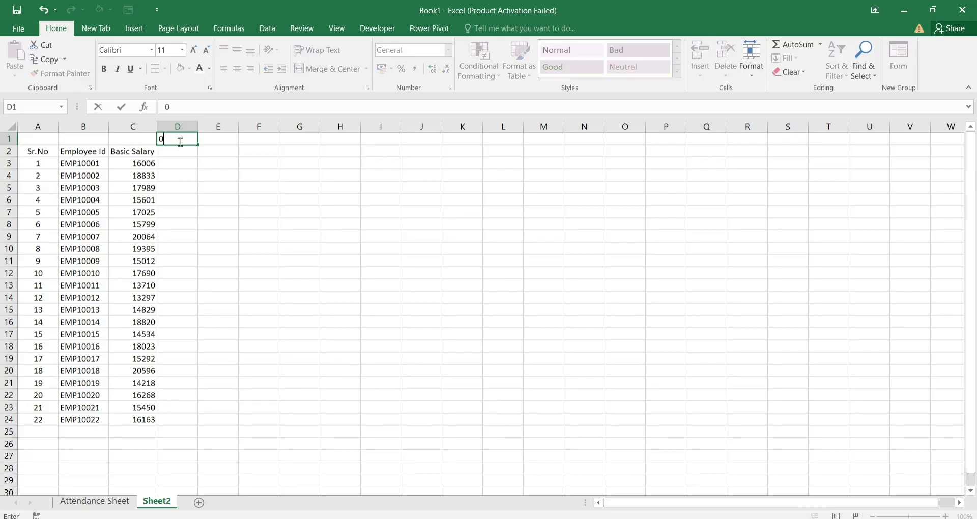
key("BackSpace")
type("10-")
key("BackSpace")
key("BackSpace")
type("-10-2025")
key("ctrl+Return")
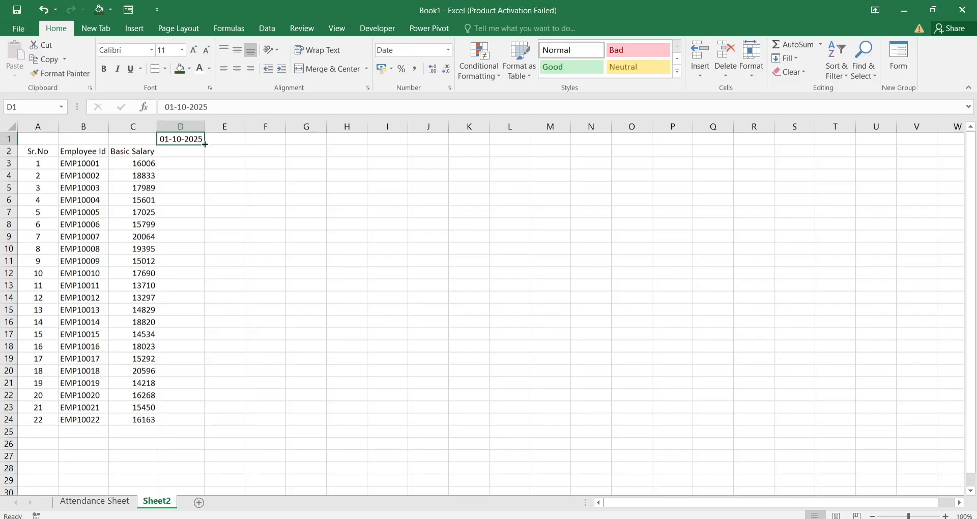
- Fill the dates across row 1 from D1 to 31-10-2025 in AH1 and autofit those columns' widths
left_click_drag(205, 144, 738, 146)
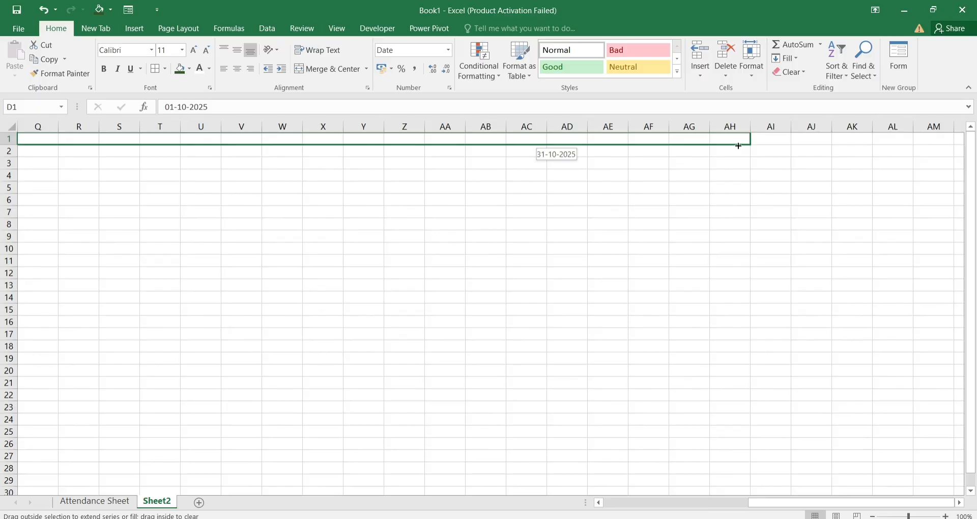
left_click_drag(738, 146, 738, 146)
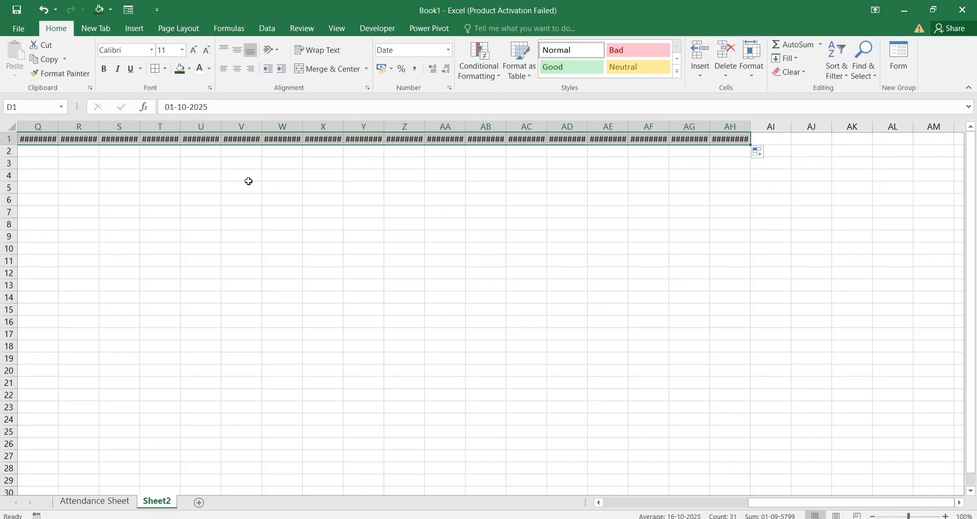
key("alt+h")
key("o")
key("i")
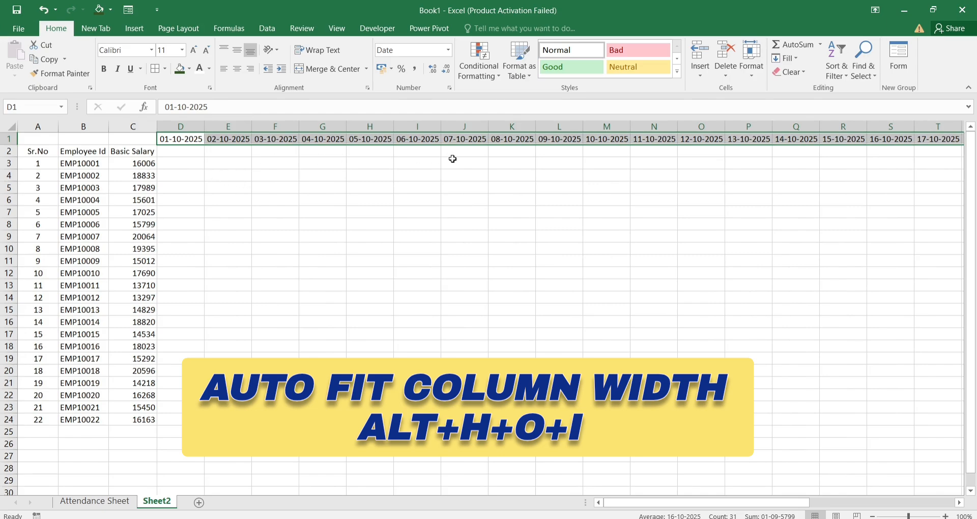
- Enter the formula =TEXT(D1,"ddd") in D2 to produce the weekday name of the date above
left_click(179, 150)
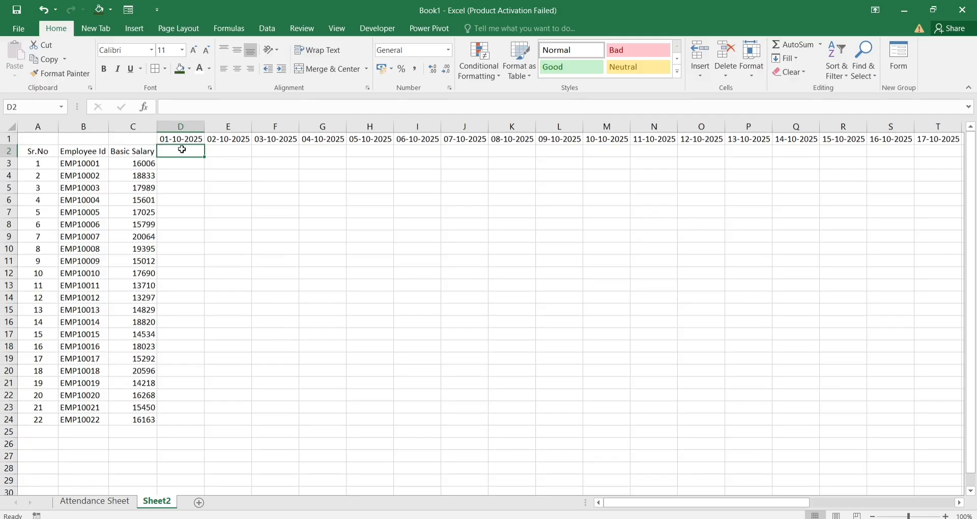
type("=")
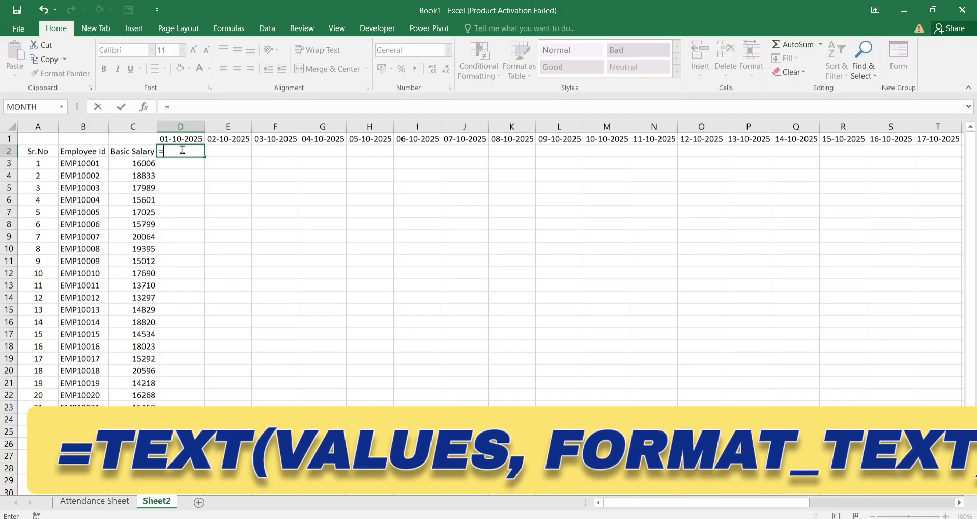
type("text(")
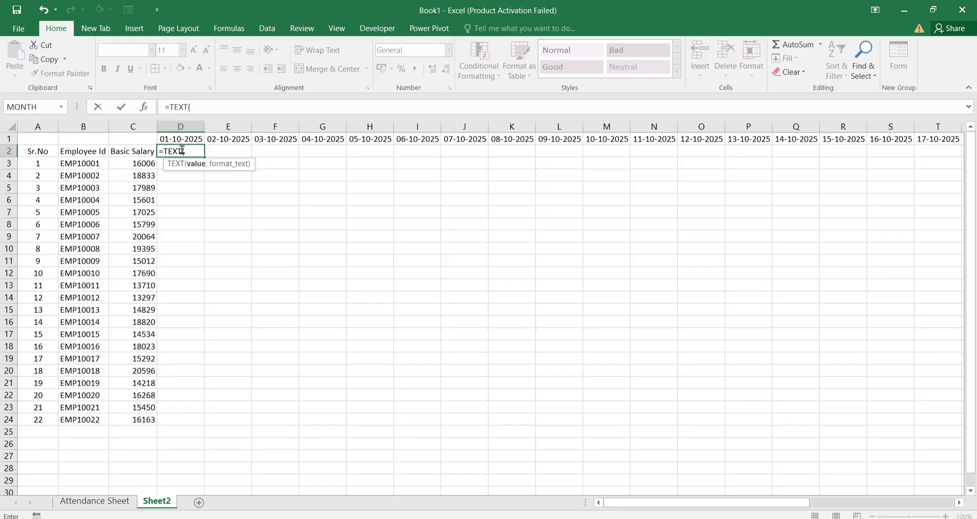
key("Up")
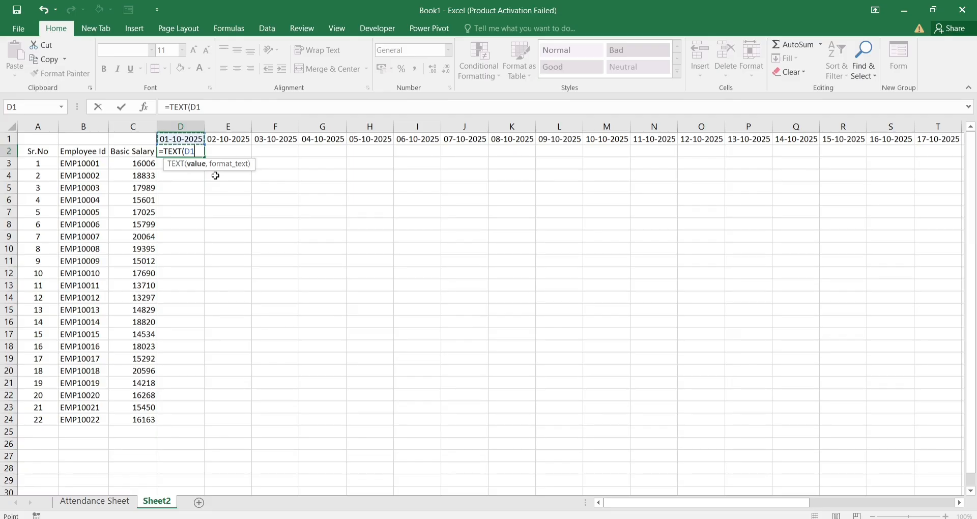
type(",\"ddd")
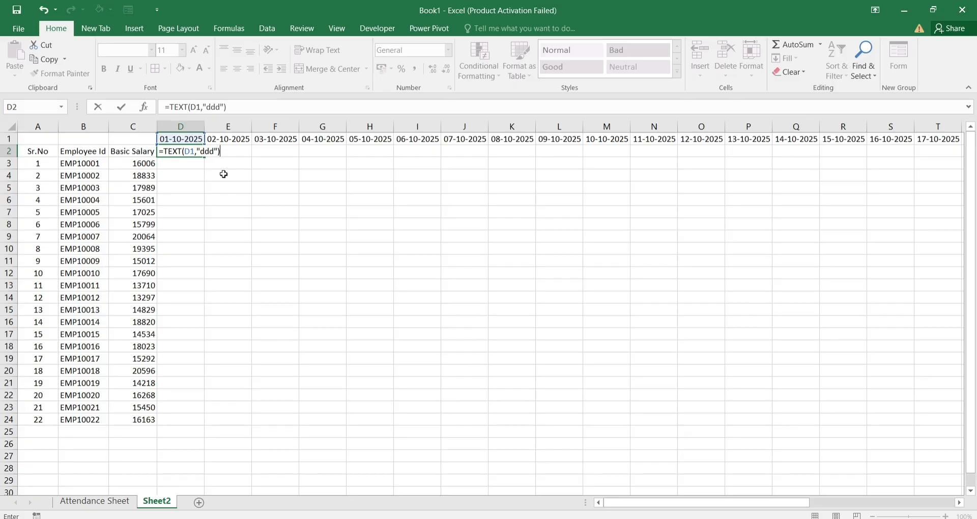
key("Return")
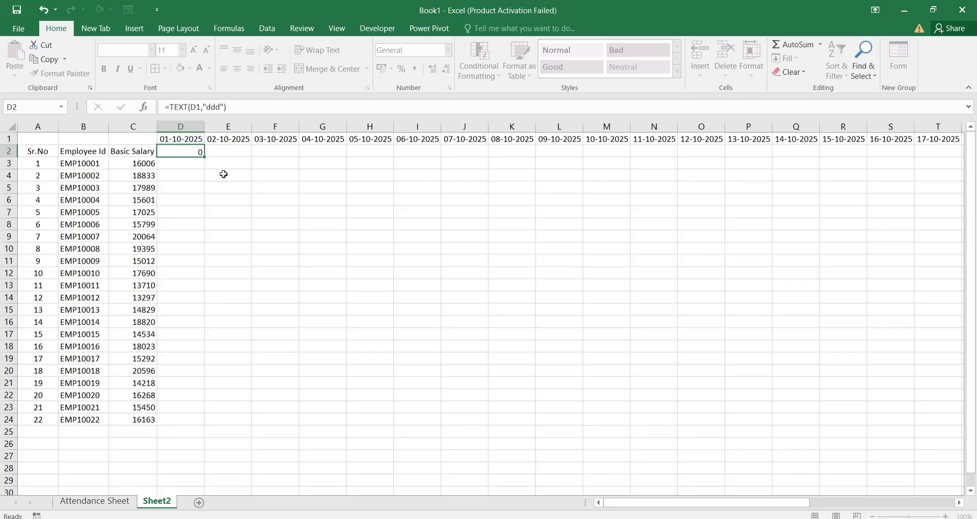
- Fill the weekday formula from D2 across row 2 to AH2
left_click(198, 152)
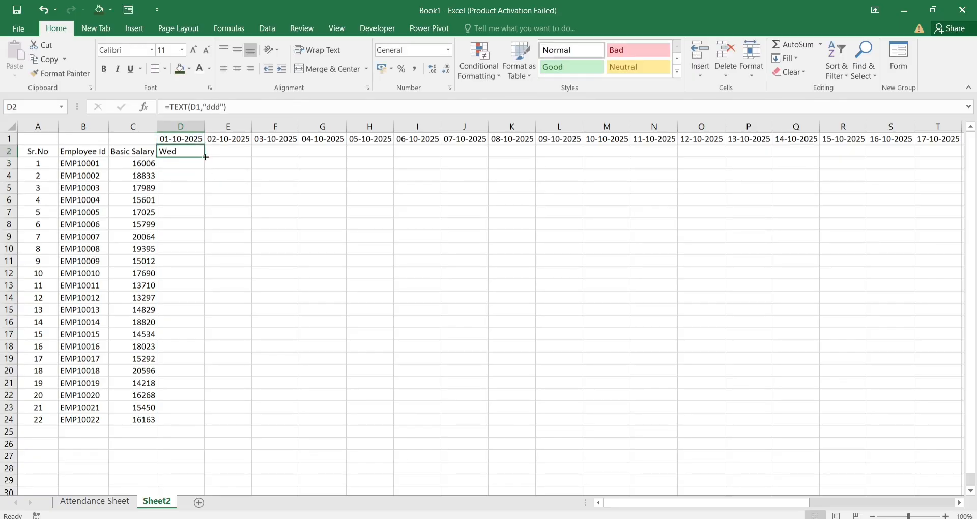
left_click_drag(206, 158, 813, 149)
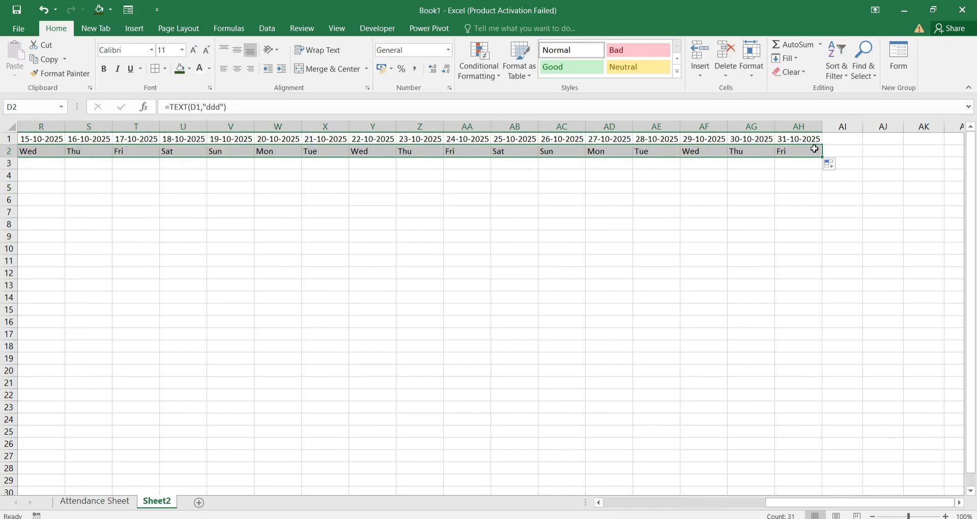
scroll(890, 159, "left", 3)
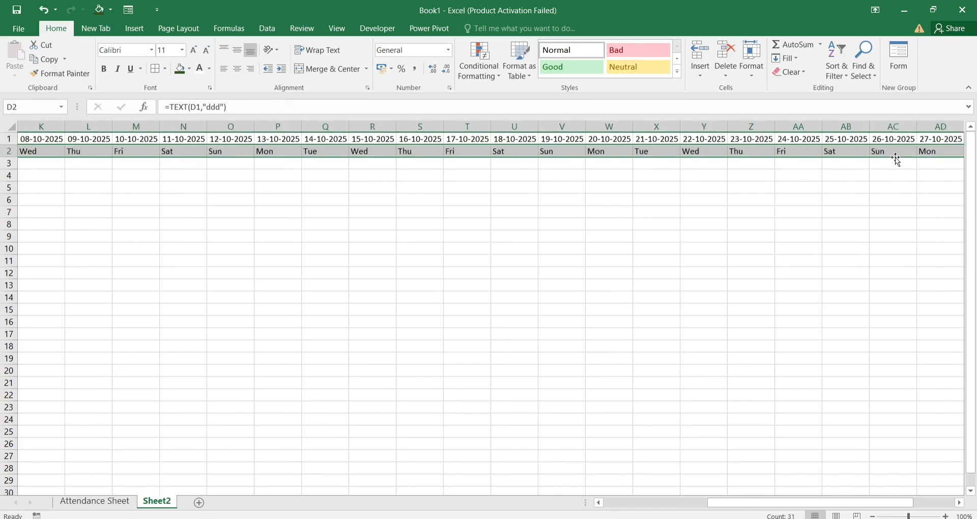
scroll(555, 171, "left", 5)
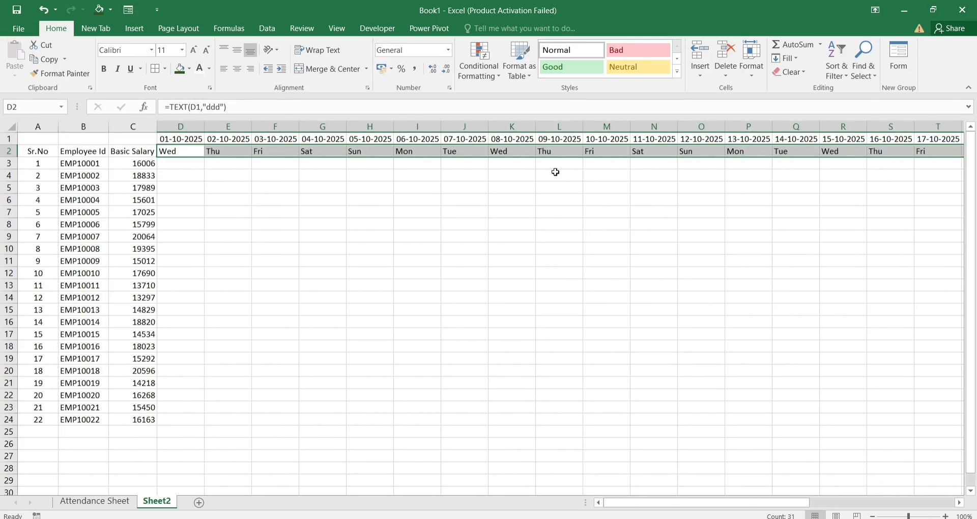
- Apply the custom number format d to the dates in D1:AH1 so only the day number is displayed
left_click(190, 137)
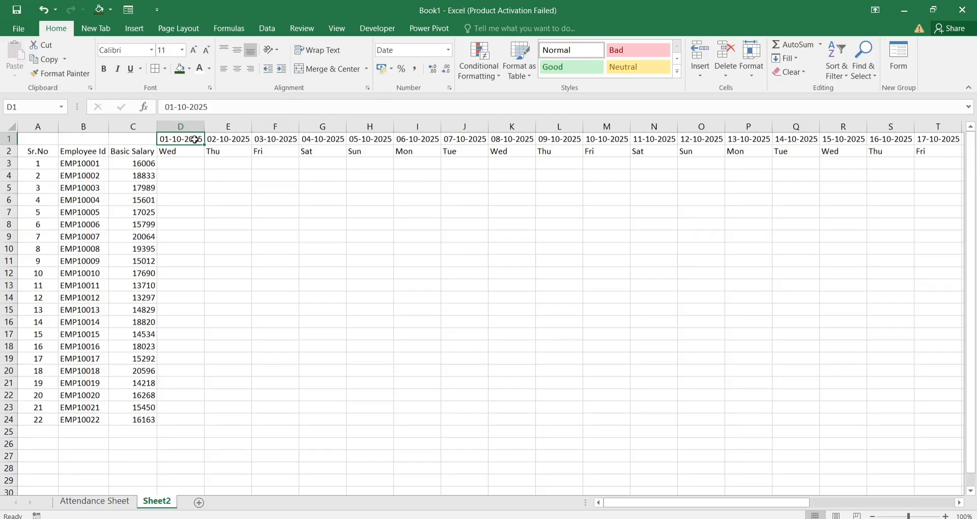
key("ctrl+shift+Right")
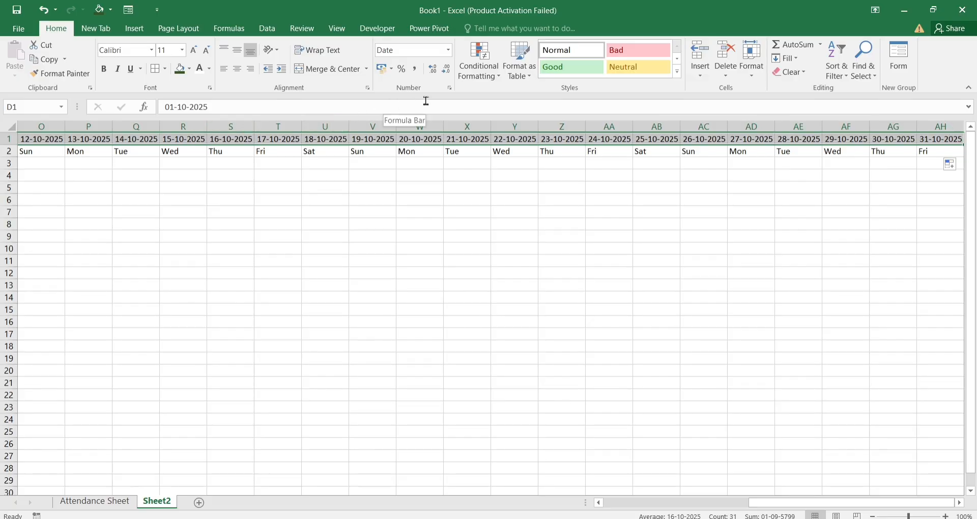
left_click(450, 88)
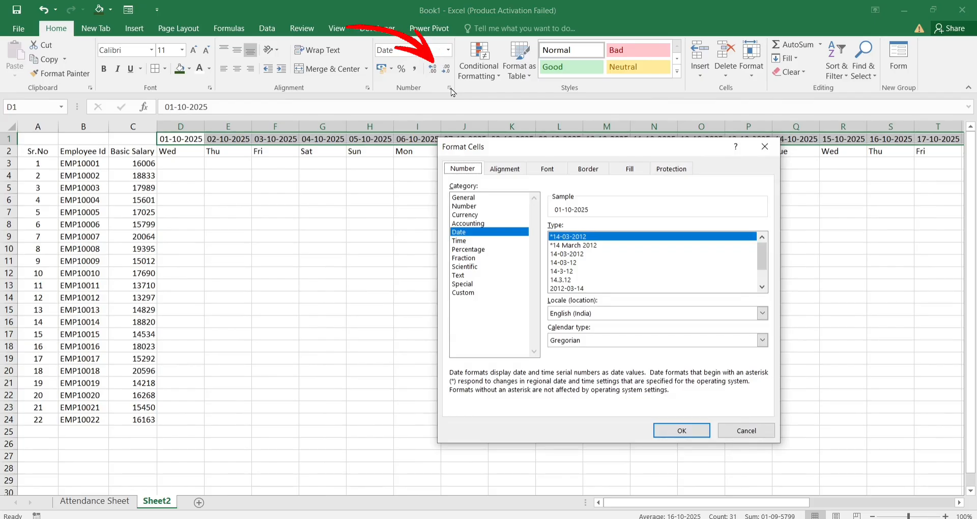
left_click(459, 293)
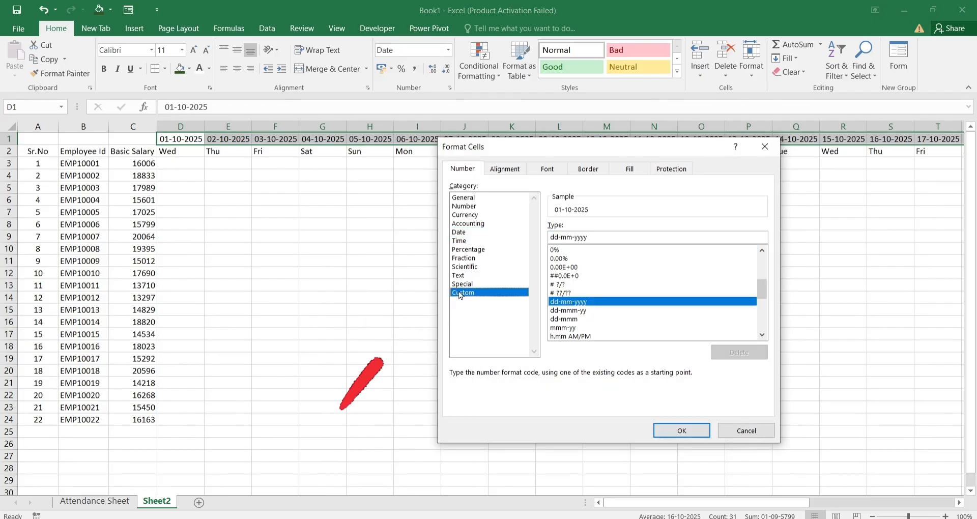
left_click(602, 238)
key("BackSpace")
key("BackSpace")
key("BackSpace")
key("BackSpace")
key("BackSpace")
key("BackSpace")
key("BackSpace")
key("BackSpace")
key("BackSpace")
key("BackSpace")
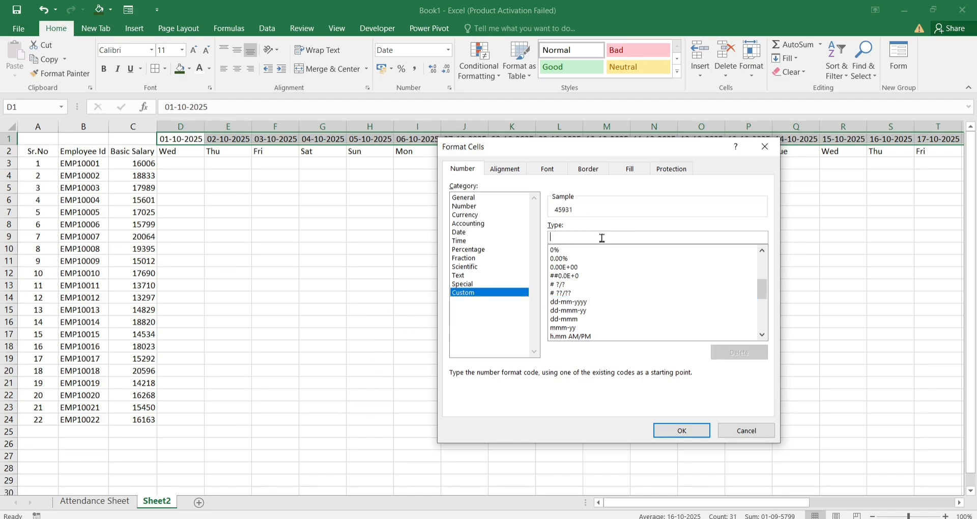
type("d")
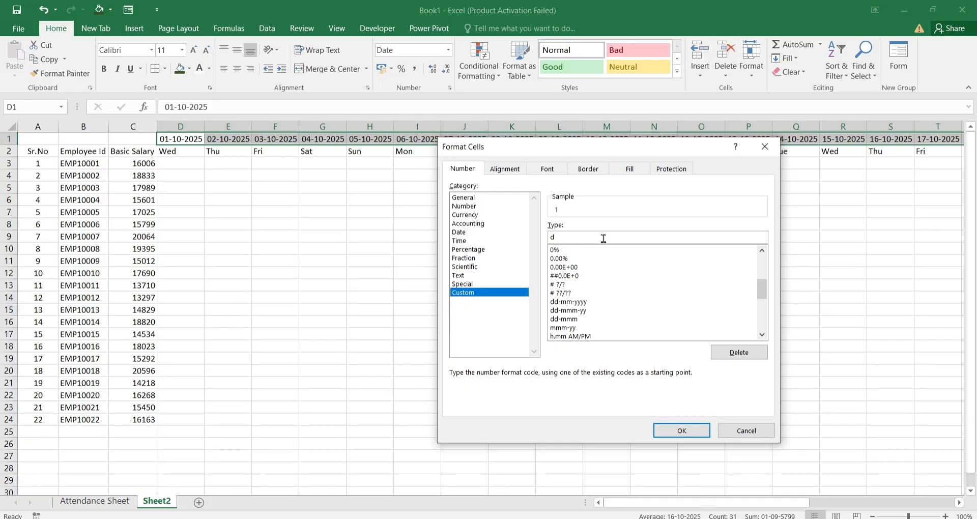
left_click(681, 430)
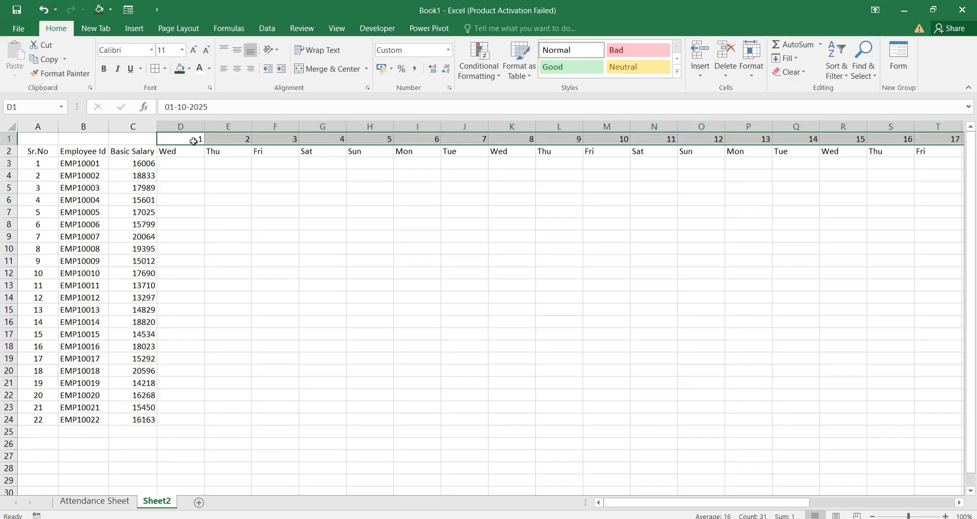
left_click(227, 139)
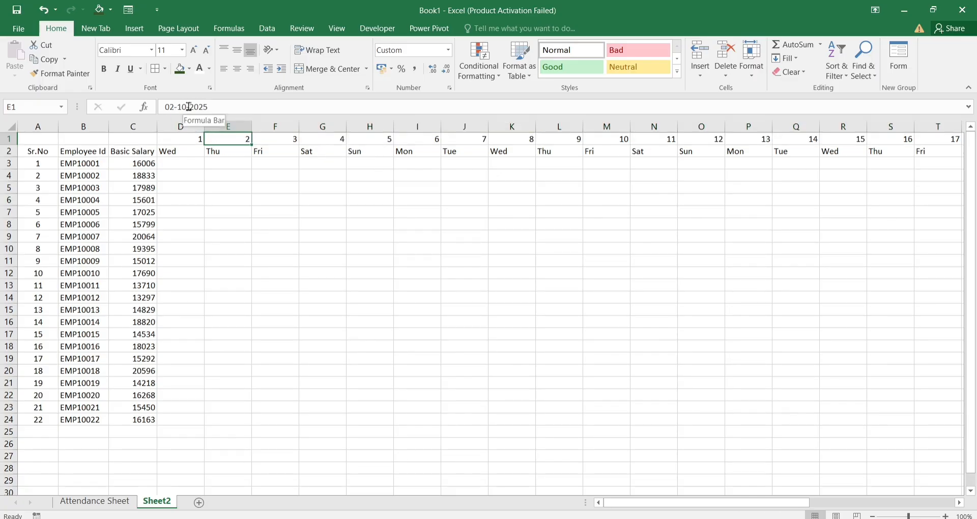
left_click(281, 143)
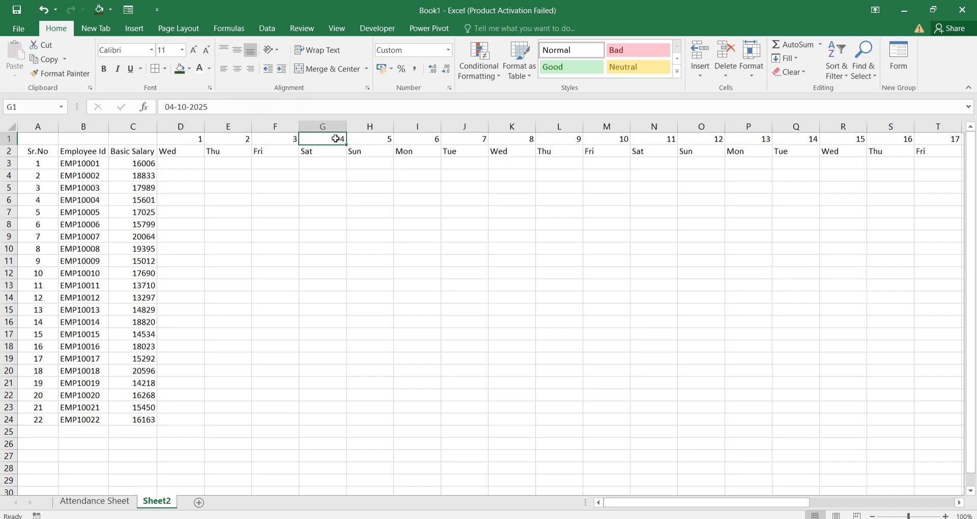
- Centre the day numbers and weekday names in D1:AH2 horizontally
left_click(174, 141)
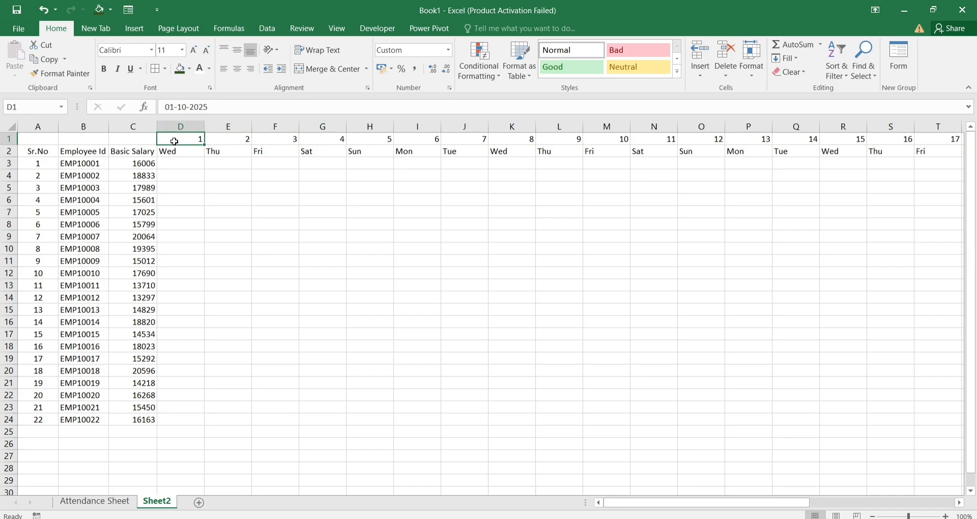
key("shift+Down")
key("shift+Right")
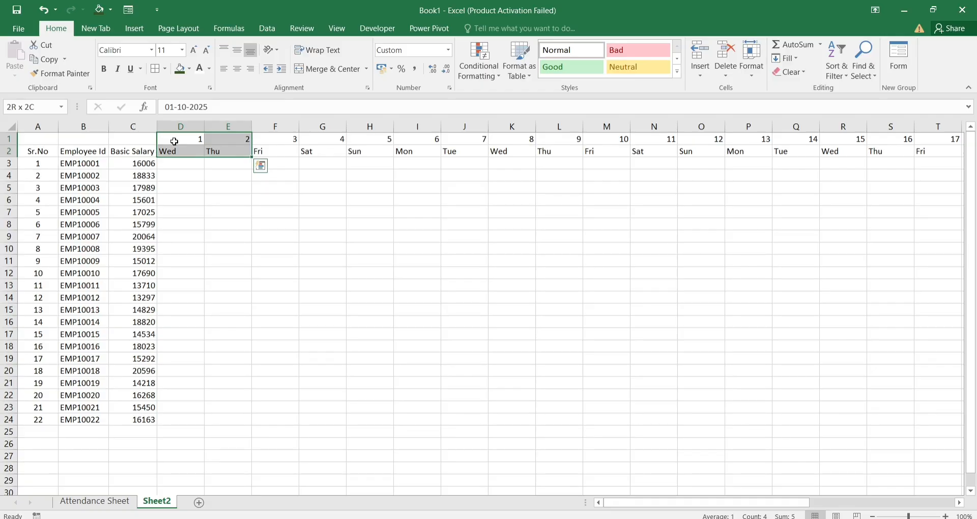
key("ctrl+shift+Right")
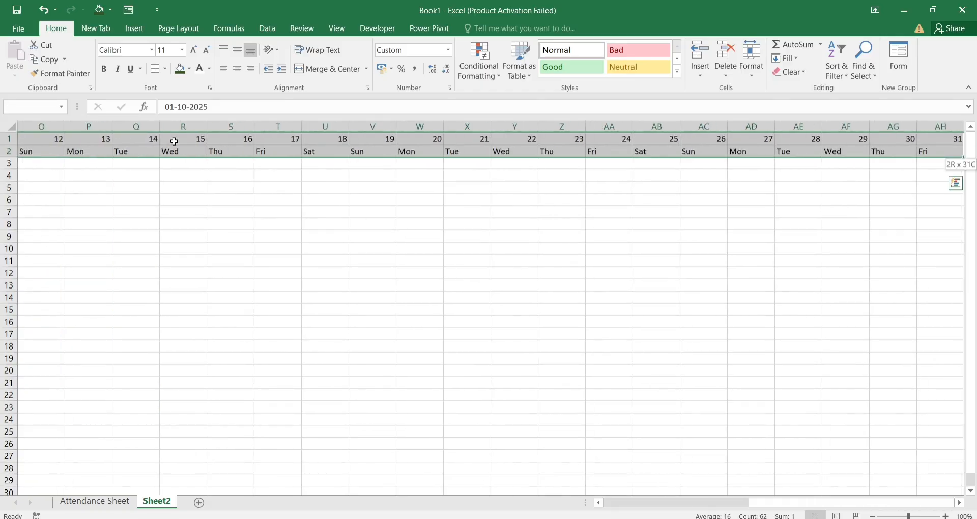
left_click(237, 69)
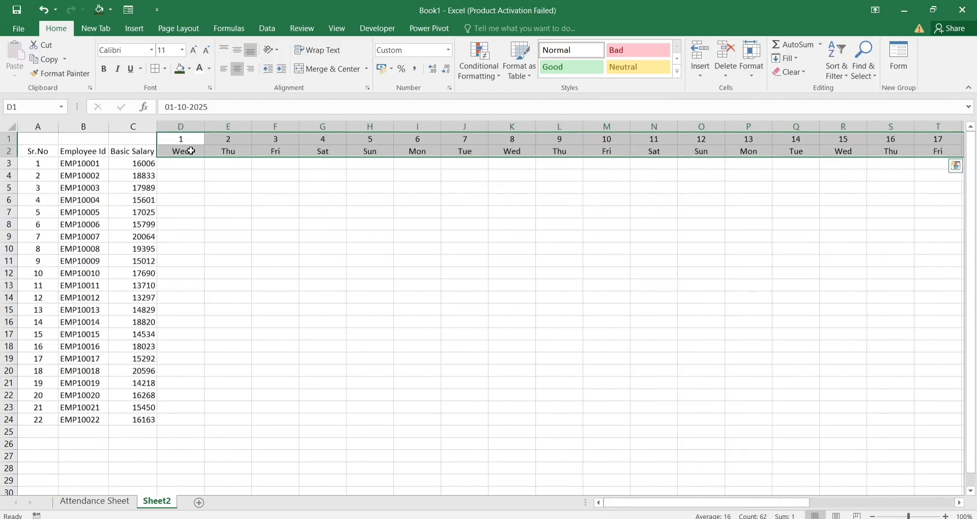
- Try the Angle Counterclockwise, Vertical Text and Rotate Text Up orientations on D1:AH2, and undo the orientation changes
left_click(277, 51)
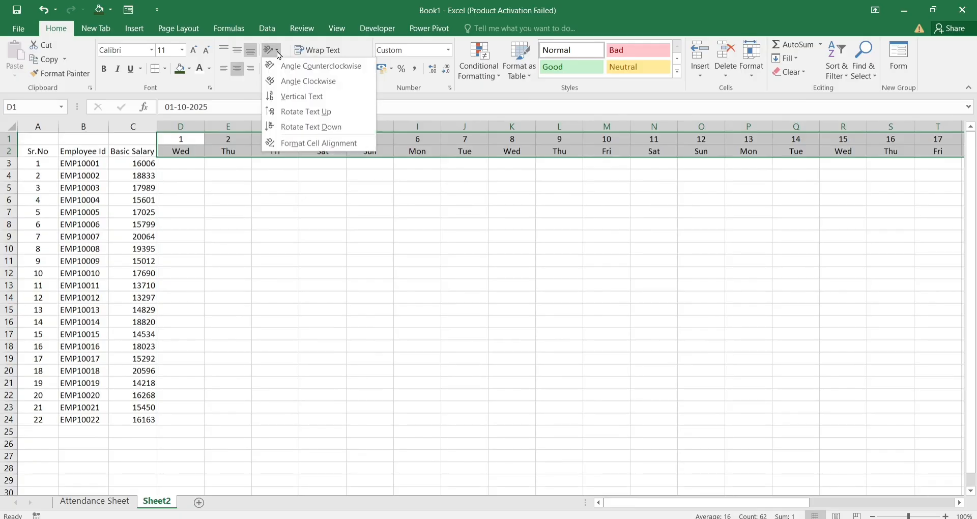
left_click(290, 66)
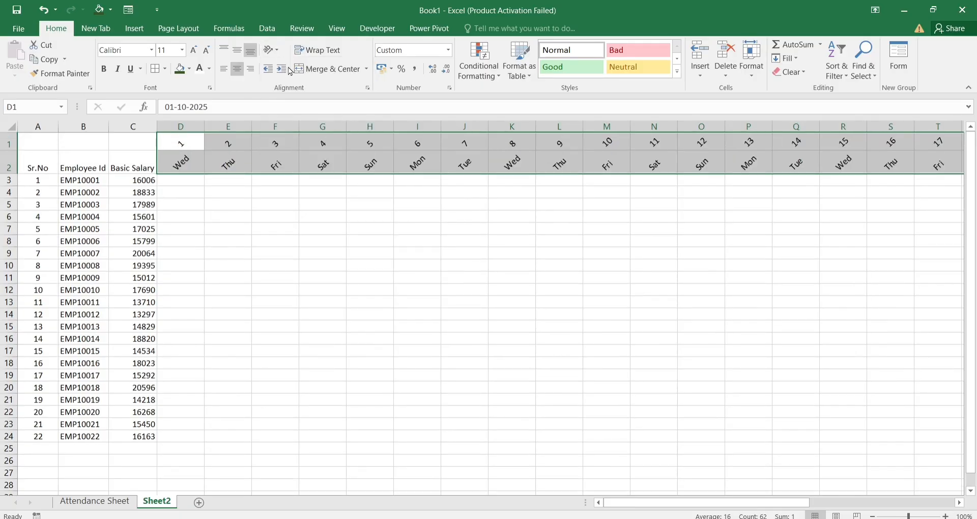
left_click(274, 50)
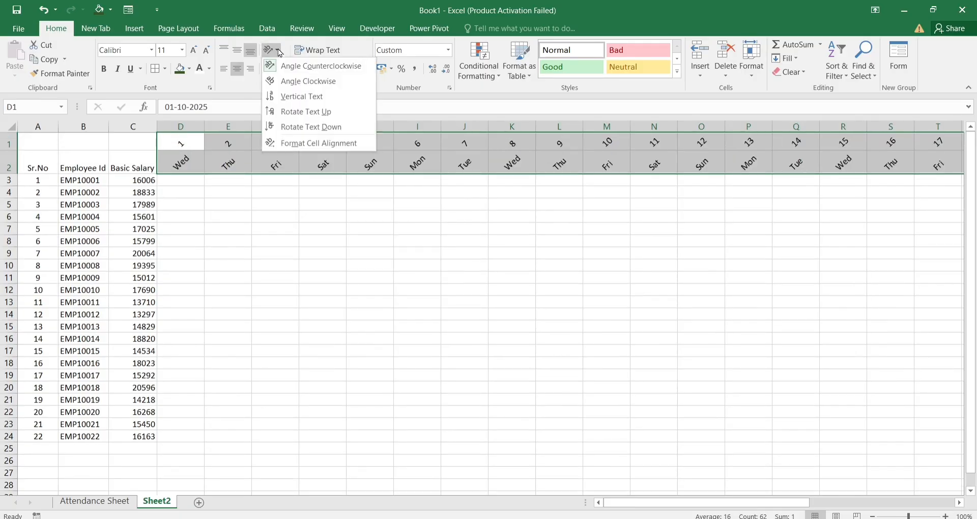
left_click(291, 97)
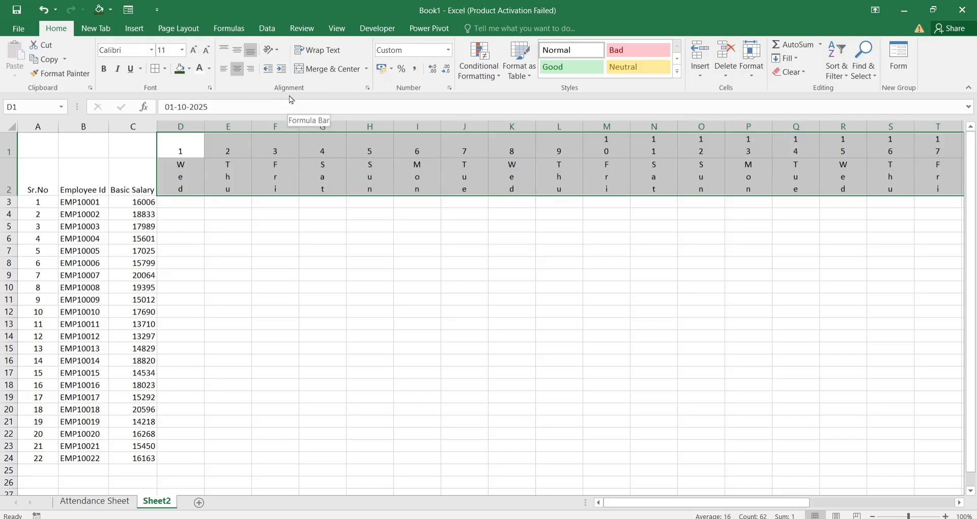
left_click(271, 50)
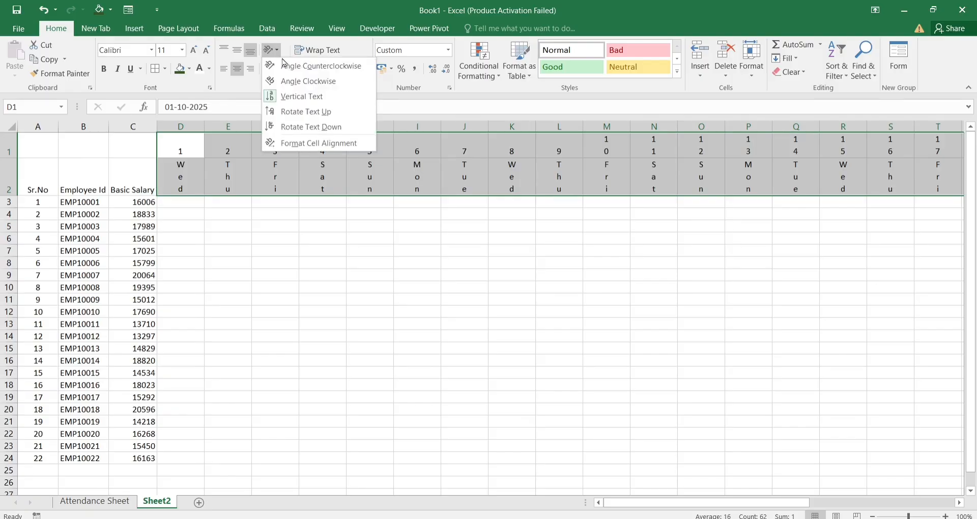
left_click(291, 112)
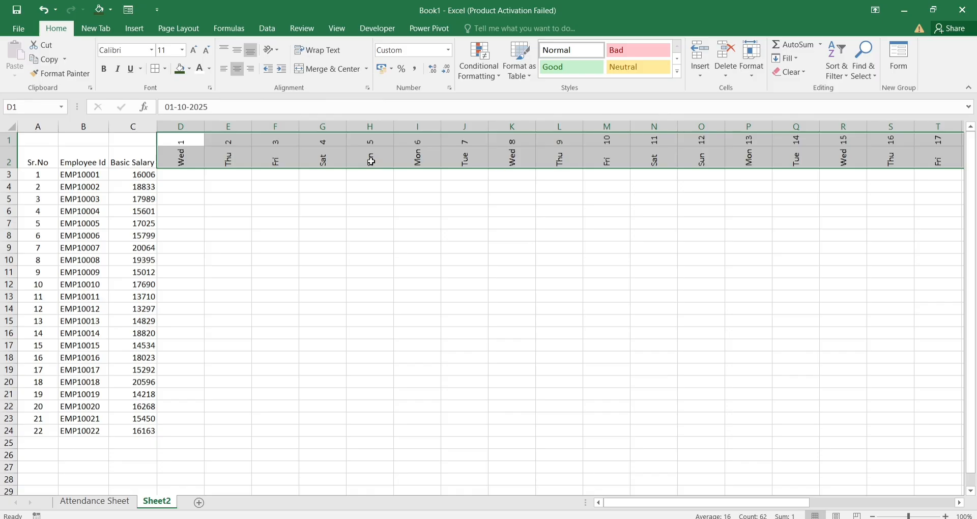
key("ctrl+z")
key("ctrl+z")
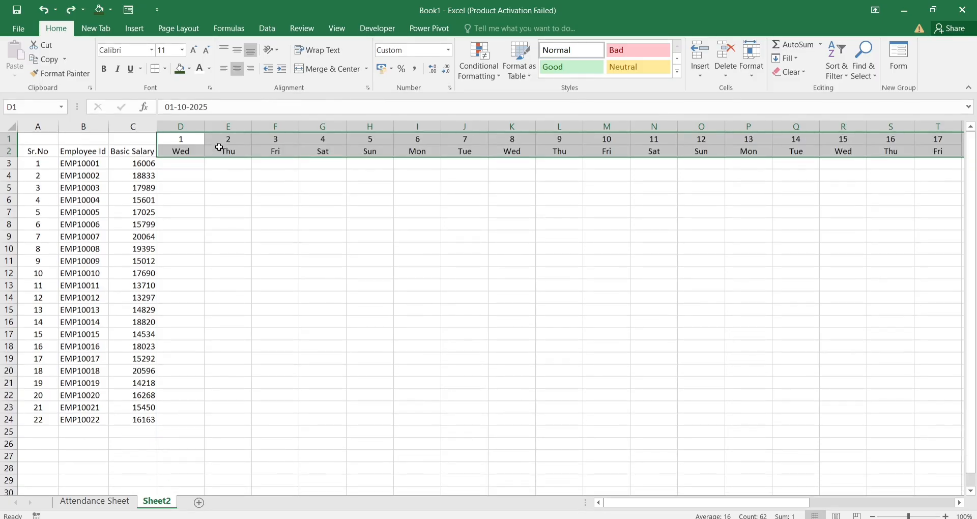
- Merge and centre the empty cells A1:C1 above the Sr.No, Employee Id and Basic Salary headers
left_click(186, 163)
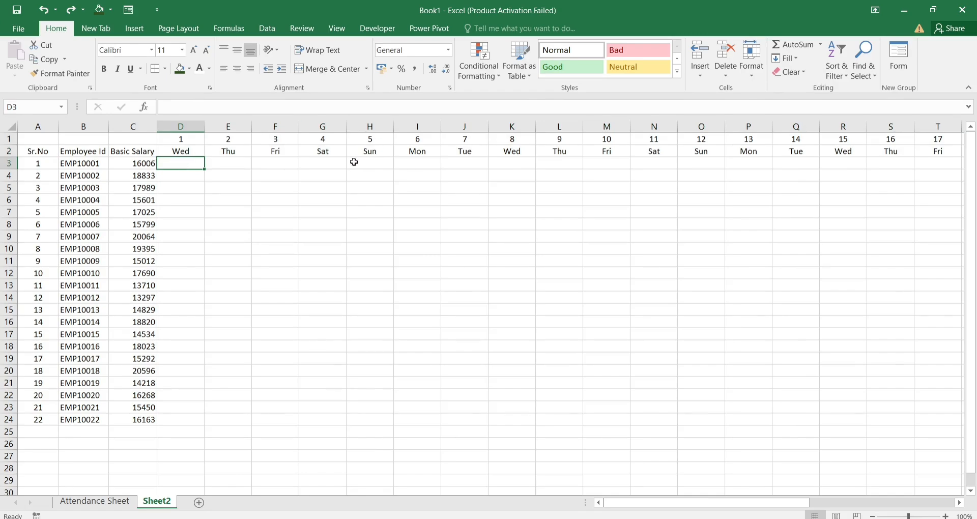
scroll(376, 159, "right", 5)
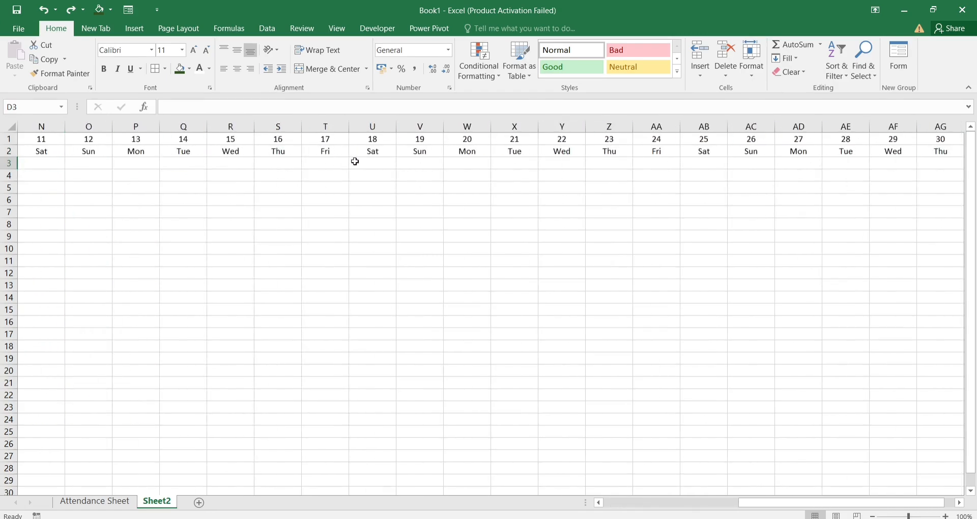
scroll(355, 161, "left", 5)
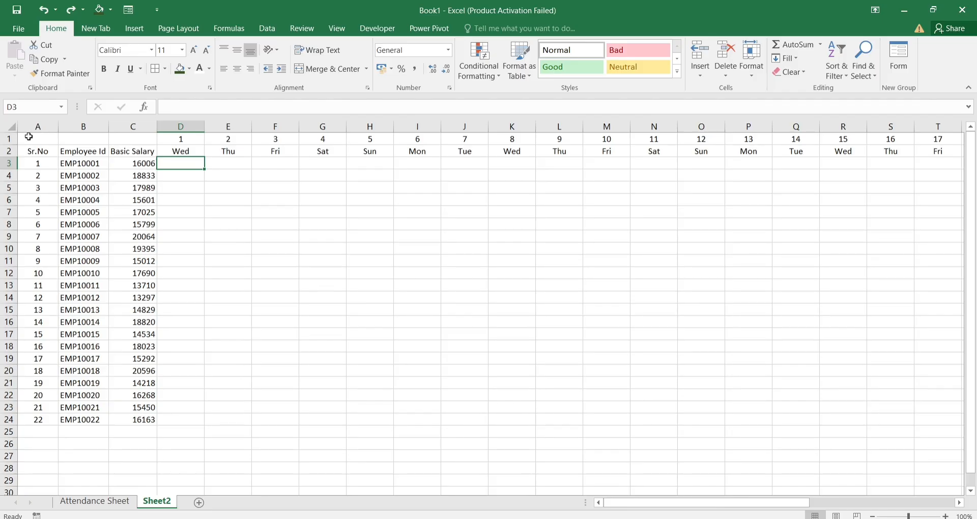
left_click(28, 137)
left_click_drag(28, 136, 148, 138)
left_click(335, 63)
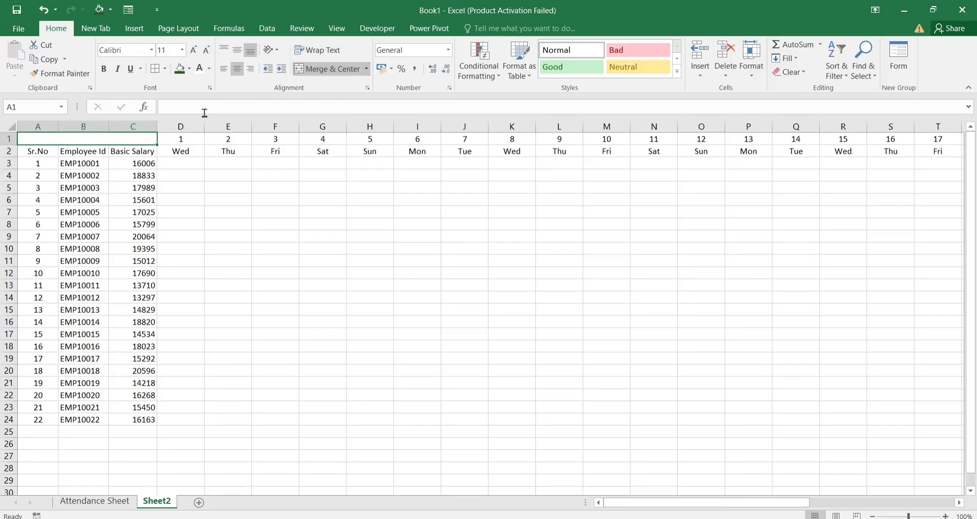
- Insert a blank row above the day-number row of the sheet
left_click(175, 140)
left_click(8, 140)
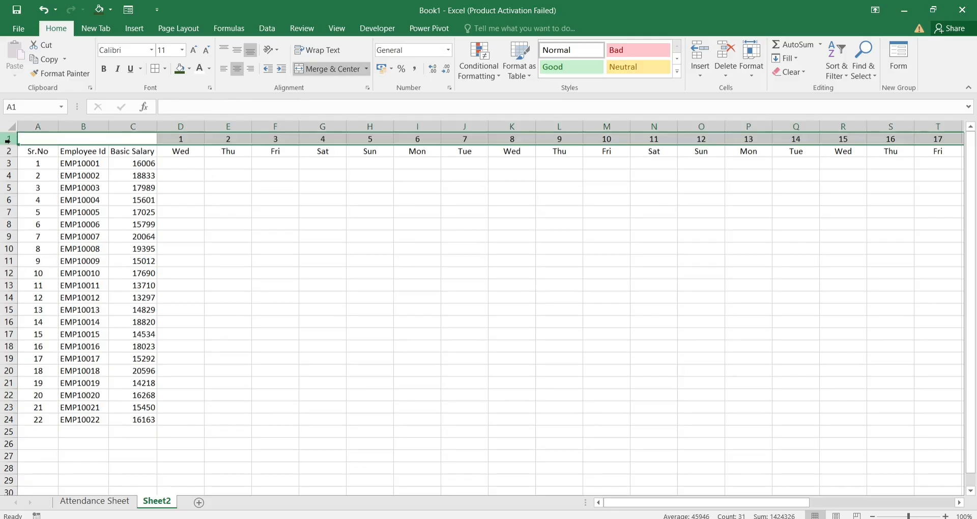
key("ctrl+shift+equal")
- Enter the title ATTENDANCE SHEET in cell D1
left_click(179, 139)
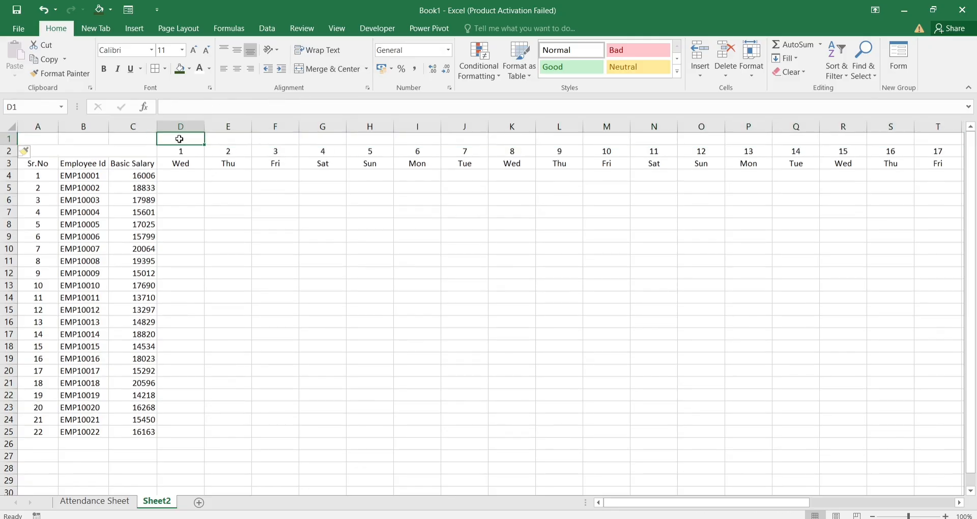
type("A")
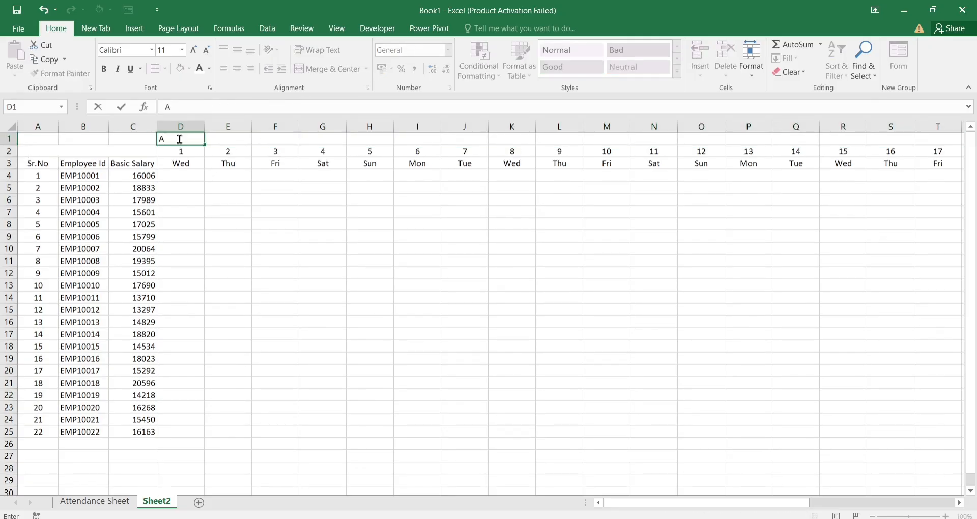
type("TTENDANCE ")
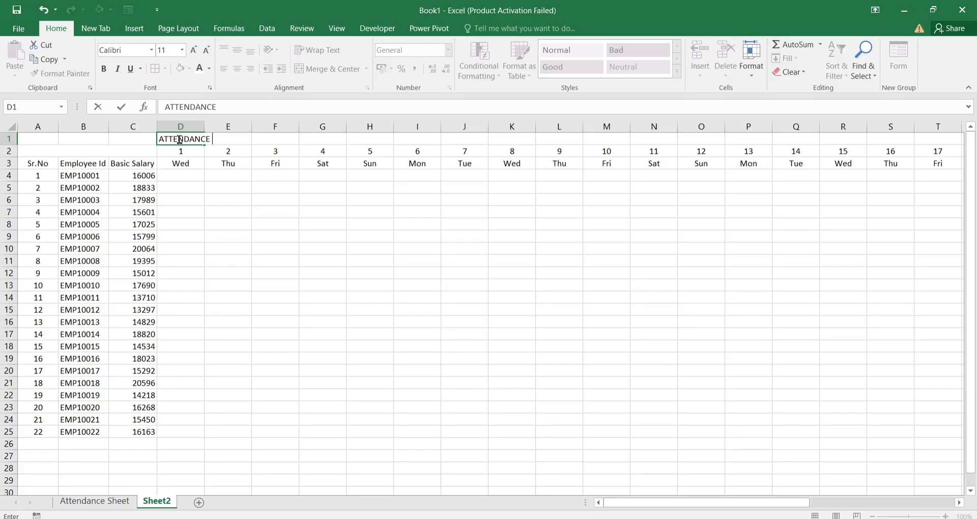
type("SHEET")
type(" D")
key("BackSpace")
key("BackSpace")
key("BackSpace")
key("Tab")
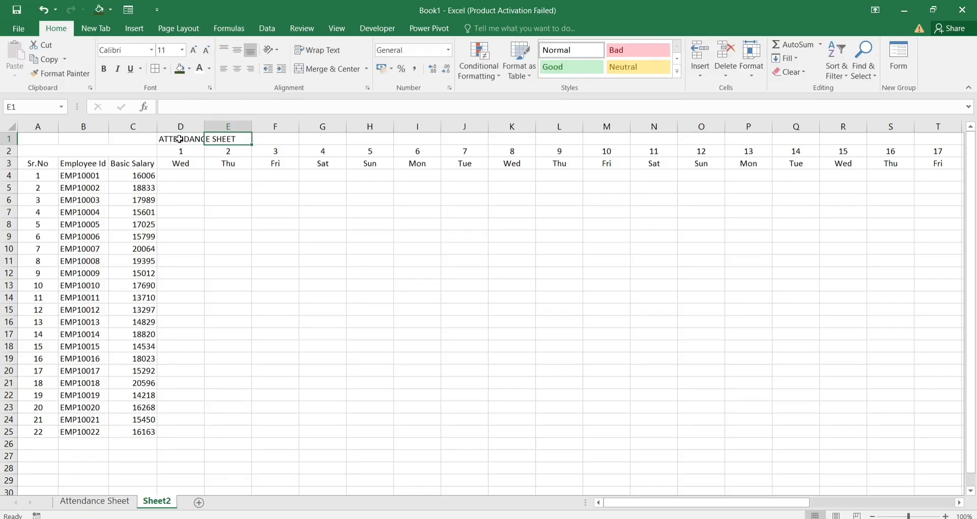
- Merge and centre the title across D1:AH1, above all 31 day columns
left_click(175, 139)
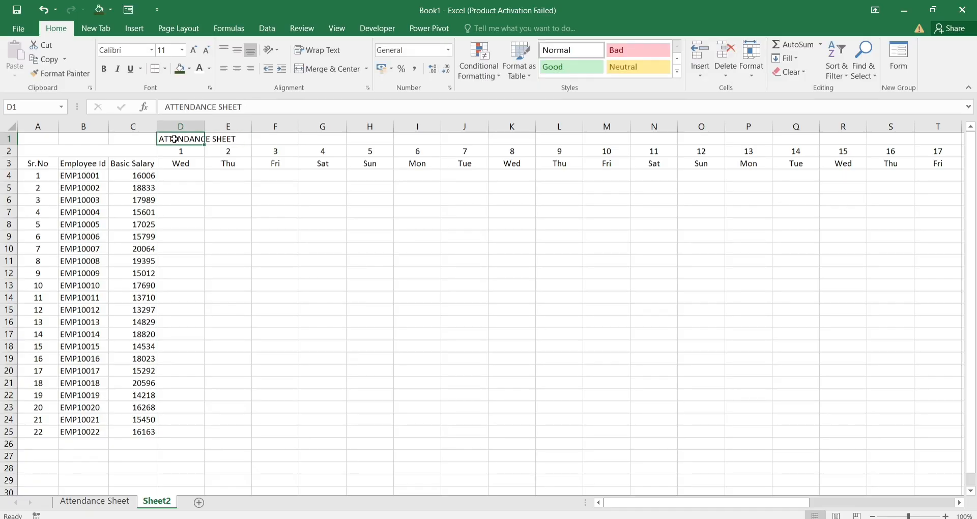
key("shift+Right")
key("shift+Right")
key("shift+Right")
key("shift+Right")
key("shift+Right")
key("shift+Right")
key("shift+Right")
key("shift+Right")
key("shift+Right")
key("shift+Right")
key("shift+Right")
key("shift+Right")
key("shift+Right")
key("shift+Right")
key("shift+Right")
key("shift+Right")
key("shift+Right")
key("shift+Right")
key("shift+Right")
key("shift+Right")
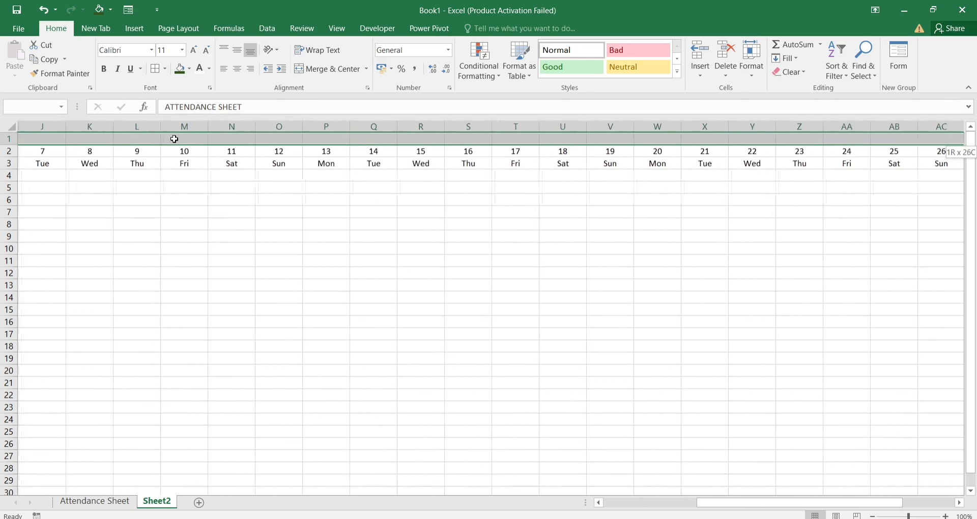
key("shift+Right")
key("shift+Right")
key("shift+Right")
key("shift+Right")
key("shift+Right")
key("shift+Right")
key("shift+Right")
key("shift+Right")
key("shift+Right")
key("shift+Right")
key("shift+Right")
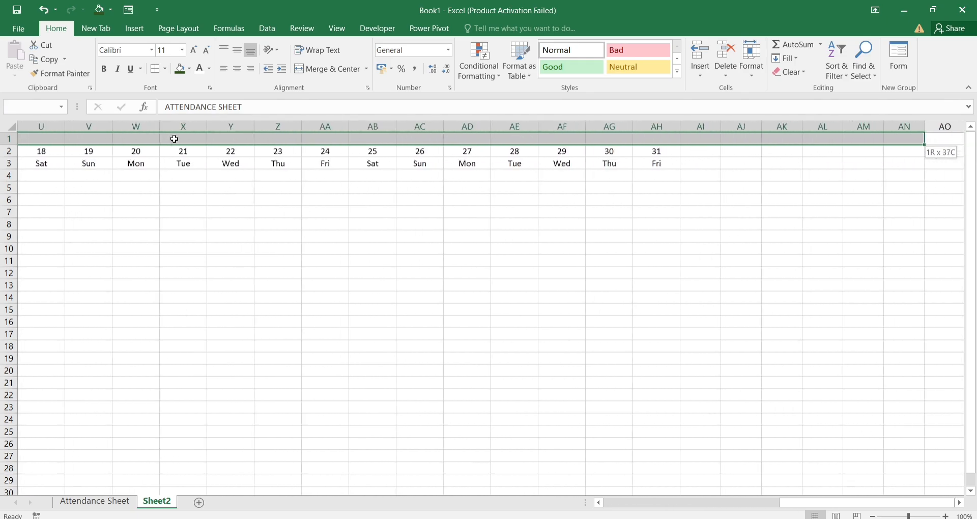
key("shift+Left")
key("shift+Left")
key("shift+Left")
key("shift+Left")
key("shift+Left")
key("shift+Left")
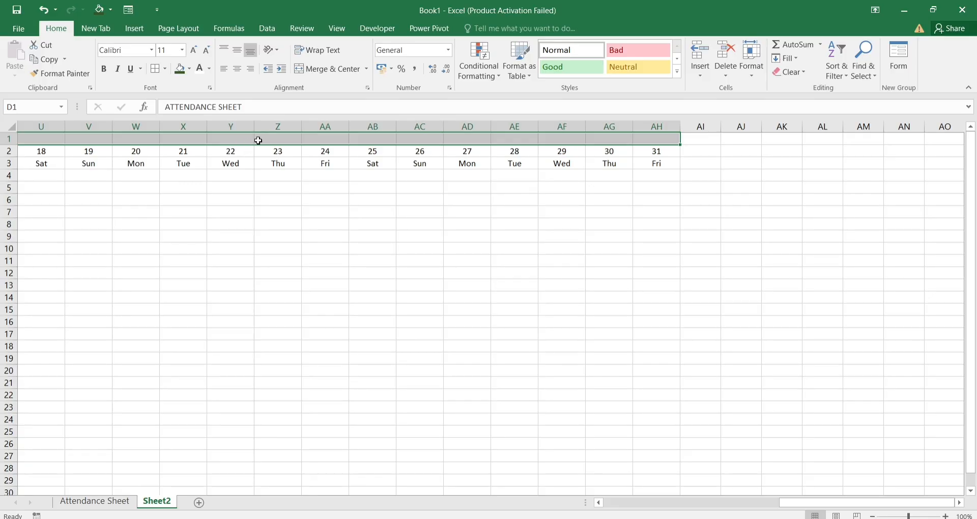
left_click(331, 71)
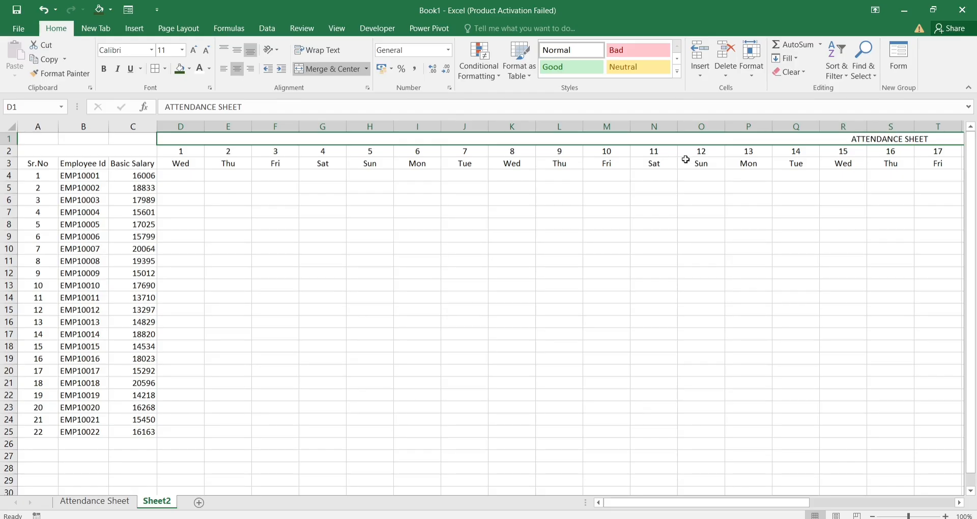
- Make the ATTENDANCE SHEET title bold and increase its font size to 20
left_click(103, 69)
left_click(193, 50)
left_click(193, 50)
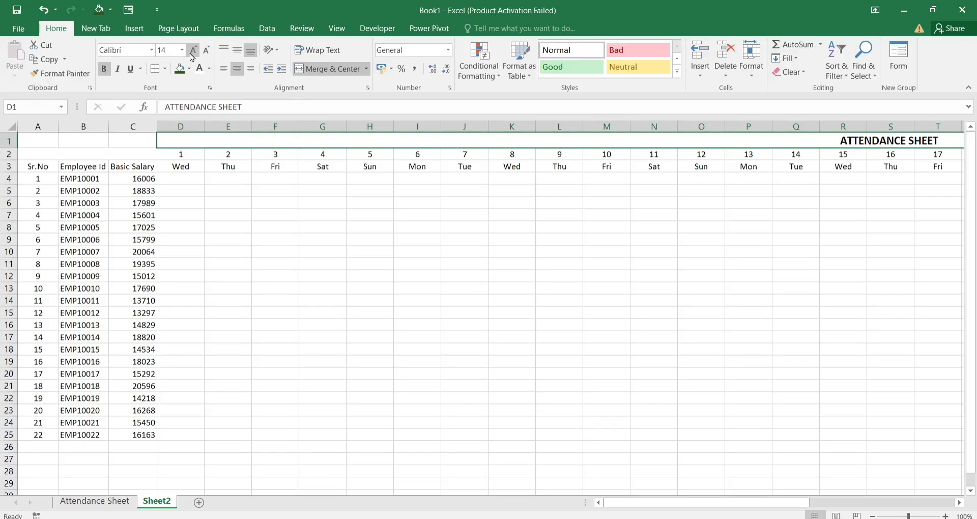
left_click(193, 50)
left_click(193, 49)
left_click(192, 49)
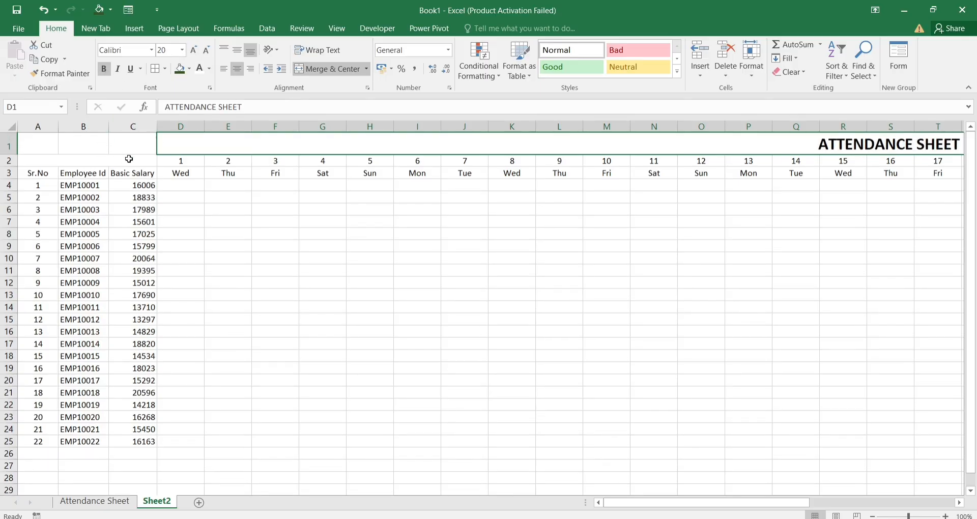
- Merge and centre the empty block A1:C2 above the Sr.No, Employee Id and Basic Salary headers
left_click(34, 143)
key("shift+Right")
key("shift+Right")
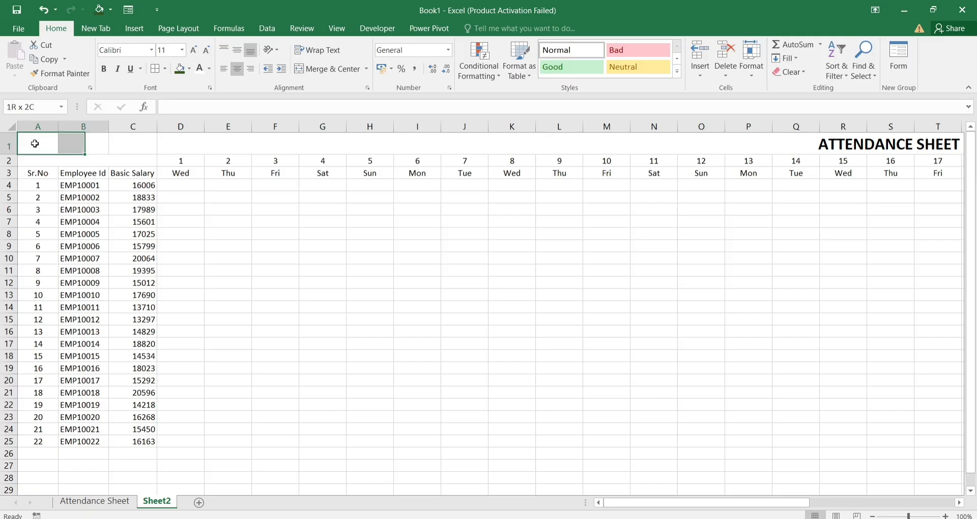
key("shift+Left")
key("shift+Right")
key("shift+Down")
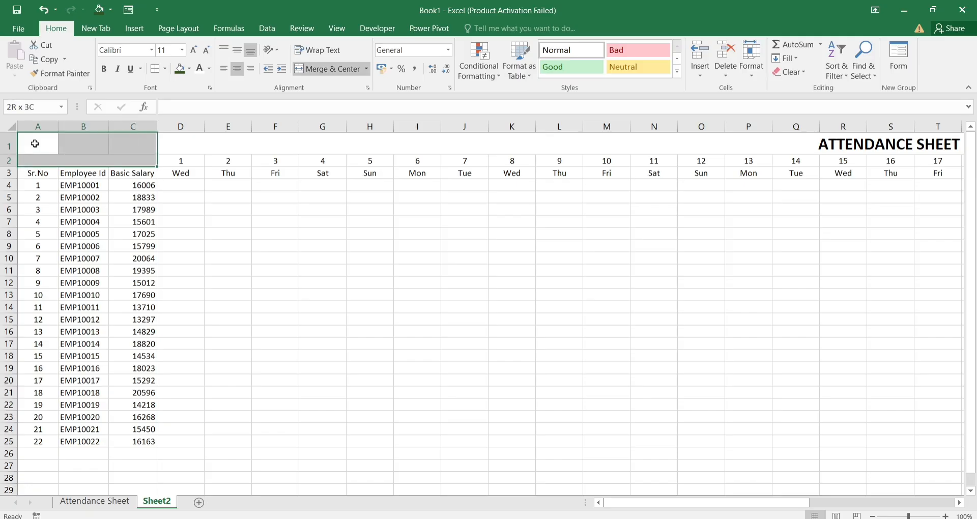
left_click(328, 69)
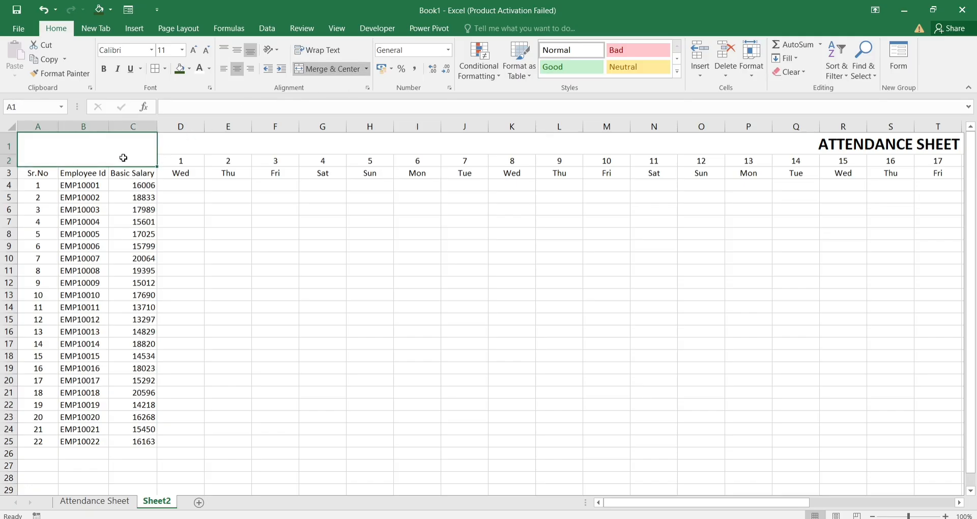
- Apply borders to all cells of the table A1:AH25 and make its text bold
key("ctrl+shift+Right")
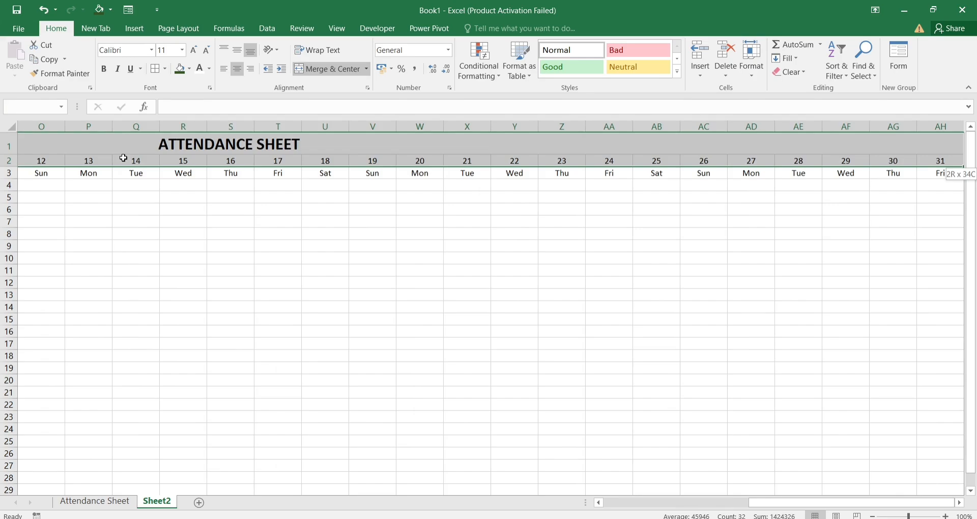
key("shift+Down")
key("shift+Down")
key("shift+Down")
key("shift+Down")
key("shift+Down")
key("shift+Down")
key("shift+Down")
key("shift+Down")
key("shift+Down")
key("shift+Down")
key("shift+Down")
key("shift+Down")
key("shift+Down")
key("shift+Down")
key("shift+Down")
key("shift+Down")
key("shift+Down")
key("shift+Down")
key("shift+Down")
key("shift+Down")
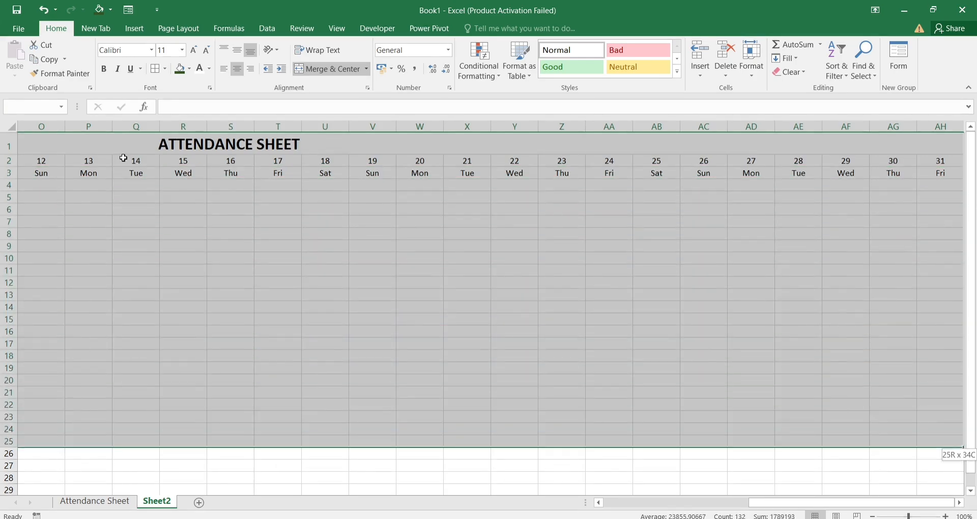
scroll(123, 158, "left", 5)
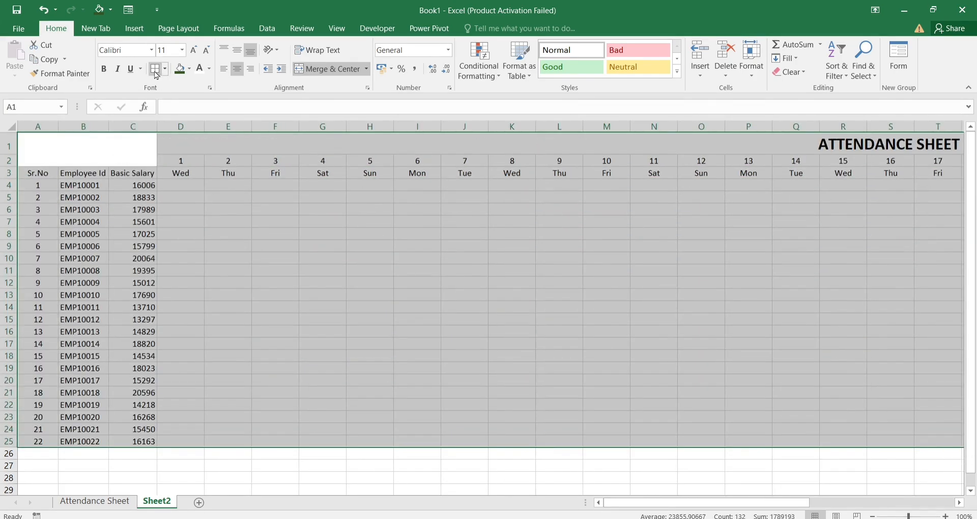
left_click(156, 74)
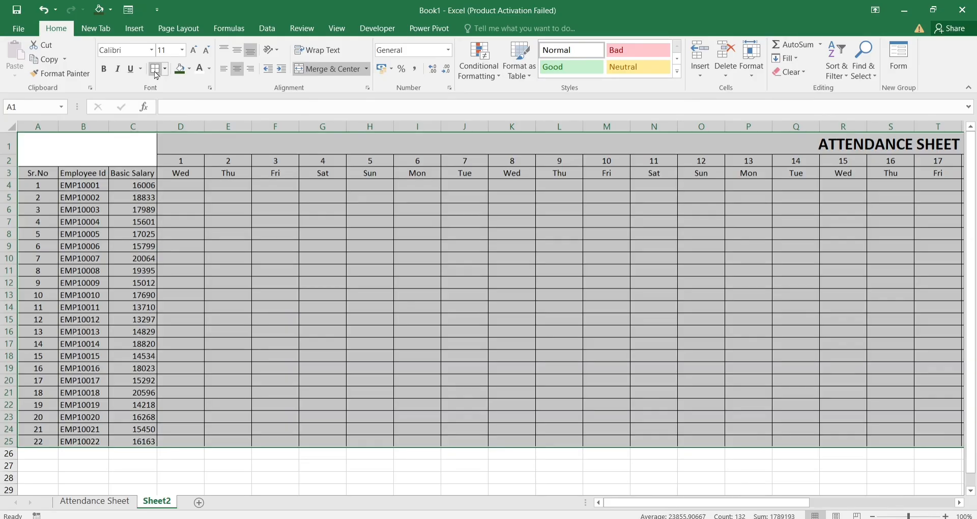
left_click(103, 69)
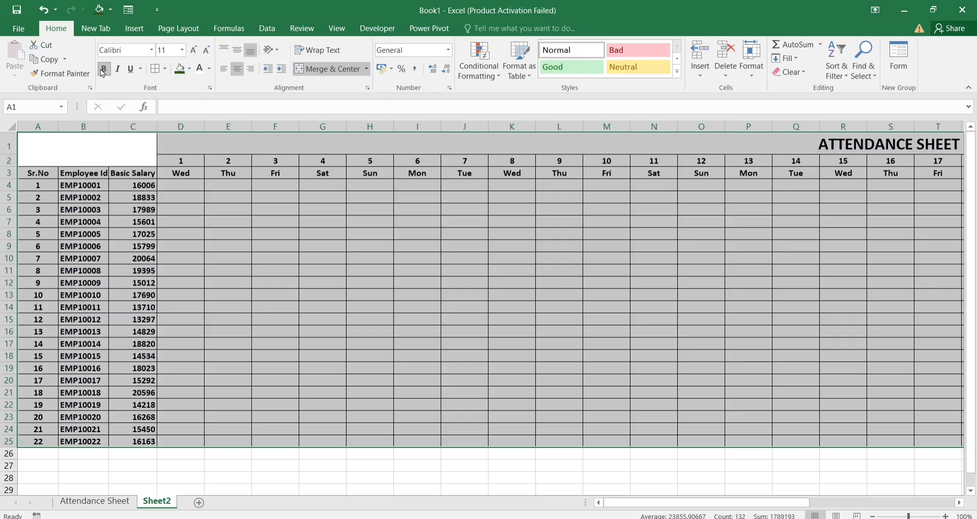
- Increase the font size of the Sr.No, Employee Id and Basic Salary headers in A3:C3 to 22
left_click(37, 176)
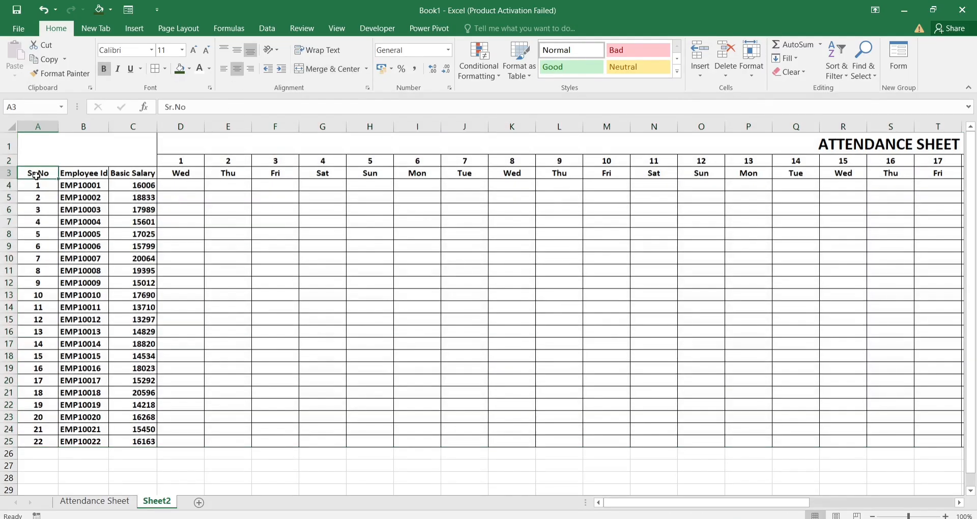
left_click_drag(36, 176, 133, 174)
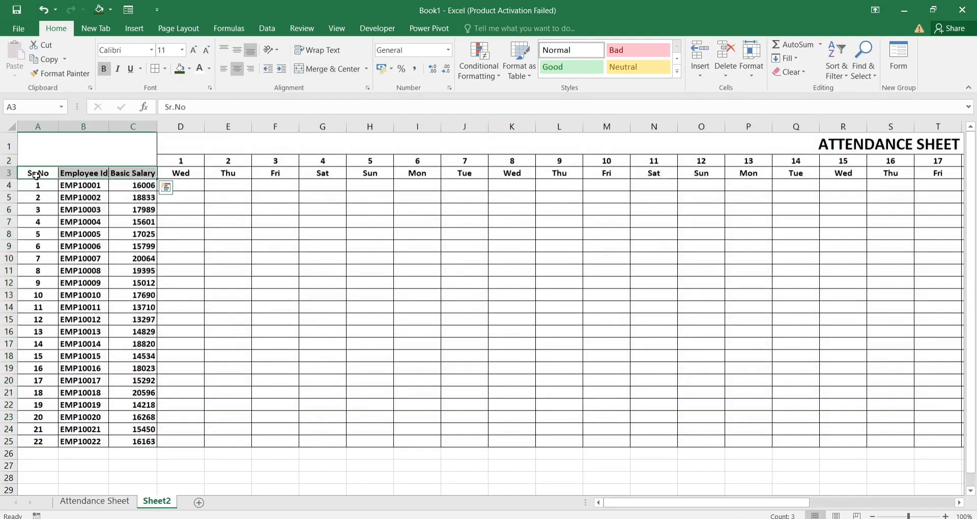
left_click(194, 51)
left_click(194, 51)
left_click(194, 51)
left_click(194, 51)
left_click(194, 50)
left_click(193, 51)
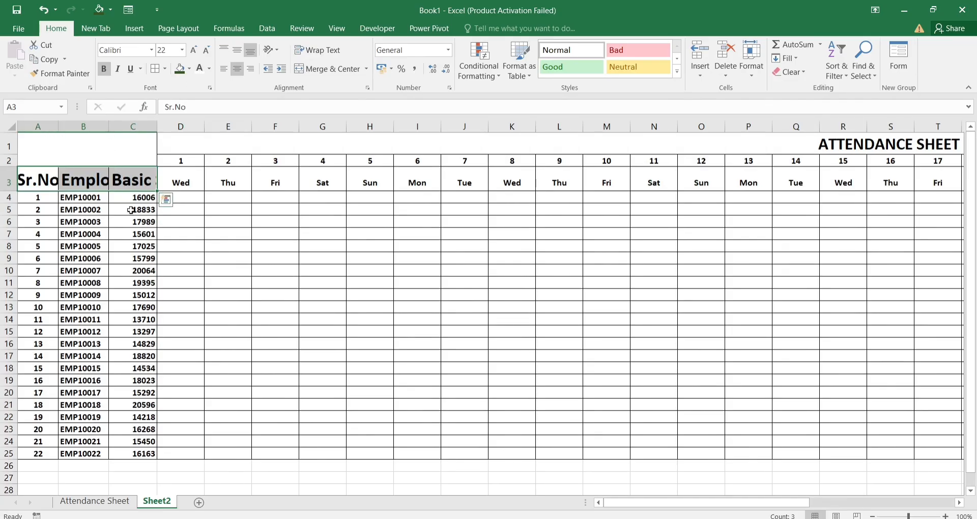
- AutoFit the widths of columns A to C to the enlarged headers
key("alt")
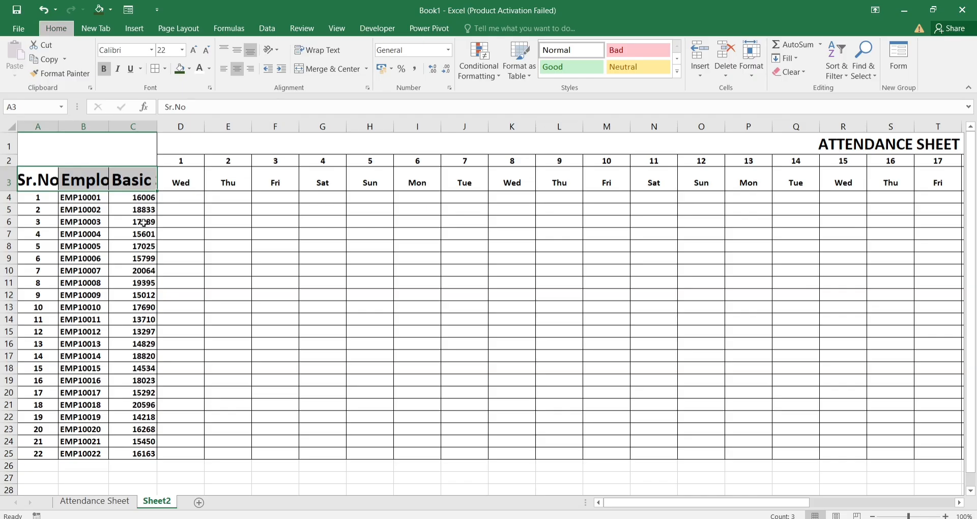
key("h")
key("o")
key("i")
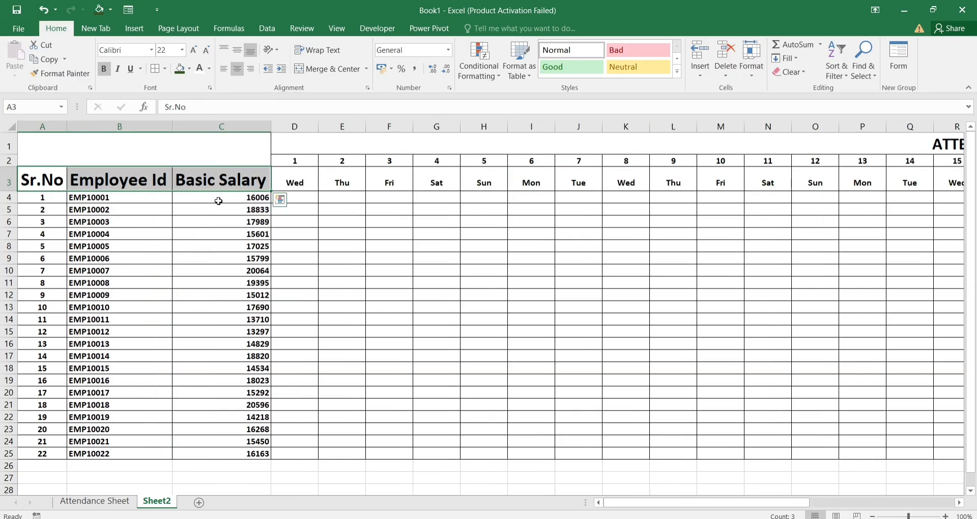
- Centre the Basic Salary values in column C horizontally
left_click(148, 195)
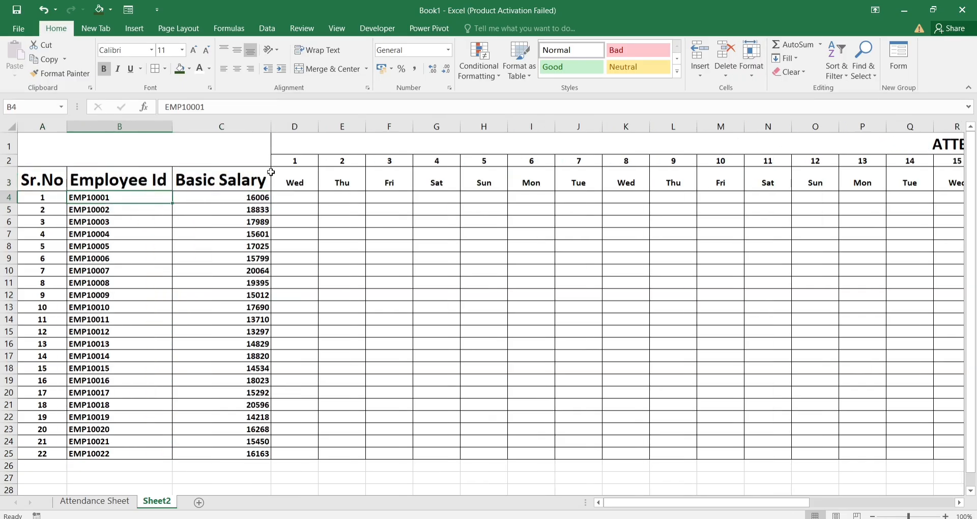
left_click(251, 127)
left_click(238, 69)
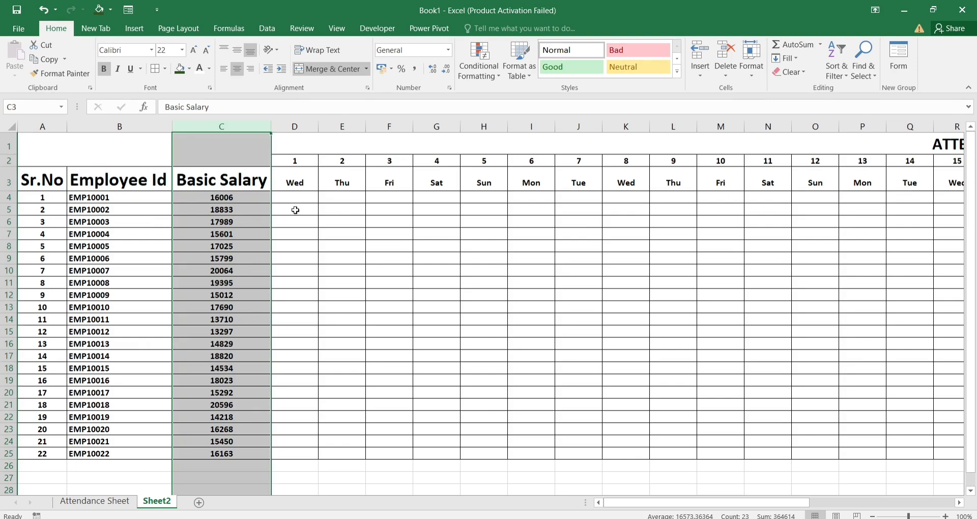
- Increase the font size of the day numbers and weekday names in D2:AH3 to 18
left_click(299, 181)
left_click(299, 161)
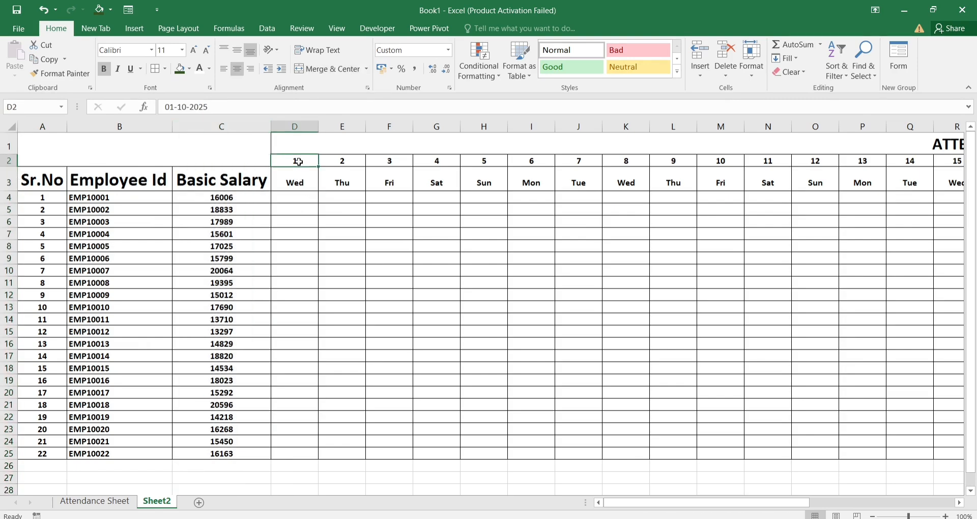
key("shift+Down")
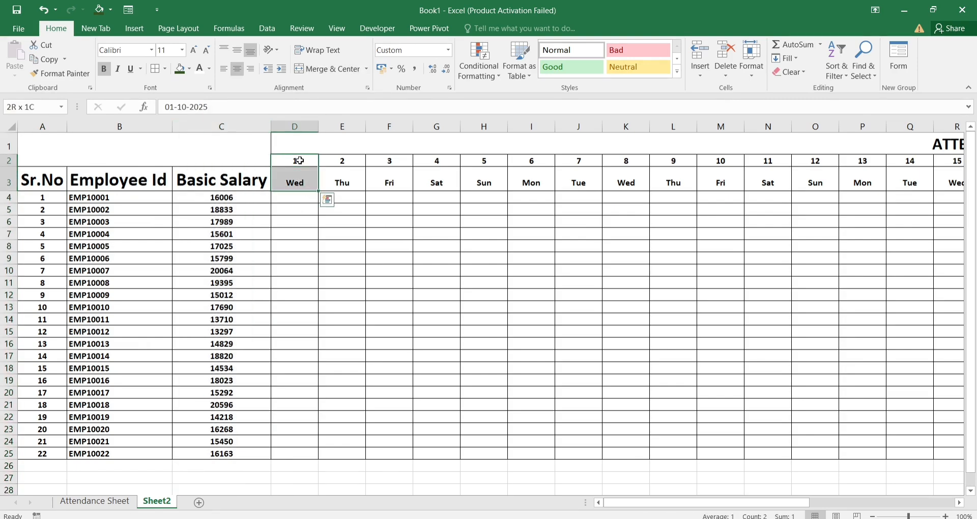
key("ctrl+shift+Right")
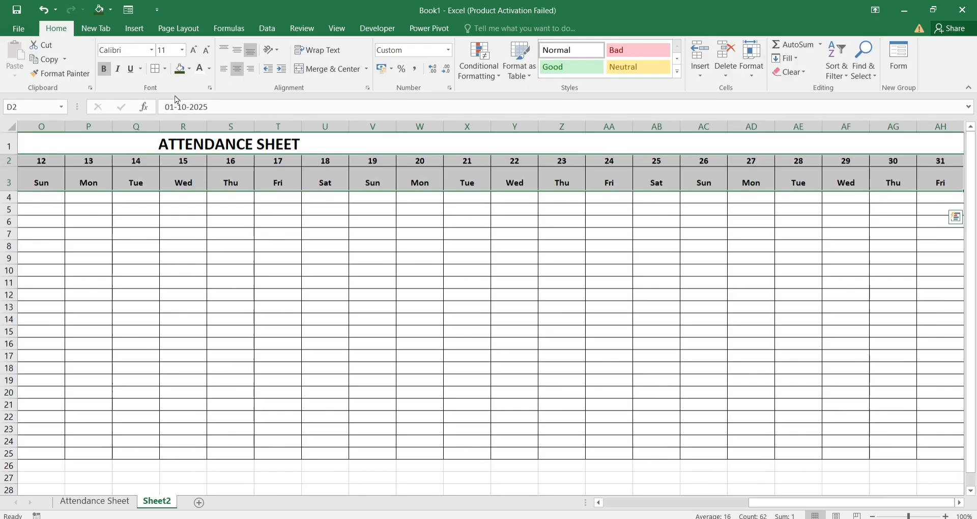
left_click(194, 51)
left_click(193, 51)
left_click(194, 51)
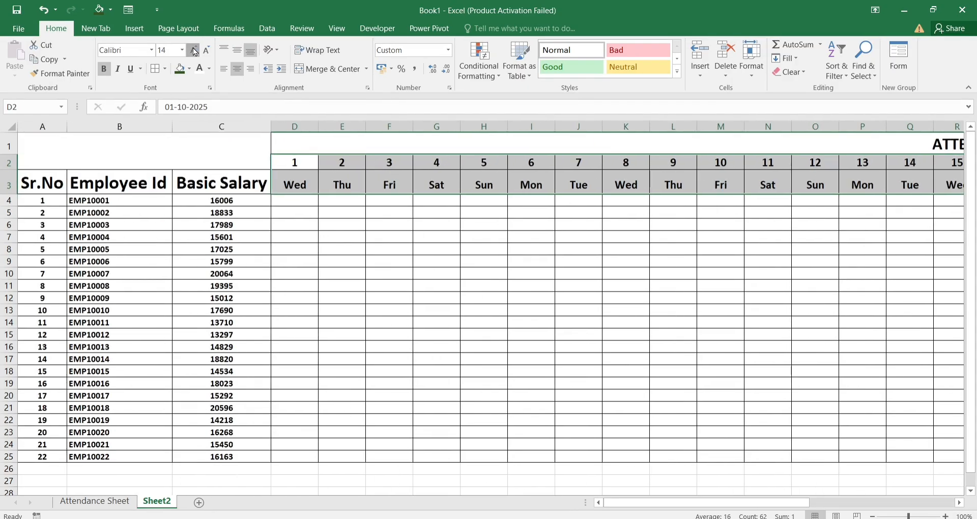
left_click(193, 51)
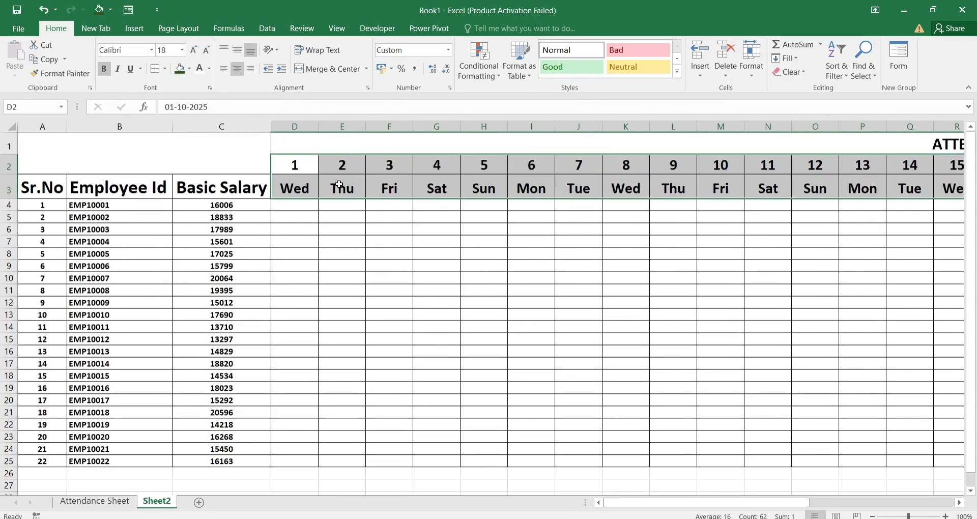
- Give the day and weekday cells D2:AH3 a light orange fill and a white font colour
left_click(188, 68)
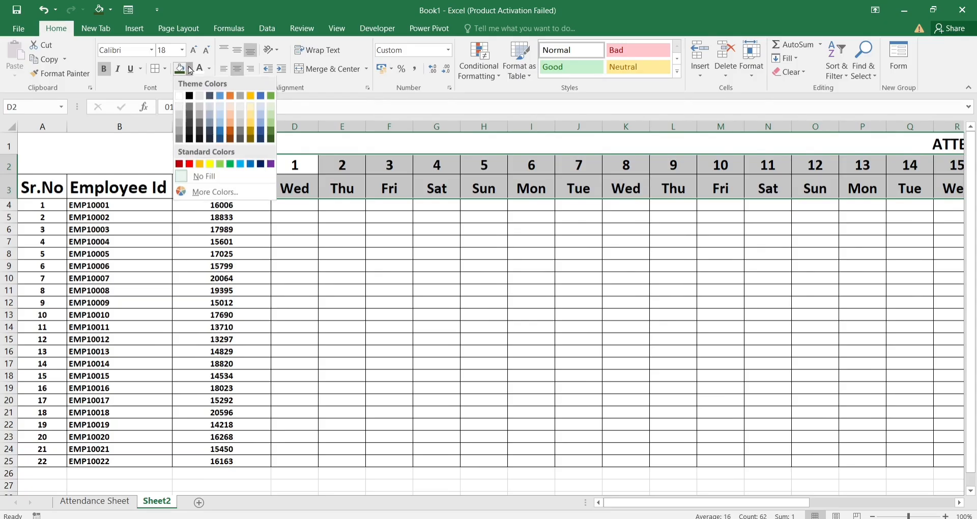
left_click(229, 129)
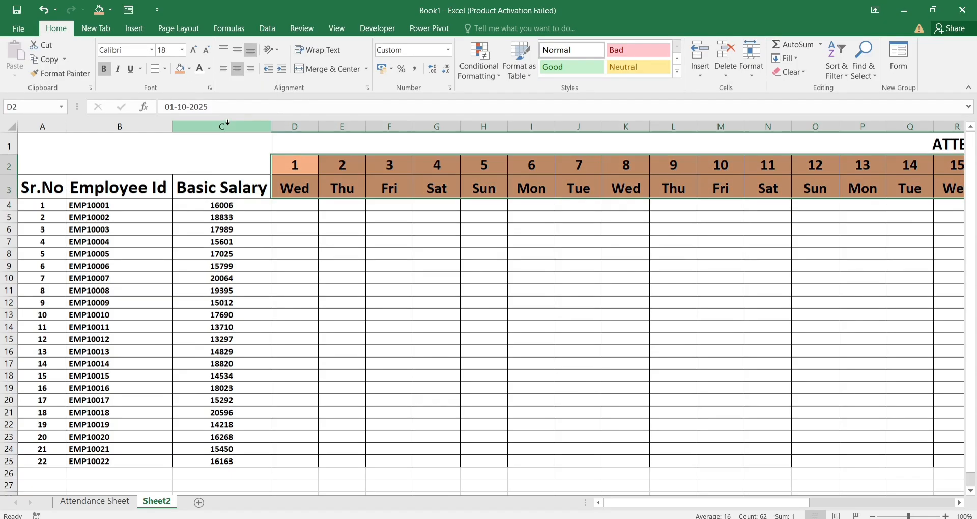
left_click(200, 68)
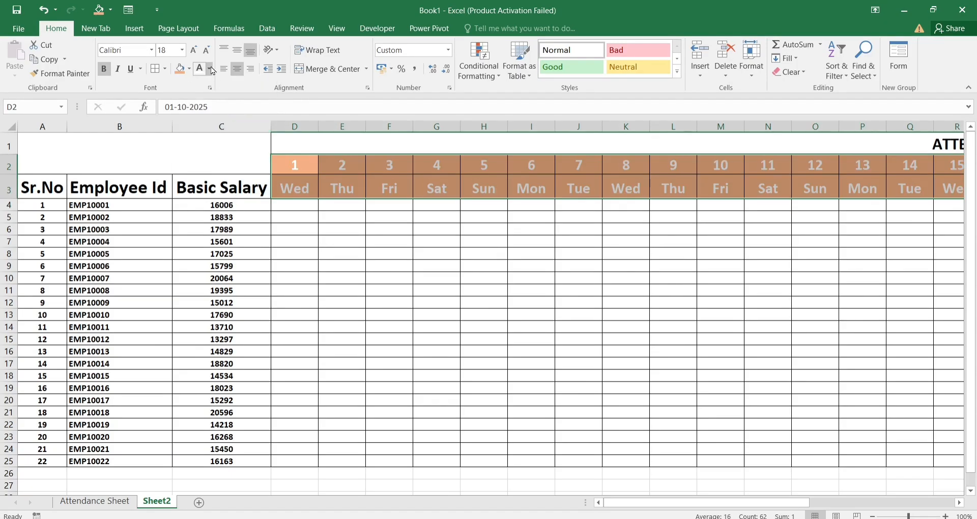
- Change the day and weekday cells D2:AH3 to a dark blue font colour and a light gold fill
left_click(209, 69)
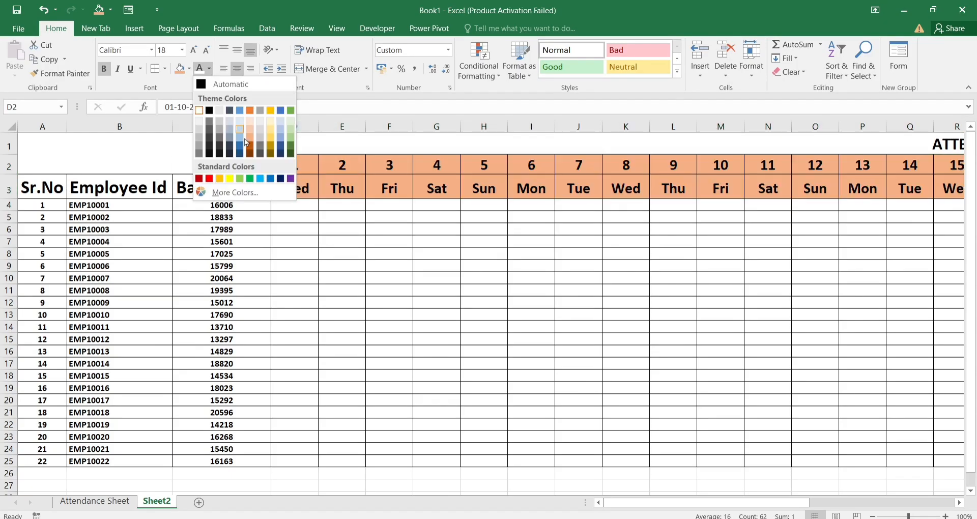
left_click(280, 154)
left_click(189, 69)
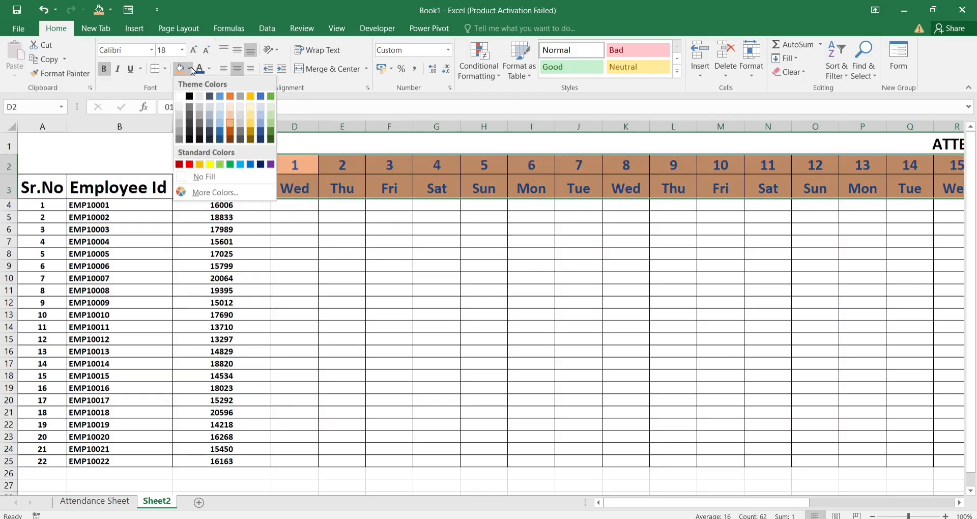
left_click(252, 126)
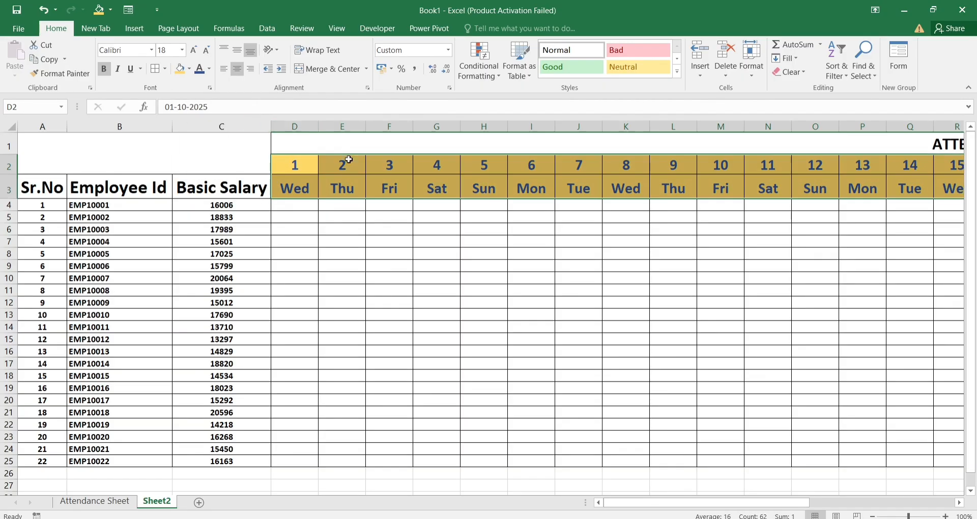
left_click(359, 181)
scroll(360, 178, "right", 5)
scroll(359, 176, "right", 4)
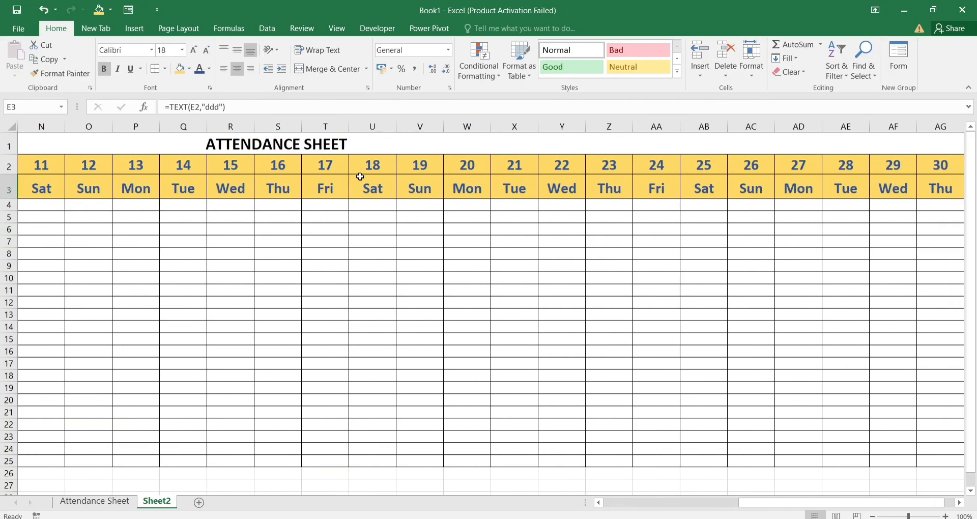
scroll(360, 177, "left", 3)
scroll(360, 176, "left", 6)
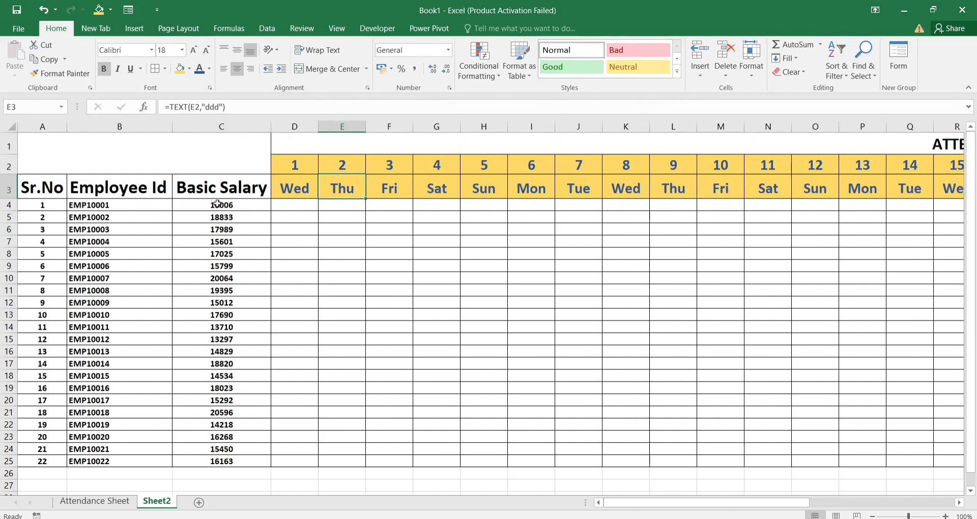
- Fill the Sr.No, Employee Id and Basic Salary header cells A3:C3 with light green
left_click(37, 191)
key("shift+Right")
key("shift+Right")
key("shift+Right")
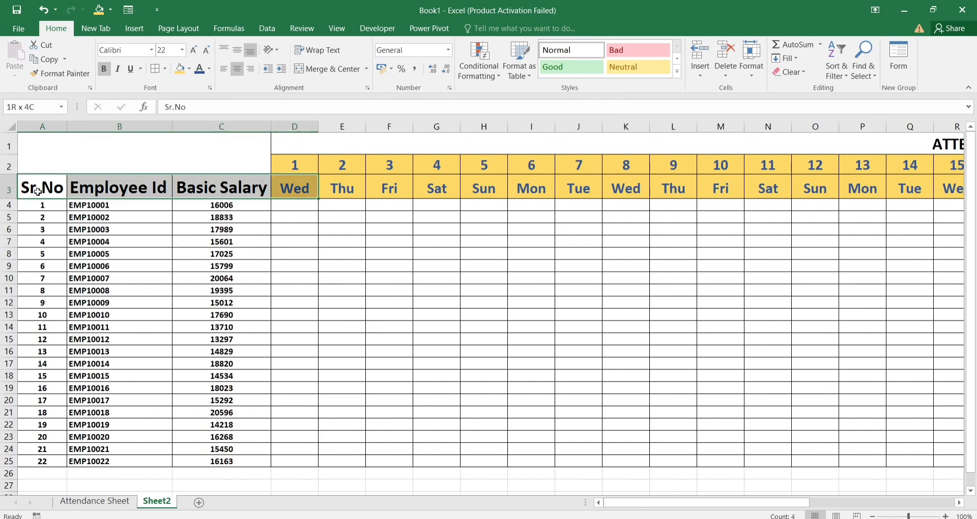
key("shift+Left")
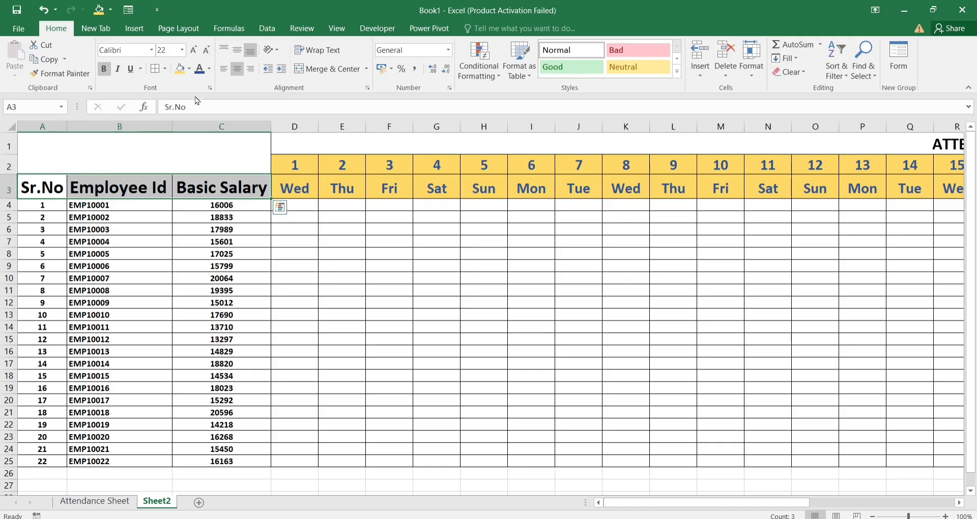
left_click(190, 71)
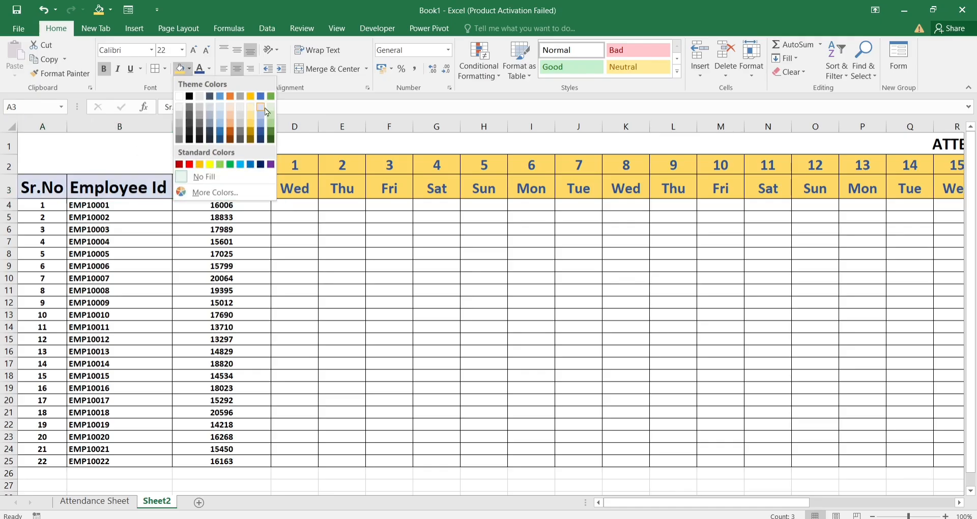
left_click(269, 114)
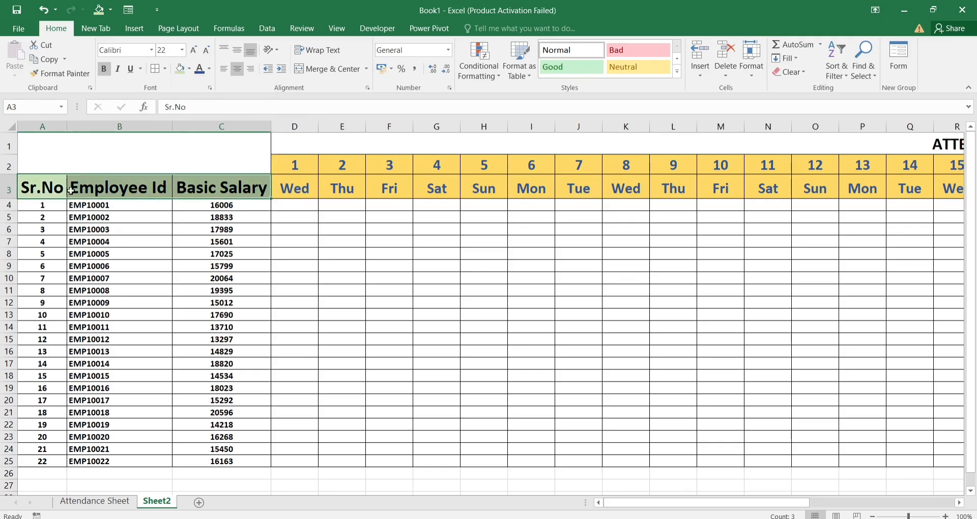
- Set the font colour of the header cells A3:C3 to dark red
left_click(209, 69)
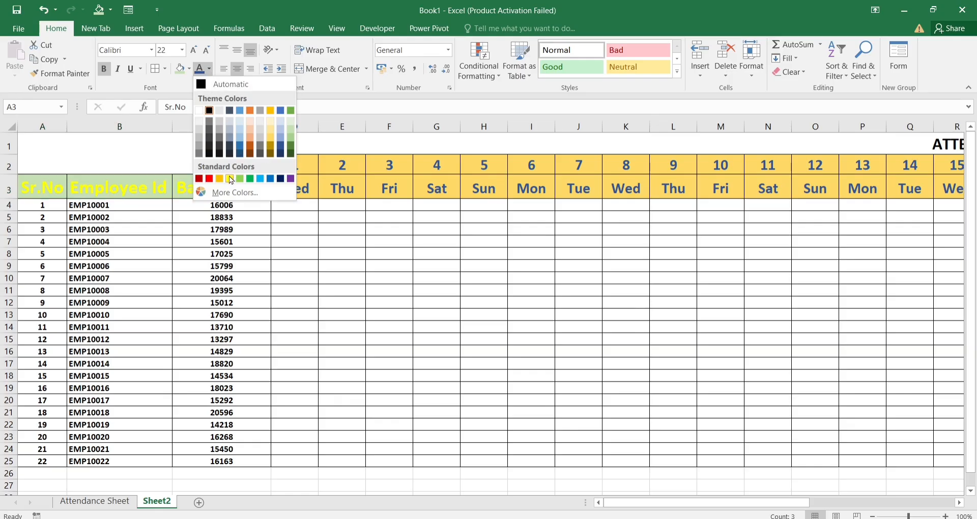
left_click(202, 178)
left_click(219, 184)
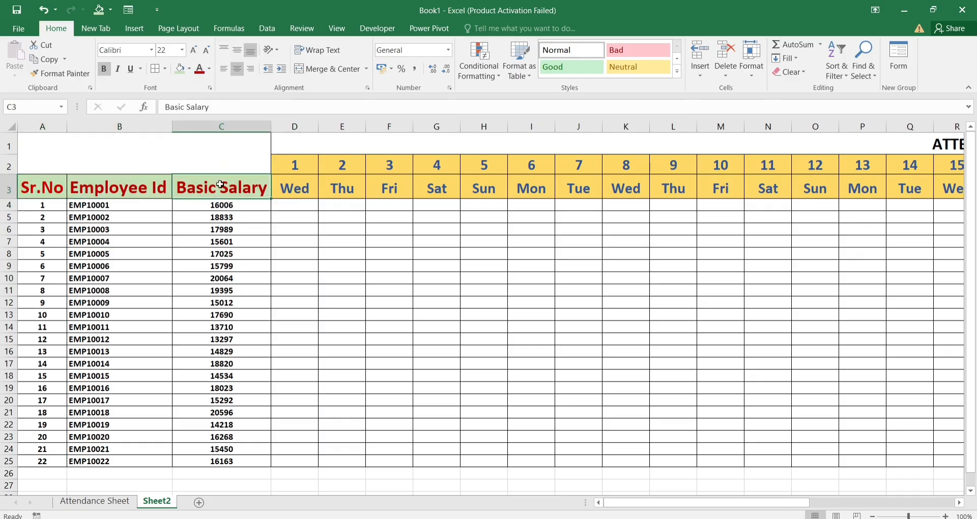
left_click(288, 207)
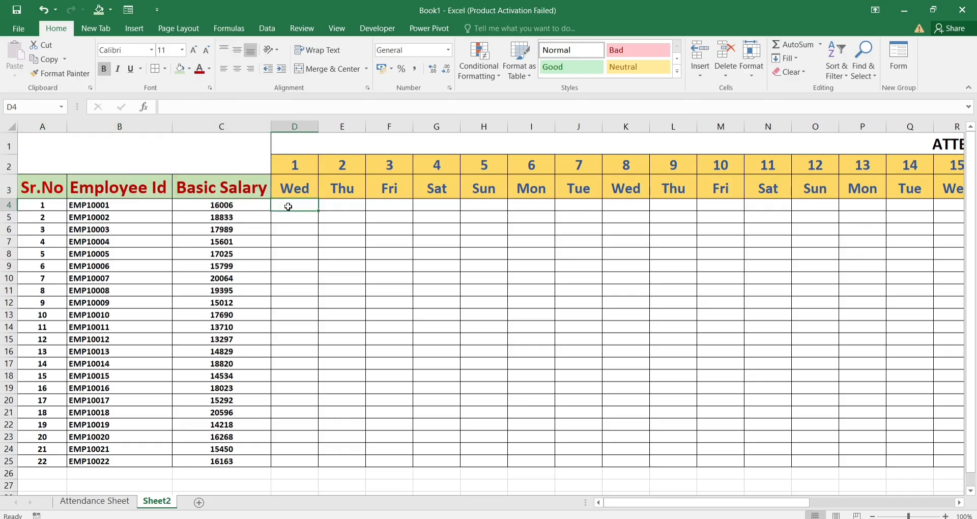
- Merge and centre cells AI2:AI3, just after the last day column
scroll(318, 213, "right", 12)
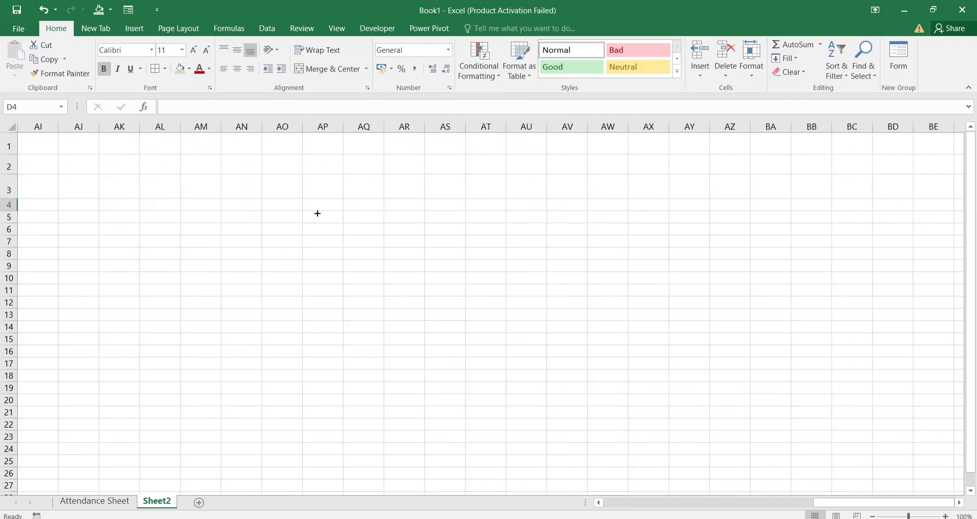
scroll(322, 214, "left", 3)
left_click(471, 171)
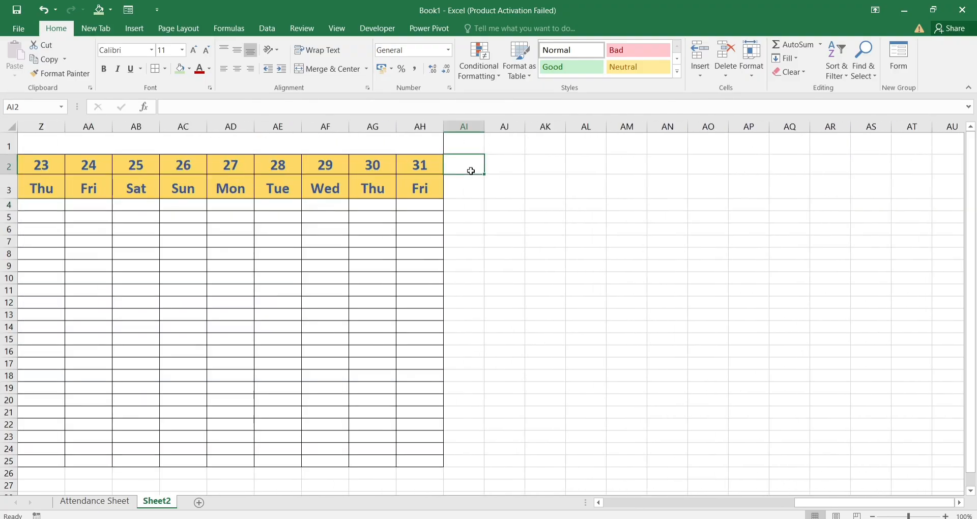
left_click_drag(470, 171, 707, 185)
left_click(475, 178)
left_click(466, 161)
key("shift+Down")
left_click(328, 69)
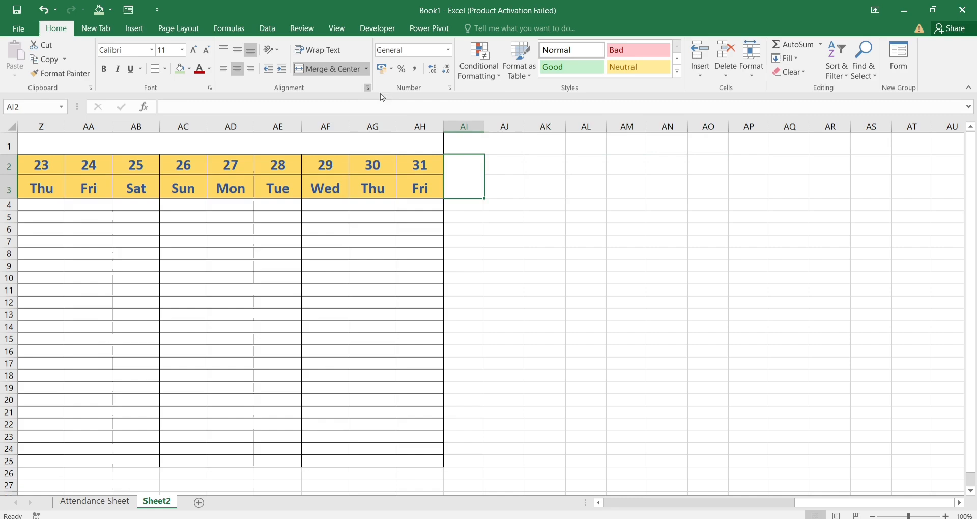
- Merge and centre AJ2:AJ3 and AK2:AK3 as separate header cells
left_click(515, 170)
key("shift+Down")
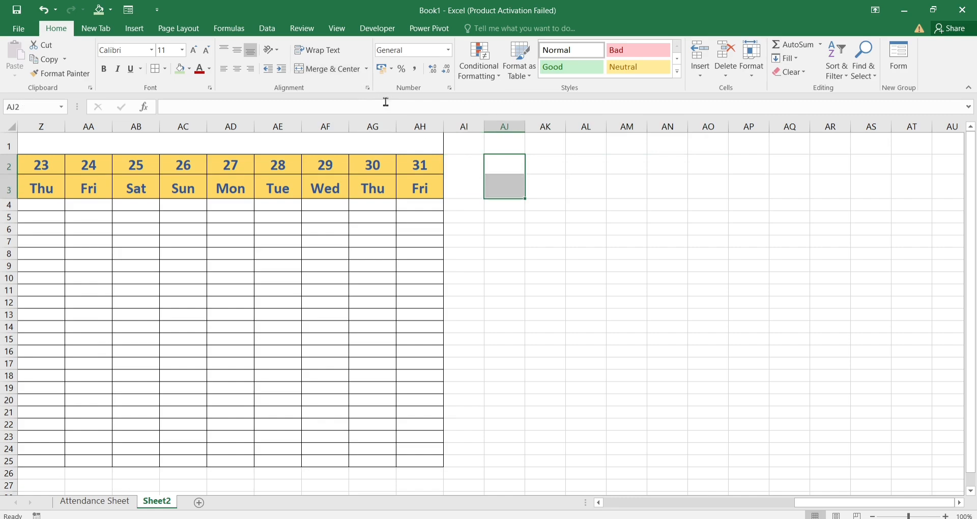
left_click(337, 69)
left_click(542, 162)
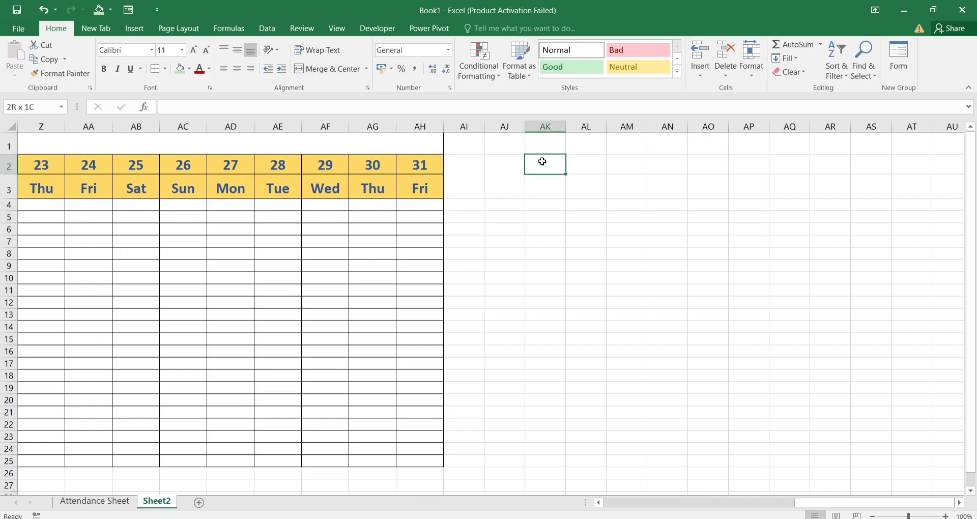
key("shift+Down")
left_click(333, 68)
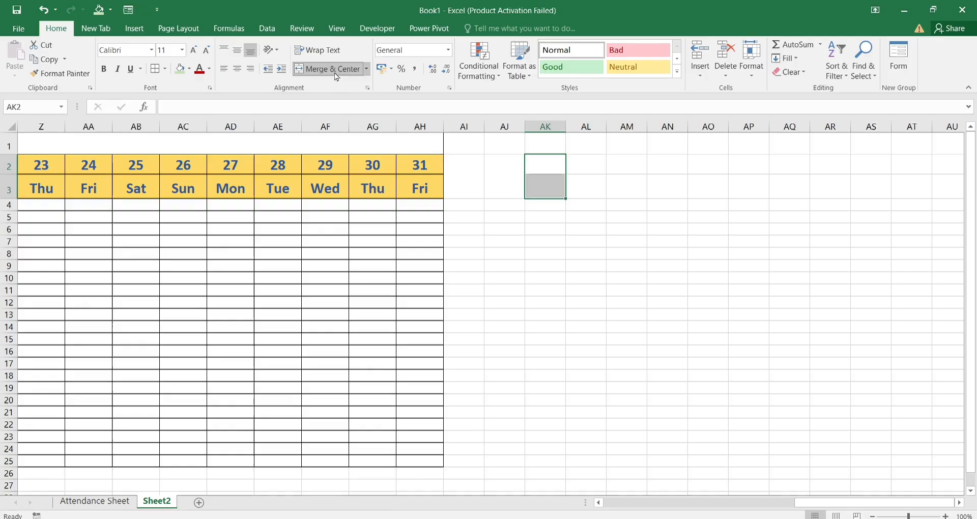
- Merge and centre AL2:AL3 and AM2:AM3 as separate header cells
left_click(595, 162)
key("shift+Down")
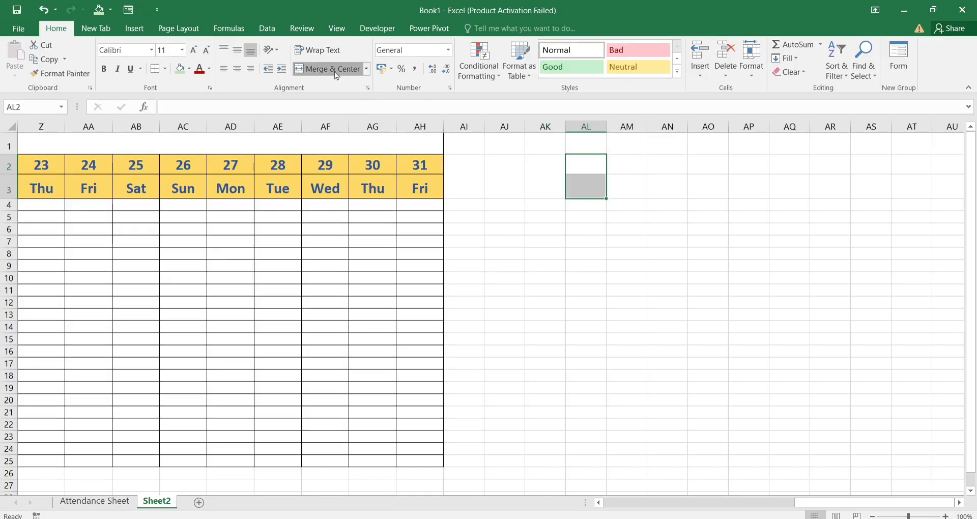
left_click(336, 69)
left_click(633, 172)
key("shift+Down")
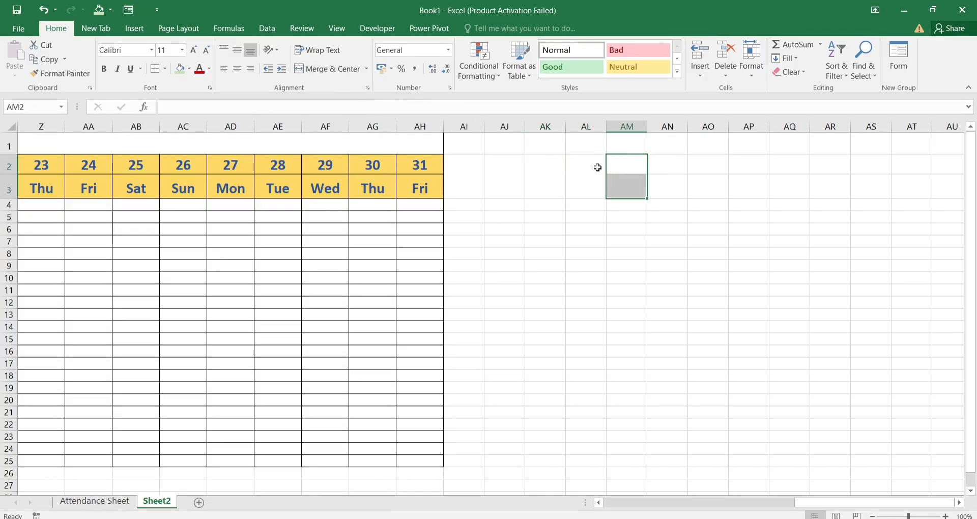
left_click(328, 69)
- Enter the header Present in the merged cell AI2
left_click(468, 186)
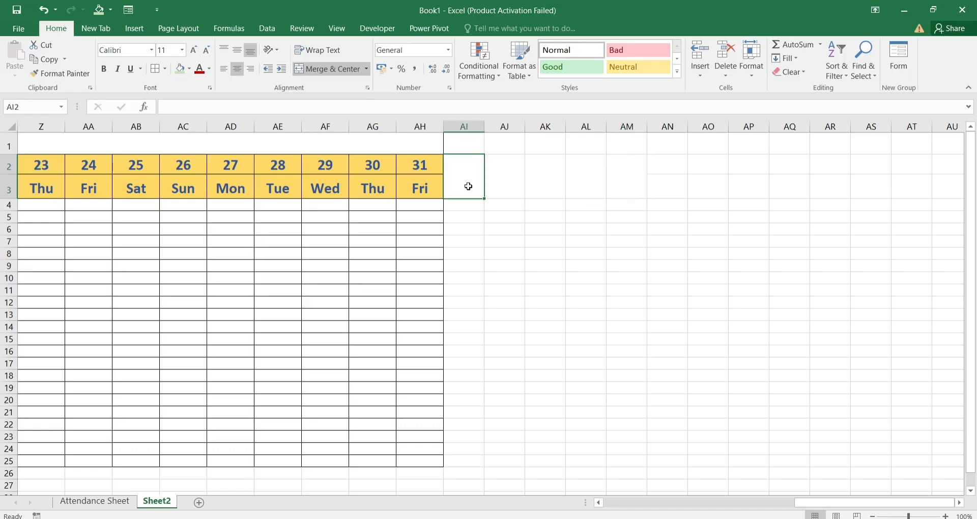
type("pRESEN")
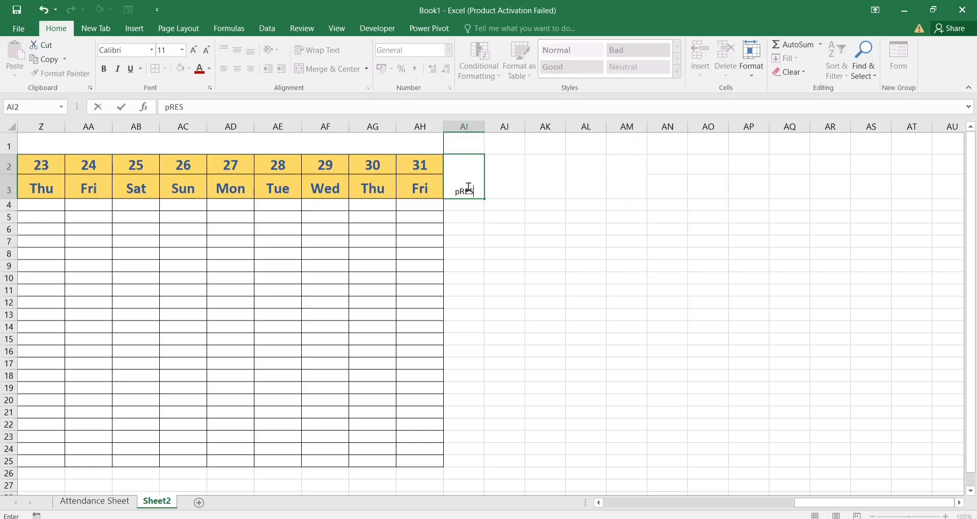
key("BackSpace")
key("BackSpace")
key("BackSpace")
key("BackSpace")
key("BackSpace")
type("resent")
key("Tab")
- Enter the headers Absent in AJ2 and Leave in AK2
type("a")
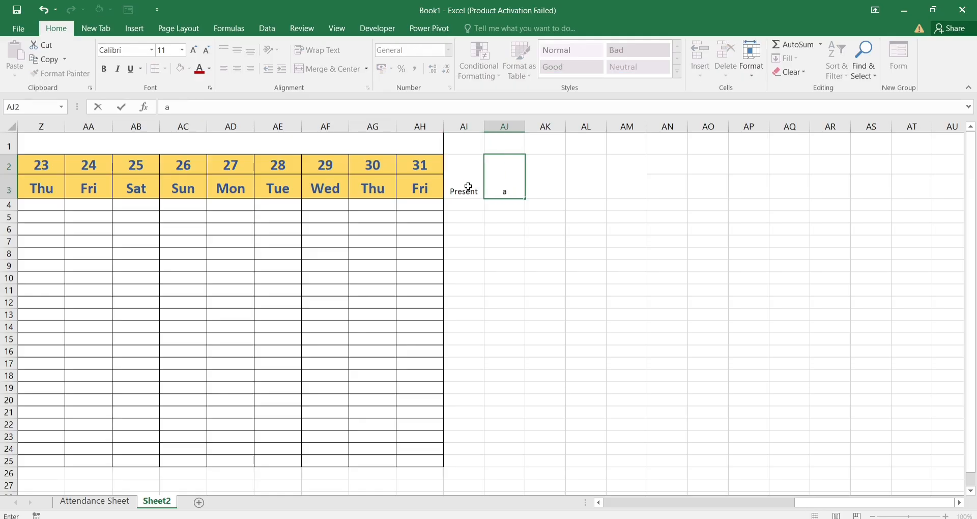
type("bsent")
key("ctrl+Return")
key("Tab")
type("Lea")
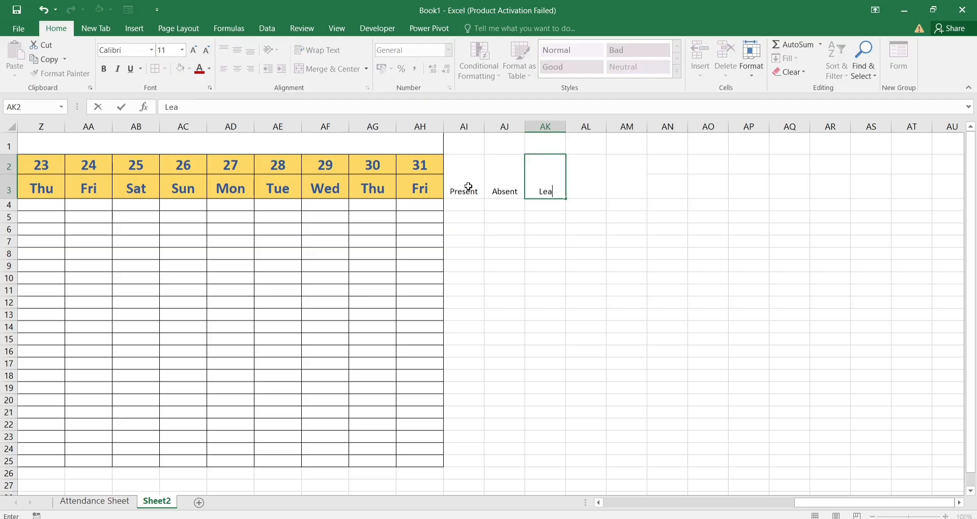
type("ve")
key("Tab")
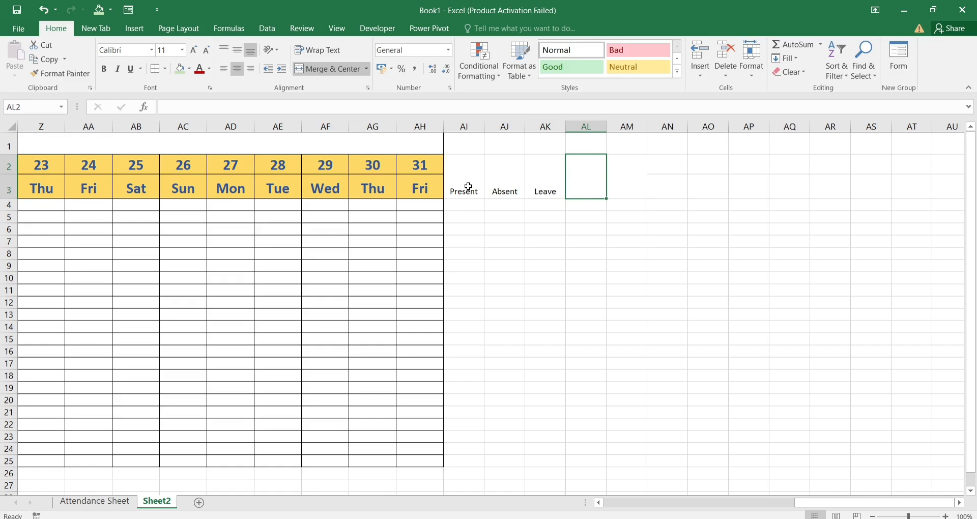
- Enter the allowance headers HR 10% in AL2 and TA 5% in AM2
type("HRA")
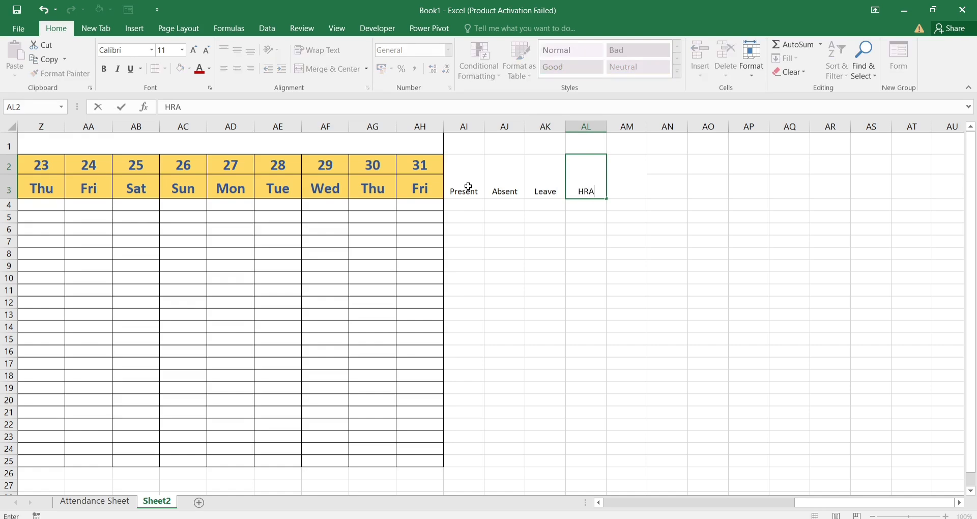
key("BackSpace")
type("10%")
key("Tab")
type("T")
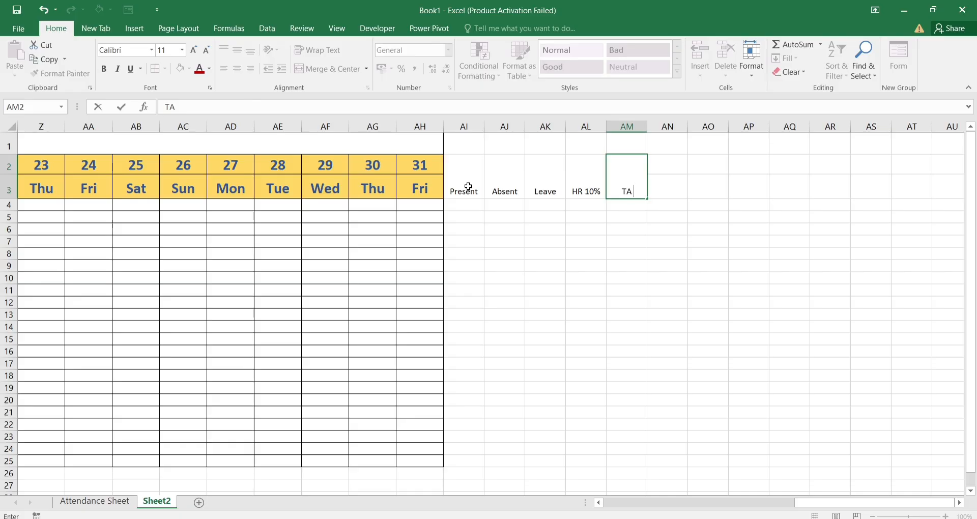
type("A 5%")
key("Tab")
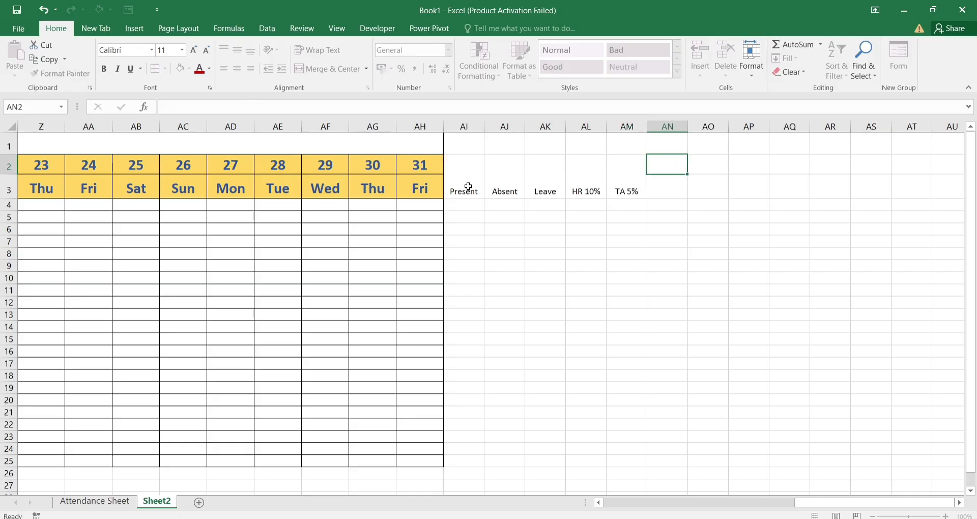
- Merge and centre AN2:AN3 and enter the header DA 8% in it
key("shift+Down")
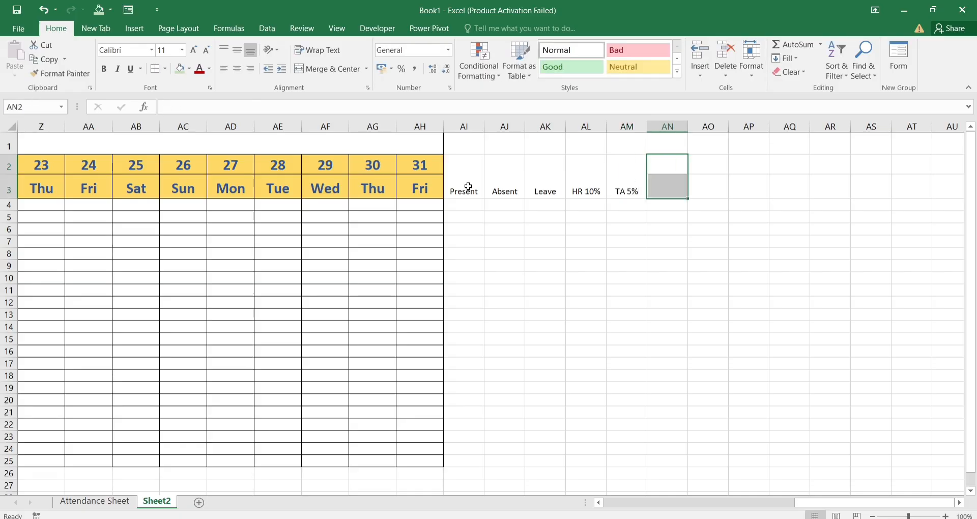
left_click(329, 74)
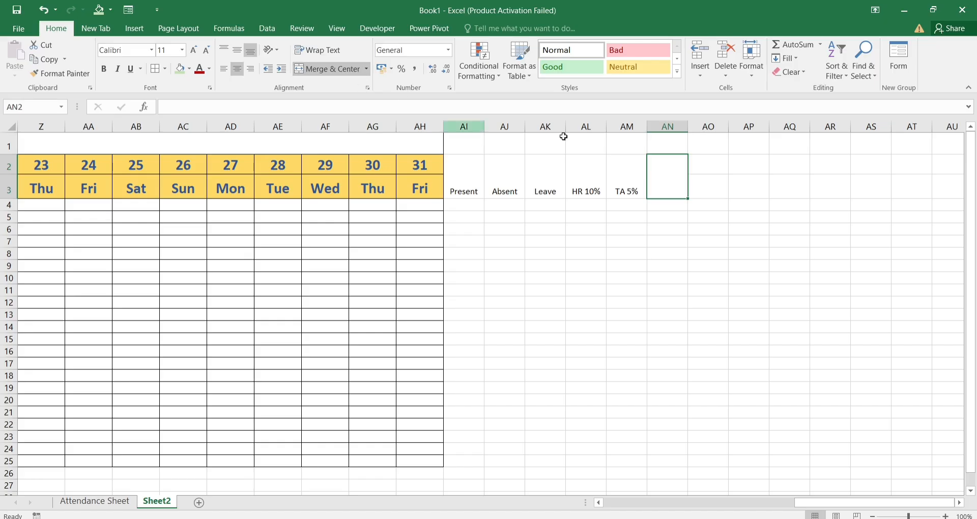
type("DA")
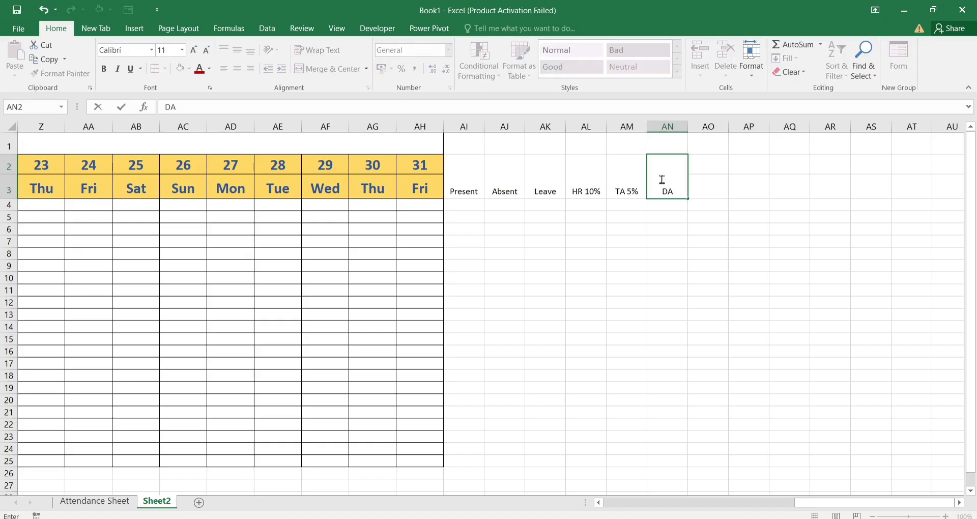
type(" 8%")
- Merge and centre AO2:AO3, enter the header Net Payment in it and fit the width of column AO
left_click(699, 166)
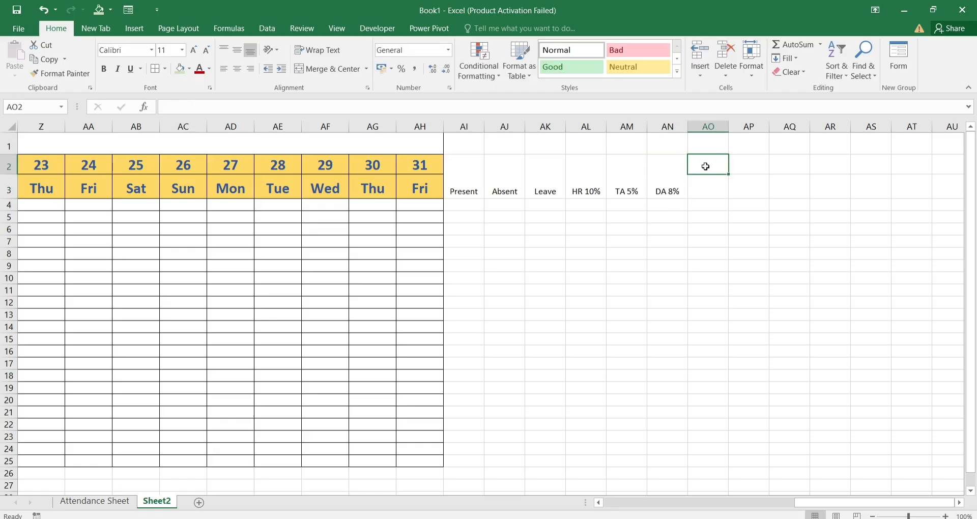
key("shift+Down")
left_click(336, 70)
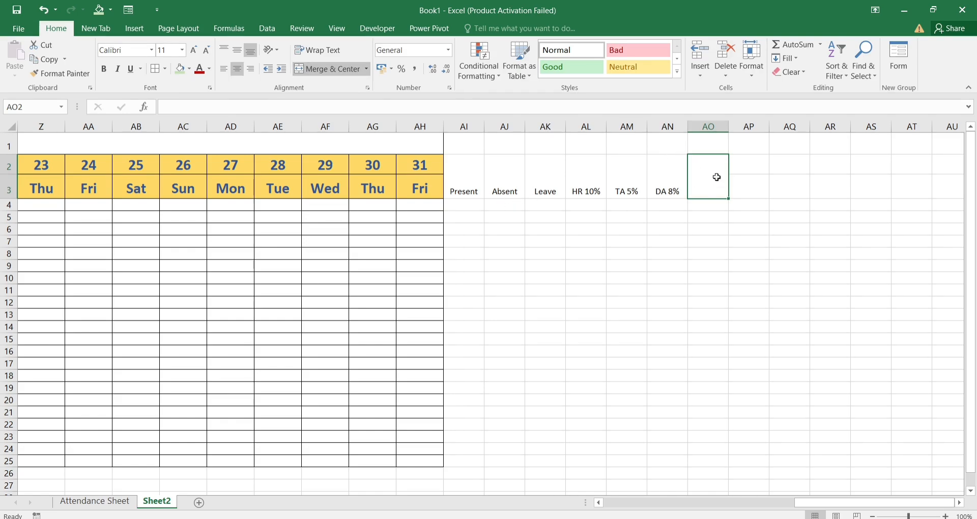
type("Net ")
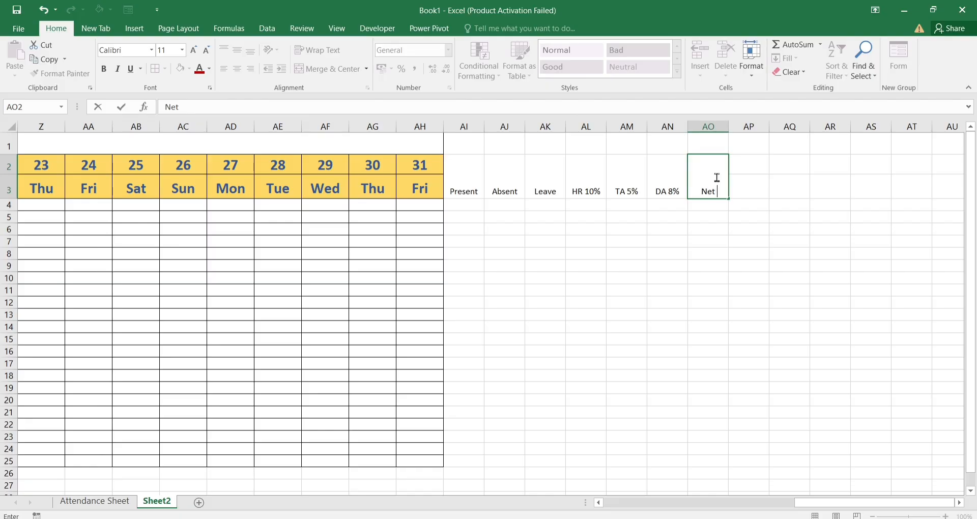
type("Payment")
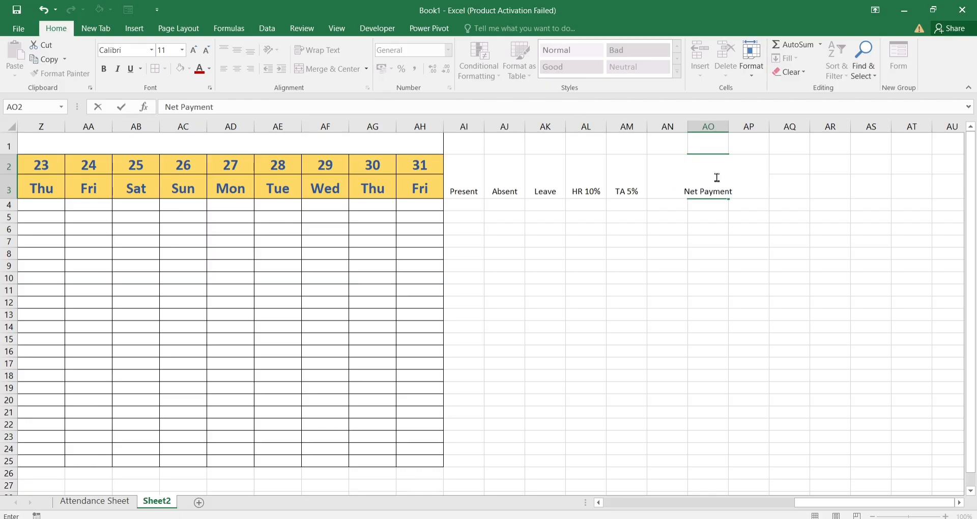
key("Tab")
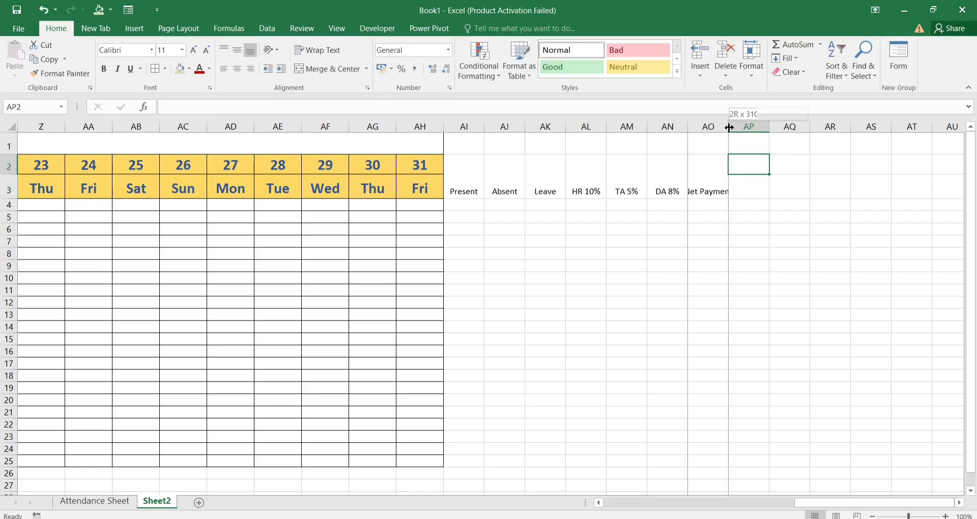
double_click(728, 126)
left_click(721, 176)
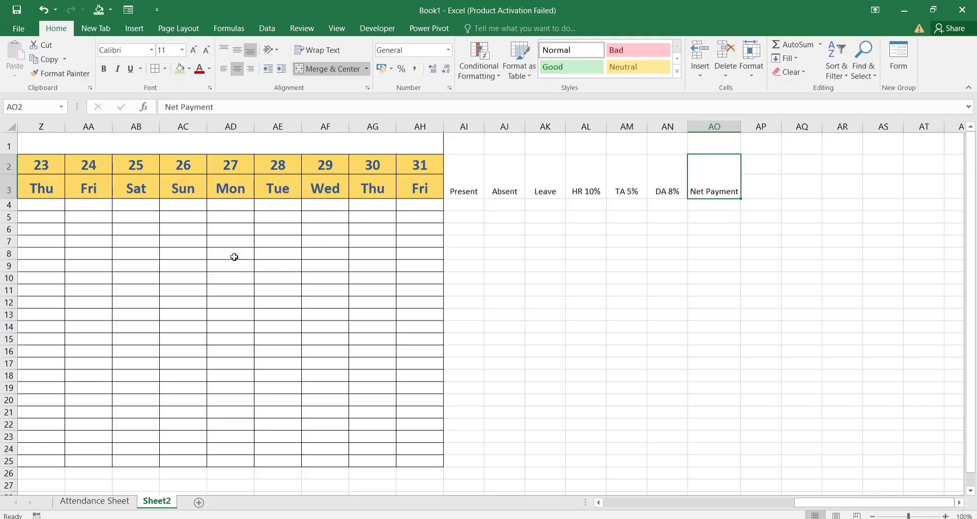
- Examine the attendance code choices offered in cells D4 and E6 of the Attendance Sheet worksheet
scroll(234, 256, "left", 8)
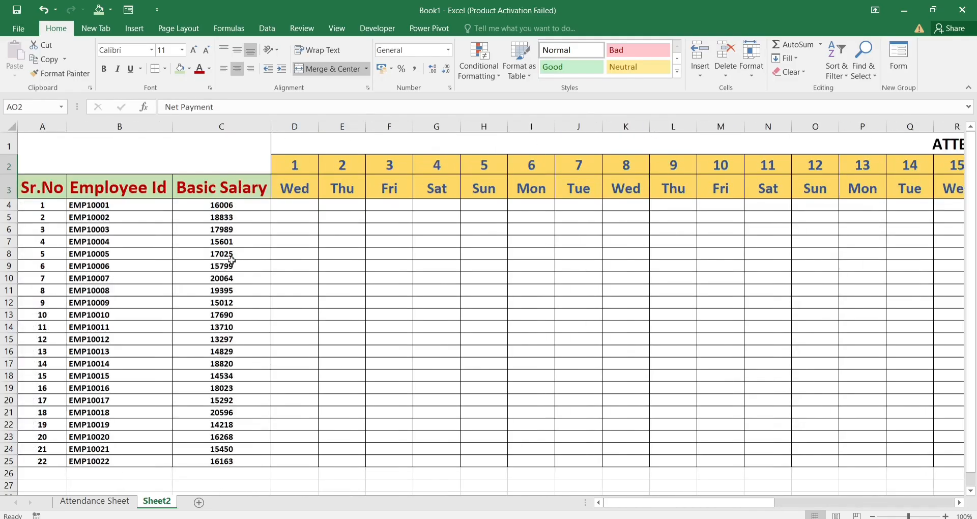
left_click(95, 501)
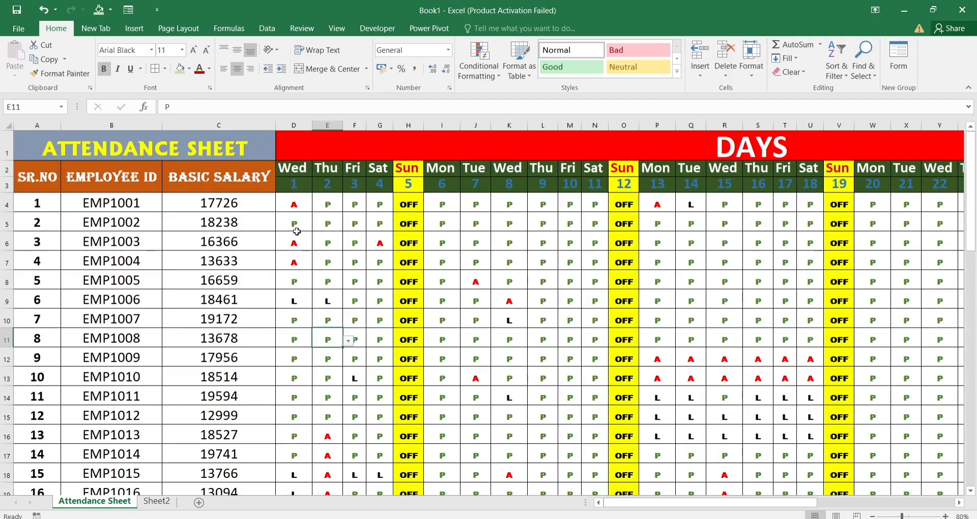
left_click(297, 211)
left_click(317, 205)
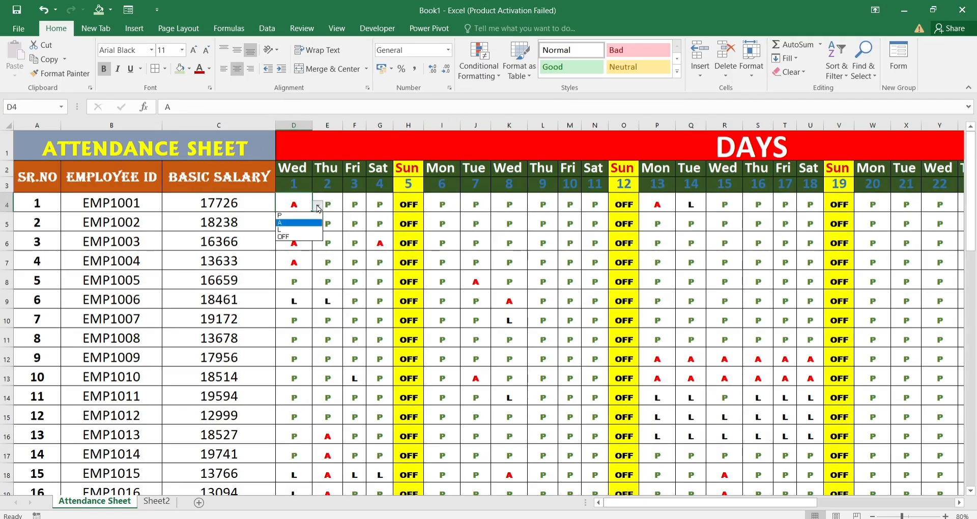
left_click(326, 241)
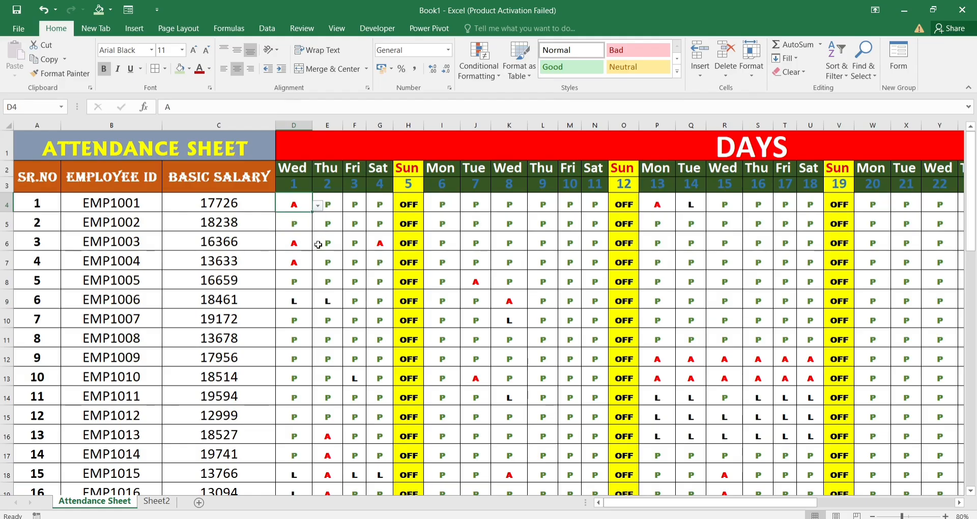
left_click(348, 245)
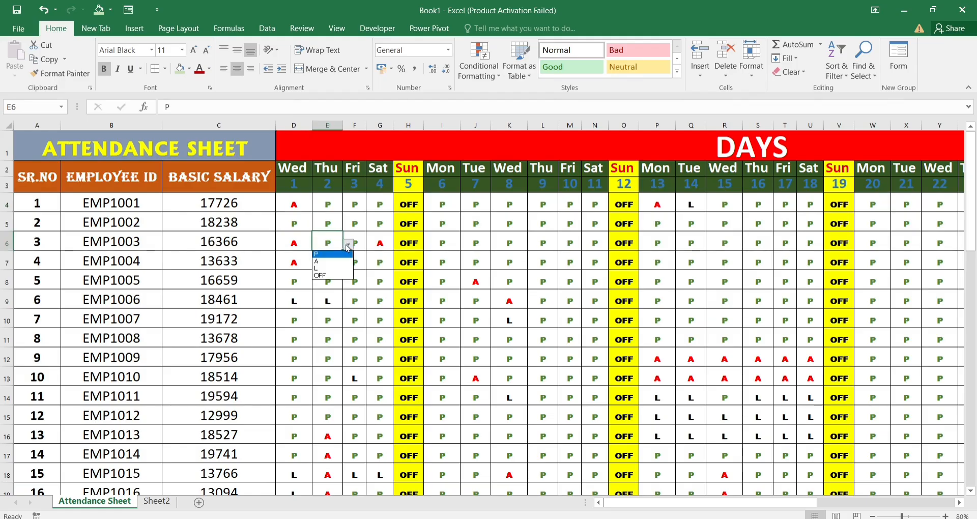
left_click(371, 258)
- Try to enter the value g in cell G7 to test its data validation, and discard the entry
left_click(378, 260)
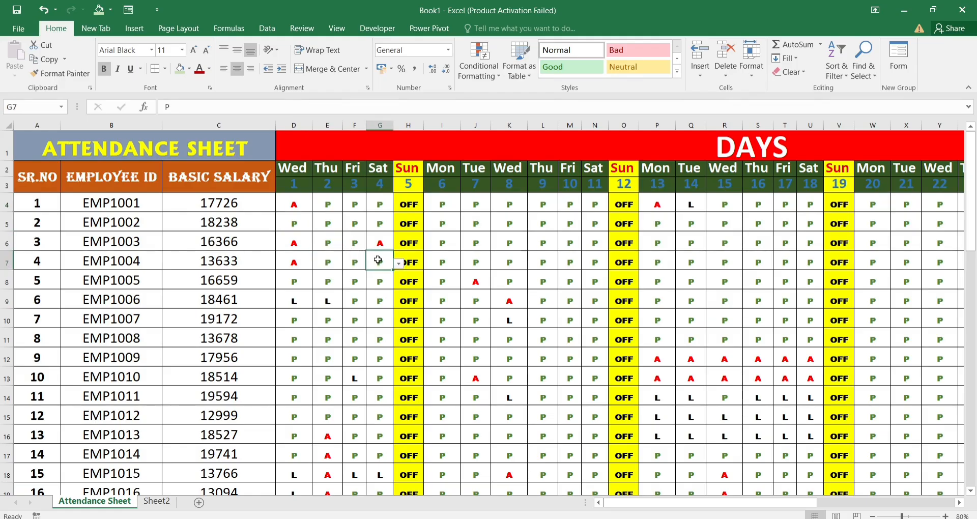
type("g")
key("Return")
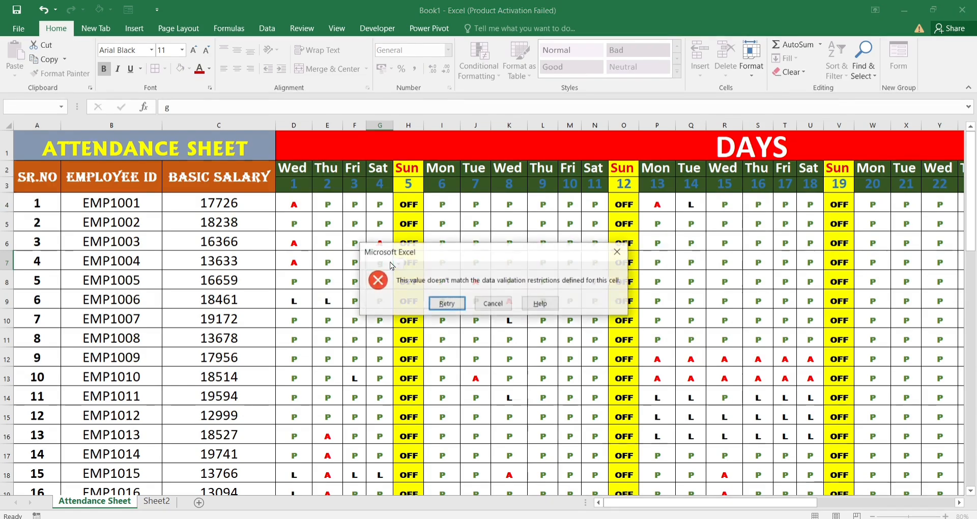
left_click(493, 304)
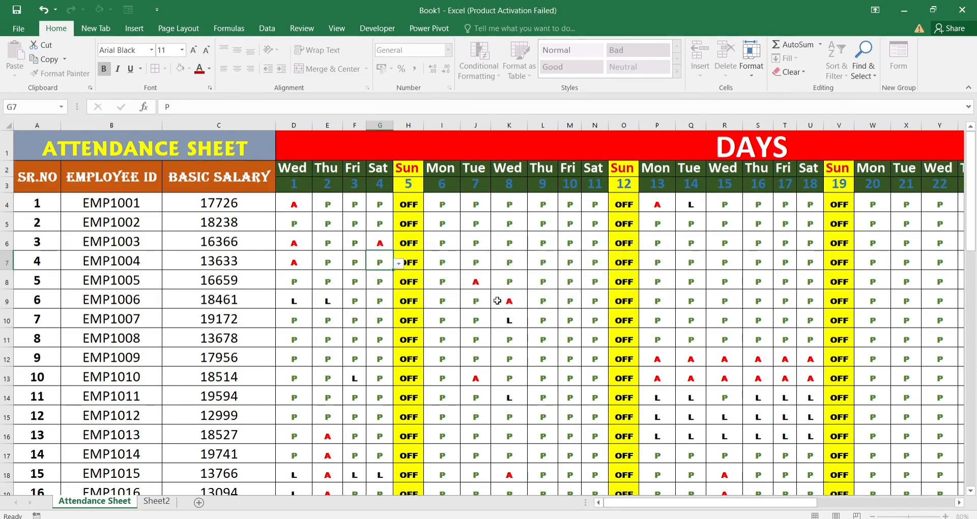
- Apply list data validation with the source P,A,L,OFF to D4:AH25 on Sheet2 and check the choices in D4
left_click(157, 502)
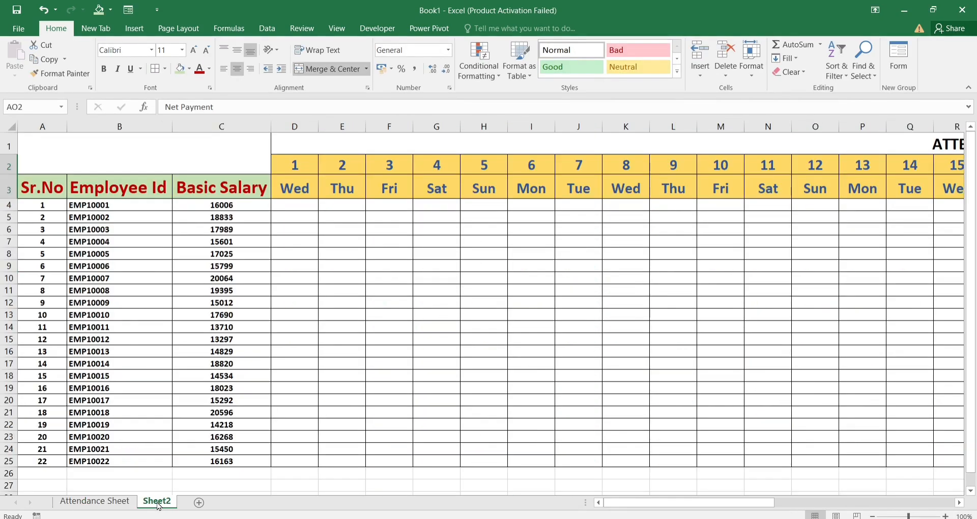
left_click(298, 204)
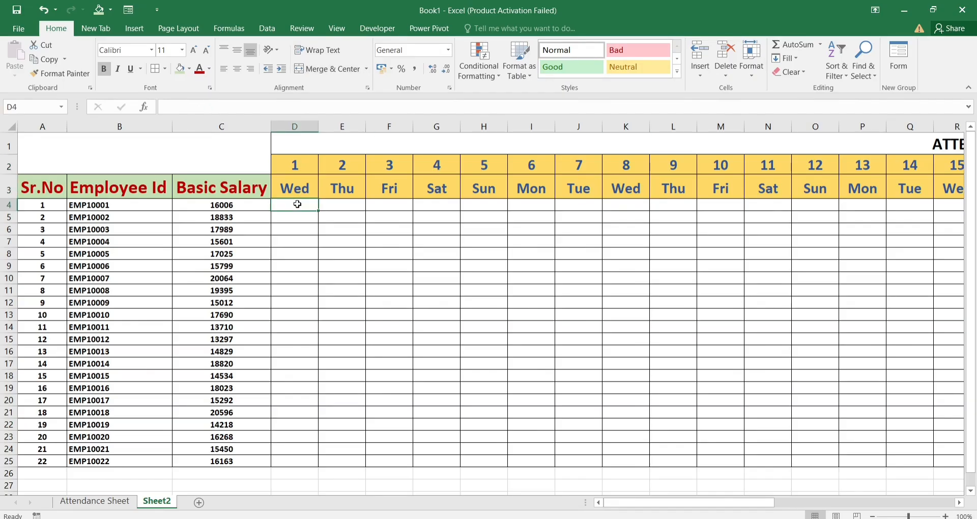
key("ctrl+shift+Right")
key("ctrl+shift+Left")
key("Right")
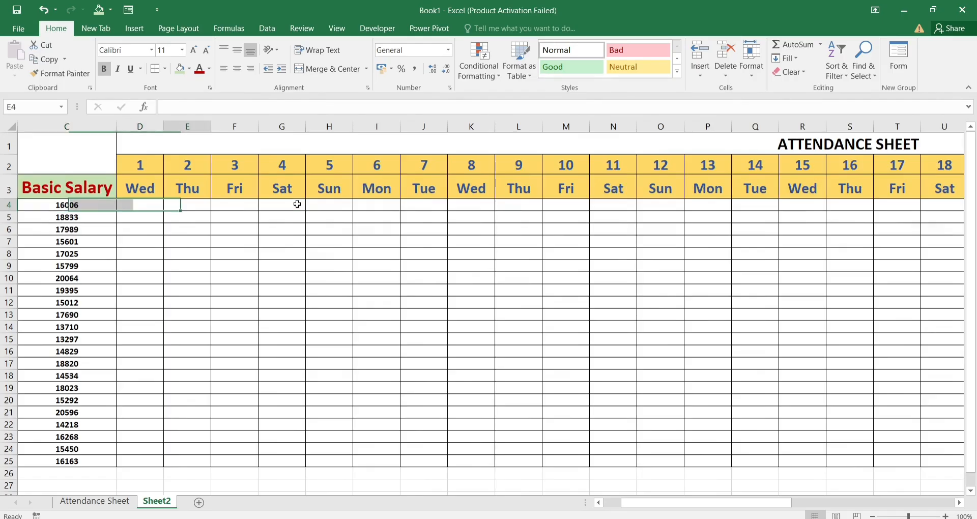
key("Left")
key("shift+Right")
key("shift+Right")
key("shift+Right")
key("shift+Right")
key("shift+Right")
key("shift+Right")
key("shift+Right")
key("shift+Right")
key("shift+Right")
key("shift+Right")
key("shift+Right")
key("shift+Right")
key("shift+Right")
key("shift+Right")
key("shift+Right")
key("shift+Right")
key("shift+Right")
key("shift+Right")
key("shift+Right")
key("shift+Right")
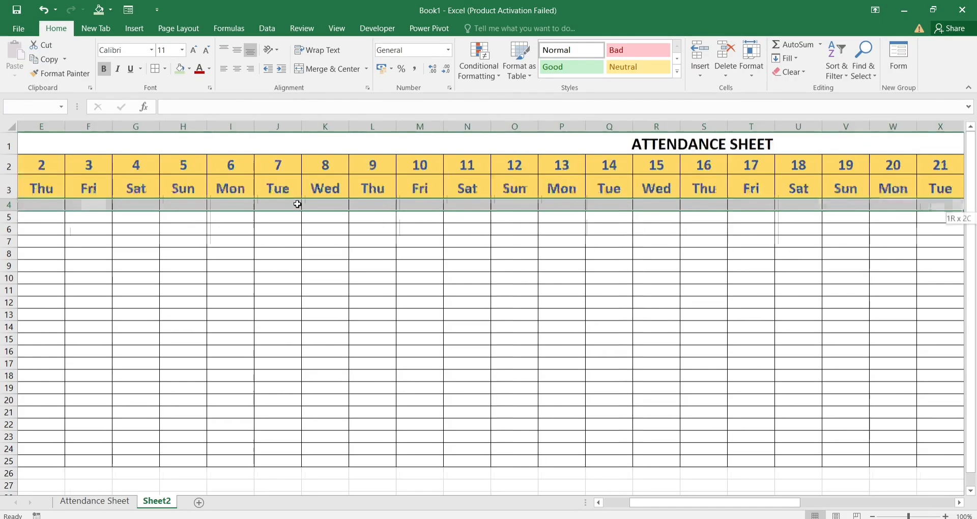
key("shift+Right")
key("shift+Right")
key("shift+Right")
key("shift+Right")
key("shift+Right")
key("shift+Right")
key("shift+Right")
key("shift+Right")
key("shift+Right")
key("shift+Right")
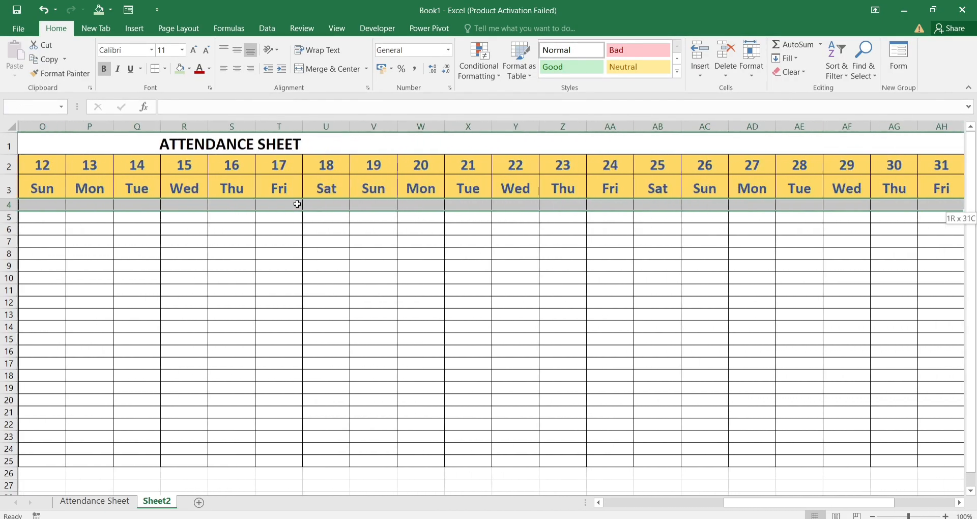
key("shift+Right")
key("shift+Right")
key("shift+Right")
key("shift+Left")
key("shift+Left")
key("shift+Left")
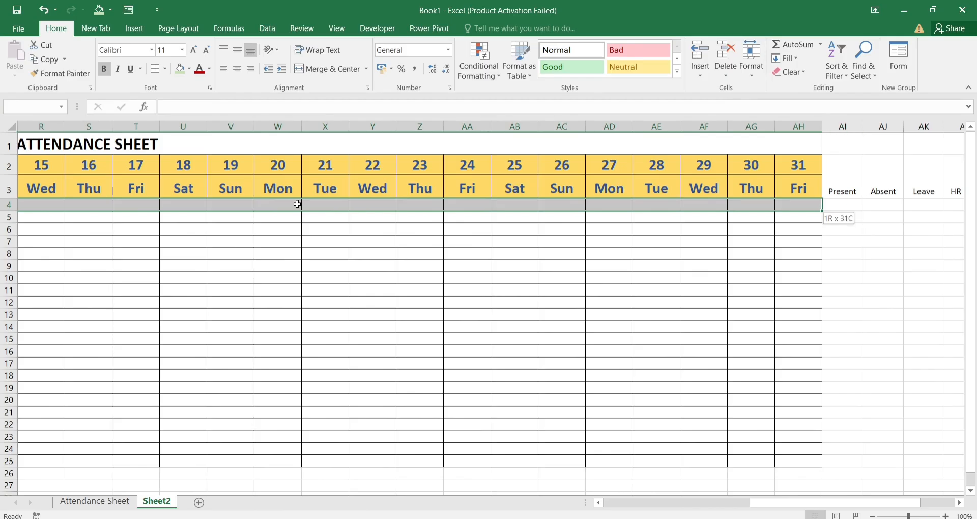
key("shift+Down")
key("shift+Down")
key("shift+Down")
key("shift+Down")
key("shift+Down")
key("shift+Down")
key("shift+Down")
key("shift+Down")
key("shift+Down")
key("shift+Down")
key("shift+Down")
key("shift+Down")
key("shift+Down")
key("shift+Down")
key("shift+Down")
key("shift+Down")
key("shift+Down")
key("shift+Down")
key("shift+Down")
key("shift+Down")
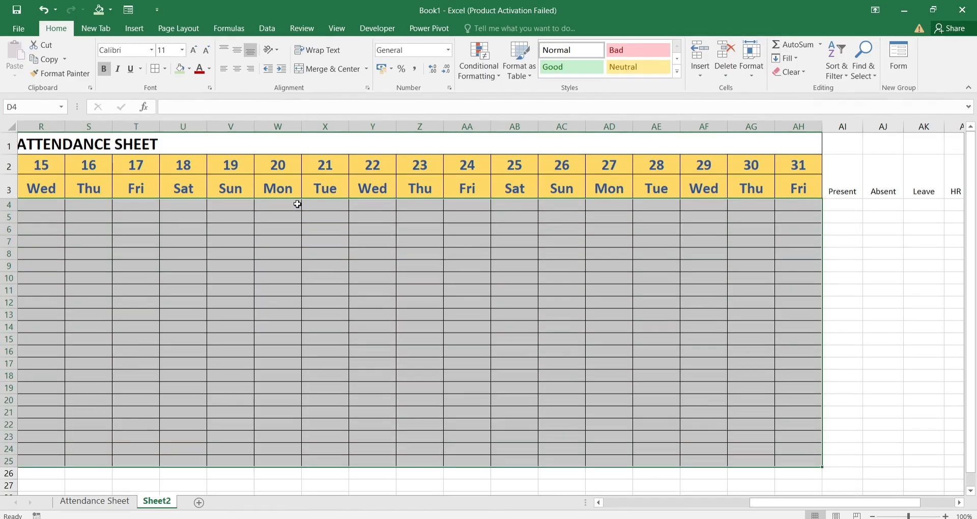
scroll(297, 203, "left", 6)
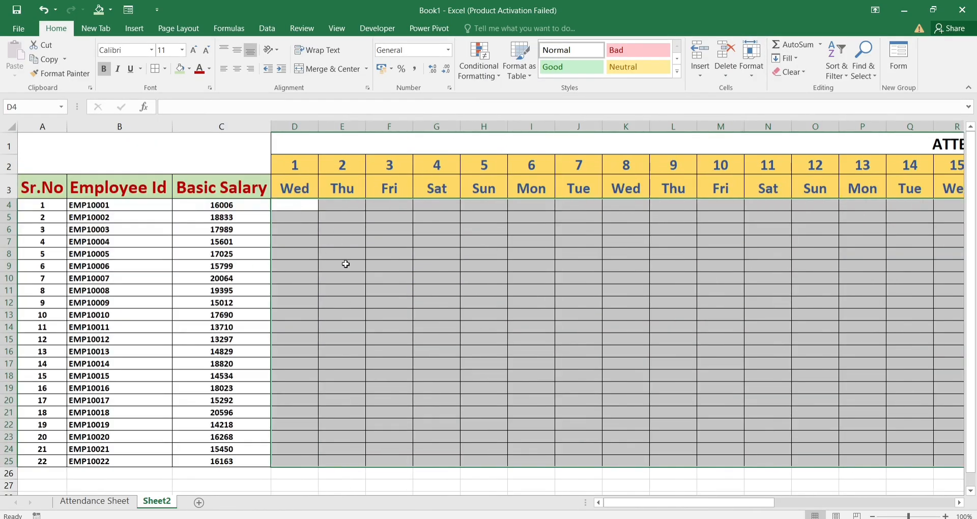
left_click(272, 29)
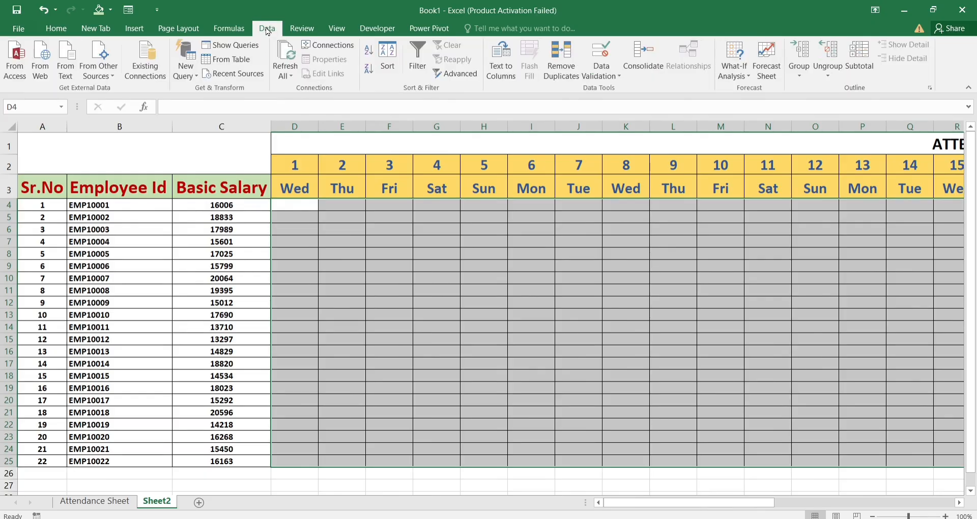
left_click(601, 74)
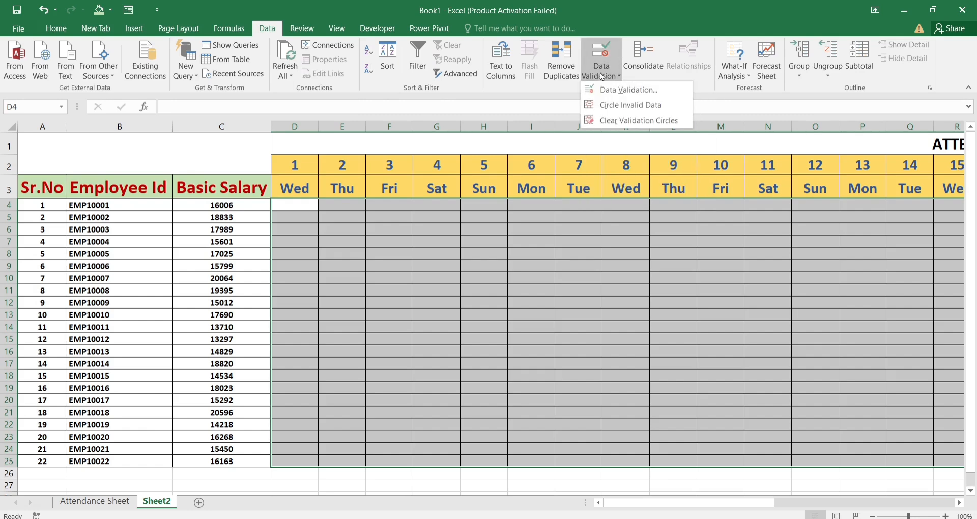
left_click(619, 90)
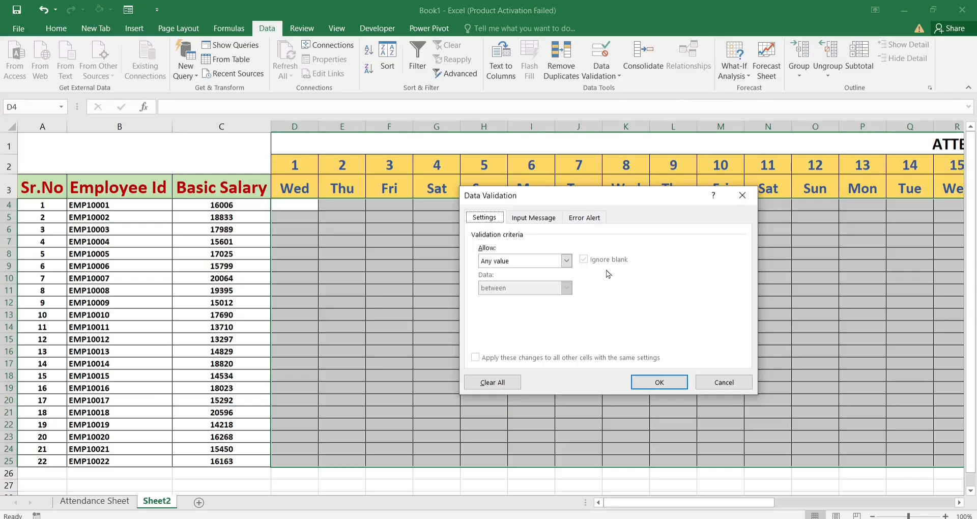
left_click(566, 261)
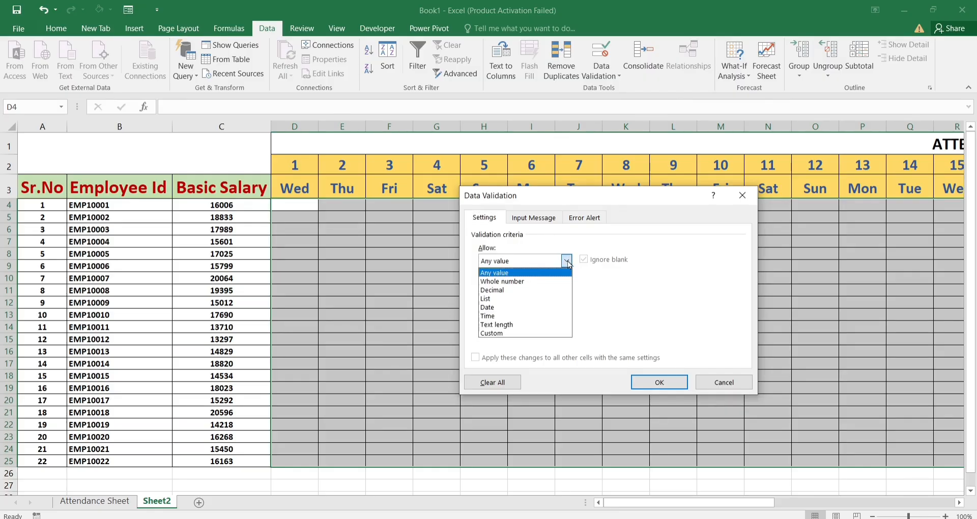
left_click(521, 299)
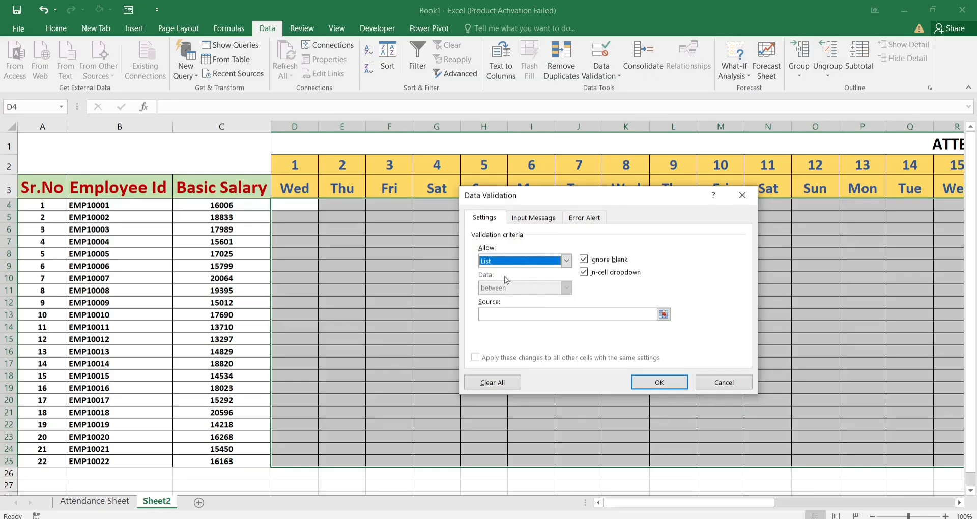
left_click(487, 315)
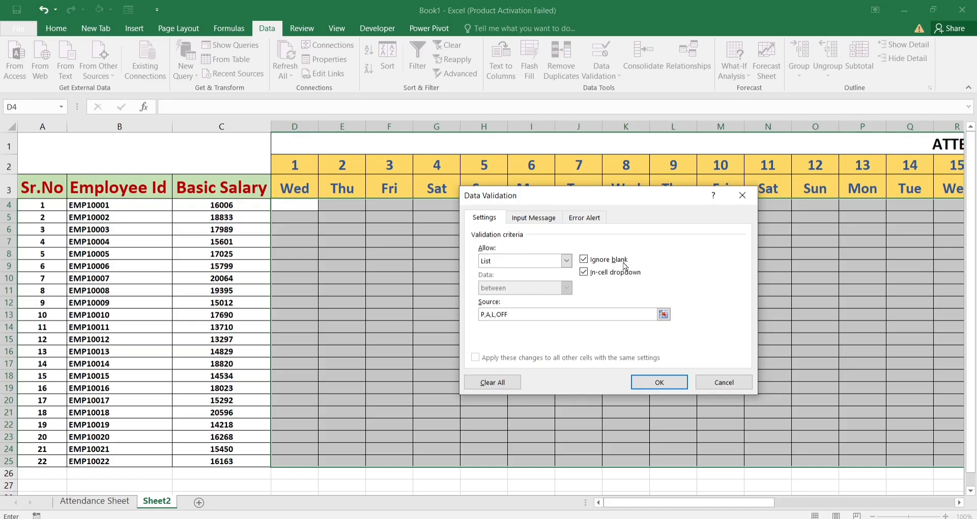
left_click(649, 384)
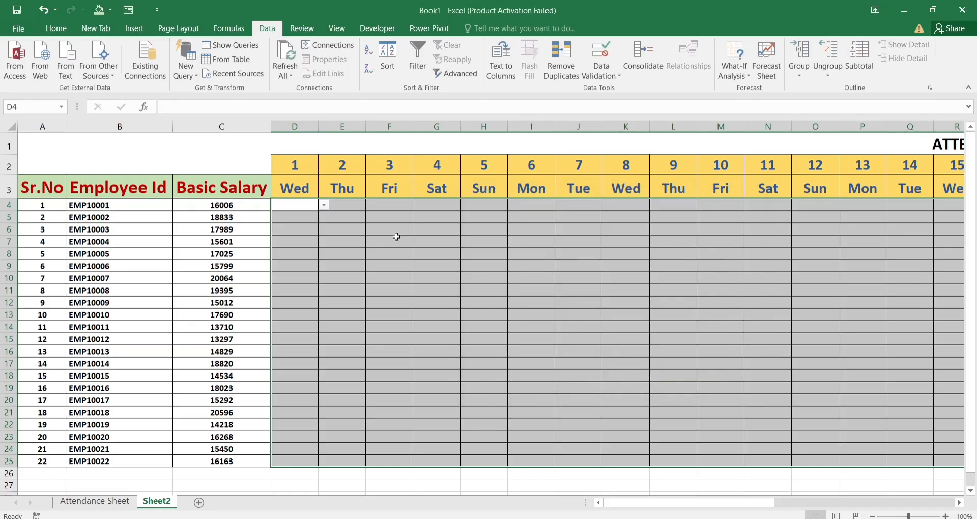
left_click(324, 206)
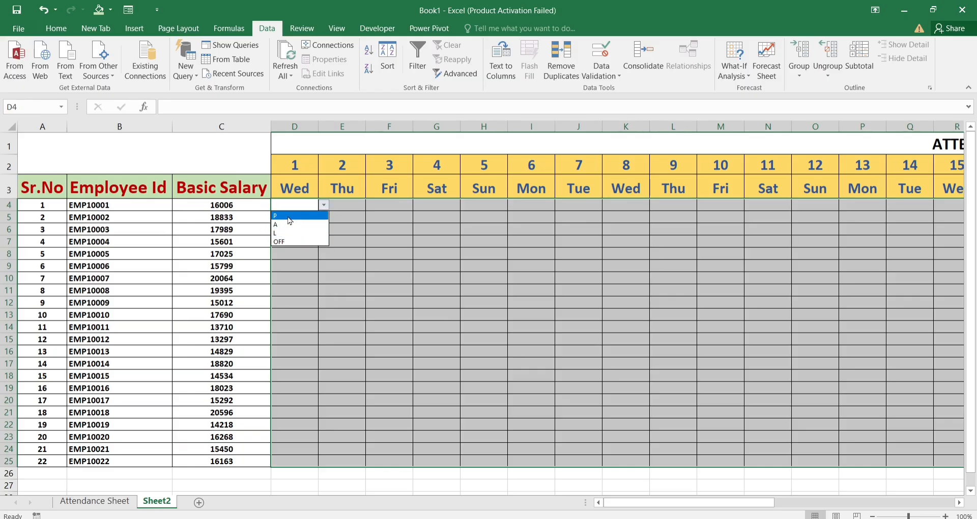
key("Escape")
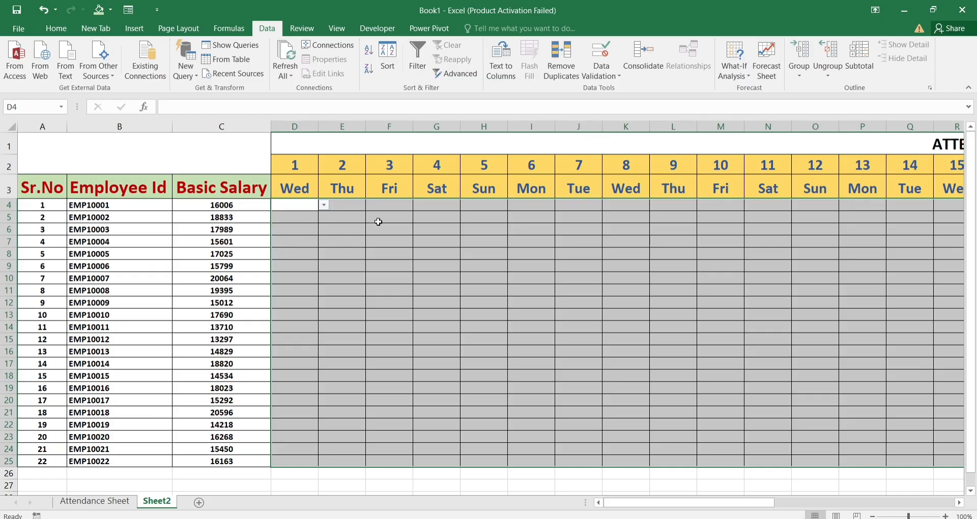
- Set up a formula-based conditional formatting rule for D2:AH25 on Sheet2 with the formula =D$3="SUN"
left_click(298, 170)
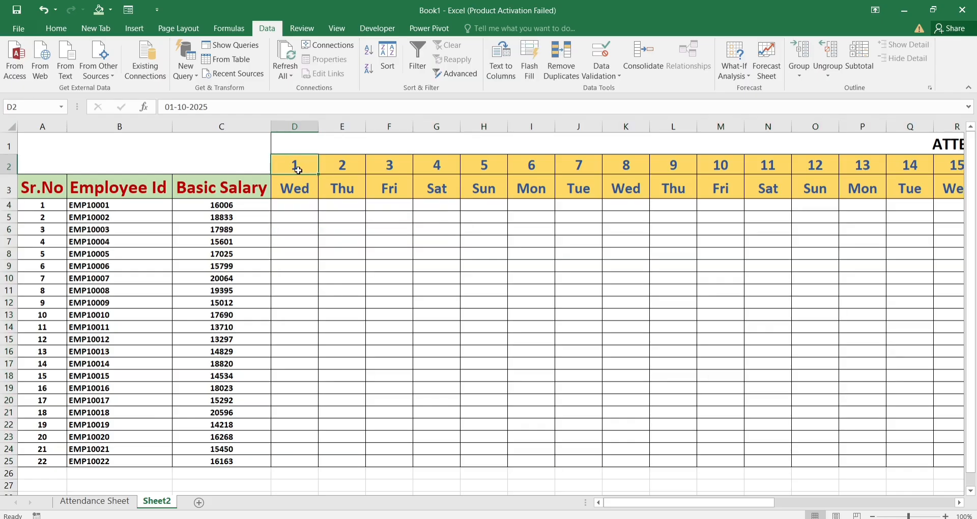
key("ctrl+a")
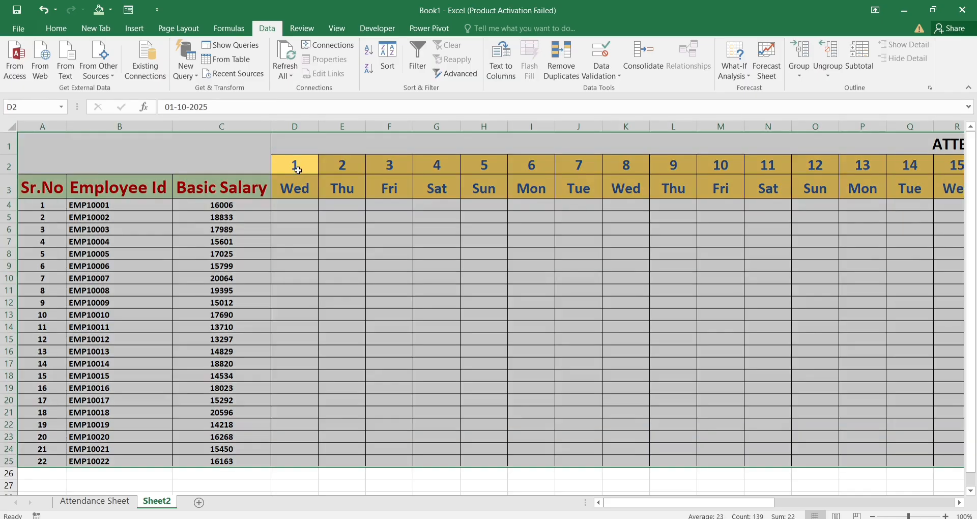
left_click(298, 170)
key("shift+Down")
key("shift+Down")
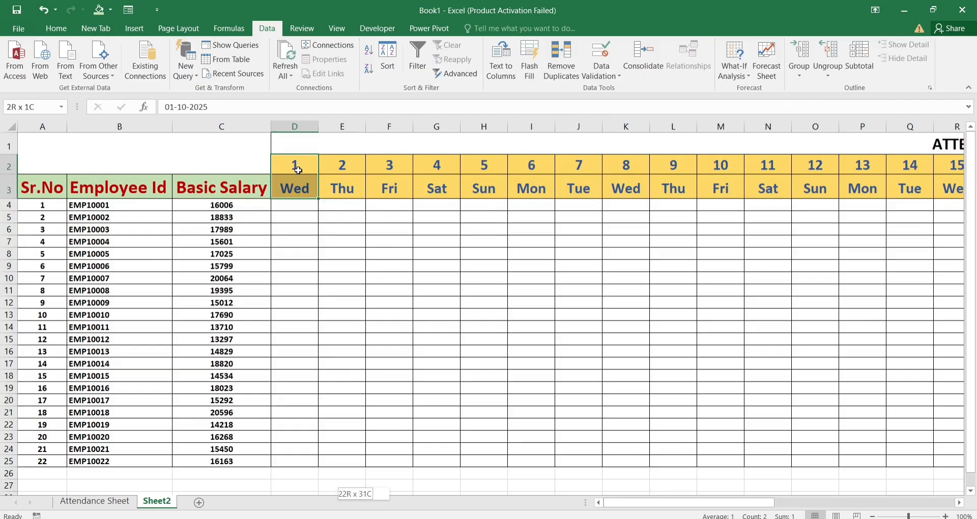
key("ctrl+shift+Down")
key("ctrl+shift+Up")
key("shift+Down")
key("shift+Down")
key("shift+Down")
key("shift+Down")
key("shift+Down")
key("shift+Down")
key("shift+Down")
key("shift+Down")
key("shift+Down")
key("shift+Down")
key("shift+Down")
key("shift+Down")
key("shift+Down")
key("shift+Down")
key("shift+Down")
key("shift+Down")
key("shift+Down")
key("shift+Down")
key("shift+Down")
key("shift+Down")
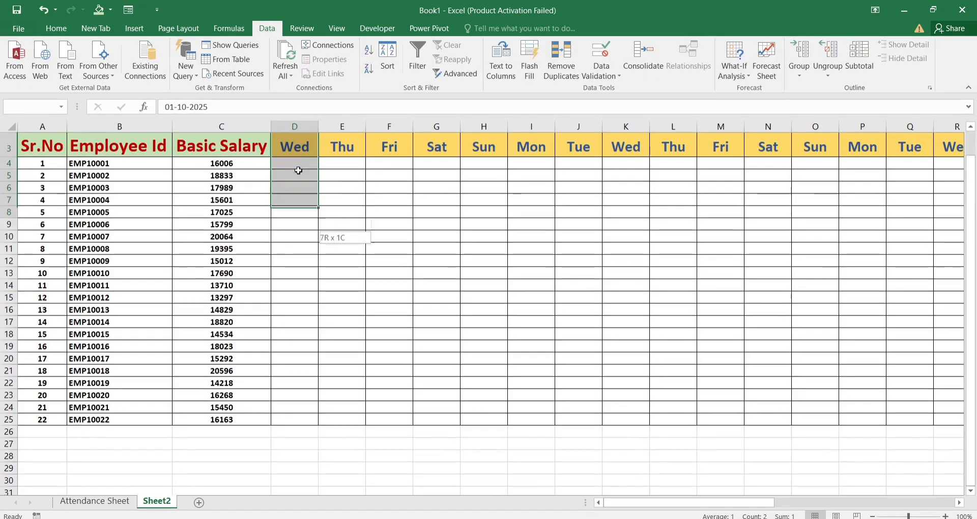
key("shift+Down")
key("shift+Down")
key("shift+Right")
key("shift+Right")
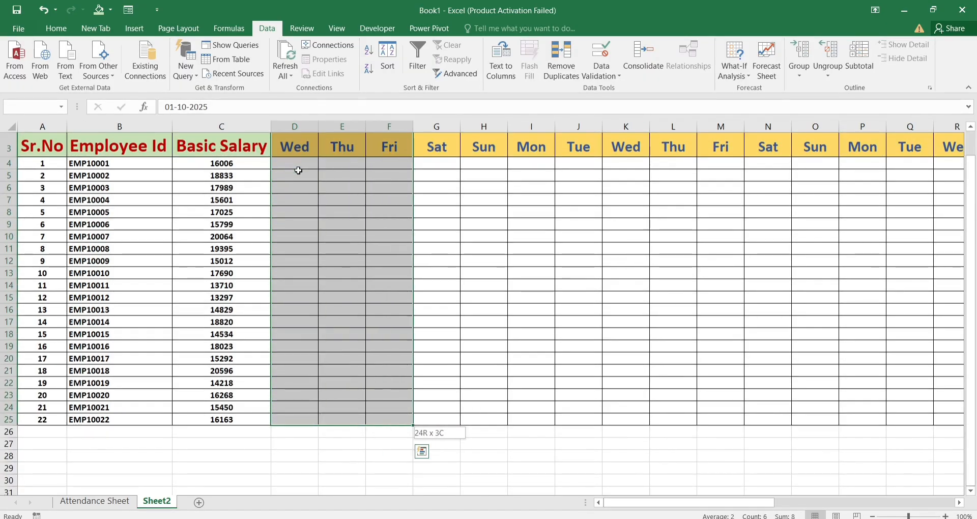
key("ctrl+shift+Right")
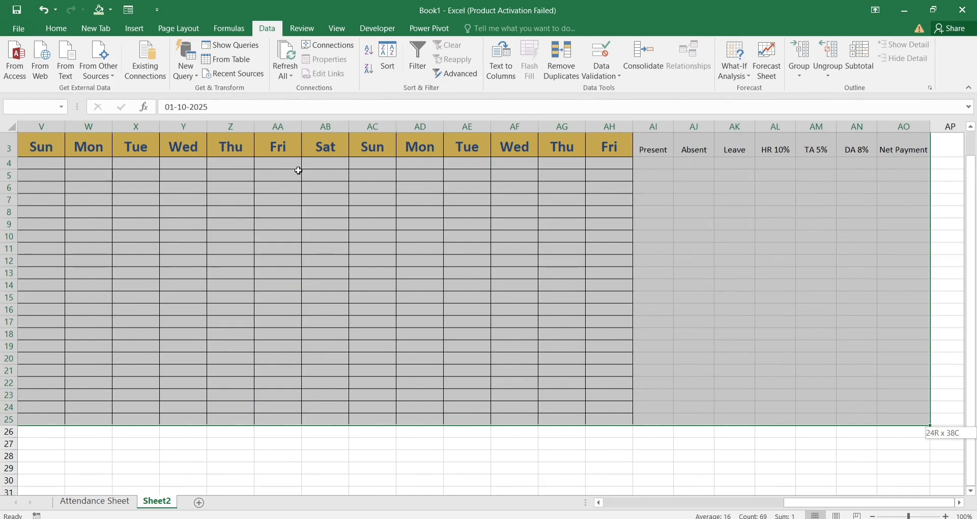
key("shift+Left")
key("shift+Left")
key("shift+Left")
key("shift+Left")
key("shift+Left")
key("shift+Left")
key("shift+Left")
key("shift+Left")
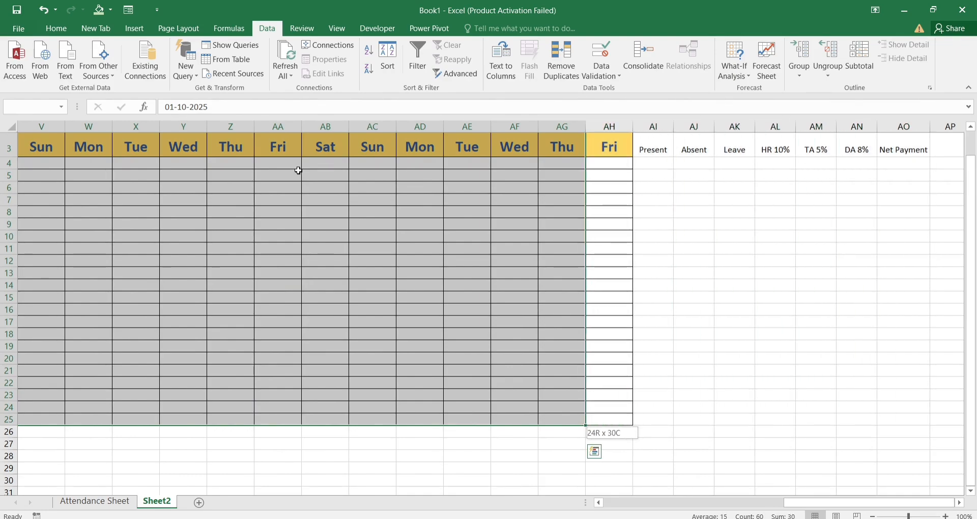
key("shift+Right")
scroll(360, 186, "up", 1)
scroll(360, 186, "left", 4)
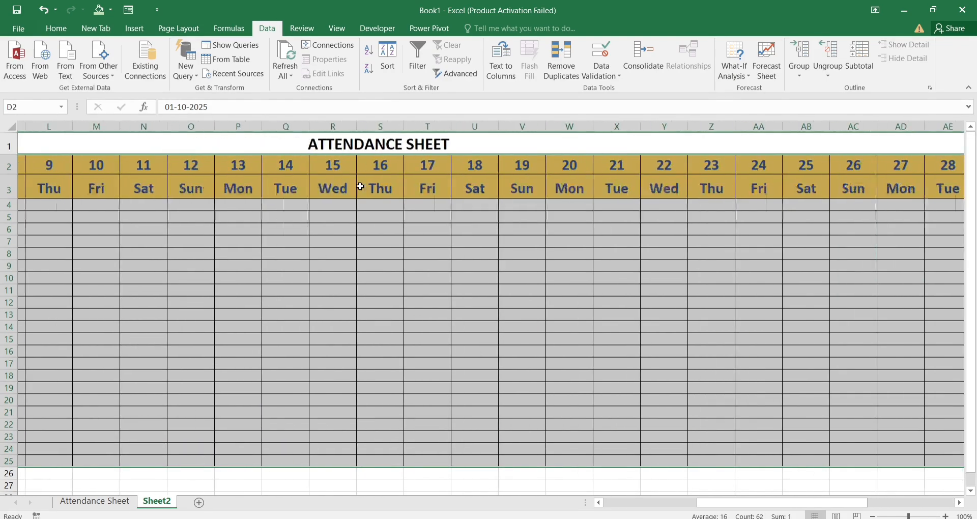
scroll(360, 186, "left", 5)
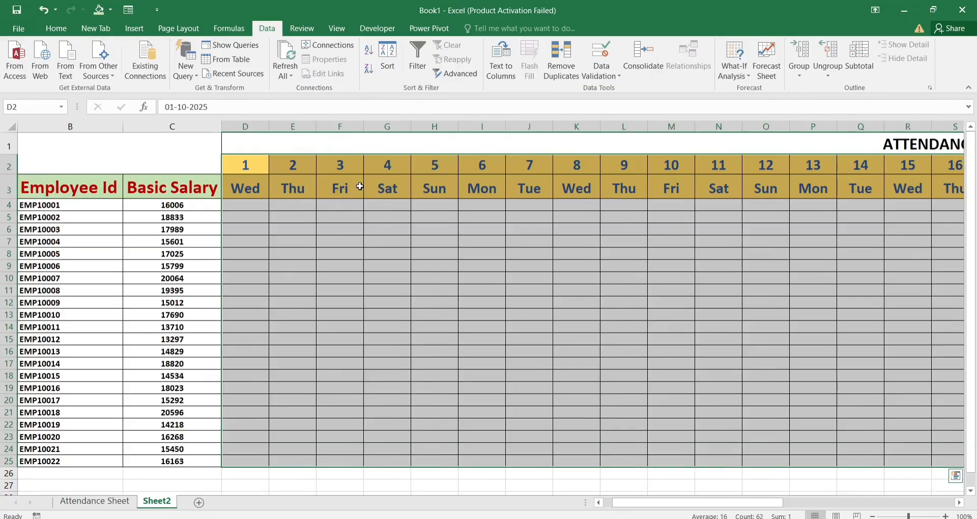
scroll(360, 186, "right", 1)
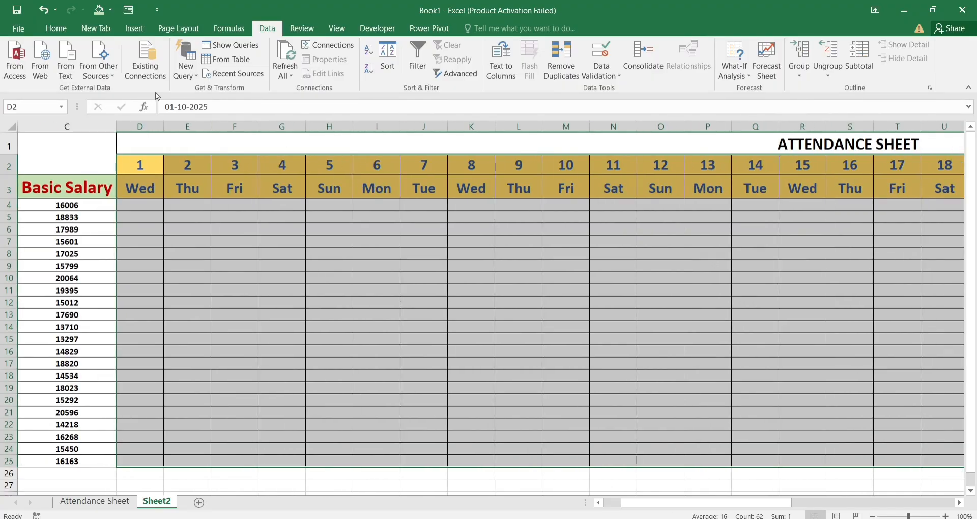
left_click(56, 28)
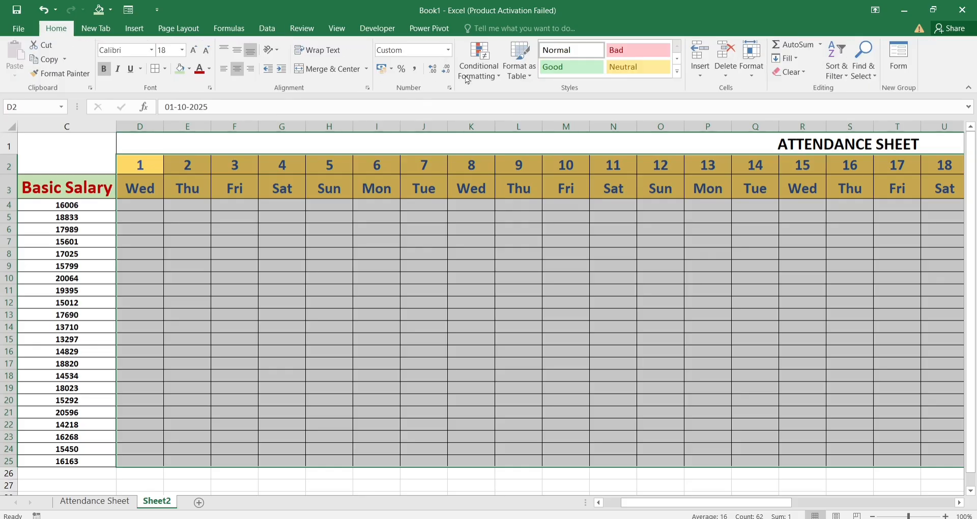
left_click(495, 76)
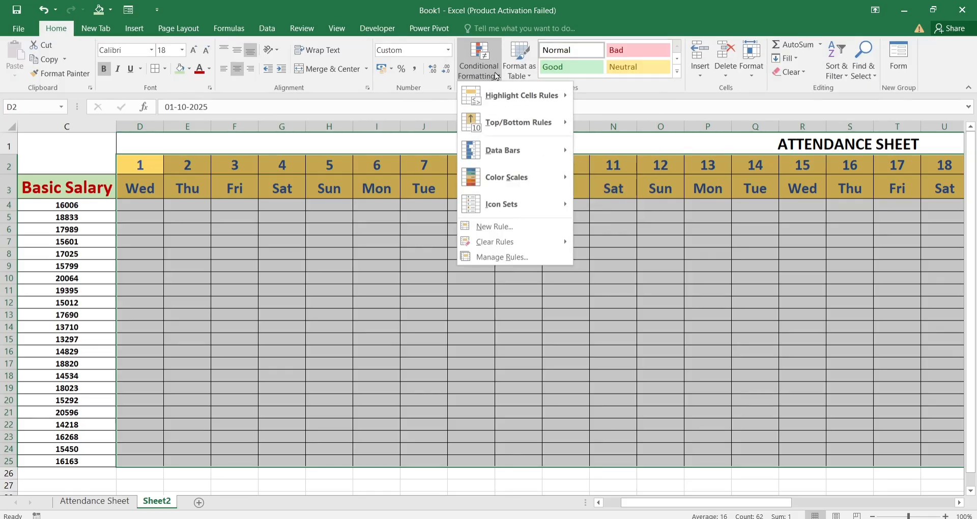
left_click(497, 226)
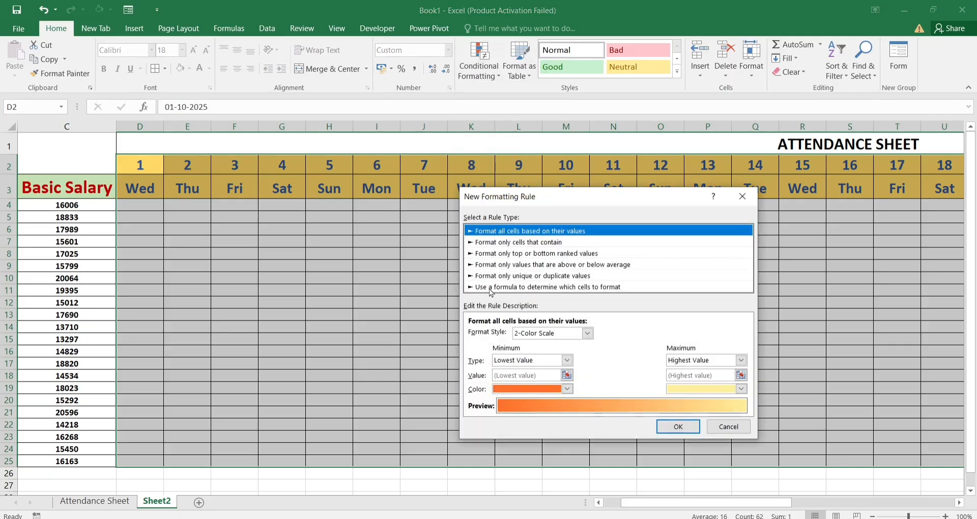
left_click(544, 287)
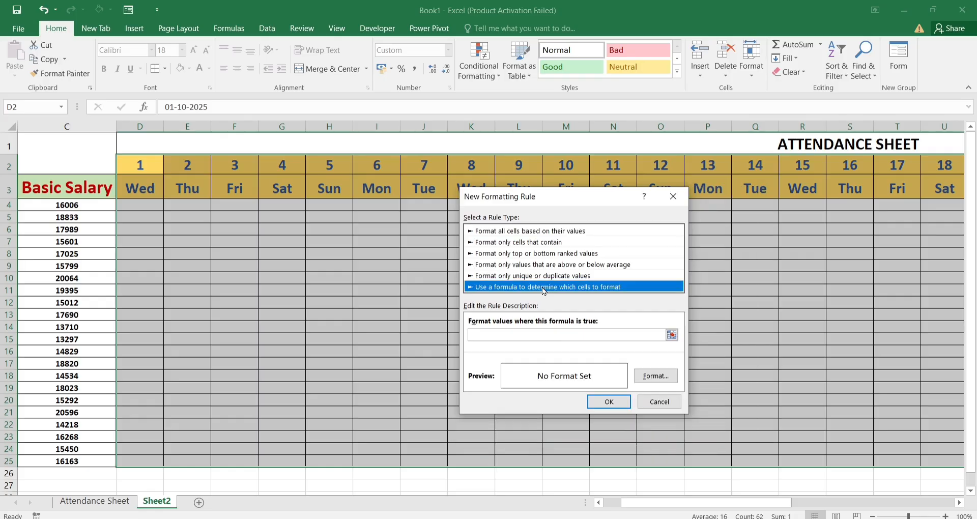
left_click(481, 334)
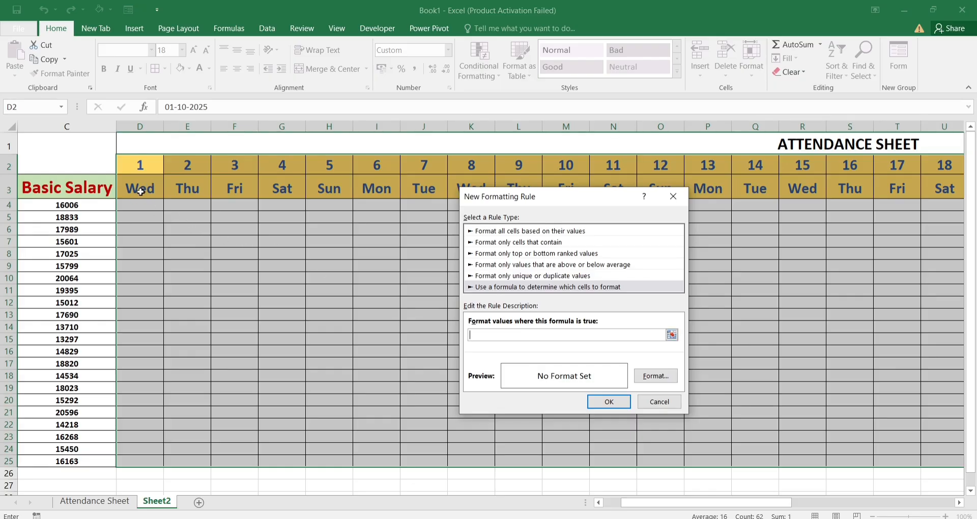
left_click(141, 192)
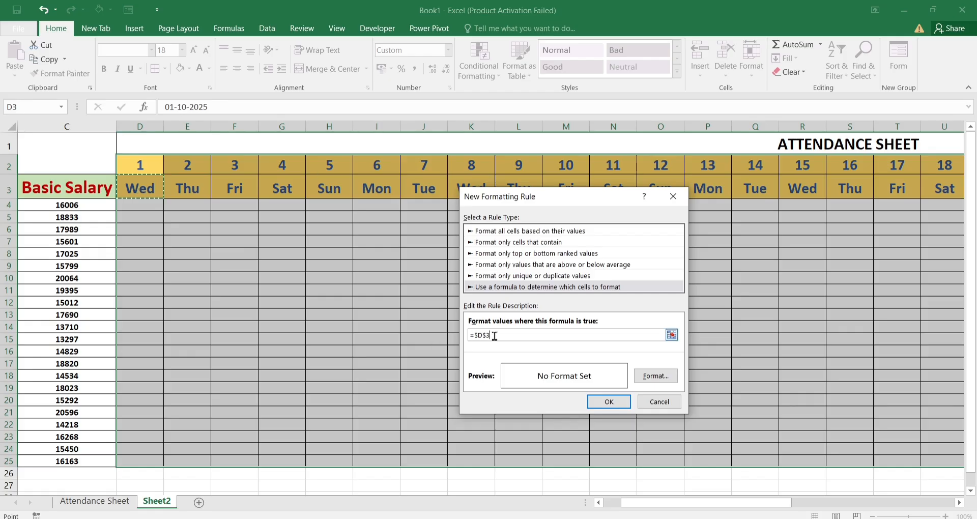
left_click(478, 335)
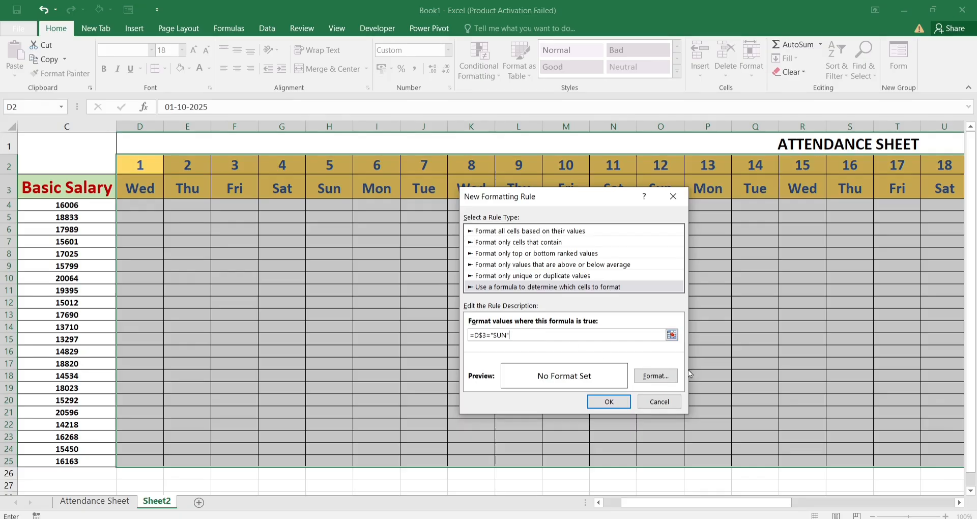
- Give the Sunday rule a yellow background fill, apply it and check the Sunday columns across the whole month
left_click(666, 378)
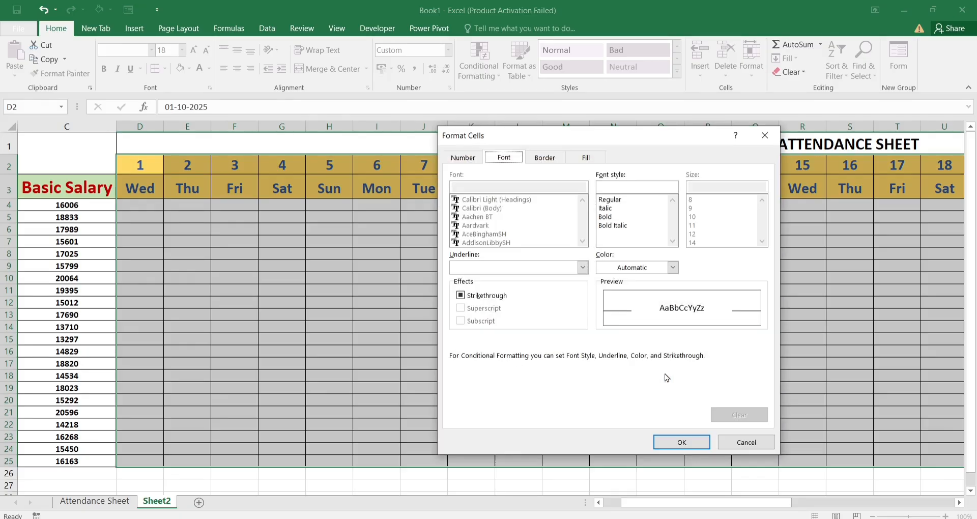
left_click(593, 159)
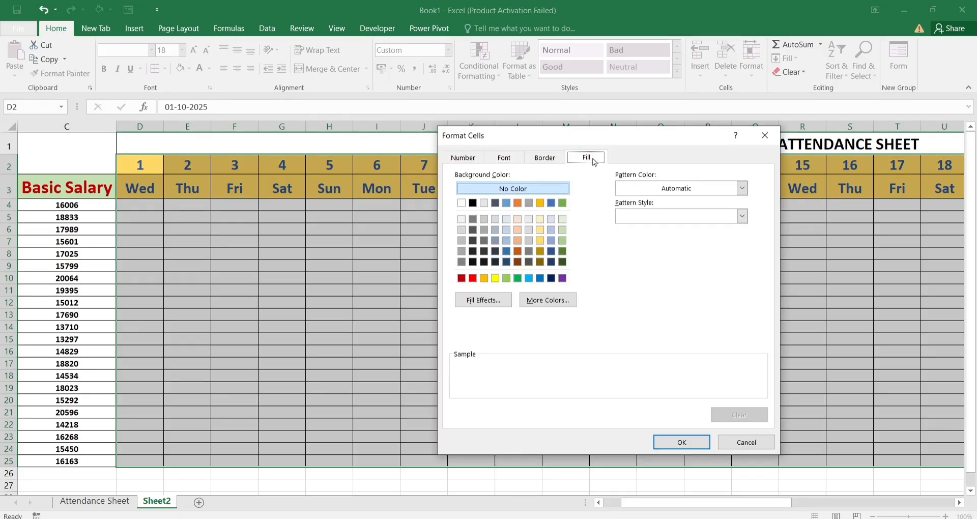
left_click(495, 278)
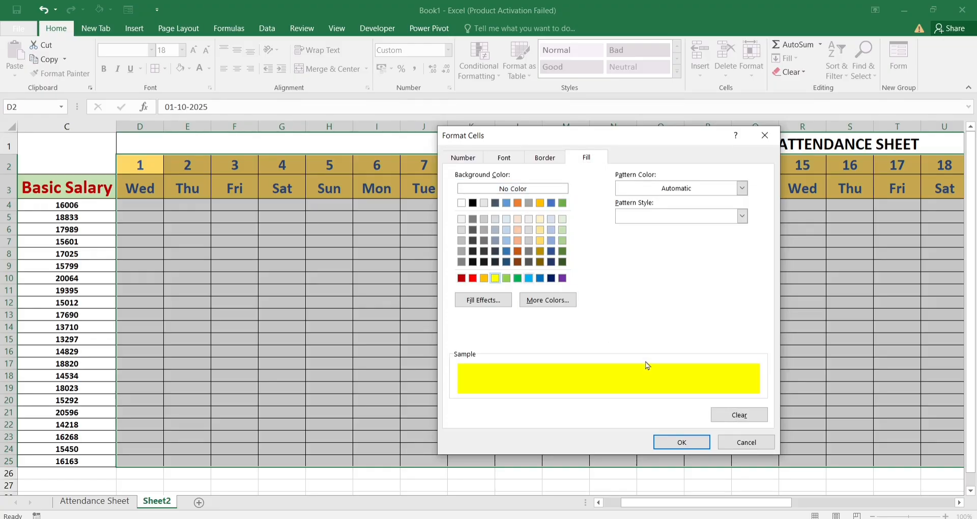
left_click(680, 442)
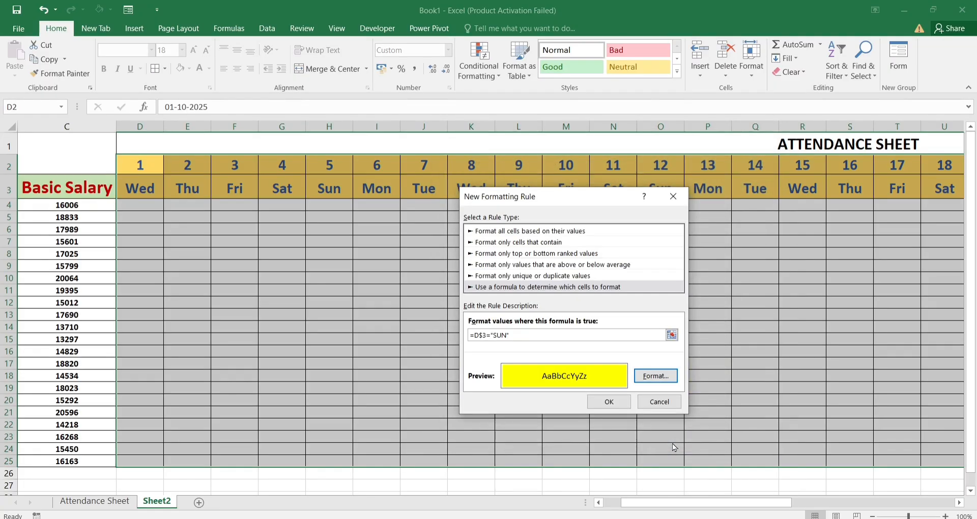
left_click(599, 398)
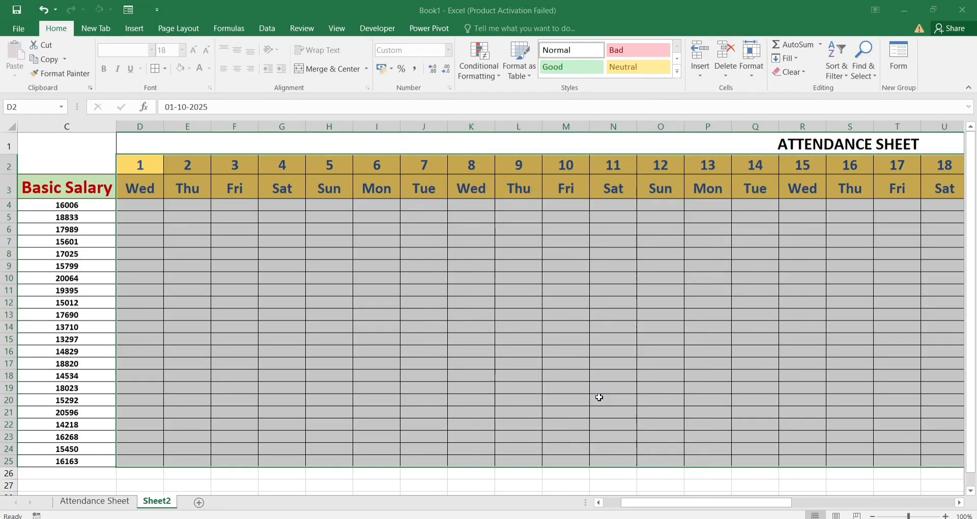
left_click(368, 356)
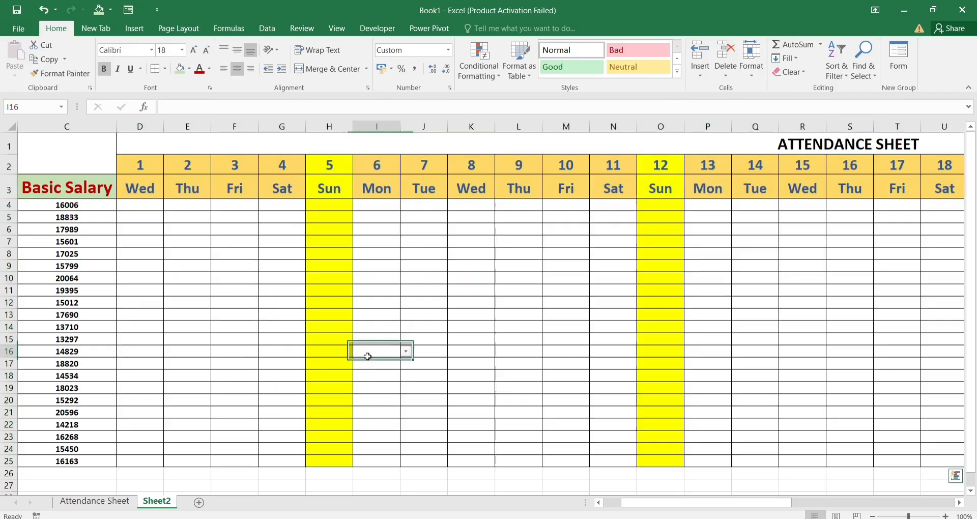
scroll(368, 356, "down", 3)
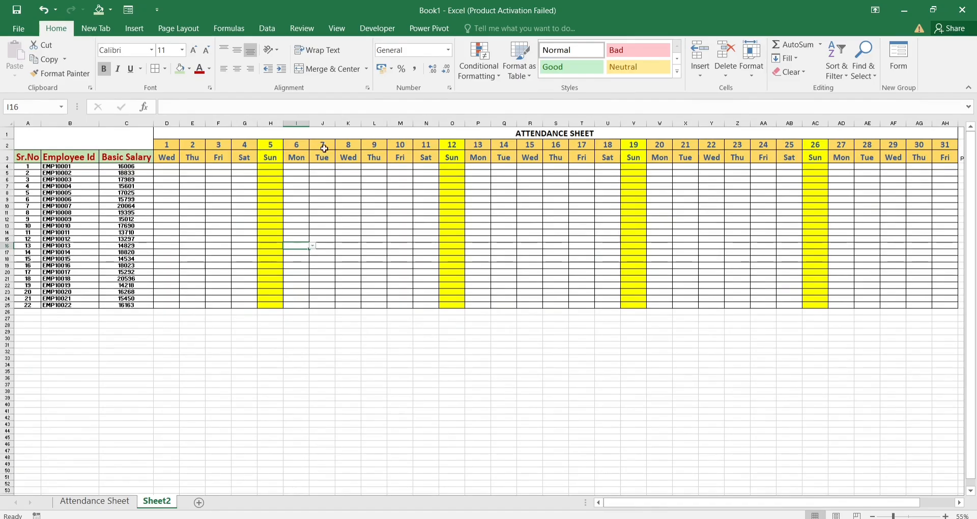
left_click(797, 259)
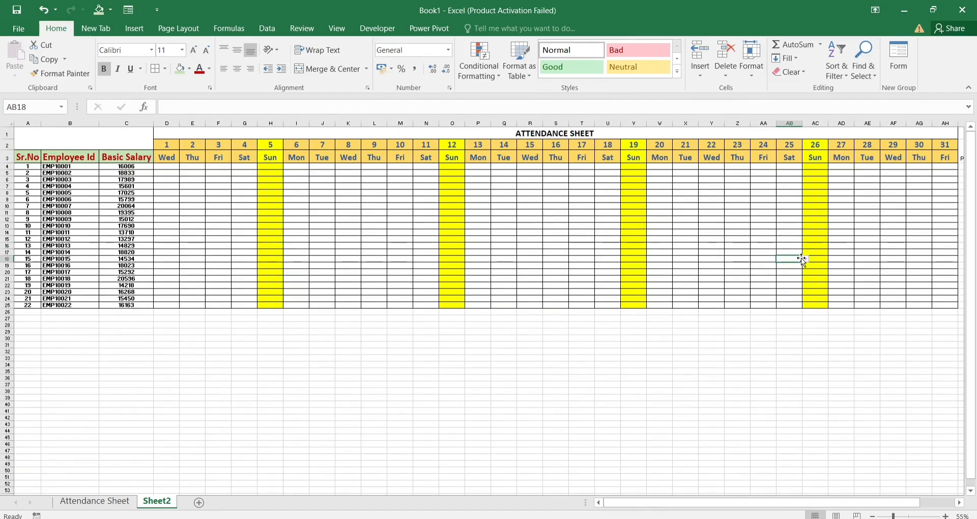
- Mark Sunday the 5th as OFF for the first employee and fill it down to all employees
left_click(375, 257)
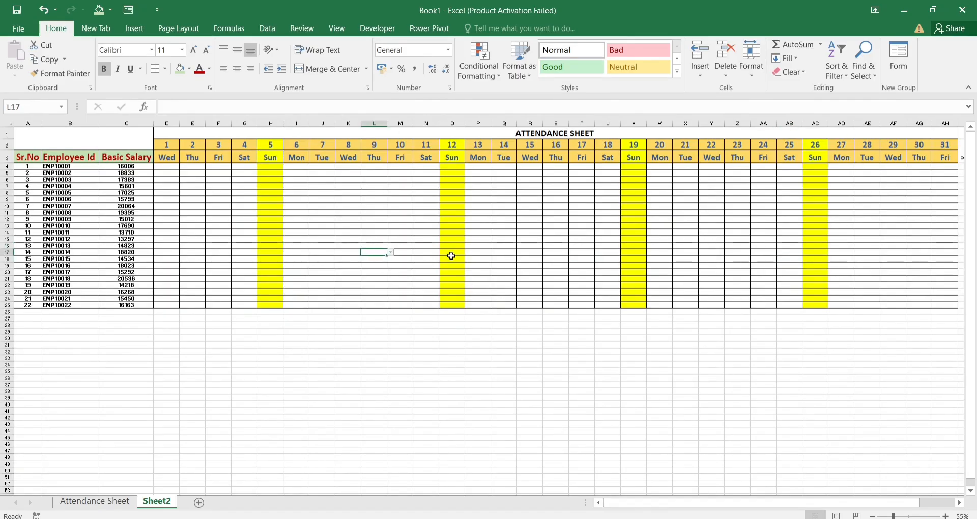
left_click(452, 258)
left_click(271, 168)
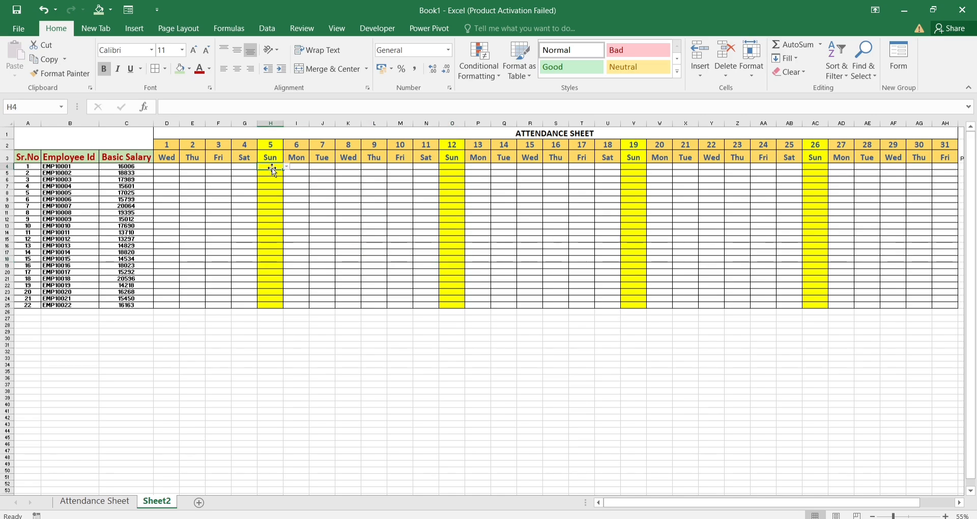
scroll(284, 250, "up", 4)
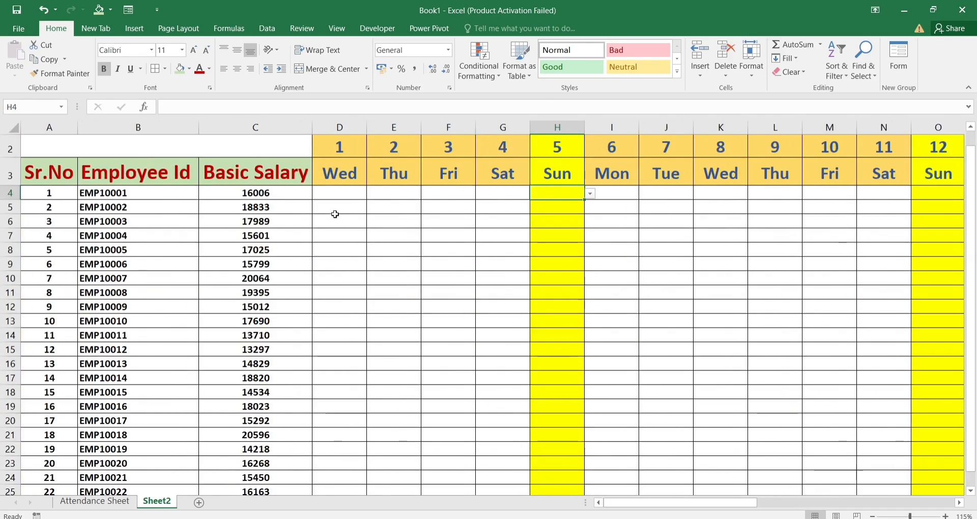
left_click(591, 194)
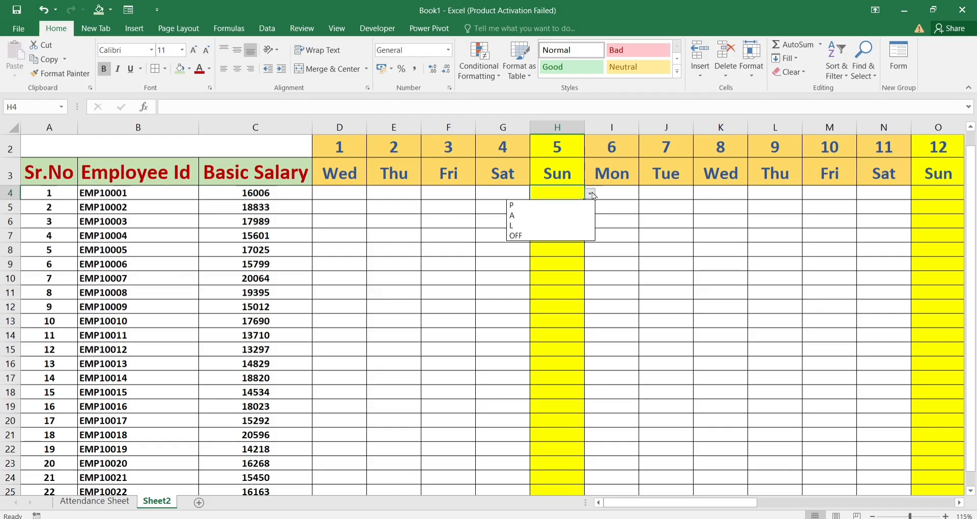
left_click(551, 235)
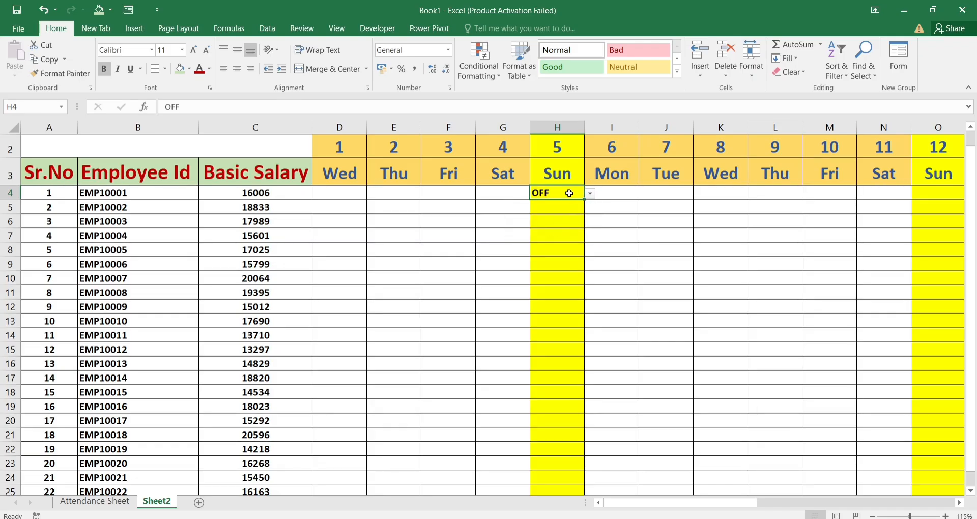
double_click(584, 200)
scroll(576, 264, "down", 3)
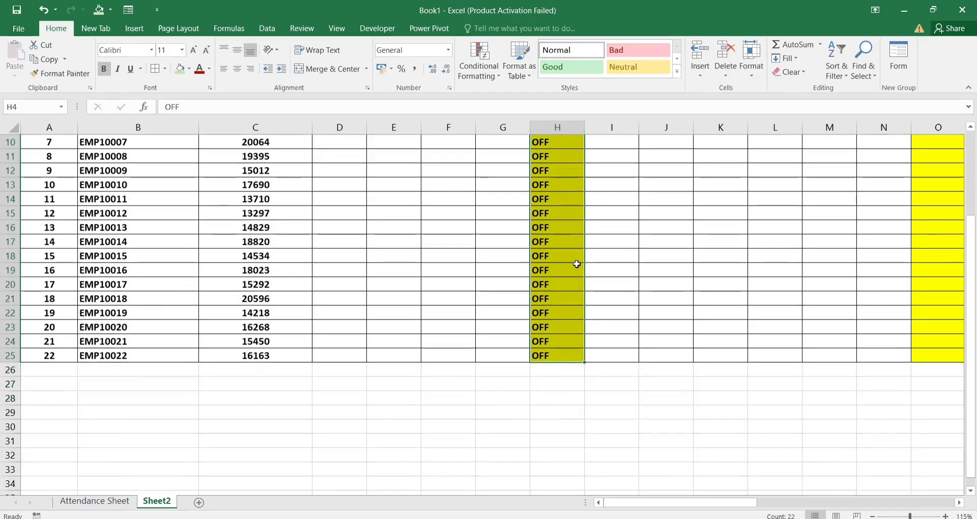
- Mark Sunday the 12th as OFF for the first employee and fill it down the column
scroll(575, 262, "up", 3)
scroll(574, 254, "right", 3)
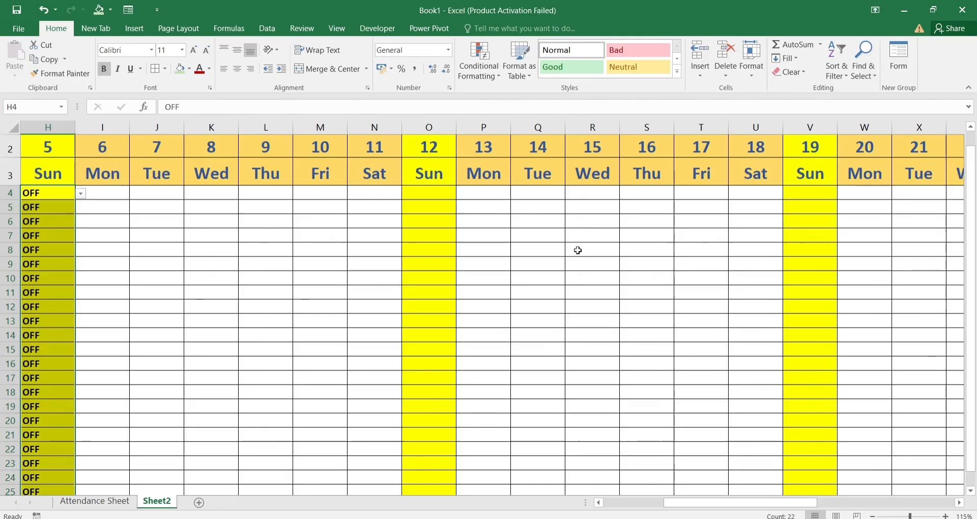
left_click(447, 197)
left_click(461, 193)
left_click(429, 233)
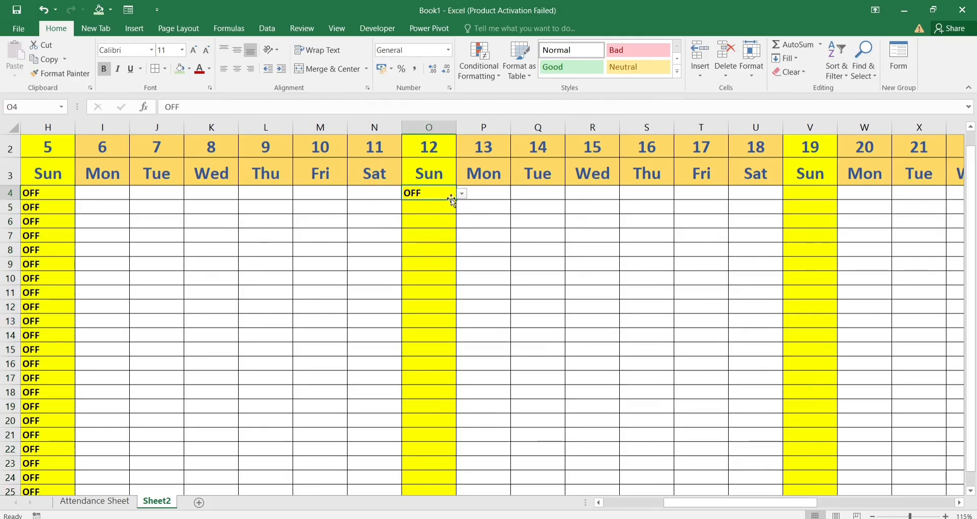
double_click(456, 199)
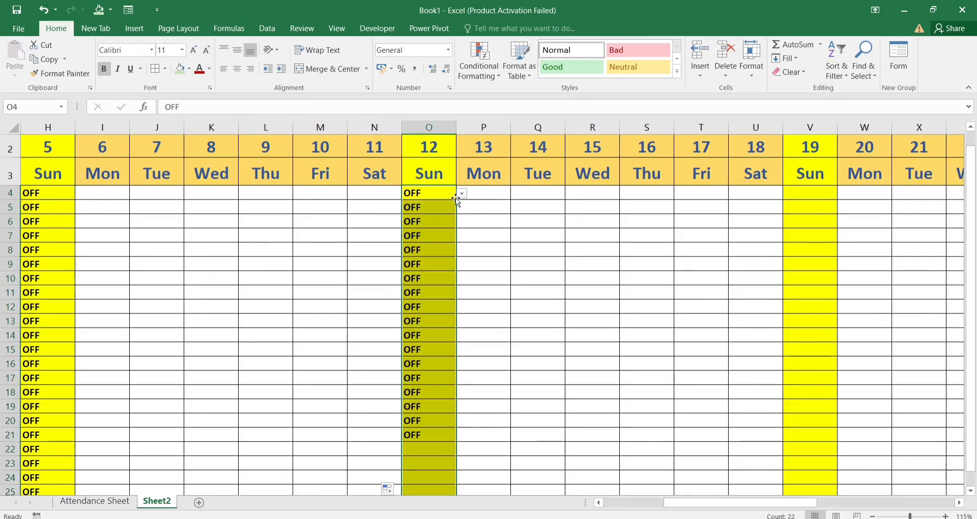
- Mark Sunday the 19th as OFF for the first employee and fill it down the column
left_click(813, 194)
left_click(842, 193)
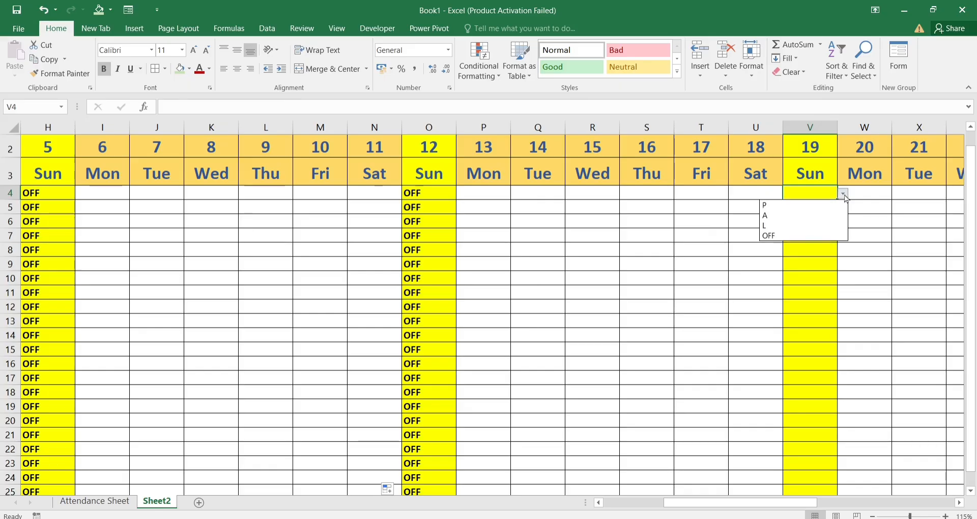
left_click(803, 236)
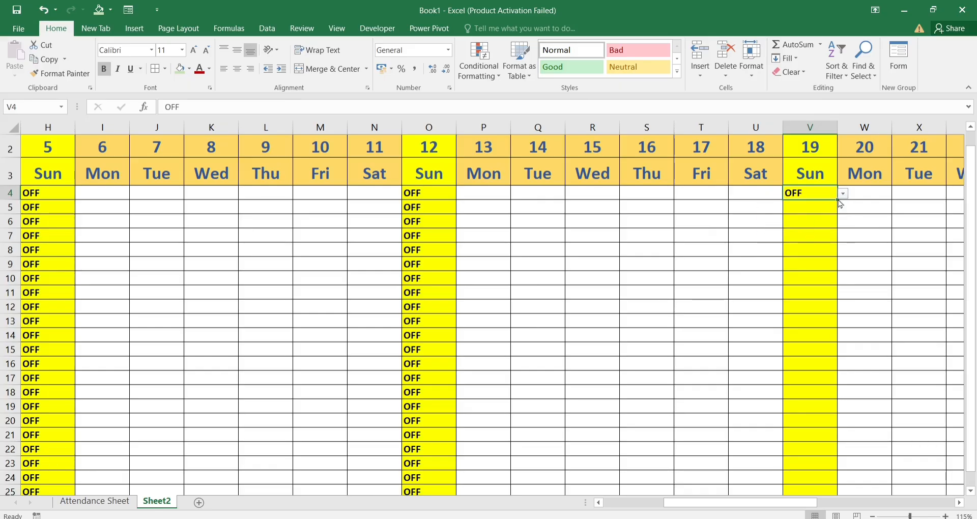
double_click(838, 202)
- Mark Sunday the 26th as OFF for the first employee and fill it down the column
scroll(831, 253, "right", 3)
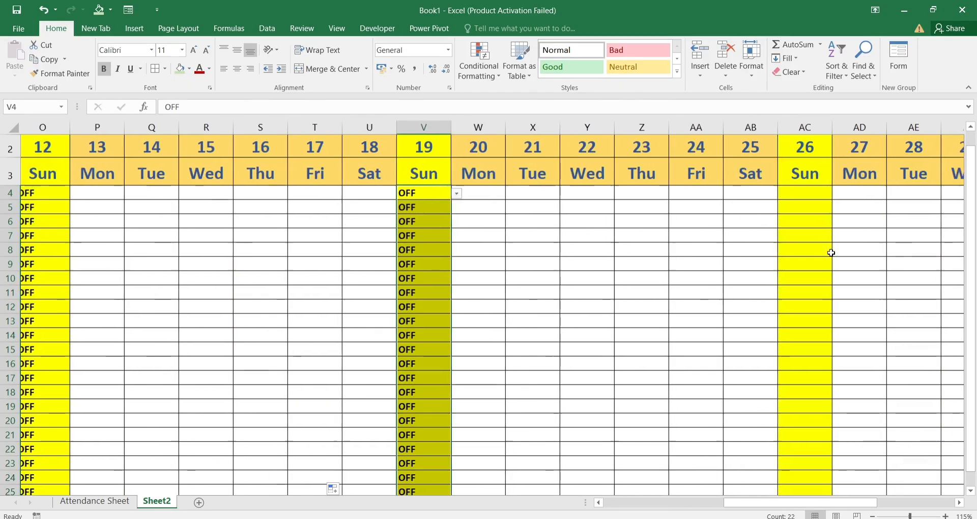
scroll(830, 252, "right", 1)
left_click(712, 196)
left_click(734, 193)
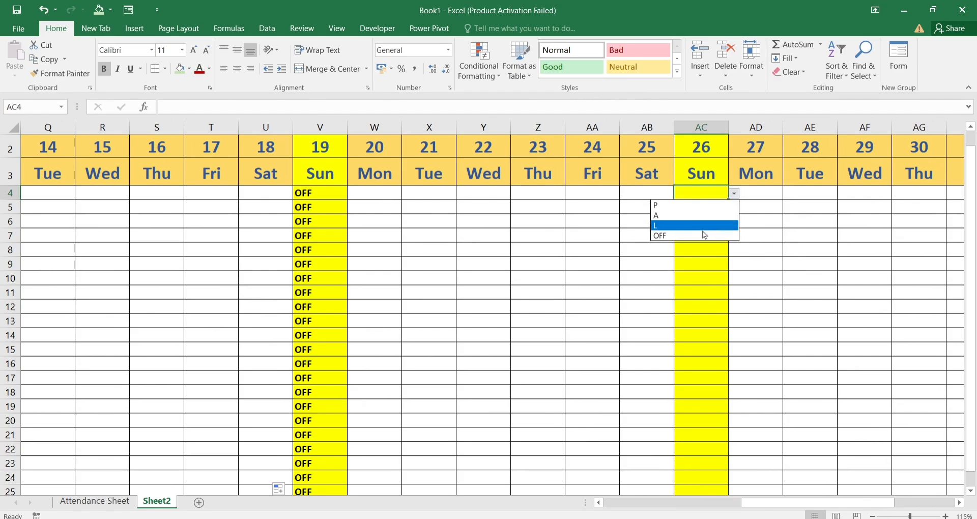
left_click(704, 235)
double_click(728, 199)
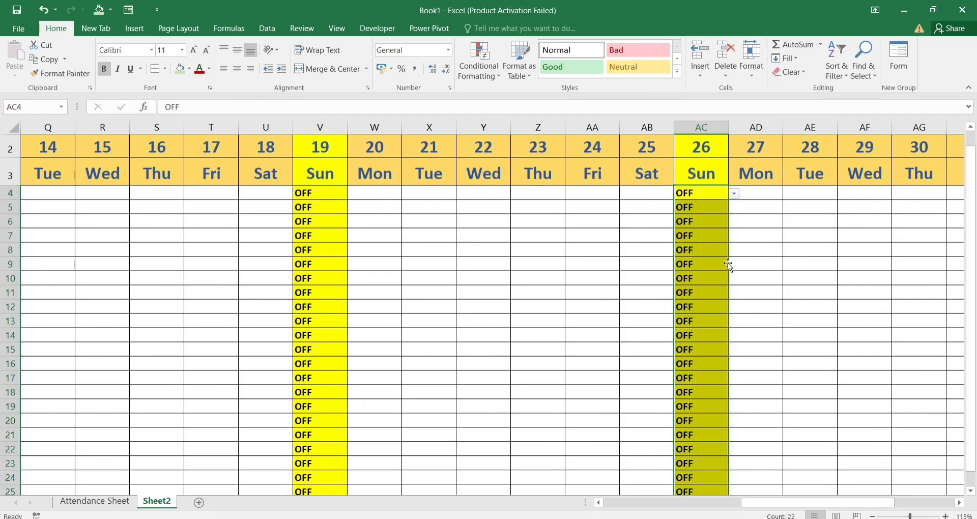
- Fill the merged ATTENDANCE SHEET title cell with standard red
scroll(728, 264, "right", 2)
scroll(727, 263, "left", 8)
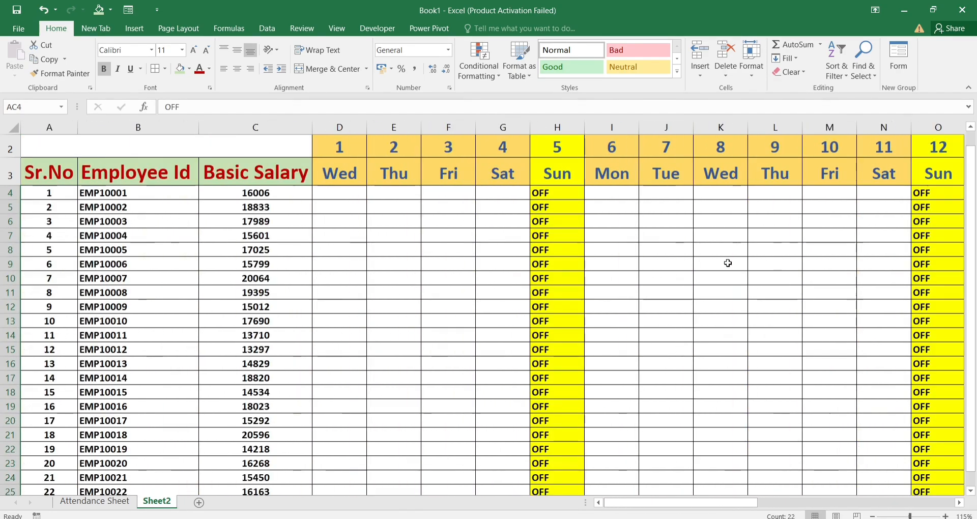
scroll(727, 263, "down", 2, "ctrl")
left_click(422, 145)
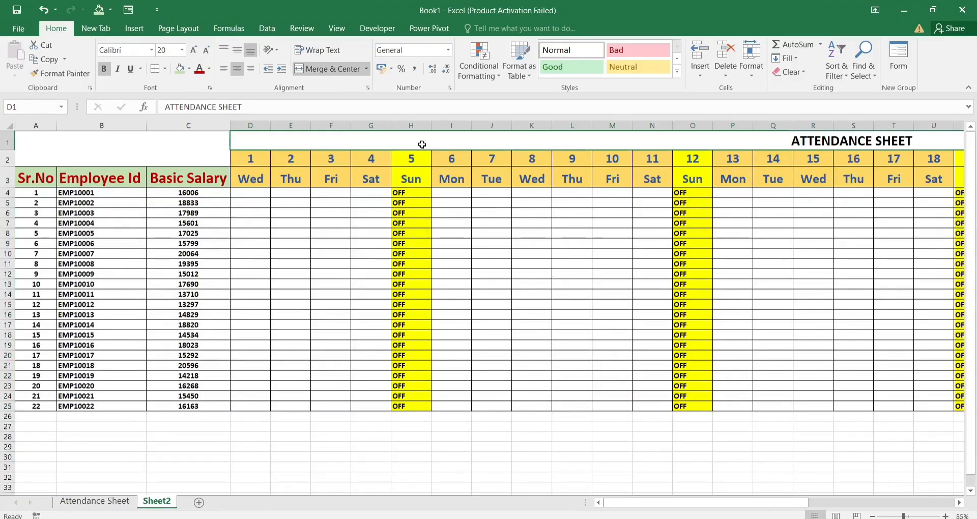
left_click(179, 68)
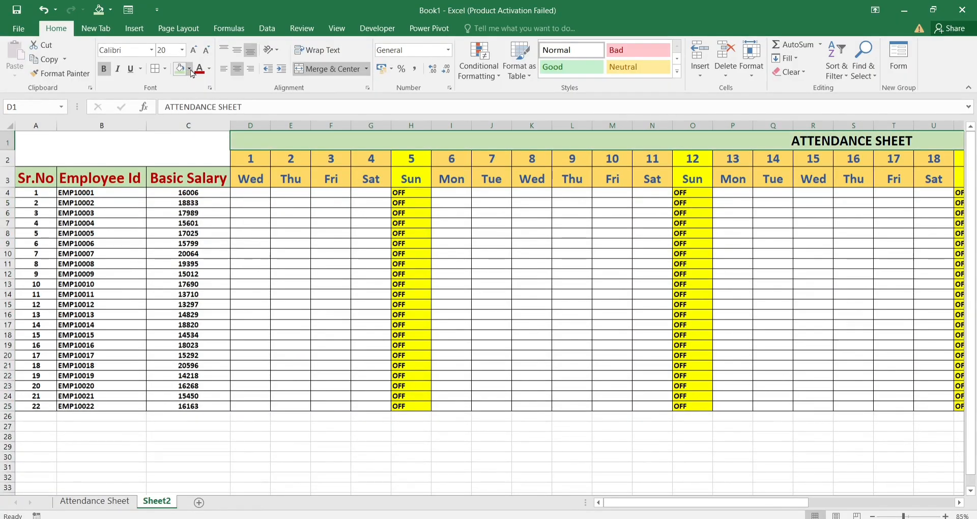
left_click(190, 70)
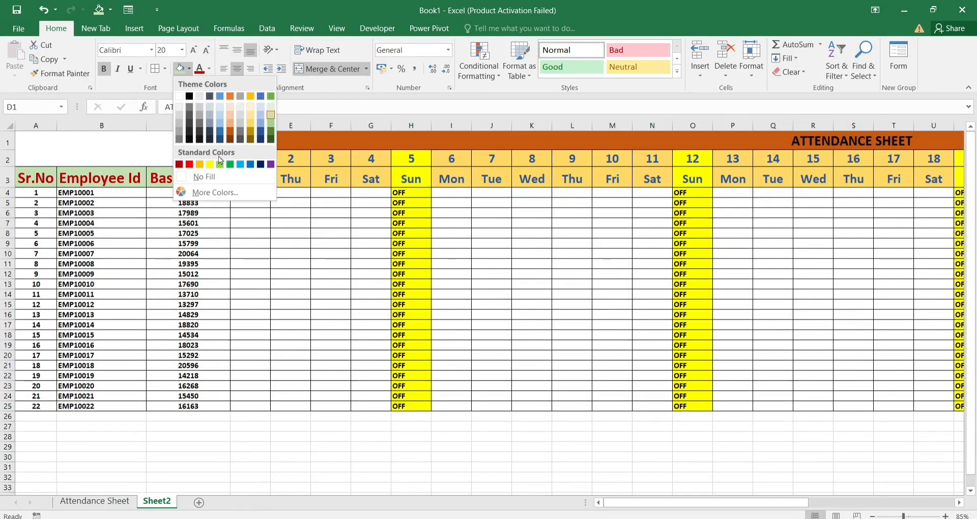
left_click(188, 163)
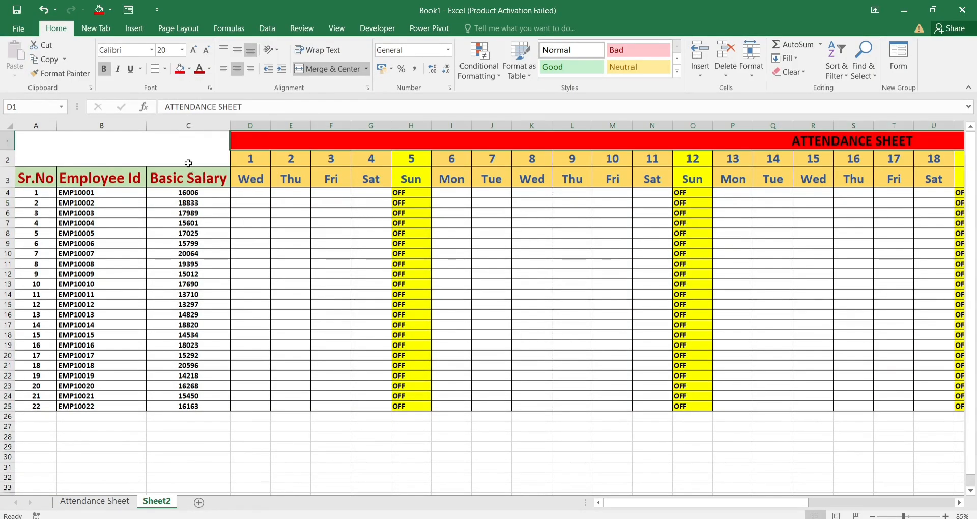
- Format the ATTENDANCE SHEET title text in white with the Aardvark font
left_click(208, 68)
left_click(198, 111)
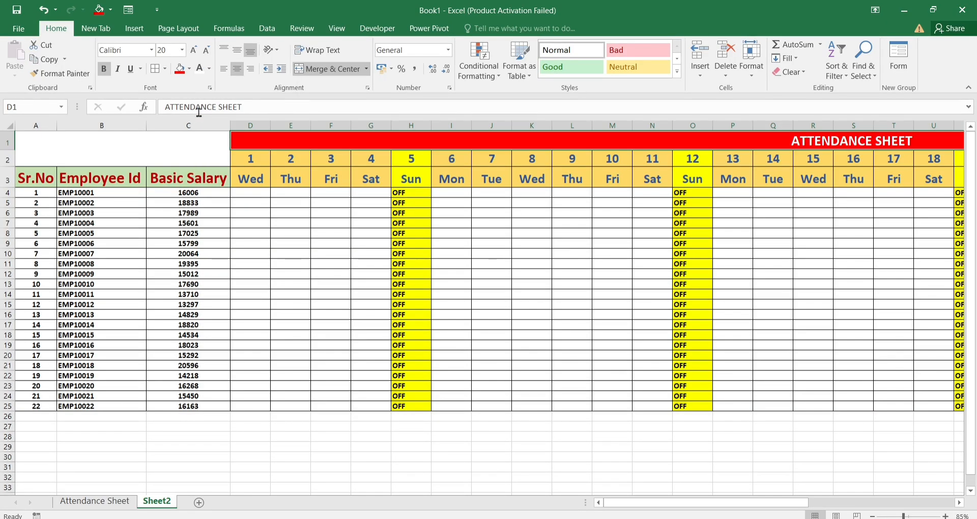
left_click(152, 49)
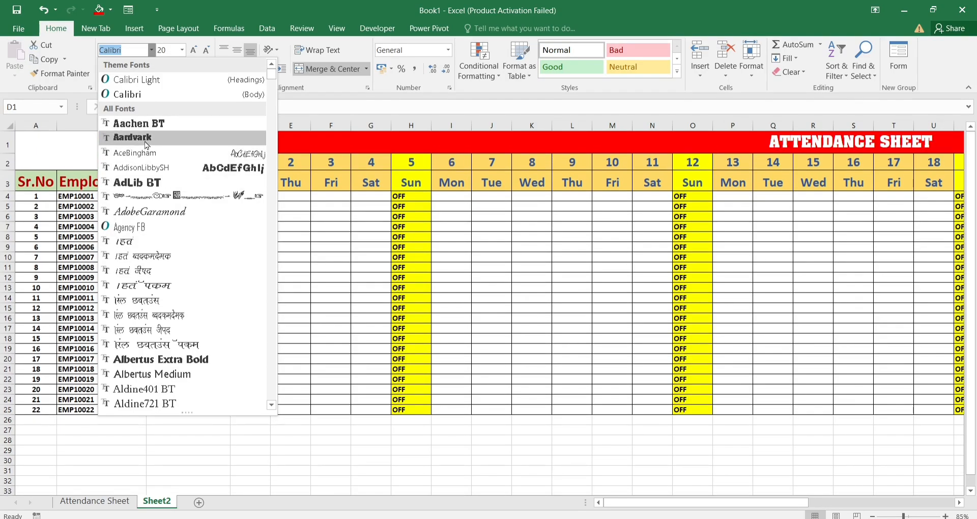
left_click(146, 137)
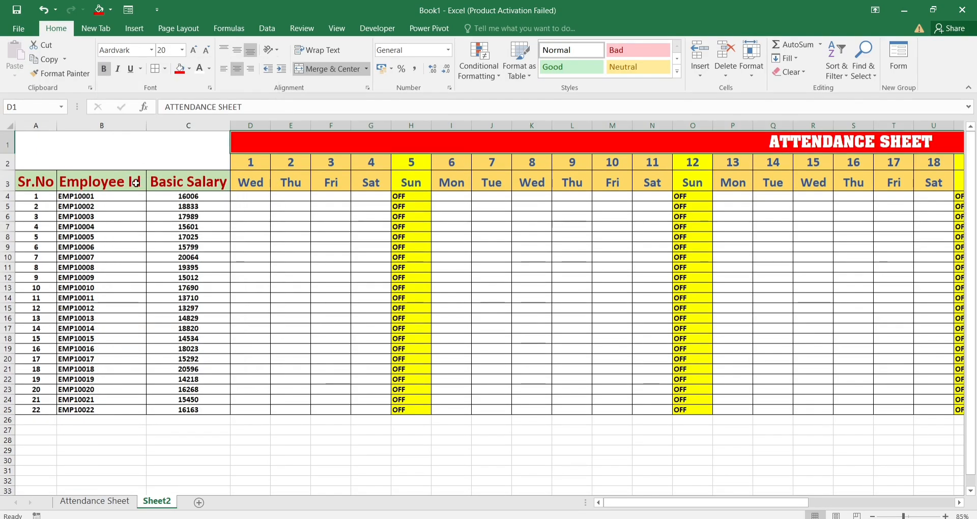
- Mark EMP10001 and EMP10003 as P for Wednesday the 1st
left_click(258, 199)
left_click(275, 196)
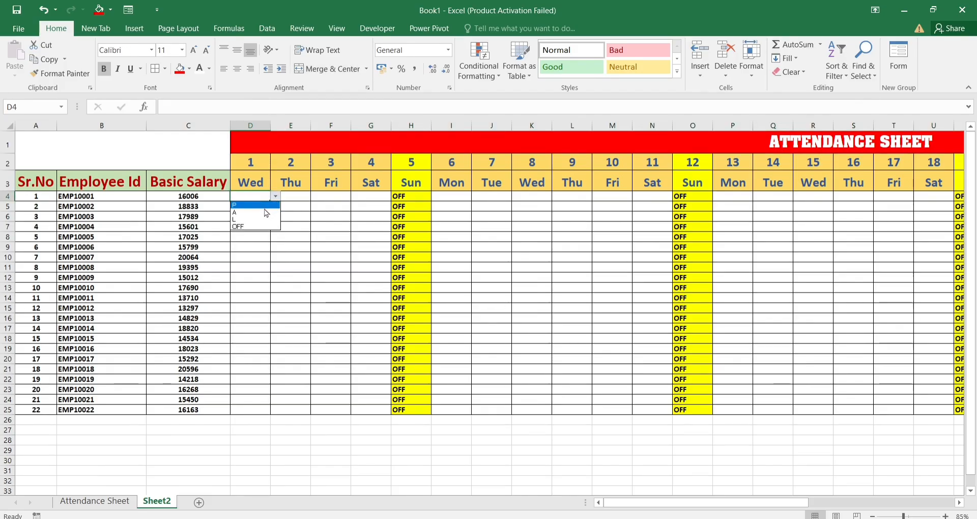
left_click(264, 206)
left_click(253, 219)
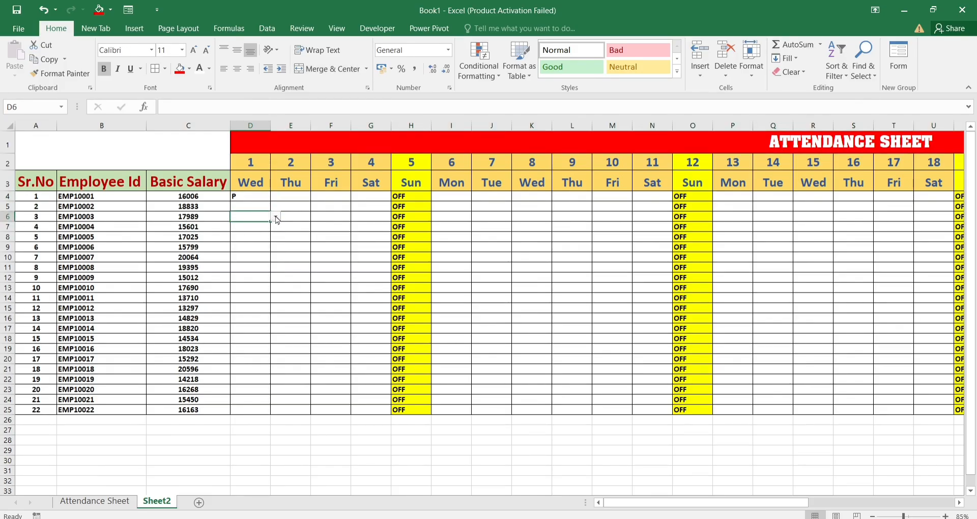
left_click(275, 216)
left_click(260, 227)
left_click(254, 198)
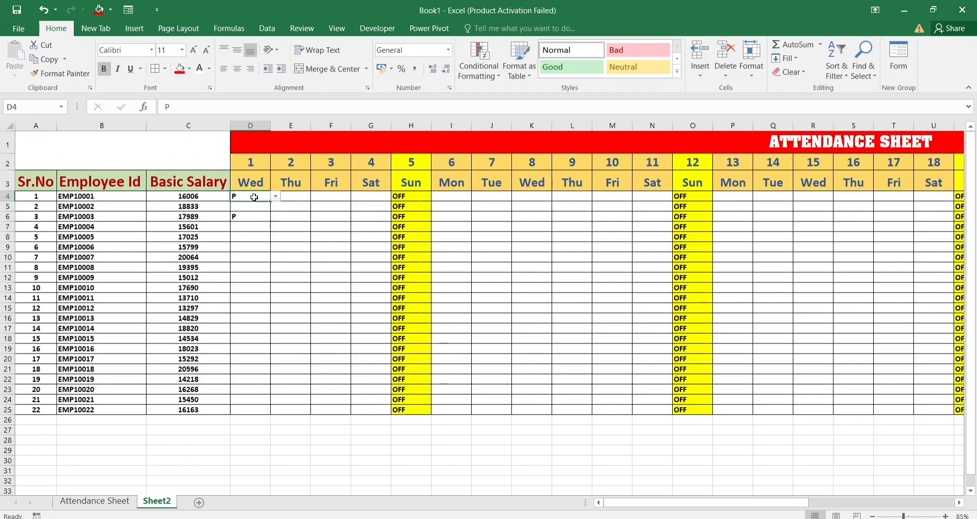
key("ctrl+shift+Right")
key("ctrl+shift+Right")
key("ctrl+shift+Right")
key("ctrl+shift+Right")
key("ctrl+shift+Right")
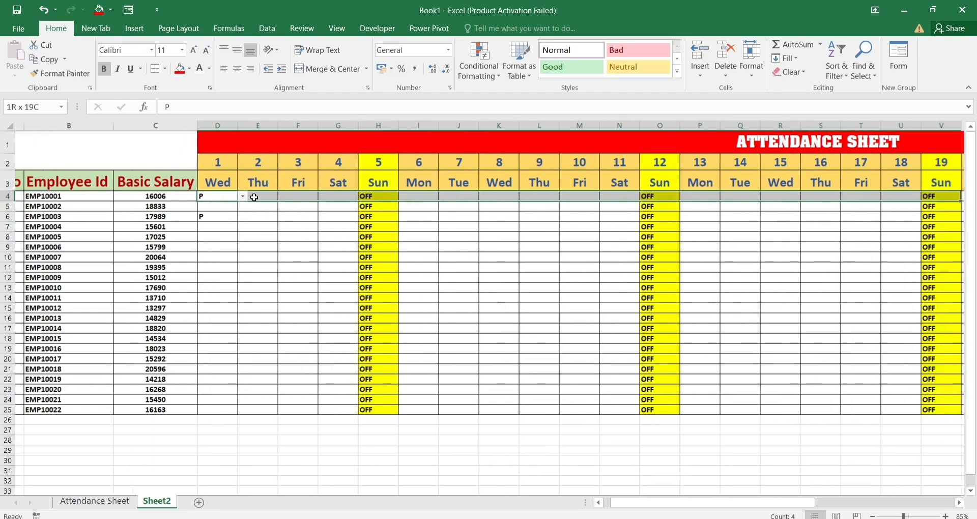
key("ctrl+shift+Left")
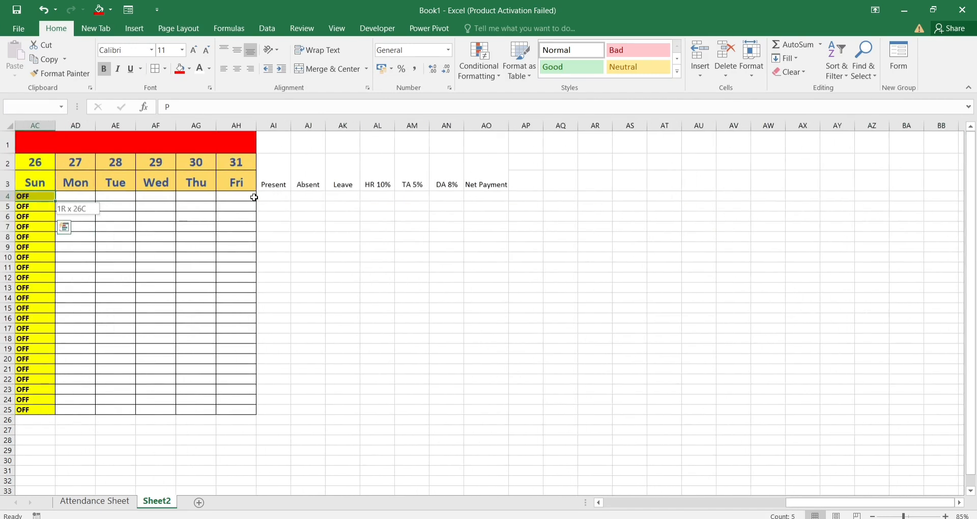
key("shift+Right")
key("shift+Right")
key("shift+Right")
key("shift+Right")
key("shift+Right")
key("shift+Down")
key("shift+Down")
key("shift+Down")
key("shift+Down")
key("shift+Down")
key("shift+Down")
key("shift+Down")
key("shift+Down")
key("shift+Down")
key("shift+Down")
key("shift+Down")
key("shift+Down")
key("shift+Down")
key("shift+Down")
key("shift+Down")
key("shift+Down")
key("shift+Down")
key("shift+Down")
key("shift+Down")
key("shift+Down")
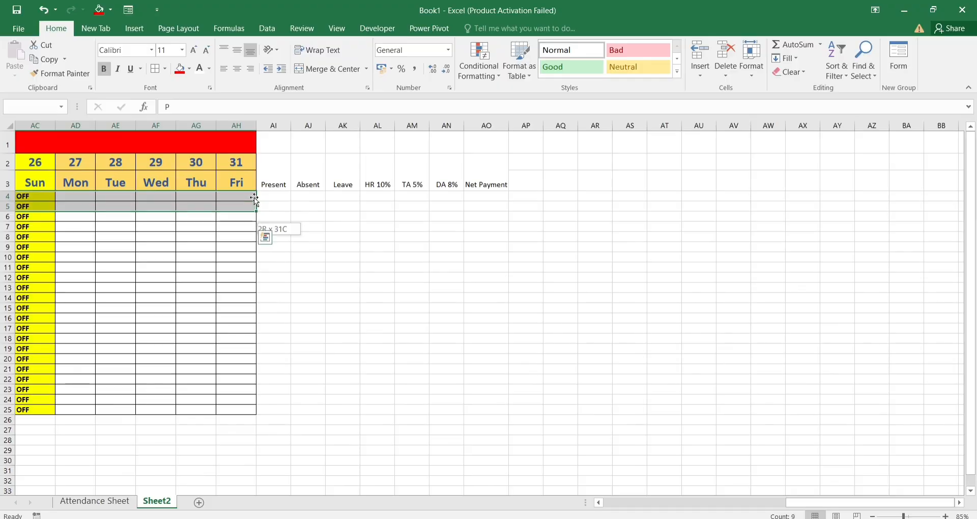
scroll(254, 197, "left", 10)
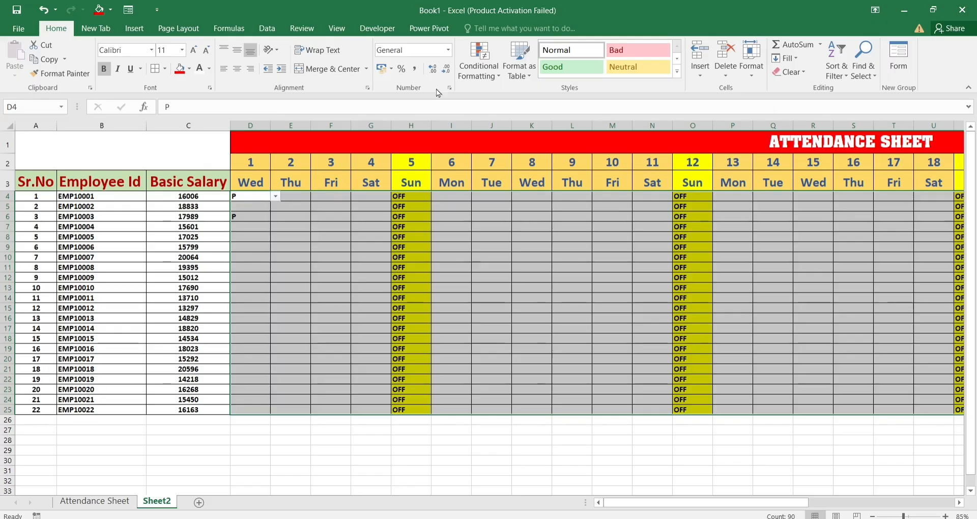
left_click(427, 225)
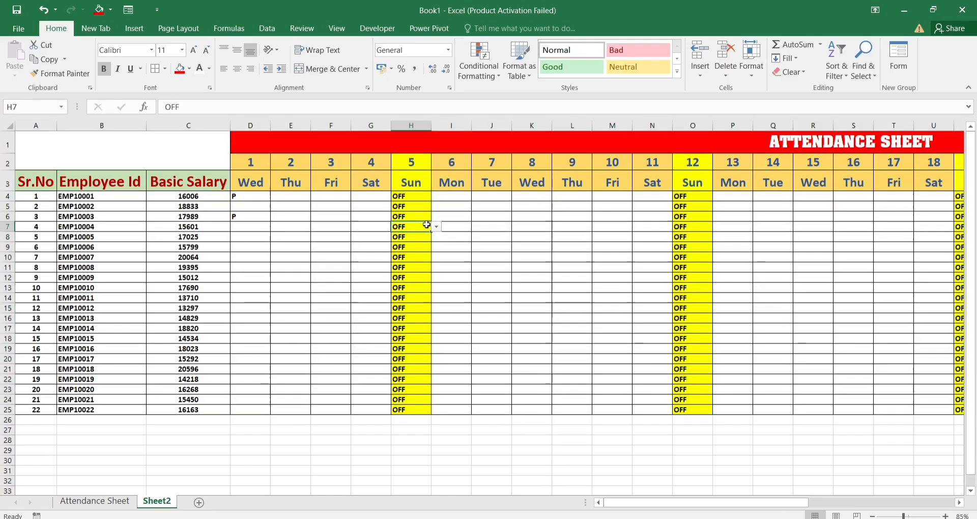
- Select all attendance cells from the 1st to the 31st and start an Equal To highlight rule for the value P
left_click_drag(237, 193, 534, 258)
left_click_drag(948, 353, 864, 415)
scroll(536, 316, "left", 5)
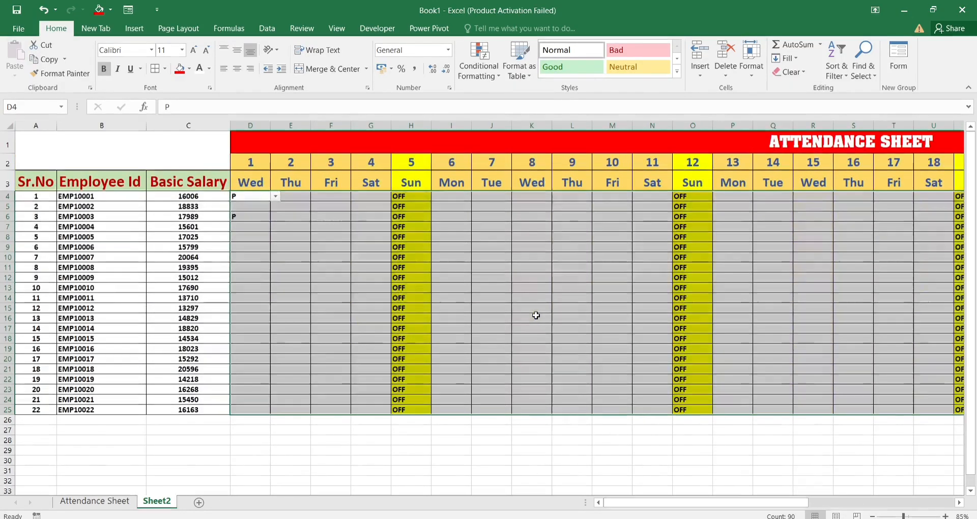
left_click(495, 81)
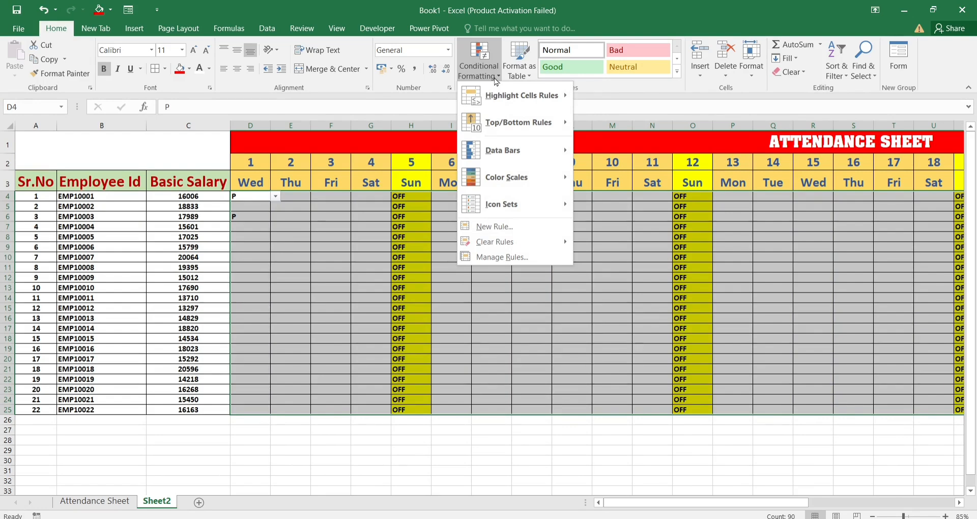
mouse_move(496, 94)
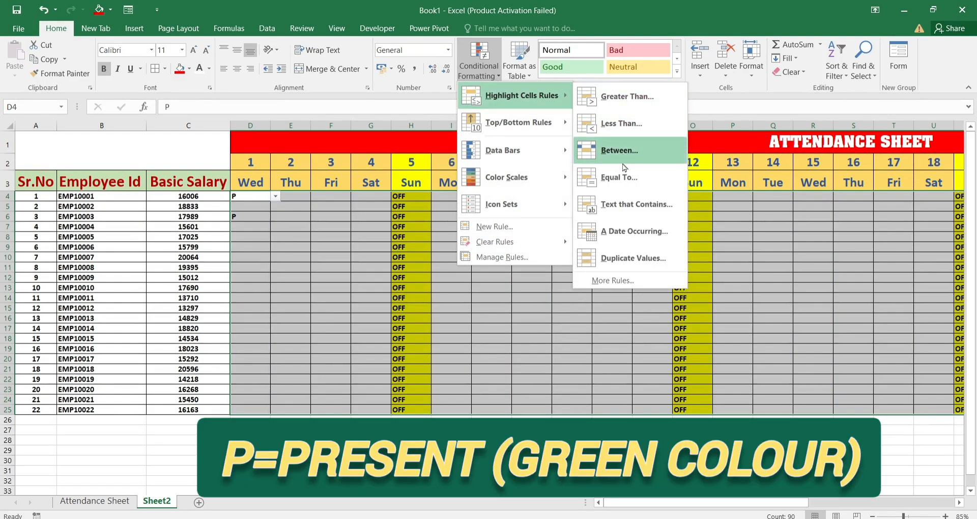
left_click(622, 176)
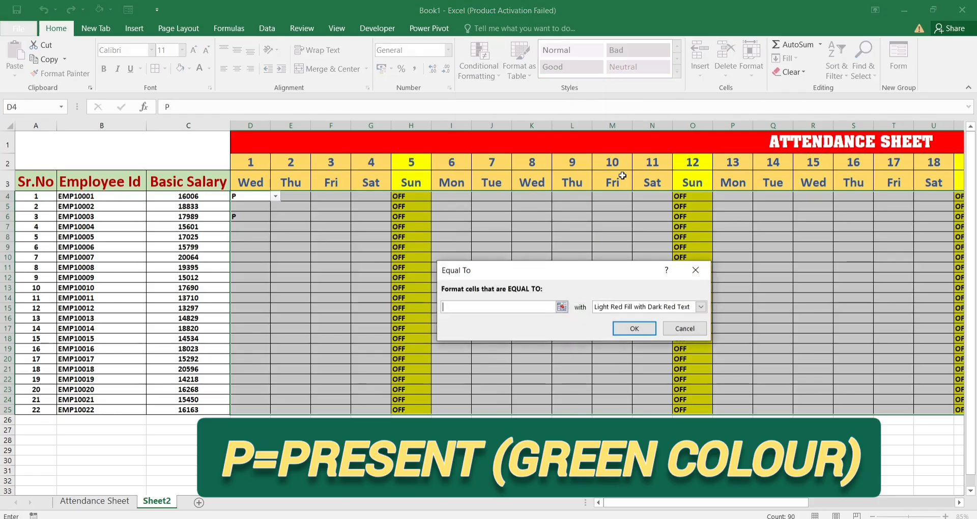
type("P")
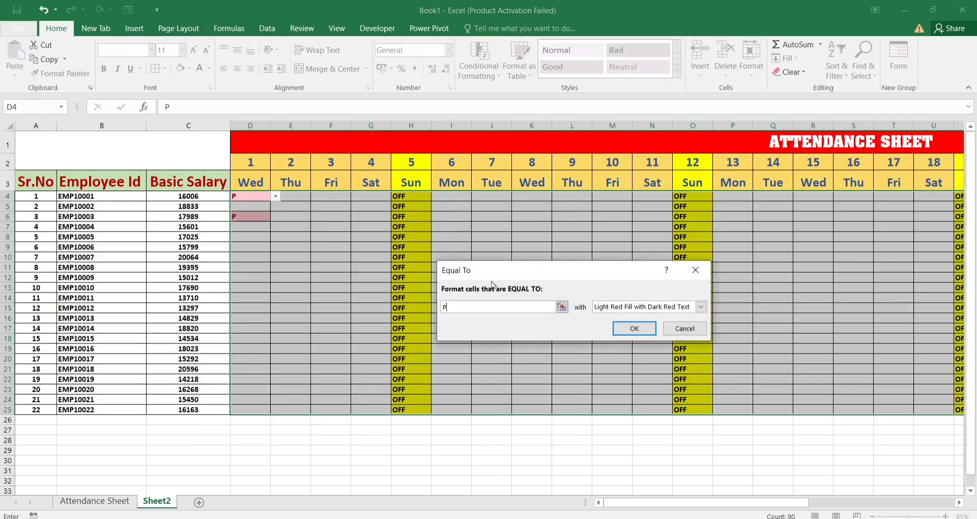
- Give the P rule a custom format with dark green theme font colour and apply it
left_click(701, 308)
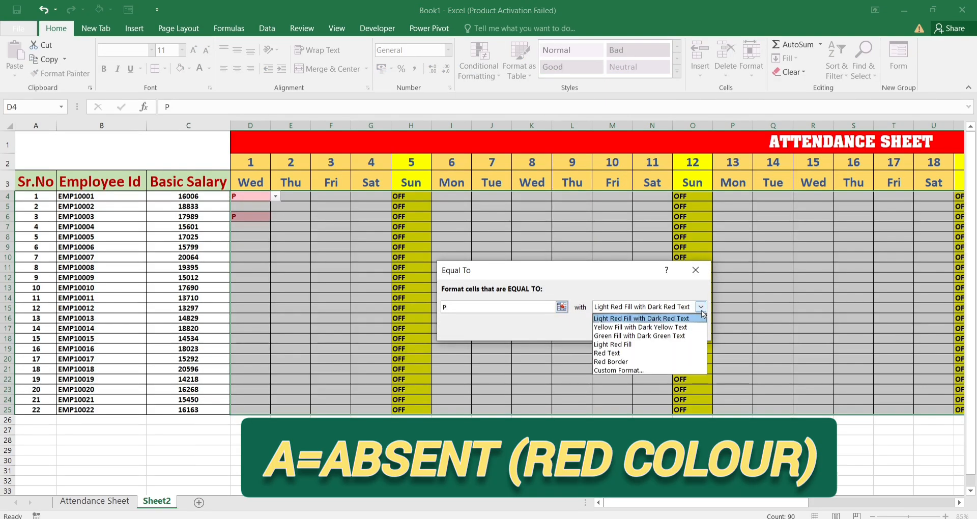
left_click(636, 371)
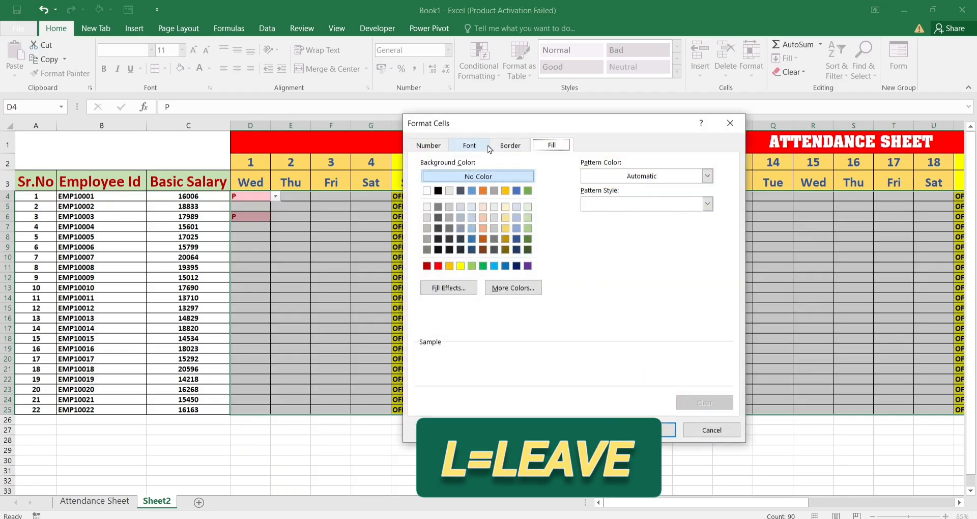
left_click(478, 147)
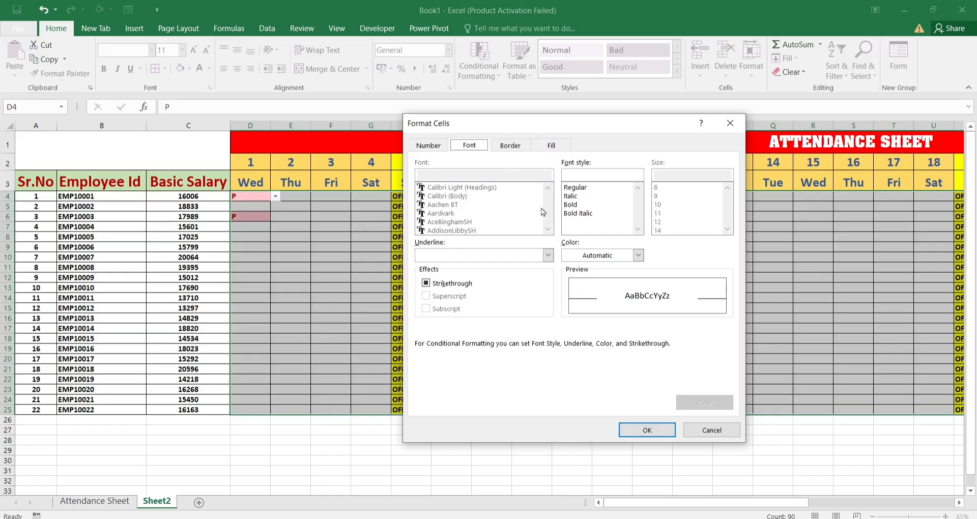
left_click(638, 255)
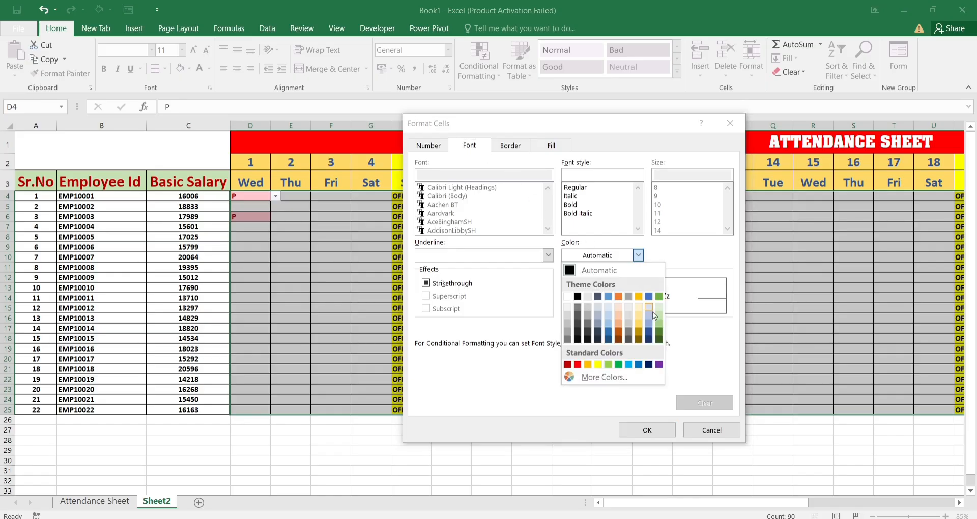
left_click(658, 332)
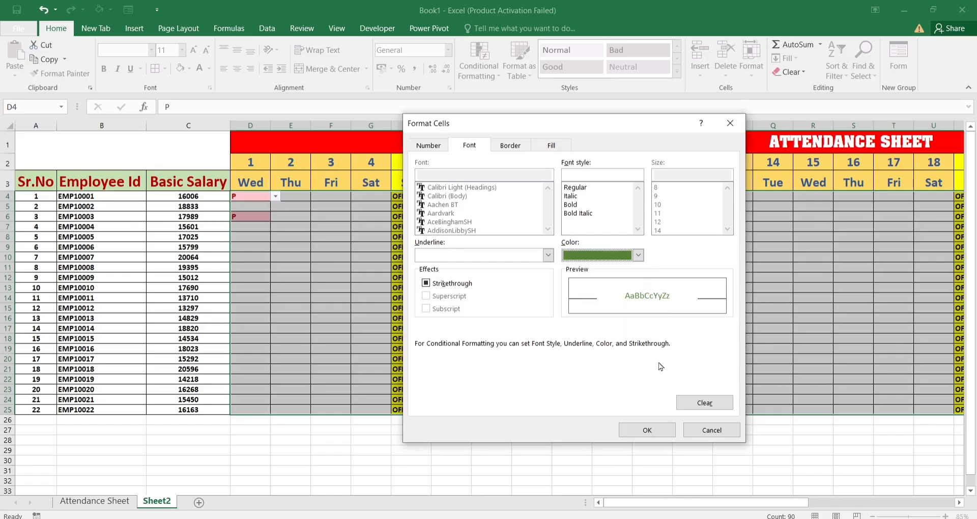
left_click(647, 430)
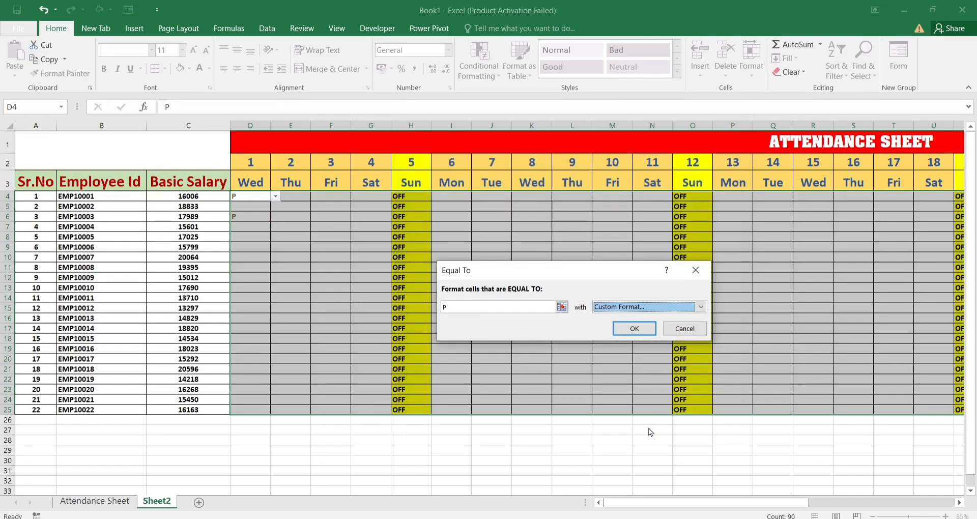
left_click(634, 328)
left_click(259, 210)
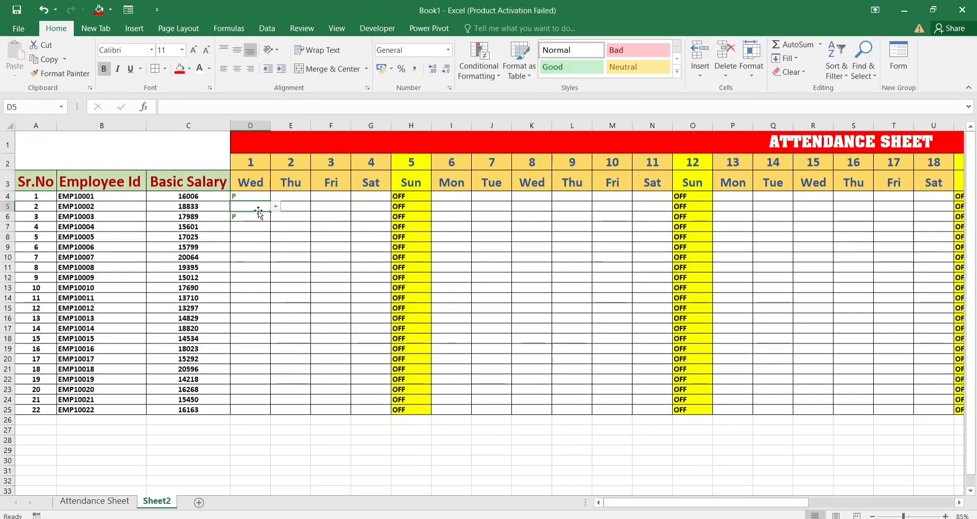
- Add an Equal To highlight rule for A over all attendance cells, with a custom standard red font colour
left_click(255, 196)
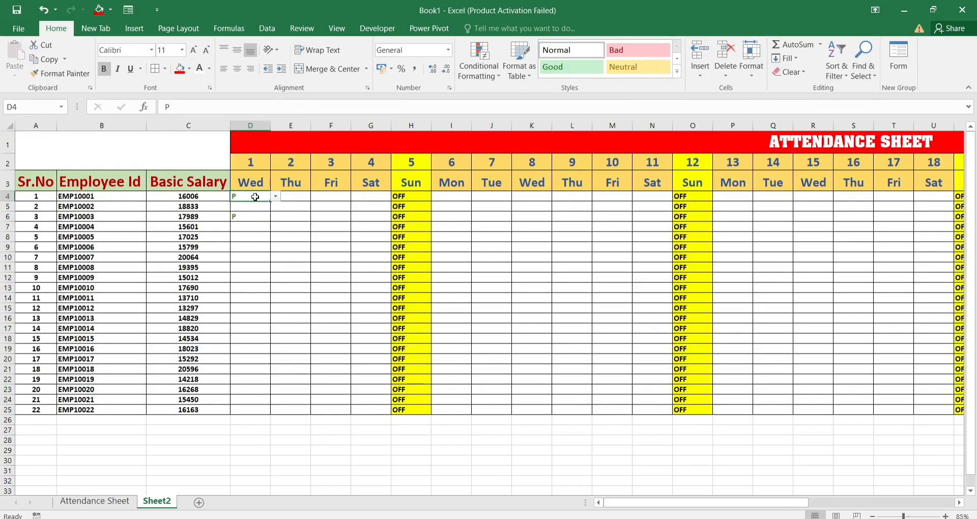
left_click_drag(256, 196, 732, 410)
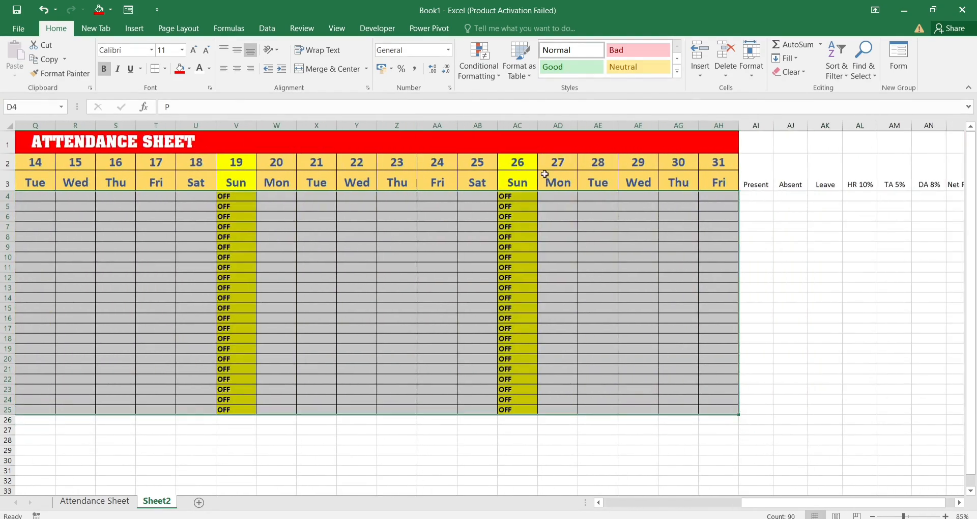
left_click(495, 68)
mouse_move(523, 106)
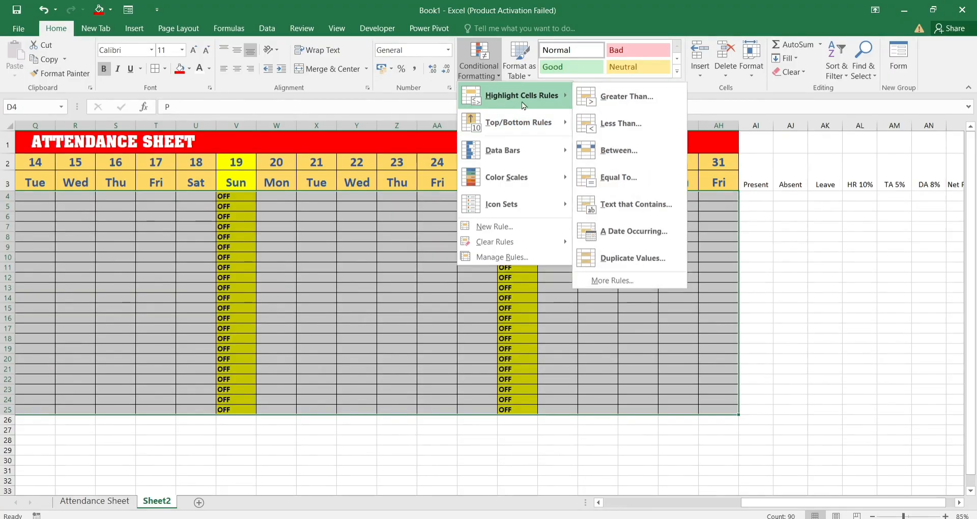
left_click(610, 177)
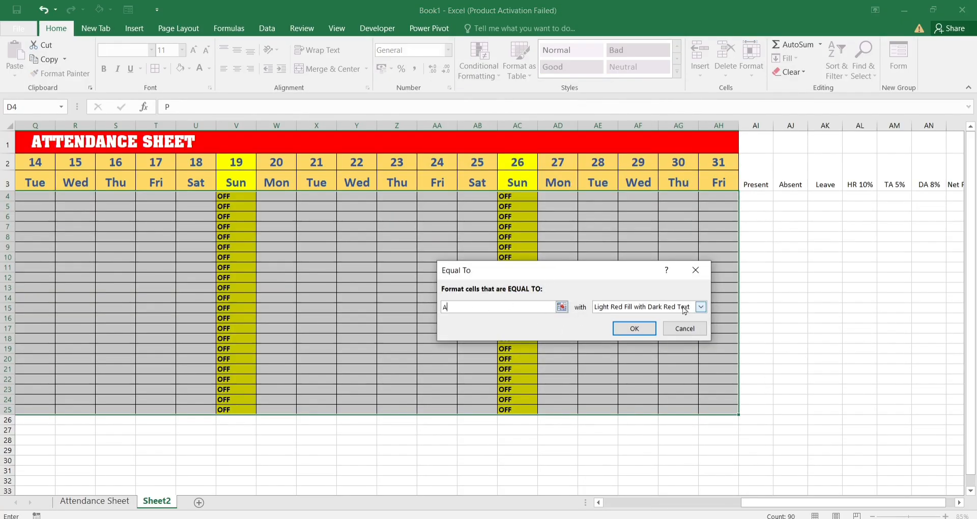
left_click(702, 307)
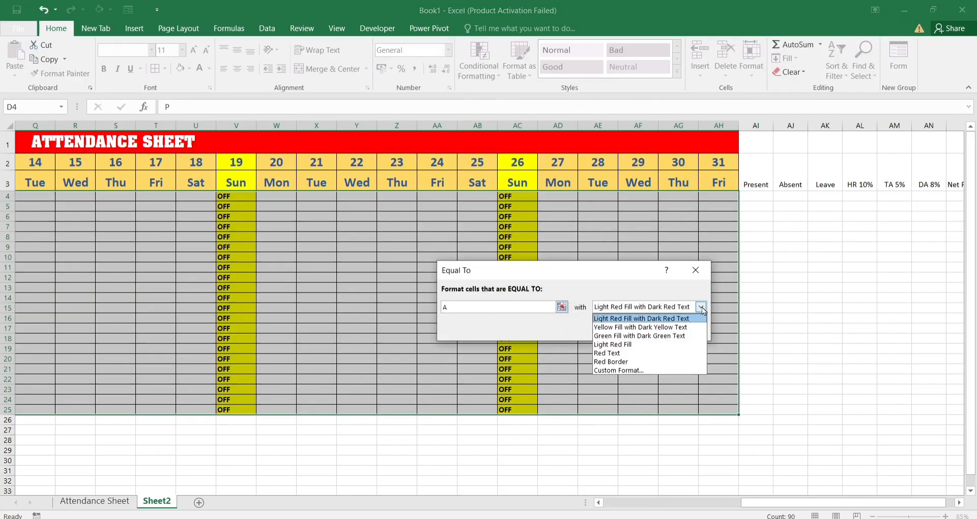
left_click(641, 371)
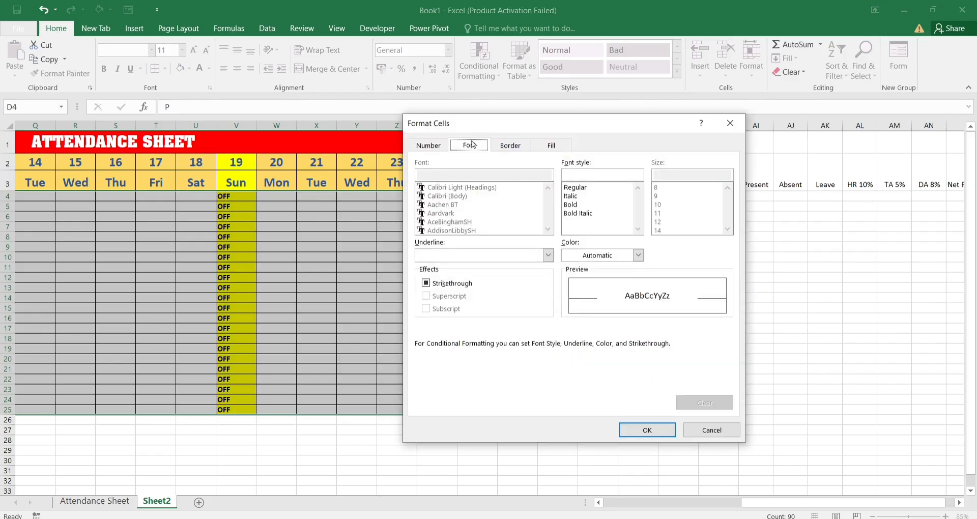
left_click(638, 256)
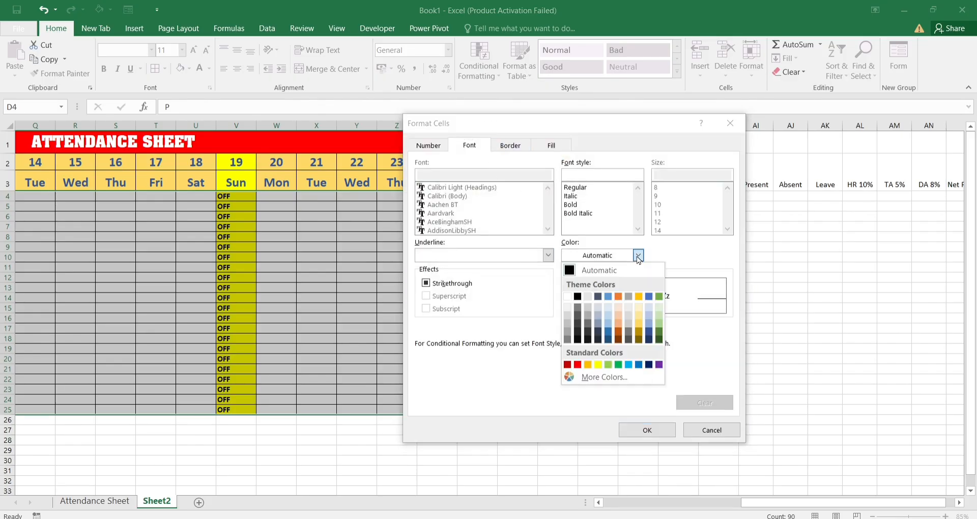
left_click(577, 364)
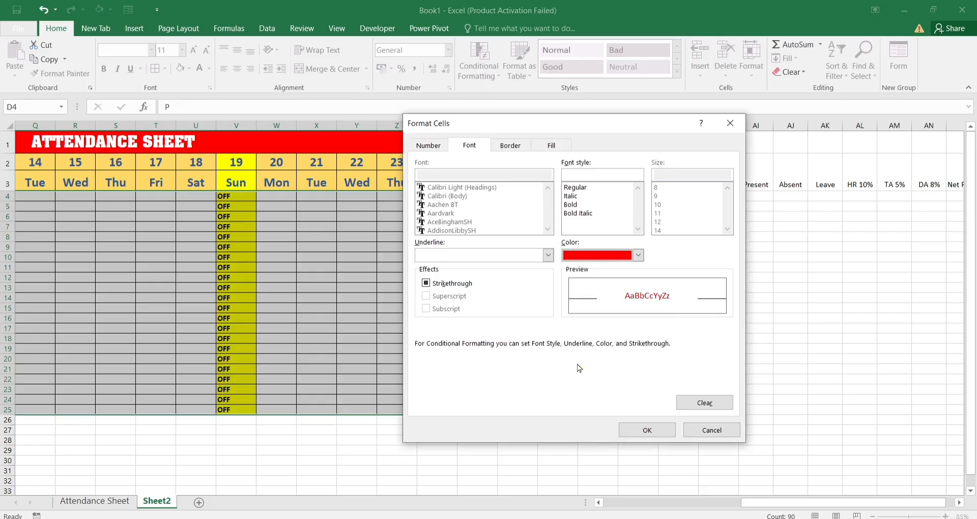
left_click(647, 429)
left_click(634, 328)
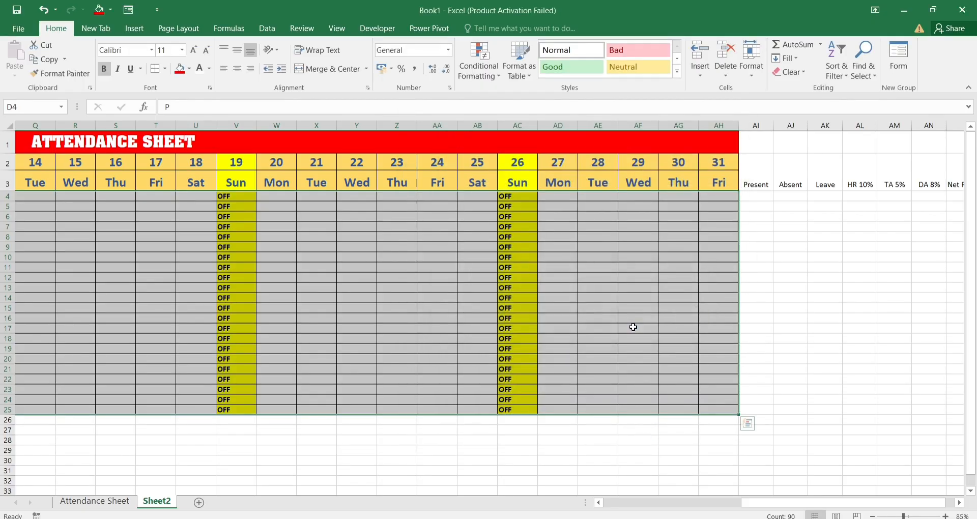
- Add an Equal To highlight rule for L over the same attendance cells, with a custom dark blue theme font colour
scroll(427, 327, "left", 5)
scroll(427, 326, "left", 3)
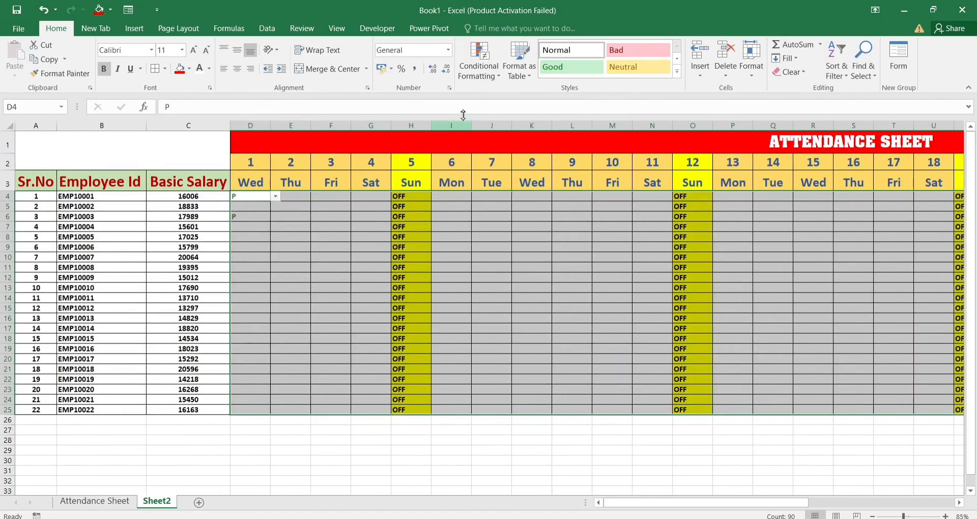
left_click(491, 76)
mouse_move(499, 96)
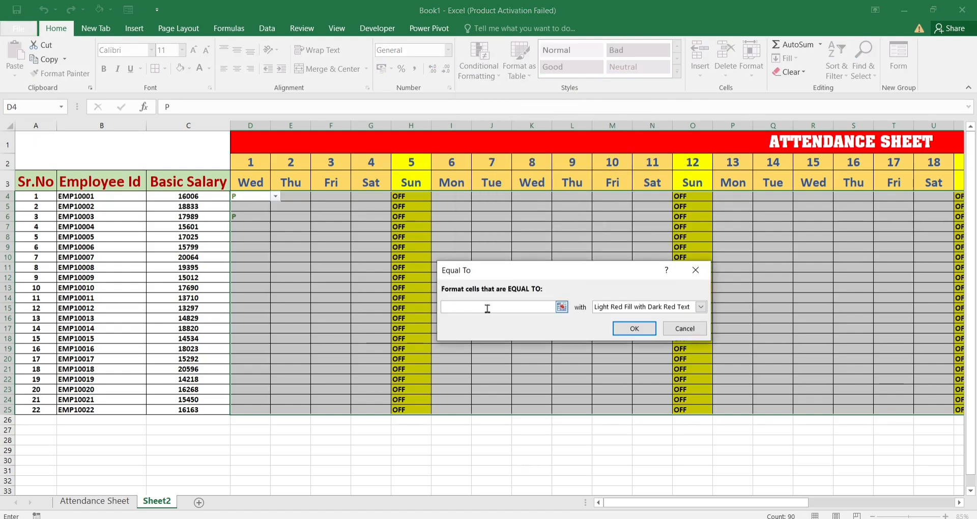
left_click(700, 307)
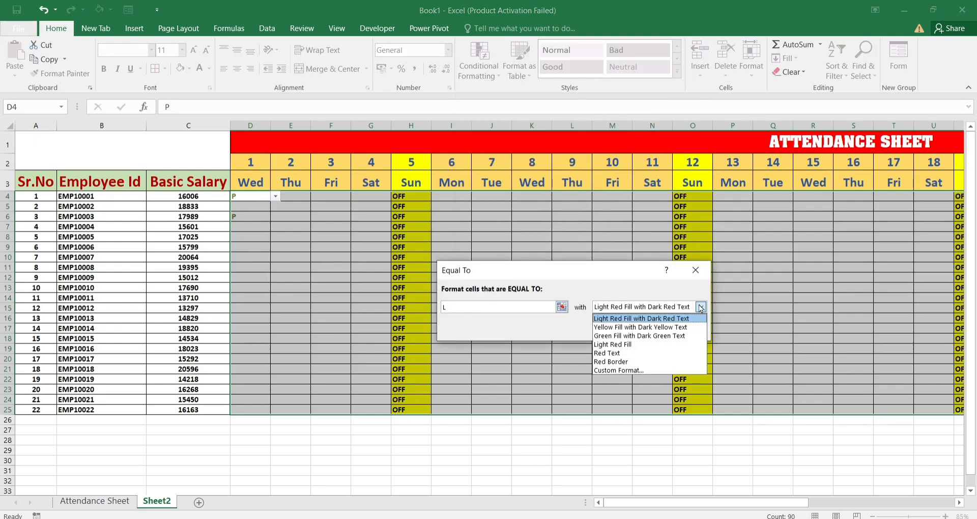
left_click(658, 371)
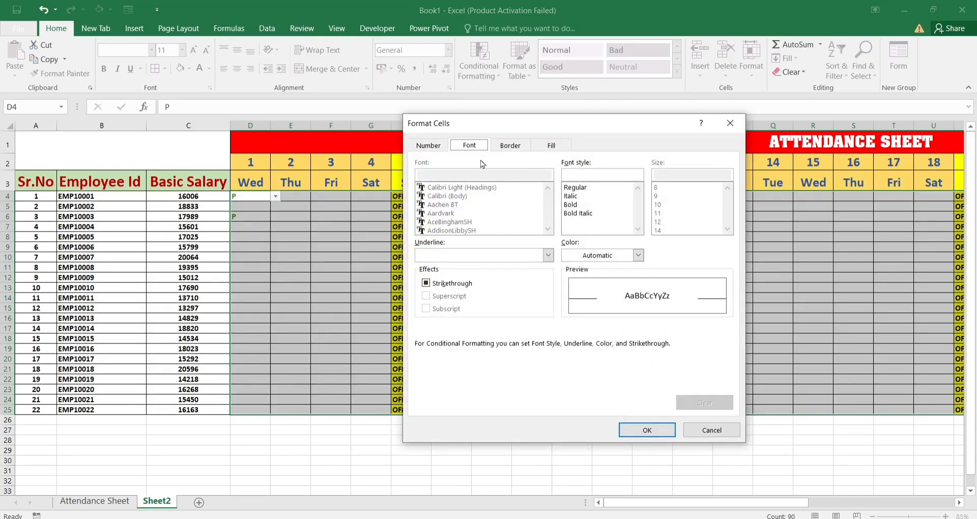
left_click(637, 256)
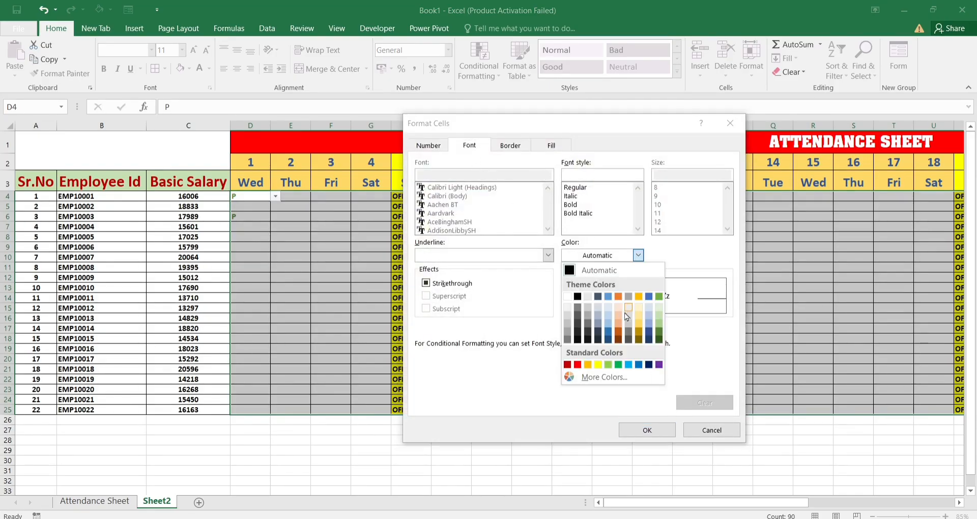
left_click(649, 332)
left_click(647, 430)
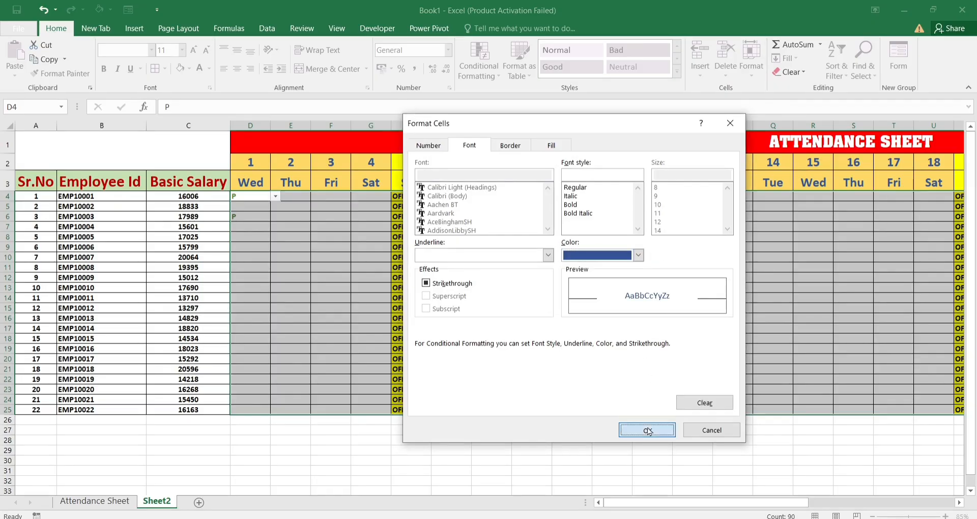
key("Return")
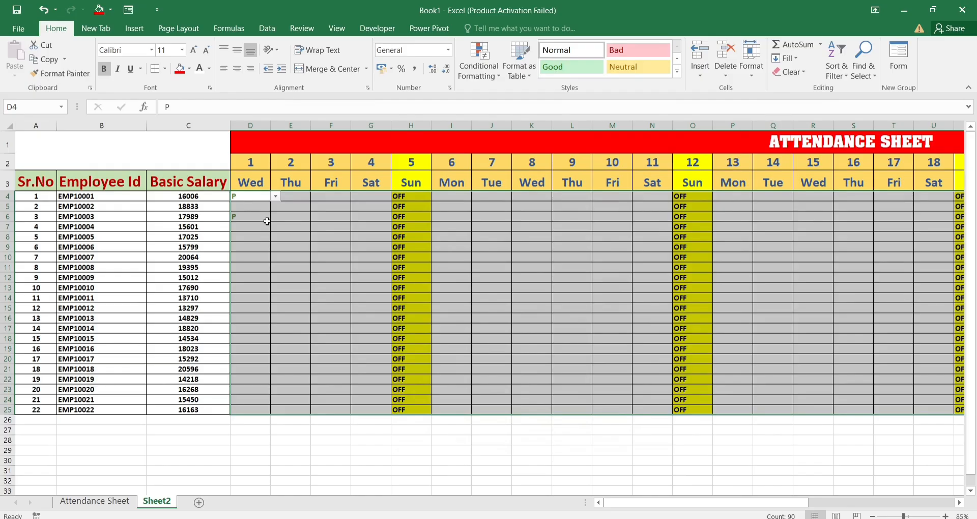
type("P")
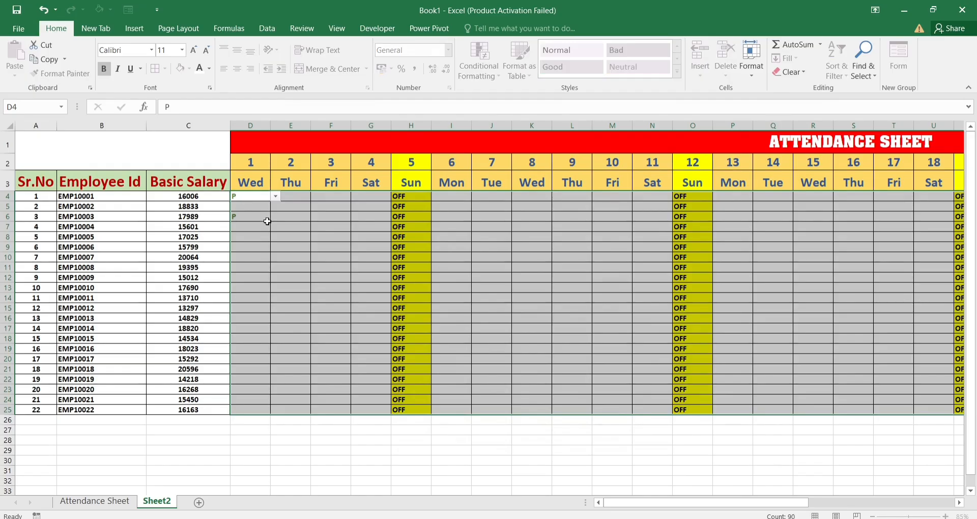
key("Return")
type("ATTENDANCE SHEET")
key("Return")
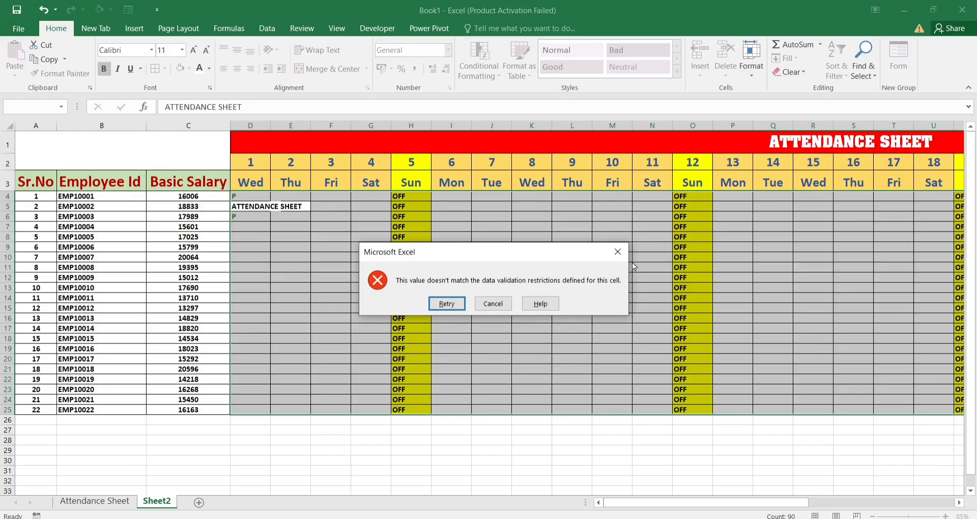
left_click(617, 252)
type("a")
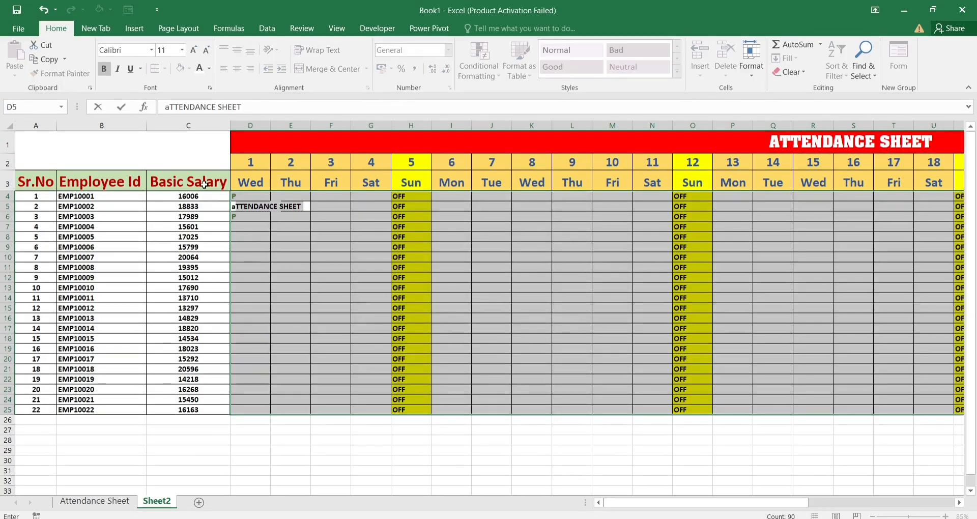
key("BackSpace")
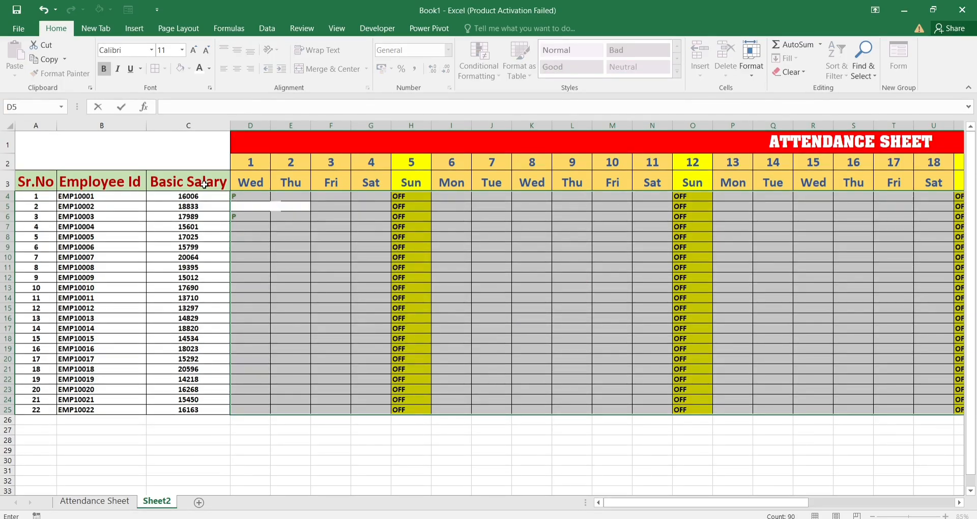
key("Escape")
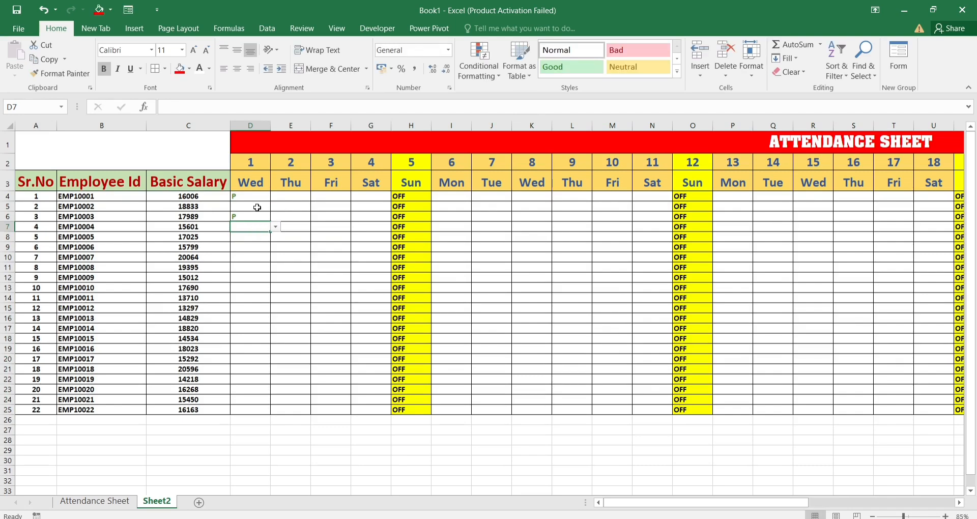
- Mark attendance on the 1st as A for EMP10002, L for EMP10005 and A for EMP10006
left_click(276, 207)
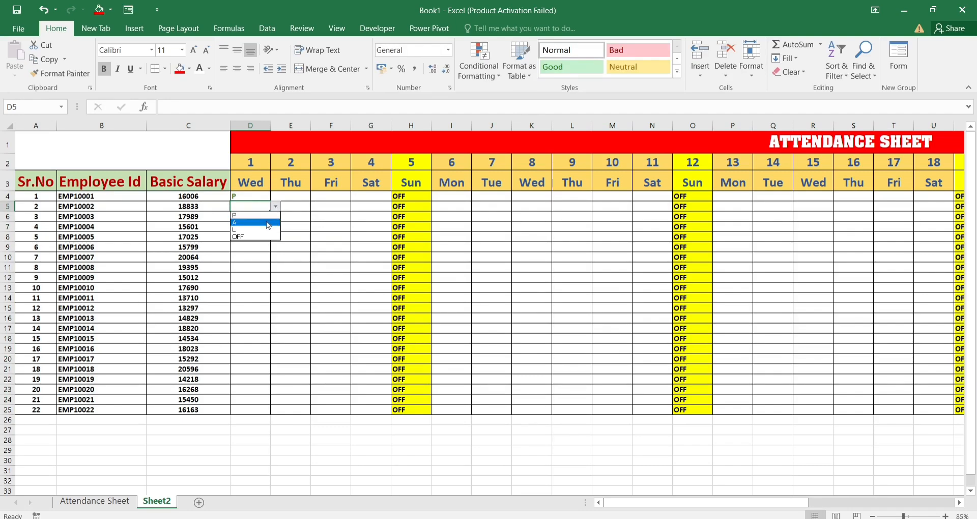
left_click(263, 221)
left_click(263, 243)
left_click(275, 237)
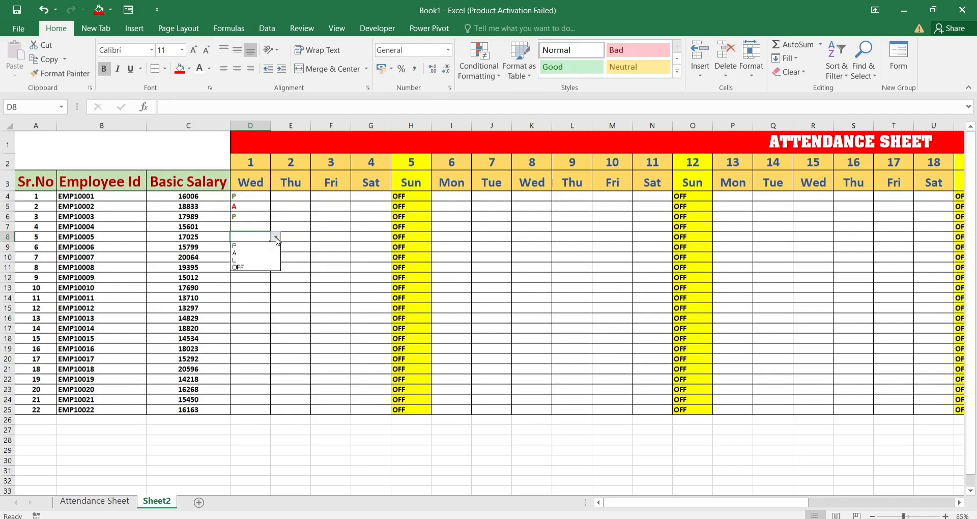
left_click(258, 259)
left_click(260, 251)
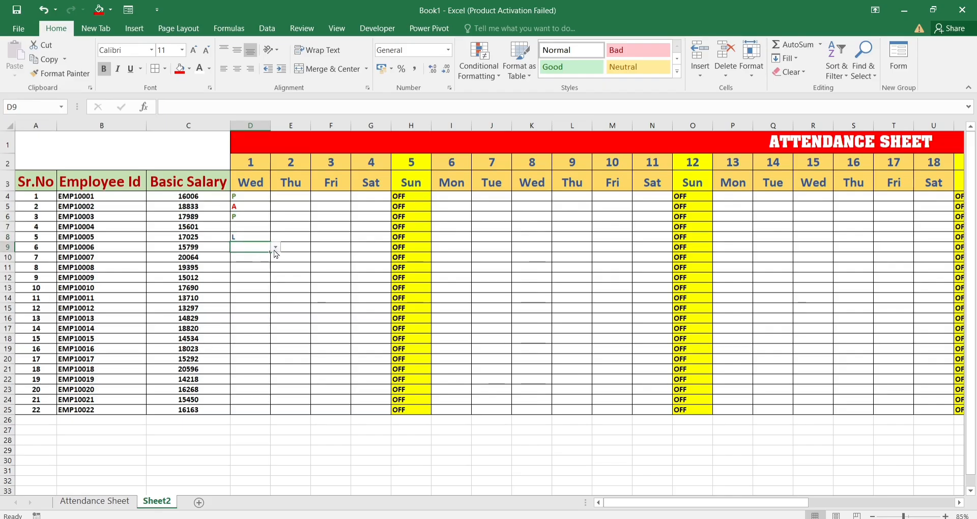
left_click(275, 247)
left_click(259, 265)
left_click(254, 269)
- Mark EMP10008 as P on the 1st and fill the code down to EMP10022
left_click(275, 268)
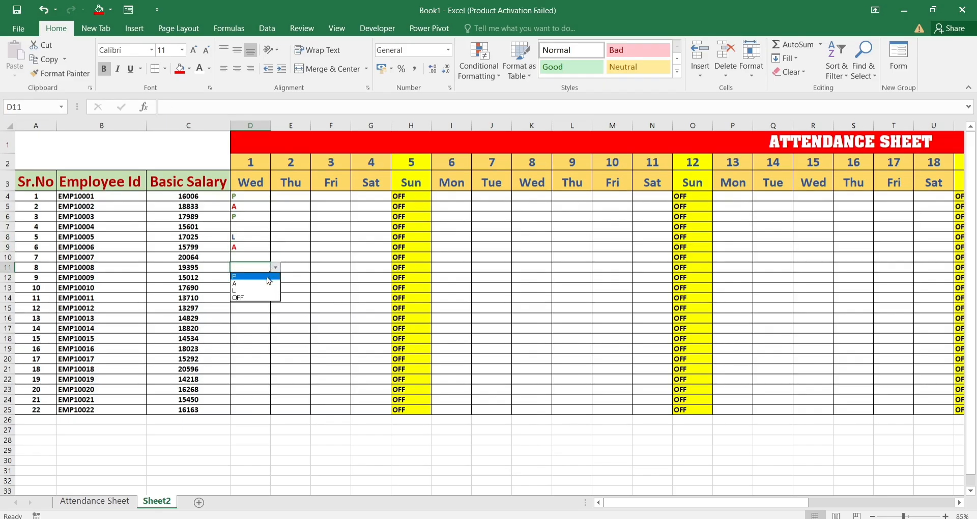
left_click(260, 278)
left_click_drag(257, 269, 255, 407)
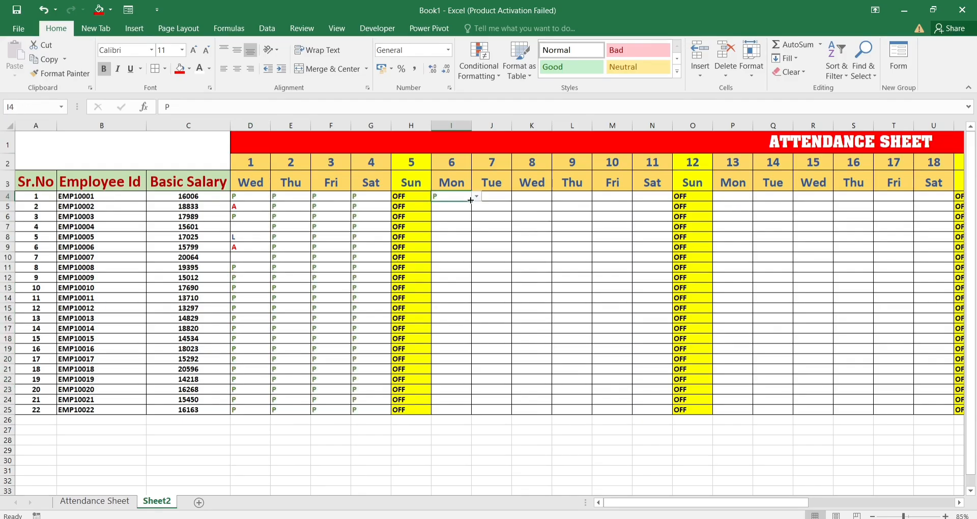
- Fill the attendance cells from the 6th to the 11th with P for all employees
left_click_drag(458, 196, 466, 411)
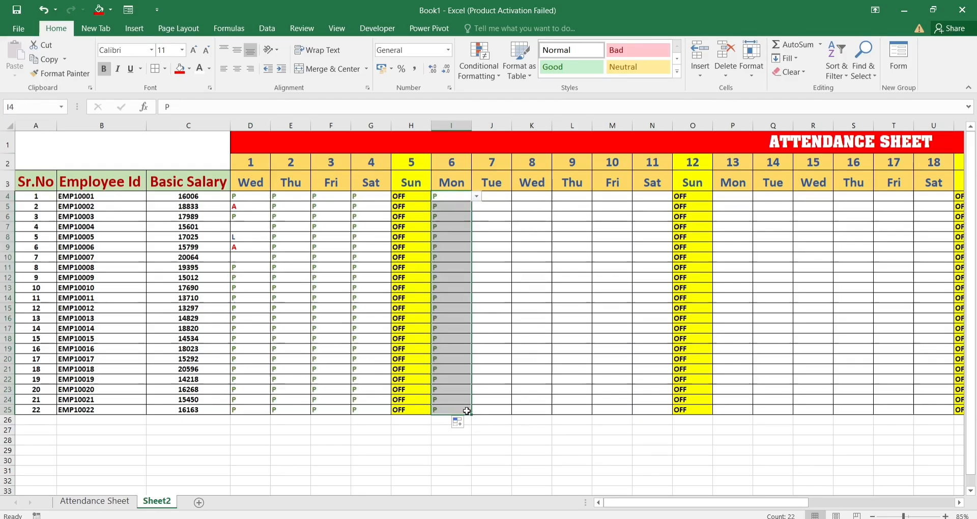
key("shift+Right")
key("shift+Right")
key("shift+Right")
key("shift+Right")
key("shift+Right")
key("ctrl+r")
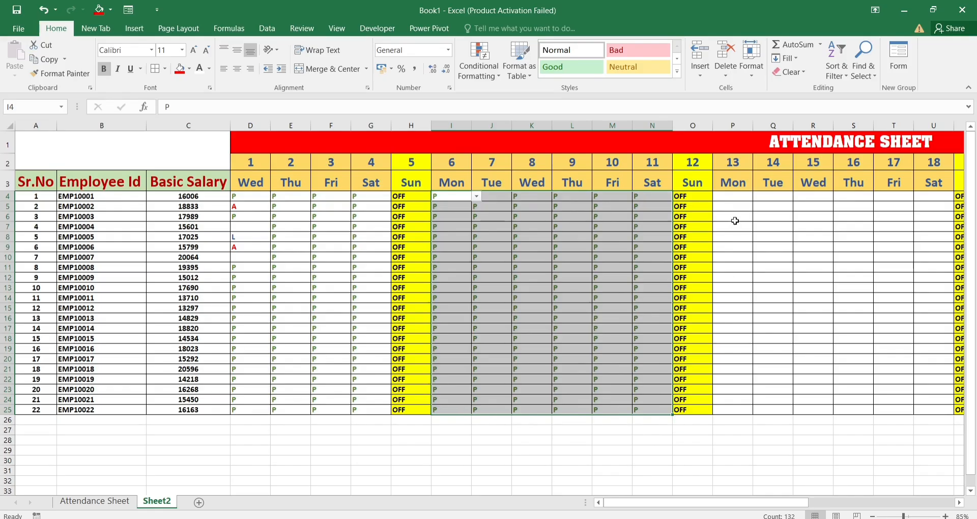
- Fill the attendance cells of the 13th to 18th and the 20th to 25th with P for all employees
left_click(738, 196)
left_click(757, 196)
left_click(743, 205)
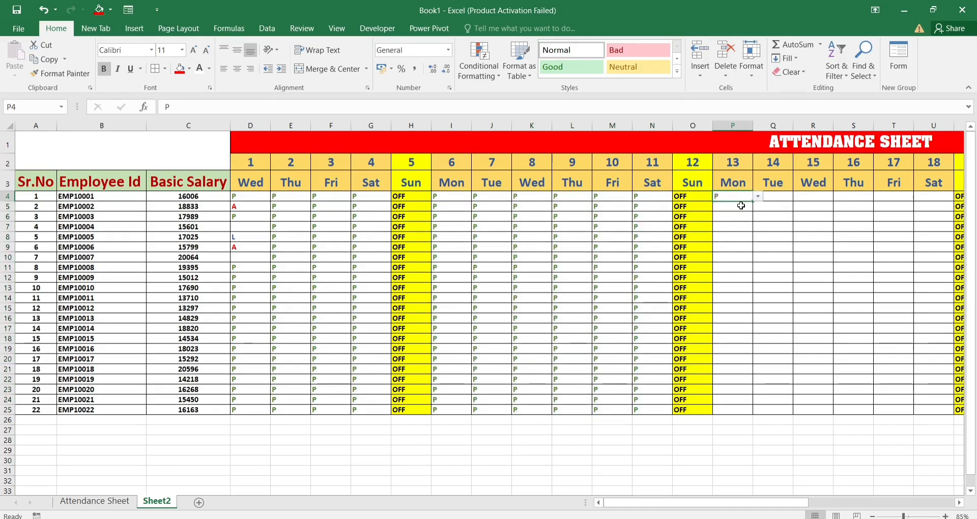
key("shift+Right")
key("shift+Right")
key("shift+Right")
key("shift+Right")
key("shift+Right")
key("shift+Down")
key("shift+Down")
key("shift+Down")
key("shift+Down")
key("shift+Down")
key("shift+Down")
key("shift+Down")
key("shift+Down")
key("shift+Down")
key("shift+Down")
key("shift+Down")
key("shift+Down")
key("shift+Down")
key("shift+Down")
key("shift+Down")
key("shift+Down")
key("shift+Down")
key("shift+Down")
key("shift+Down")
key("shift+Down")
key("shift+Down")
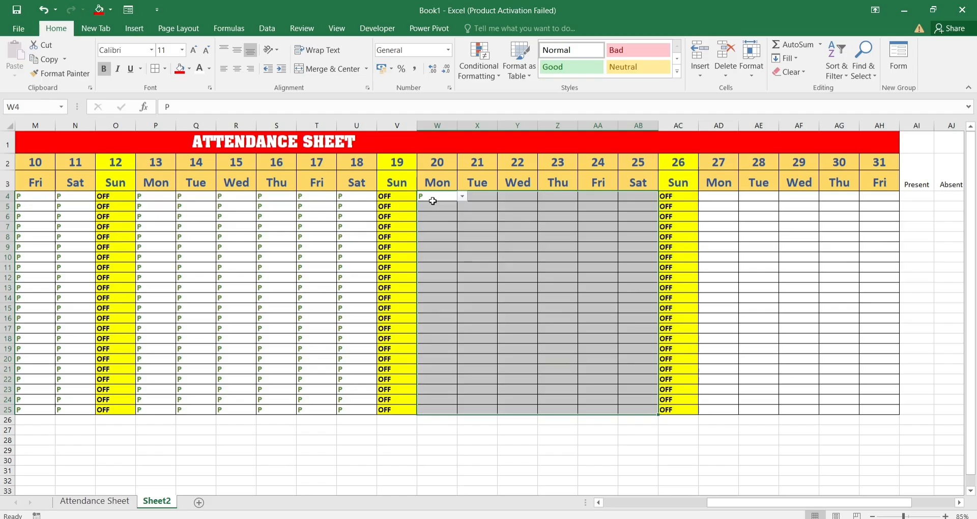
type("P\tP\tP\tP\tP\tP P\tP\tP\tP\tP\tP P\tP\tP\tP\tP\tP P\tP\tP\tP\tP\tP P\tP\tP\tP\tP\tP P\tP\tP\tP\tP\tP P\tP\tP\tP\tP\tP P\tP\tP\tP\tP\tP P\tP\tP\tP\tP\tP P\tP\tP\tP\tP\tP P\tP\tP\tP\tP\tP P\tP\tP\tP\tP\tP P\tP\tP\tP\tP\tP P\tP\tP\tP\tP\tP P\tP\tP\tP\tP\tP P\tP\tP\tP\tP\tP P\tP\tP\tP\tP\tP P\tP\tP\tP\tP\tP P\tP\tP\tP\tP\tP P\tP\tP\tP\tP\tP P\tP\tP\tP\tP\tP P\tP\tP\tP\tP\tP")
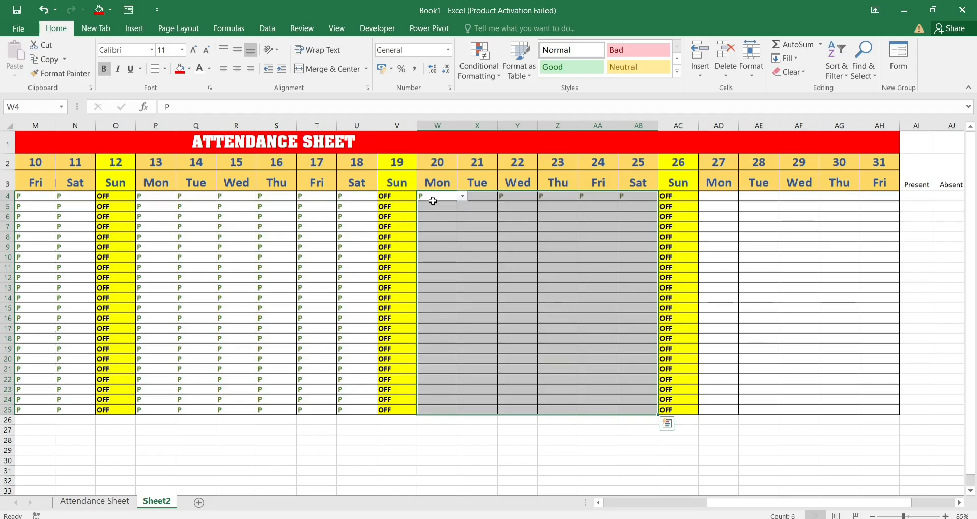
- Fill the attendance cells from the 27th to the 31st with P for all employees
left_click(731, 197)
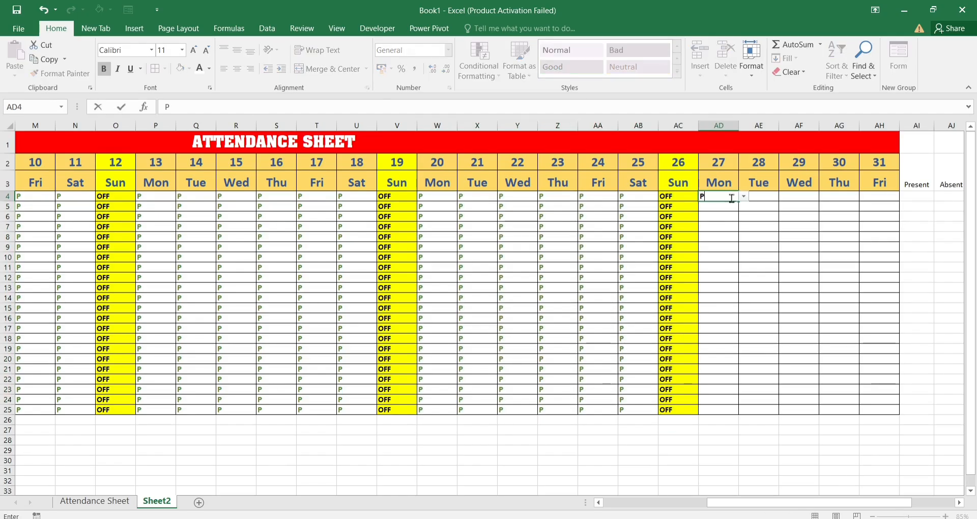
type("P")
key("Return")
key("Up")
key("shift+Right")
key("shift+Right")
key("shift+Right")
key("shift+Right")
key("shift+Down")
key("shift+Down")
key("shift+Down")
key("shift+Down")
key("shift+Down")
key("shift+Down")
key("shift+Down")
key("shift+Down")
key("shift+Down")
key("shift+Down")
key("shift+Down")
key("shift+Down")
key("shift+Down")
key("shift+Down")
key("shift+Down")
key("shift+Down")
key("shift+Down")
key("shift+Down")
key("shift+Down")
key("shift+Down")
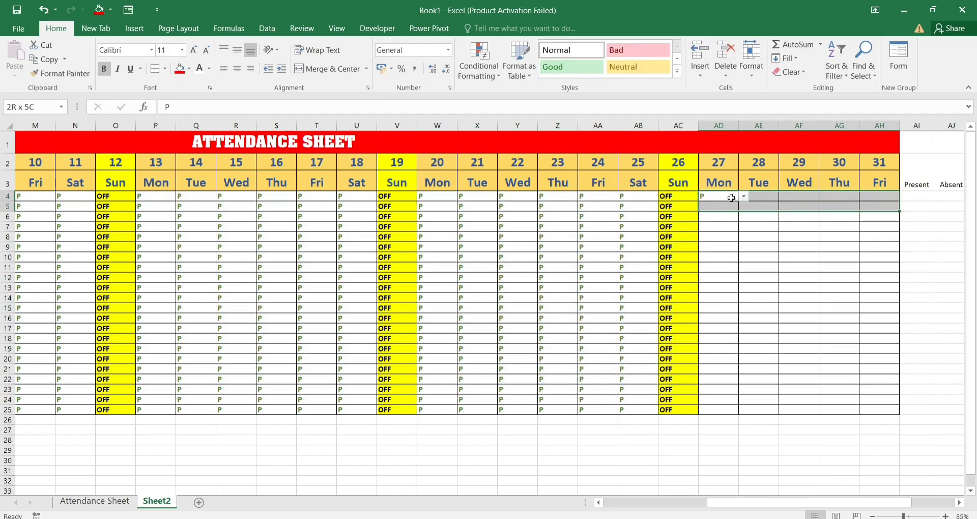
key("shift+Up")
key("shift+Up")
type("P\tP\tP\tP\tP P\tP\tP\tP\tP P\tP\tP\tP\tP P\tP\tP\tP\tP P\tP\tP\tP\tP P\tP\tP\tP\tP P\tP\tP\tP\tP P\tP\tP\tP\tP P\tP\tP\tP\tP P\tP\tP\tP\tP P\tP\tP\tP\tP P\tP\tP\tP\tP P\tP\tP\tP\tP P\tP\tP\tP\tP P\tP\tP\tP\tP P\tP\tP\tP\tP P\tP\tP\tP\tP P\tP\tP\tP\tP P\tP\tP\tP\tP P\tP\tP\tP\tP P\tP\tP\tP\tP P\tP\tP\tP\tP")
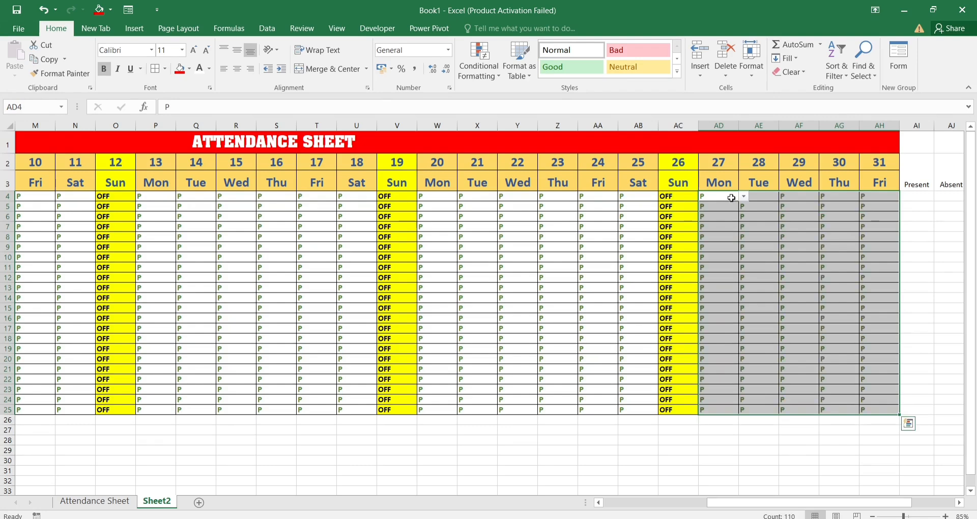
- Make the headers from Present to Net Payment bold and set their font to Americana XBd BT
scroll(871, 221, "right", 3)
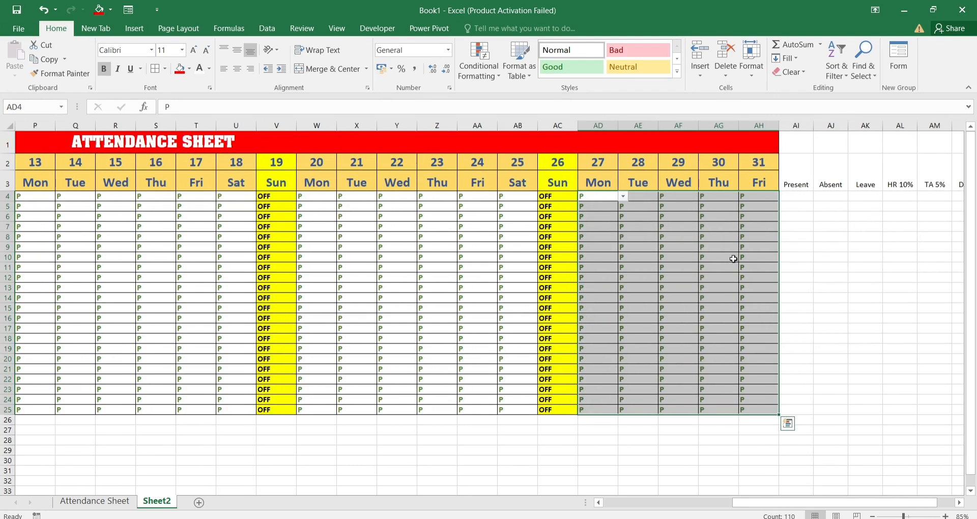
scroll(733, 259, "right", 3)
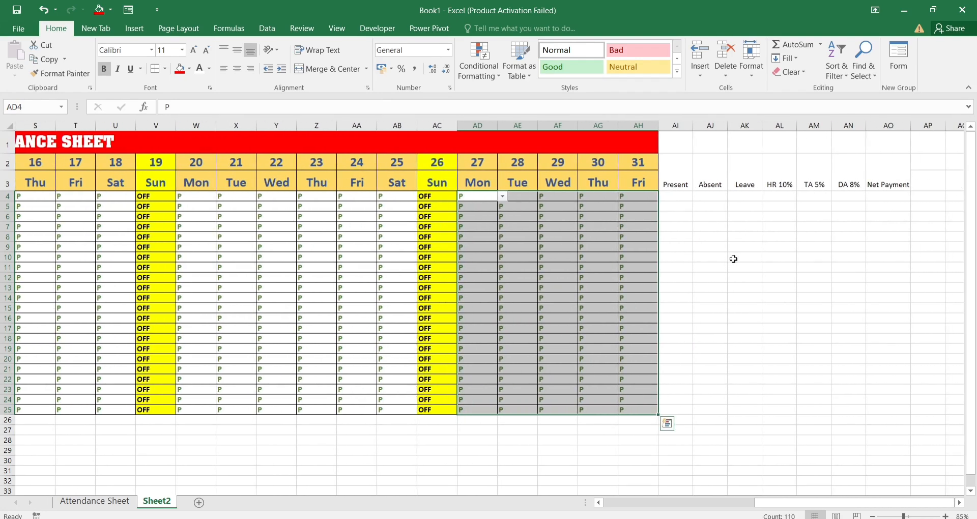
left_click(674, 184)
key("shift+Right")
key("shift+Right")
key("shift+Right")
key("shift+Right")
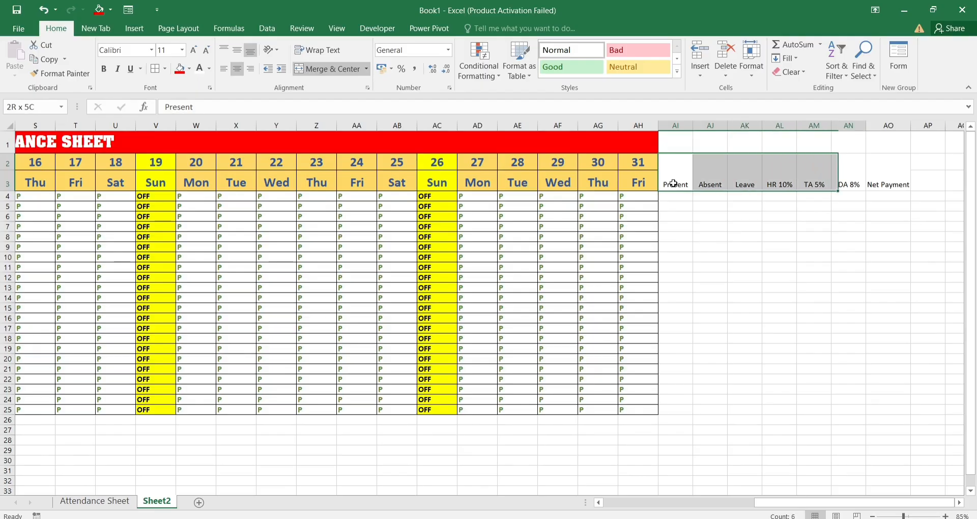
key("shift+Right")
key("shift+Right")
left_click(104, 69)
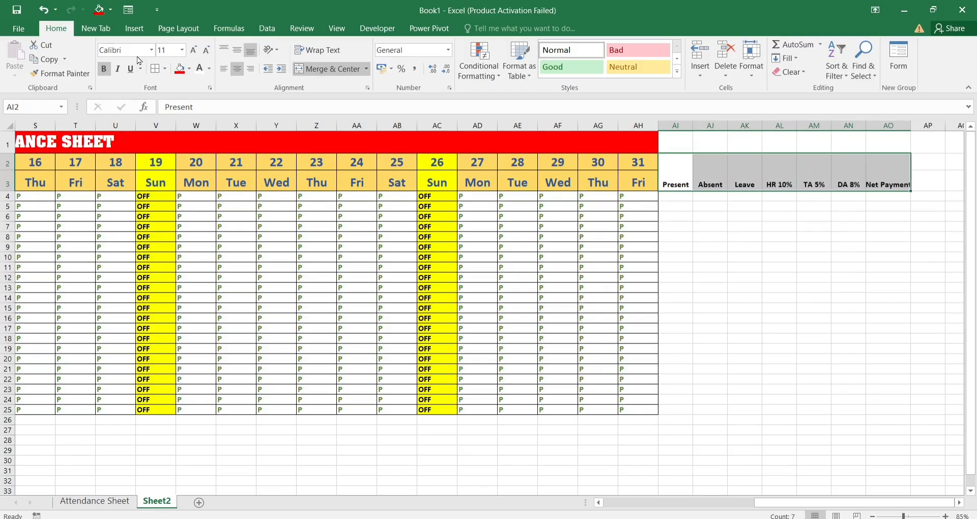
left_click(152, 50)
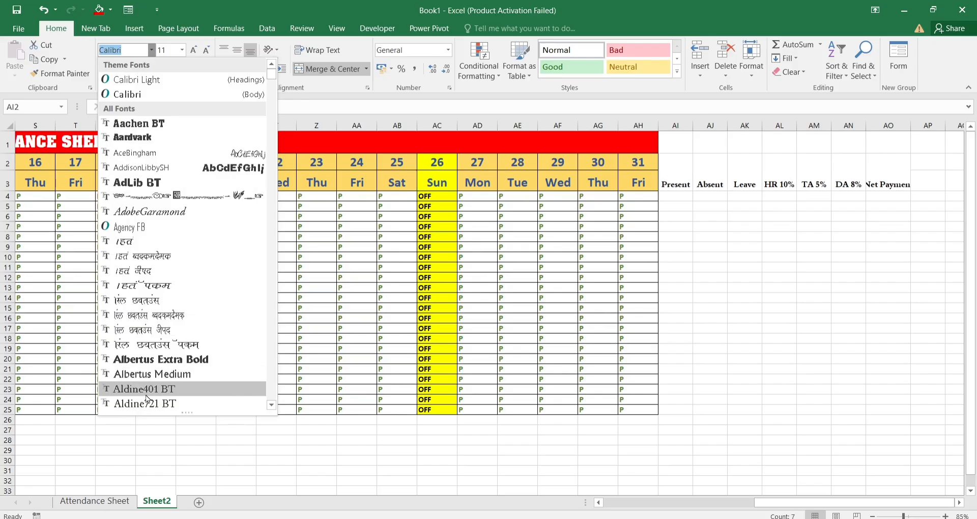
scroll(155, 392, "down", 3)
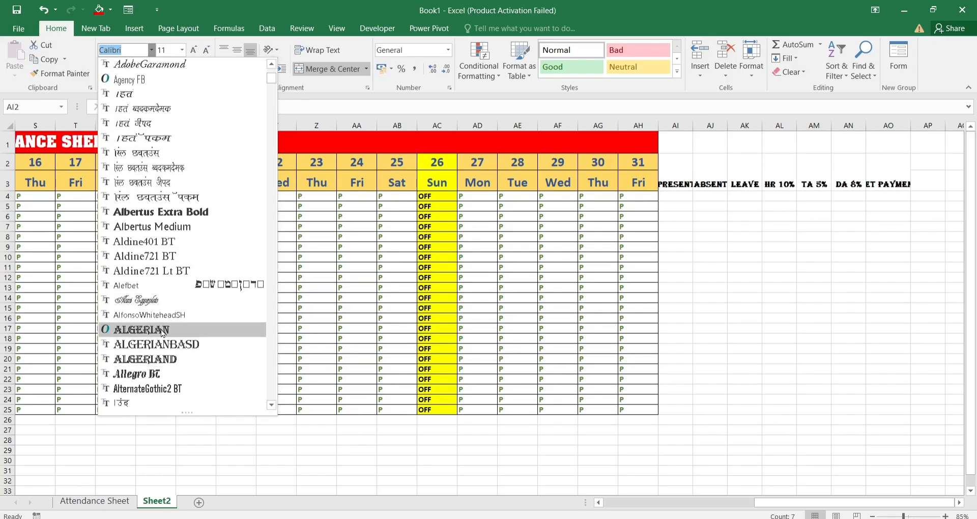
scroll(164, 359, "down", 3)
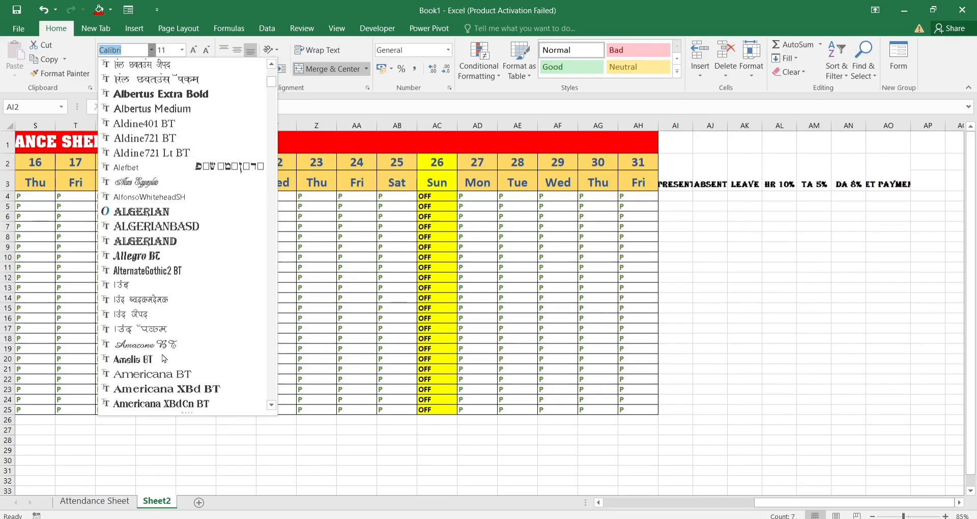
left_click(161, 390)
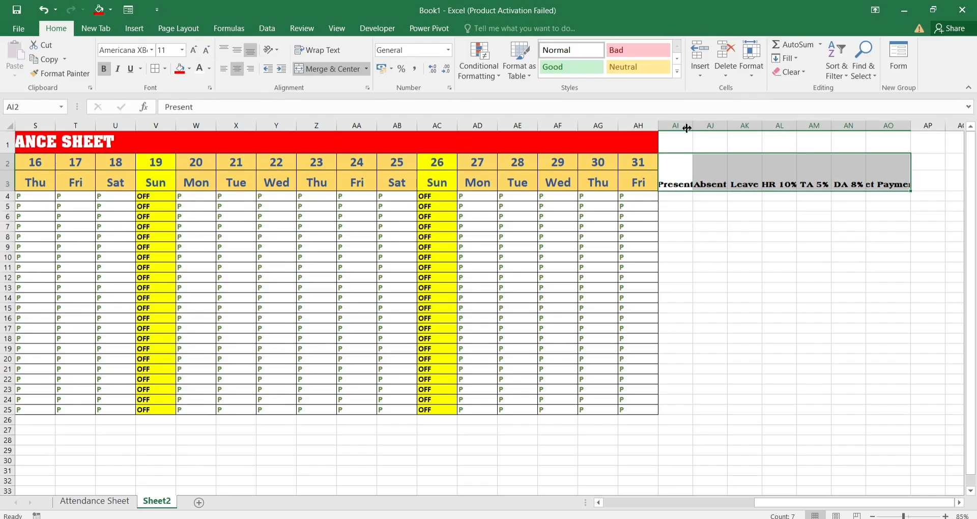
- Autofit the widths of columns AI to AO to their header text
left_click_drag(680, 125, 895, 125)
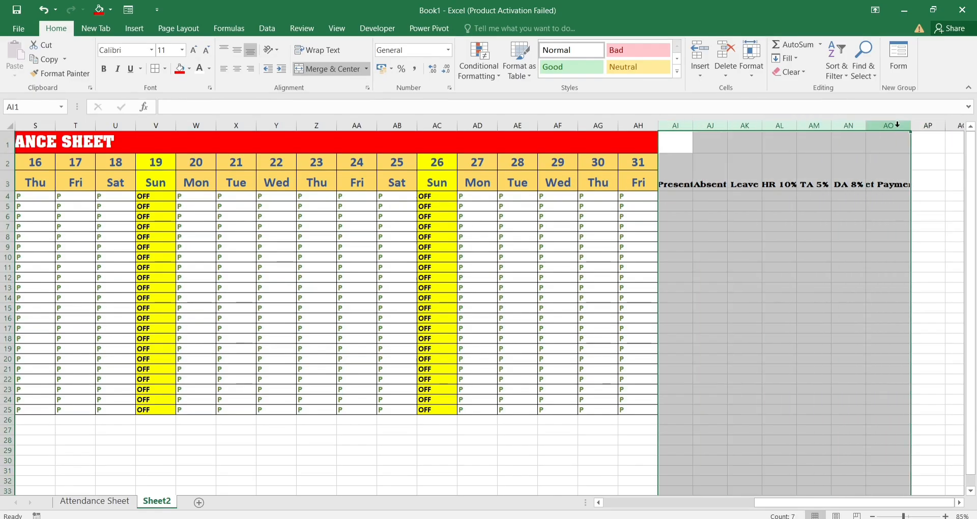
double_click(727, 125)
left_click(727, 123)
- Fill the header cells from Present to Net Payment with a light green theme colour
left_click(858, 171)
left_click_drag(679, 177, 898, 182)
left_click(189, 69)
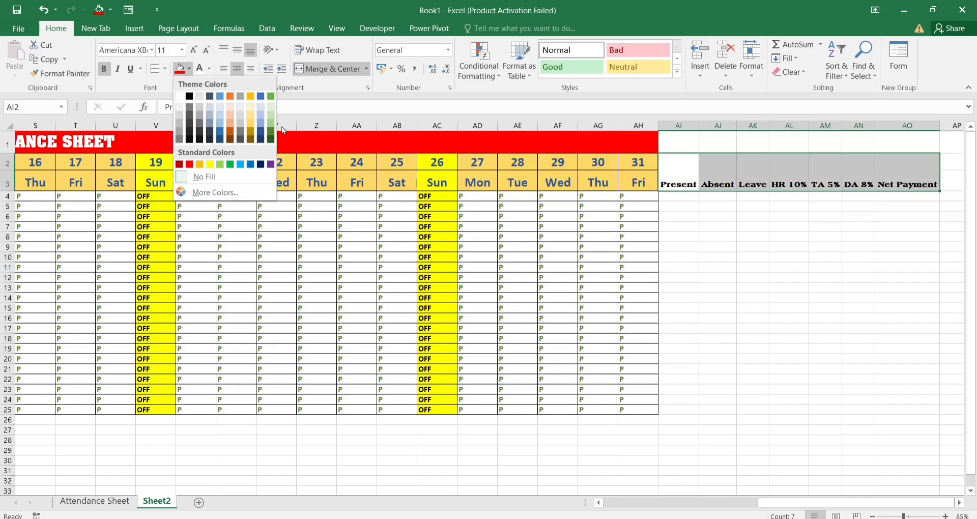
left_click(270, 123)
- Add all borders to the Present to Net Payment block down to row 25 and middle-align its contents vertically
key("shift+Down")
key("shift+Down")
key("shift+Down")
key("shift+Down")
key("shift+Down")
key("shift+Down")
key("shift+Down")
key("shift+Down")
key("shift+Down")
key("shift+Down")
key("shift+Down")
key("shift+Down")
key("shift+Down")
key("shift+Down")
key("shift+Down")
key("shift+Down")
key("shift+Down")
key("shift+Down")
key("shift+Down")
key("shift+Down")
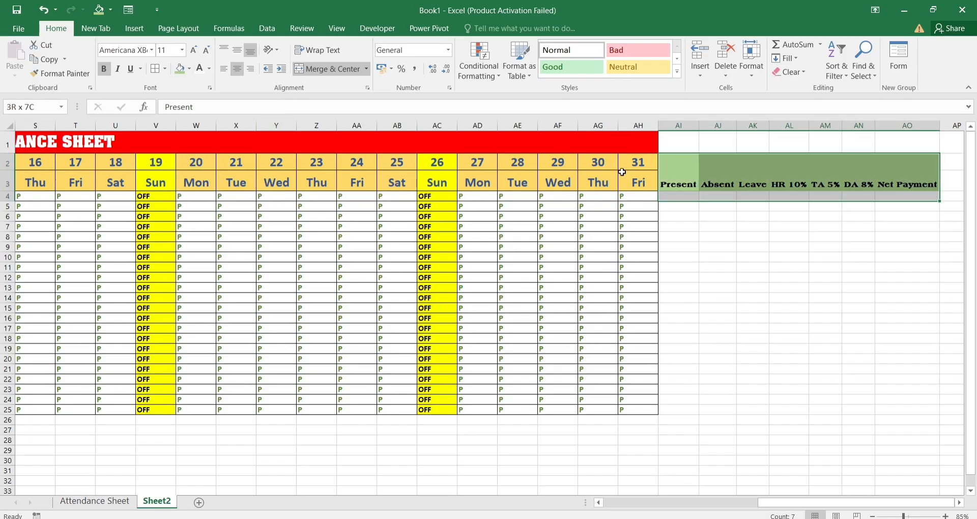
left_click(155, 69)
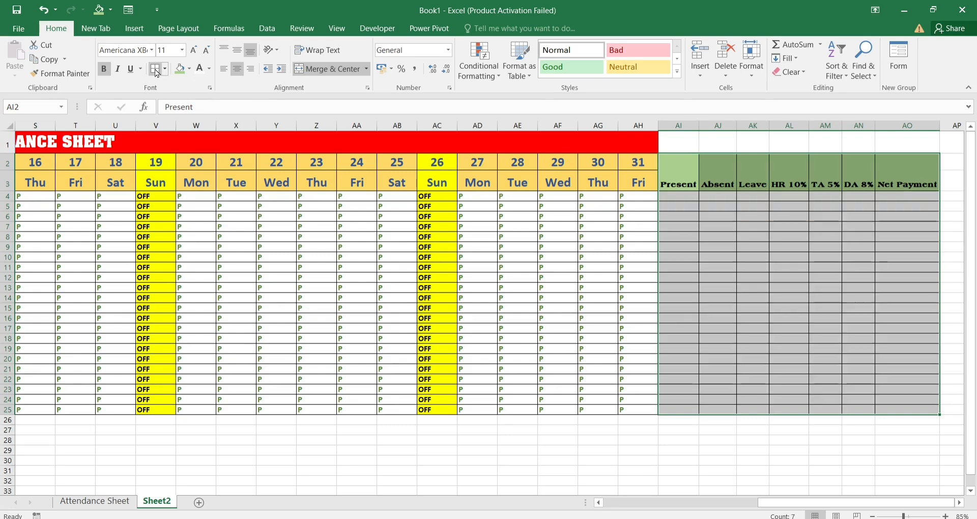
left_click(237, 50)
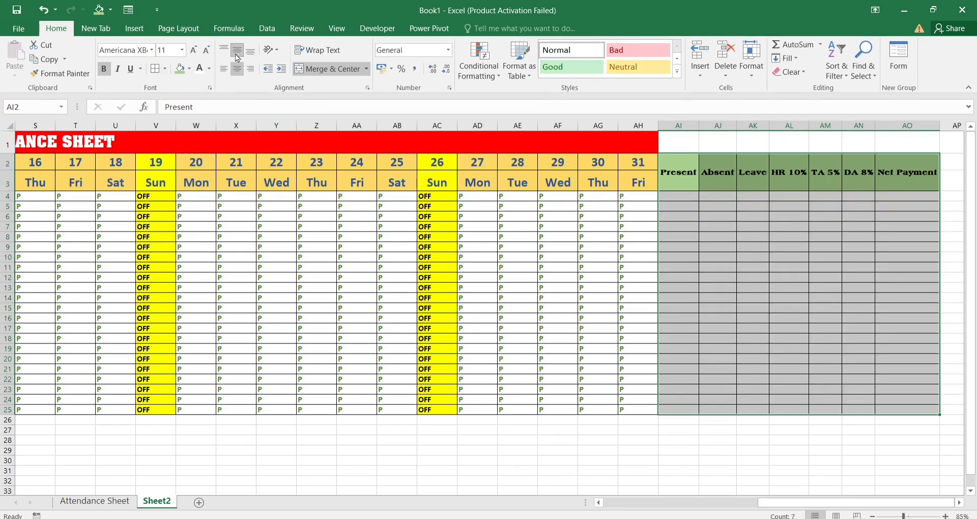
- Set the font of the Present to Net Payment block to standard yellow at size 18
left_click(208, 71)
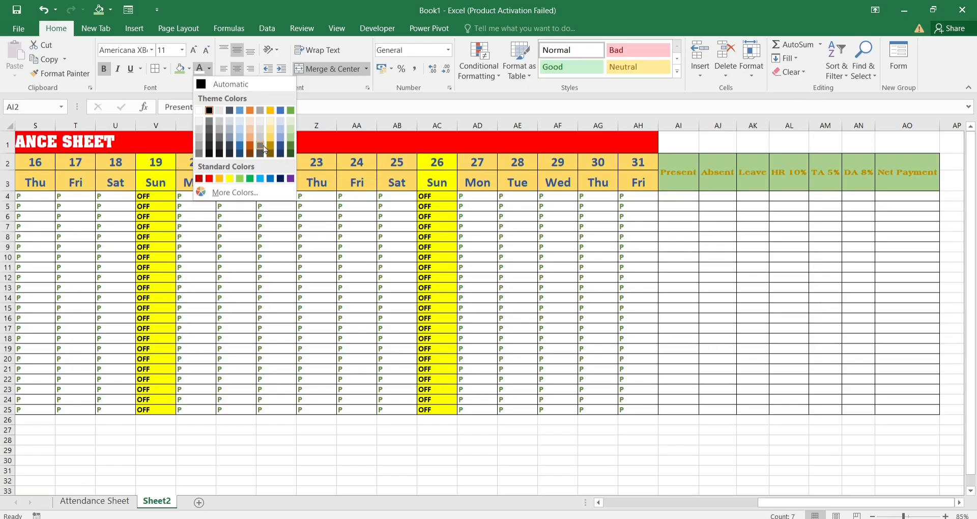
left_click(229, 178)
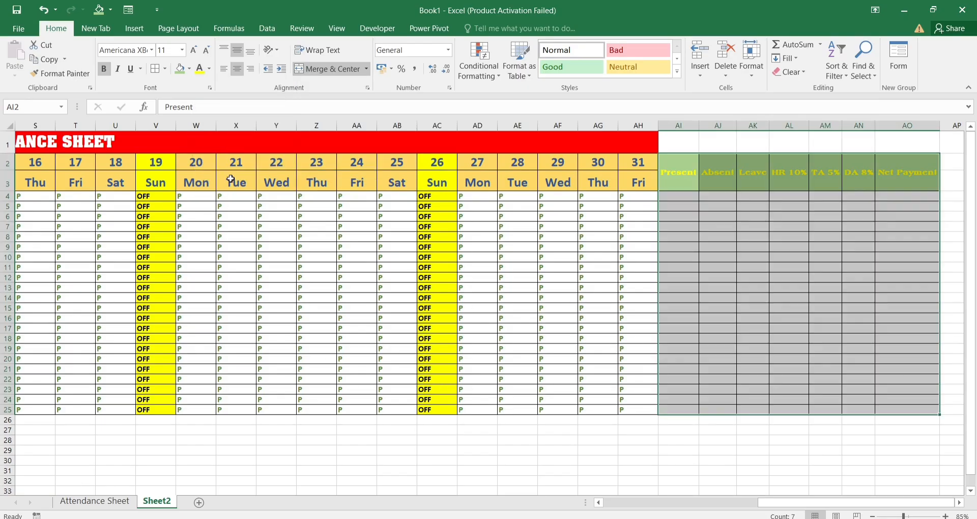
left_click(168, 49)
type("18")
key("Return")
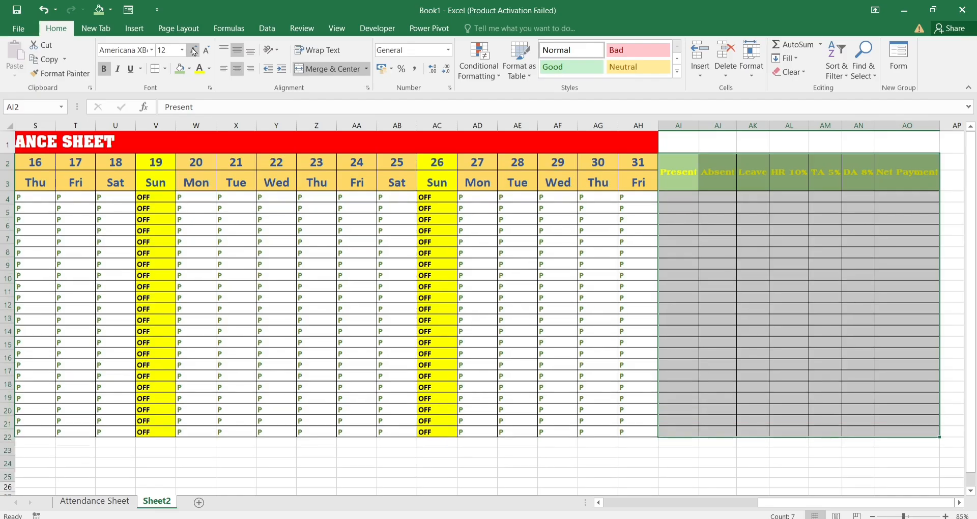
- Refit the widths of columns AI to AO to the enlarged header text
left_click_drag(678, 125, 916, 123)
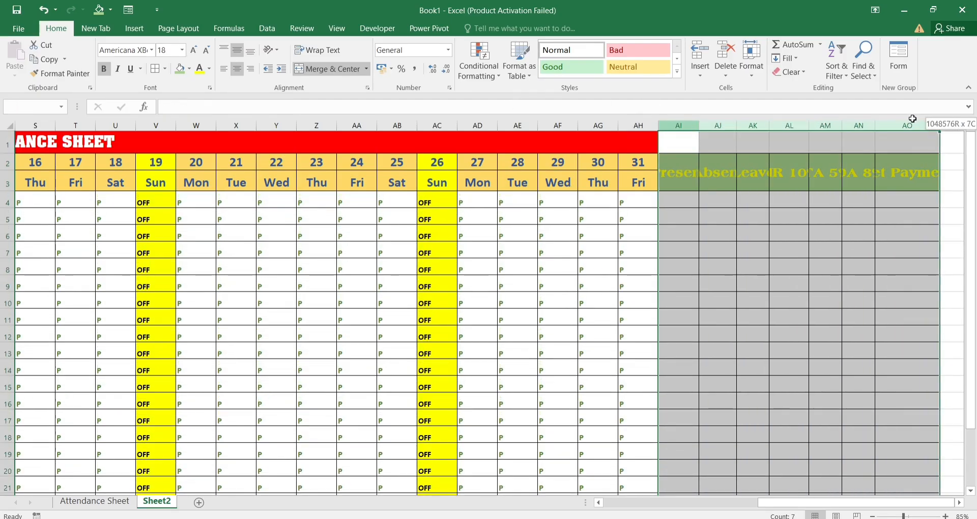
key("alt+h")
key("o")
key("i")
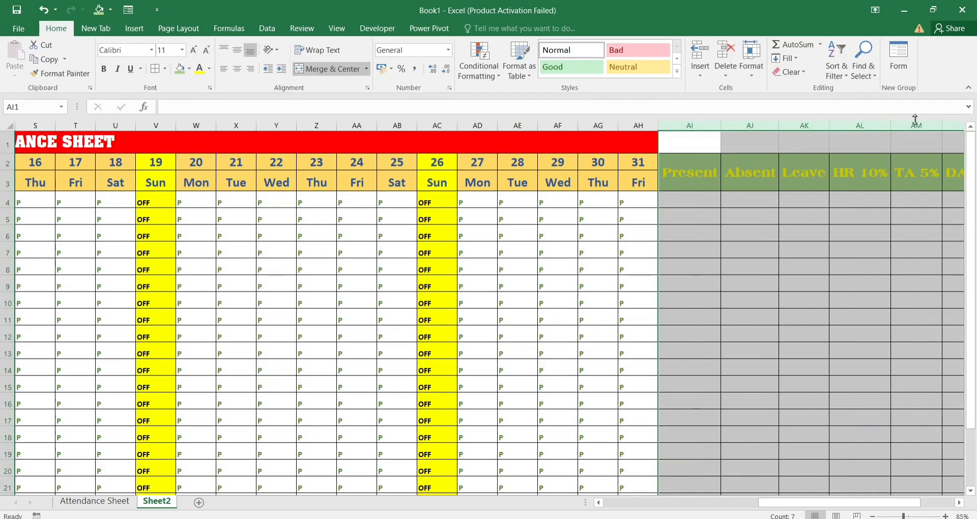
- Mark EMP10004 as P in the empty attendance cell for the 1st
left_click(688, 197)
scroll(702, 203, "right", 4)
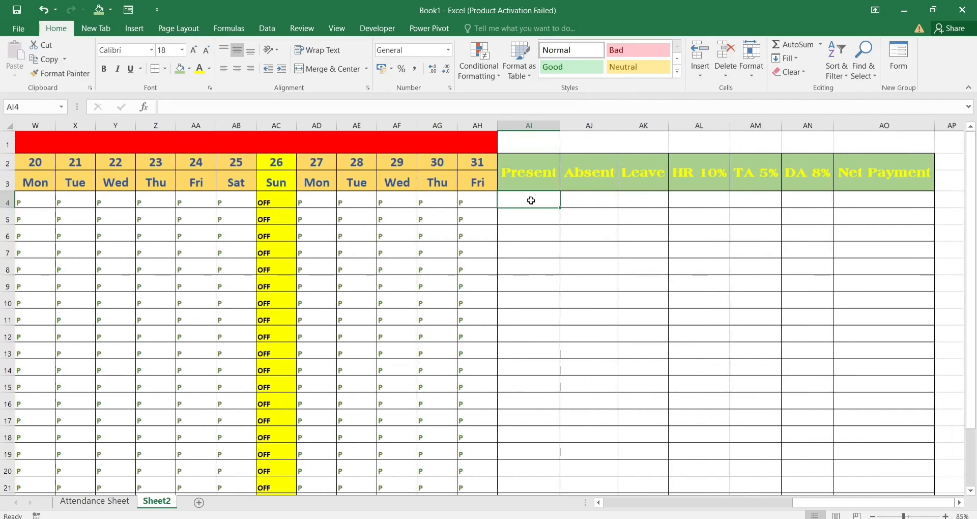
scroll(530, 200, "left", 8)
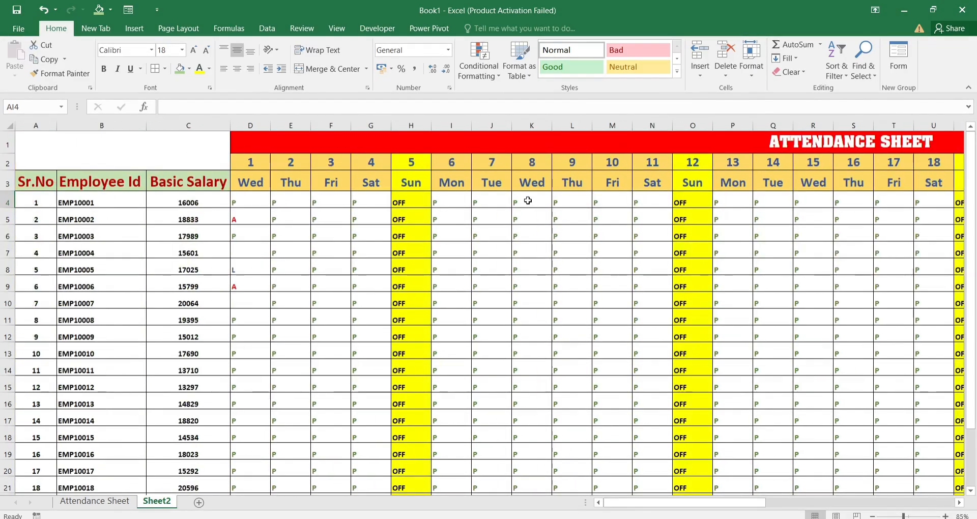
left_click(245, 243)
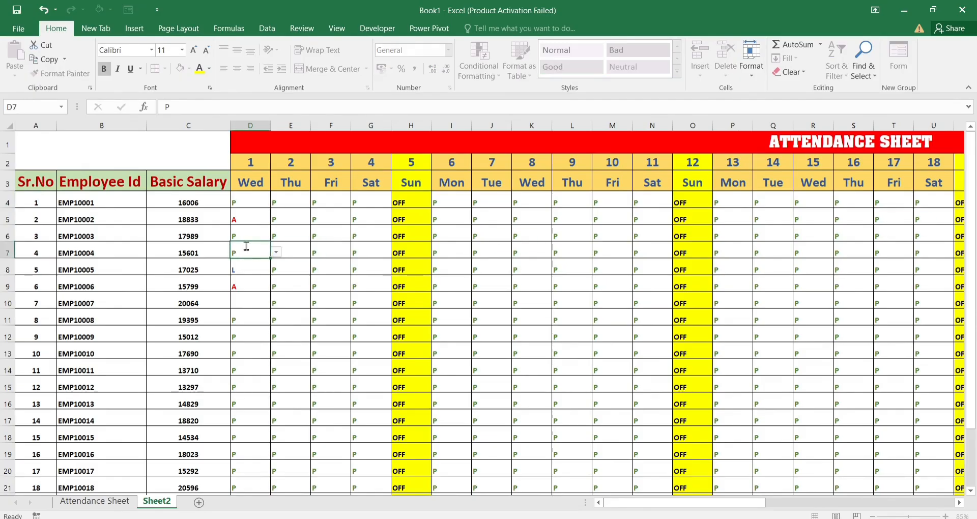
type("P")
key("Return")
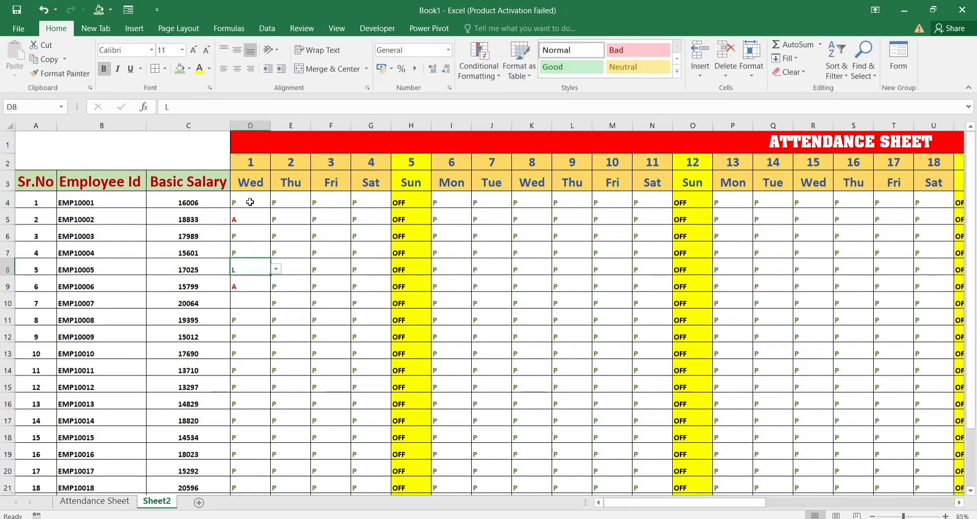
scroll(255, 202, "right", 8)
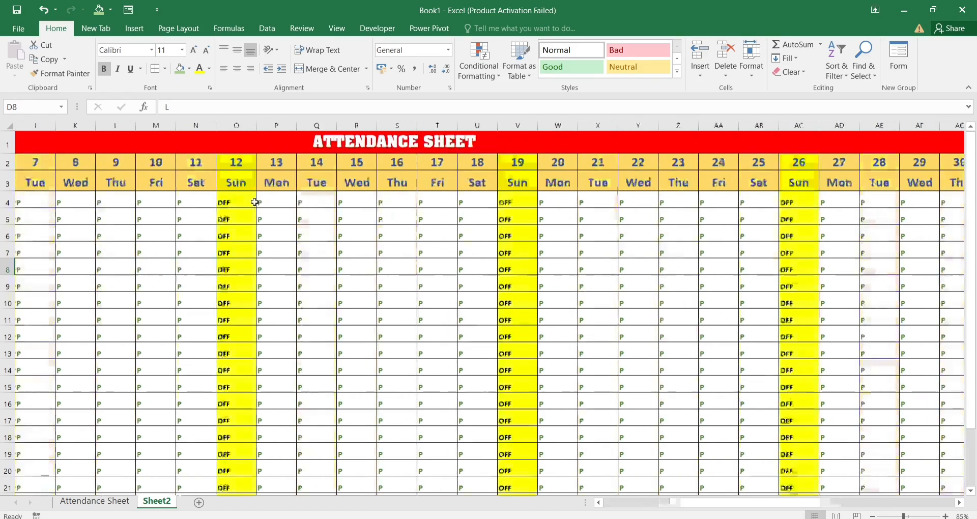
left_click_drag(553, 190, 552, 202)
left_click(552, 202)
left_click(603, 202)
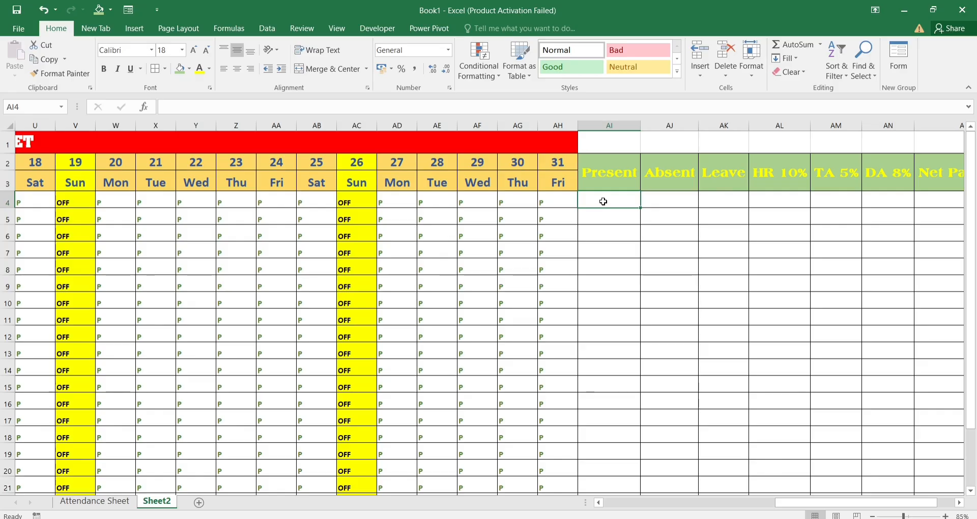
type("=")
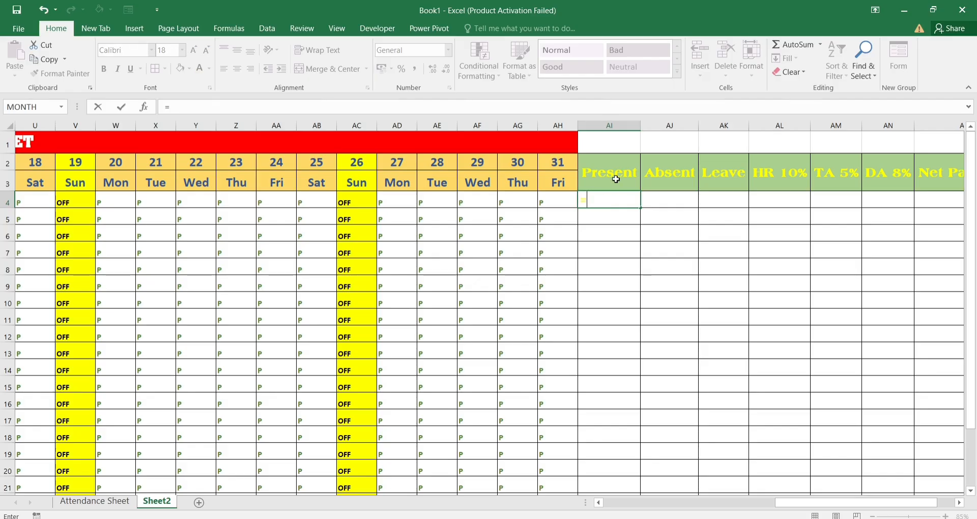
key("Escape")
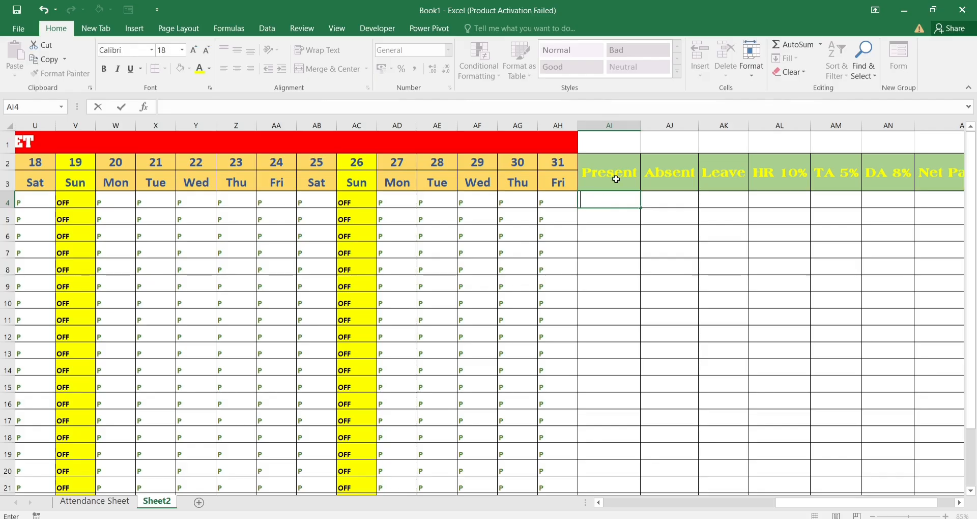
- Change the font colour of the Present to Net Payment headers to black
left_click(615, 179)
key("shift+Right")
key("shift+Right")
key("shift+Right")
key("shift+Right")
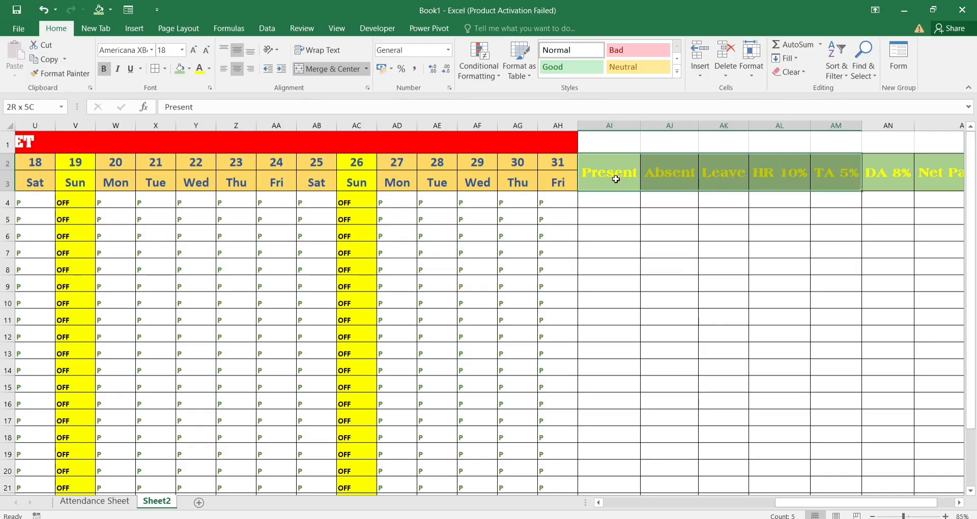
key("shift+Right")
key("shift+Right")
key("shift+Right")
key("shift+Left")
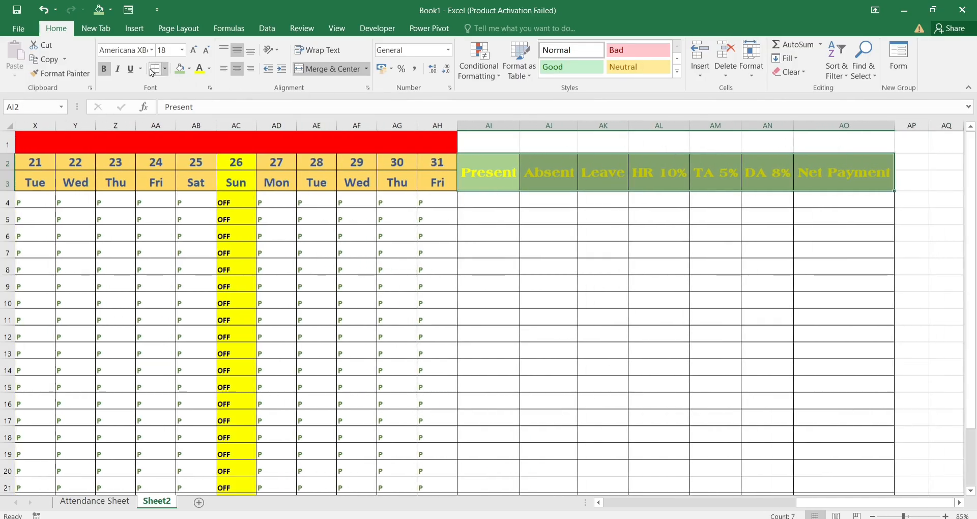
left_click(209, 69)
left_click(210, 111)
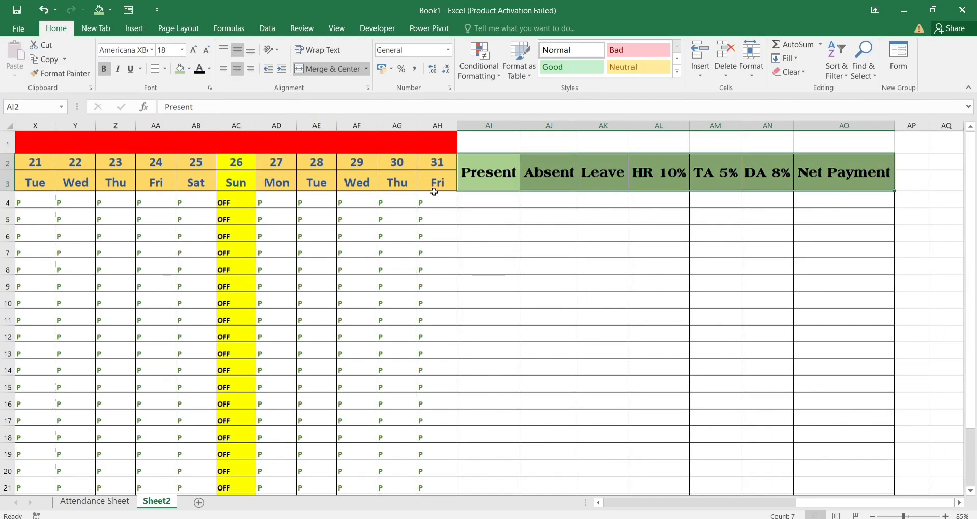
- Change the font colour of the empty cells under Present to Net Payment, AI4 to AO25, to black
left_click(478, 203)
type("=")
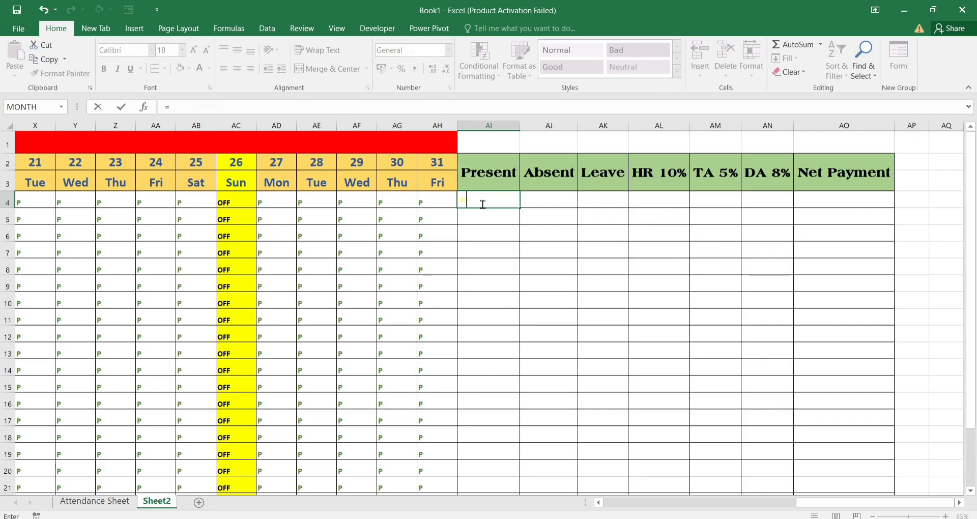
key("BackSpace")
key("shift+Right")
key("shift+Right")
key("shift+Right")
key("shift+Right")
key("shift+Right")
key("shift+Right")
key("shift+Right")
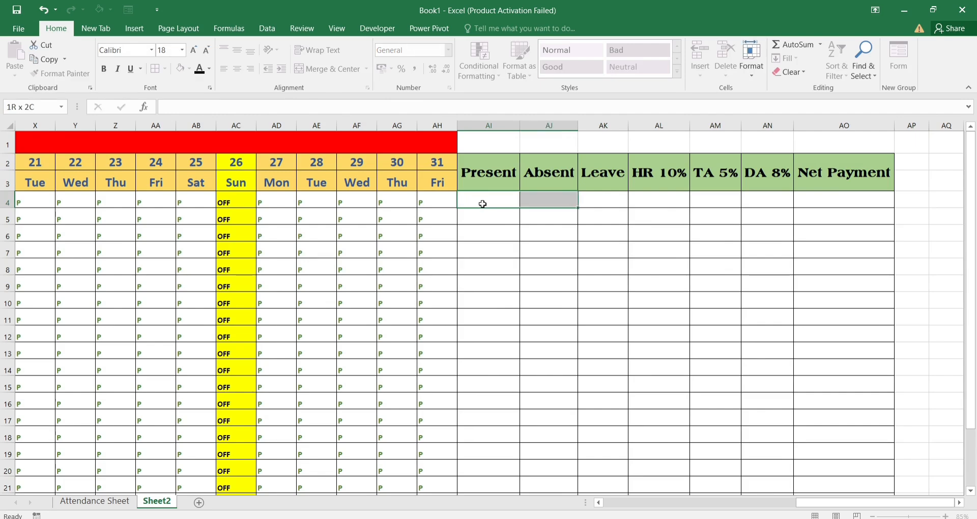
key("shift+Left")
key("shift+Down")
key("shift+Down")
key("shift+Down")
key("shift+Down")
key("shift+Down")
key("shift+Down")
key("shift+Down")
key("shift+Down")
key("shift+Down")
key("shift+Down")
key("shift+Down")
key("shift+Down")
key("shift+Down")
key("shift+Down")
key("shift+Down")
key("shift+Down")
key("shift+Down")
key("shift+Down")
key("shift+Down")
key("shift+Down")
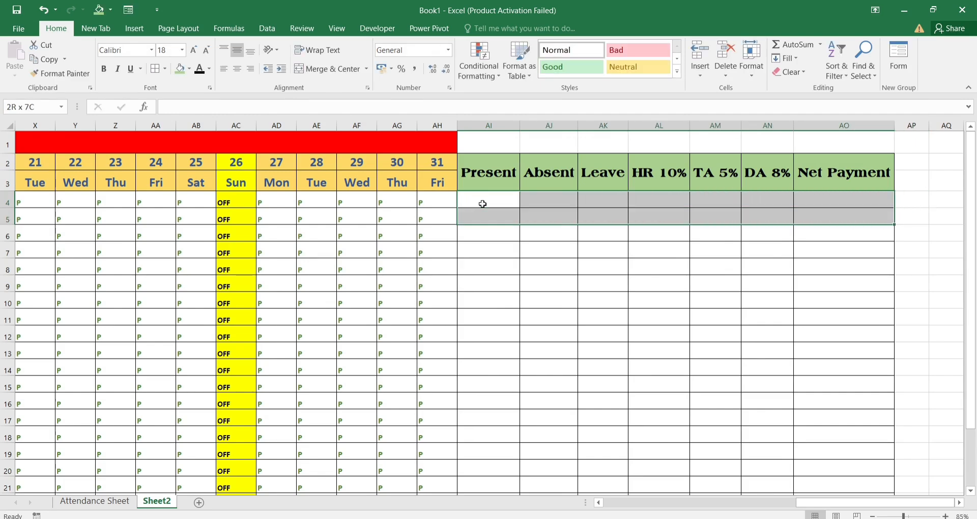
key("shift+Up")
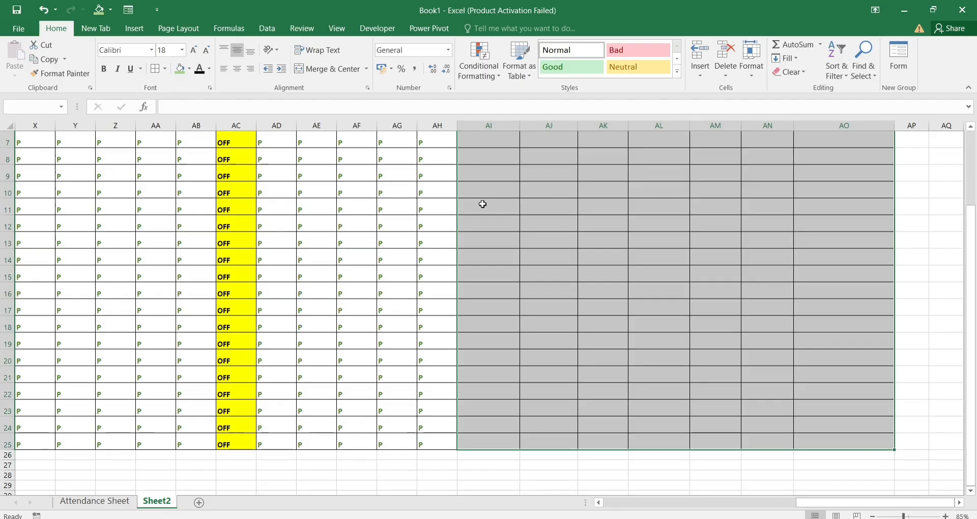
scroll(549, 255, "up", 2)
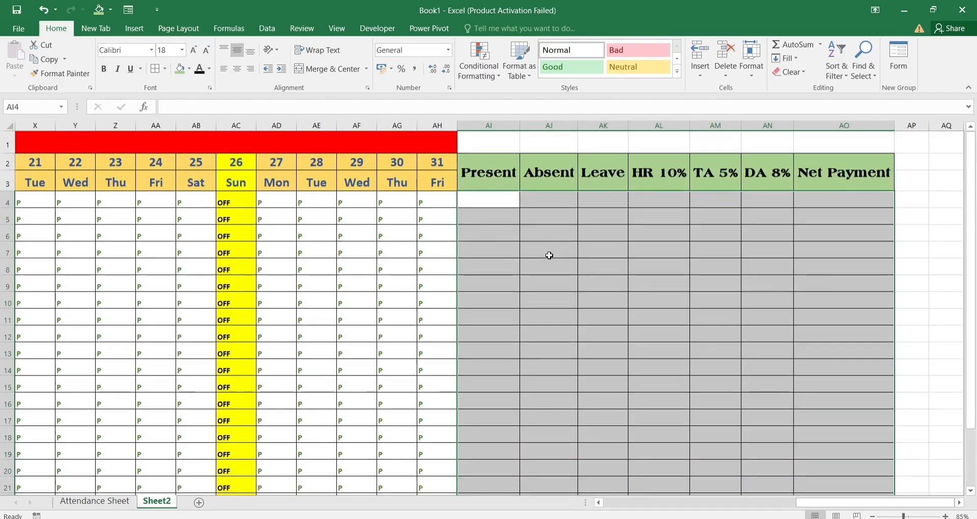
- Count the first employee's present days in AI4 with the formula =COUNTIF(D4:AH4,"P")
left_click(467, 200)
type("=")
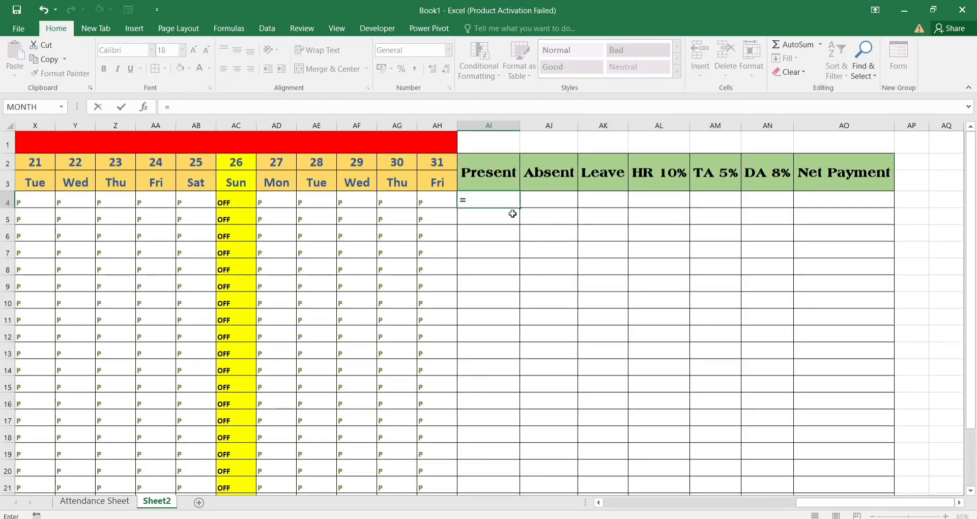
type("COUNT")
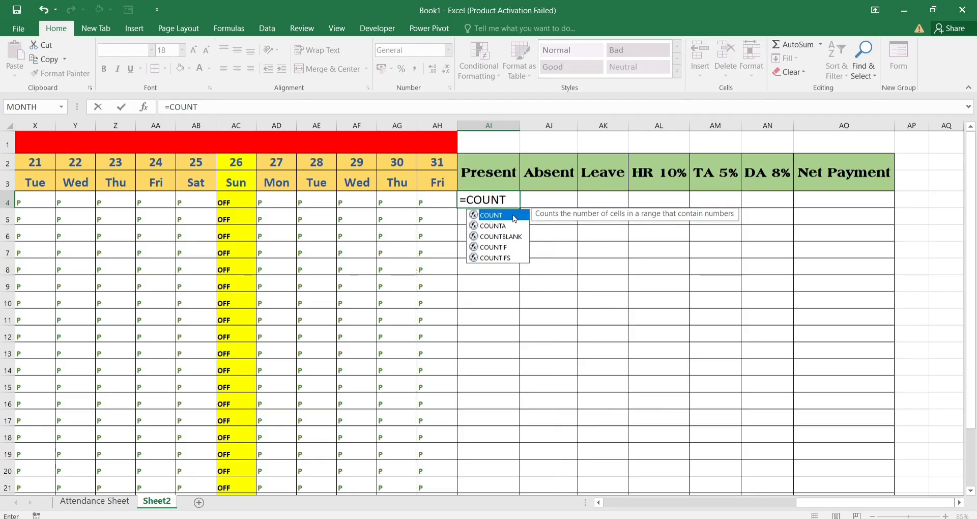
type("IF(")
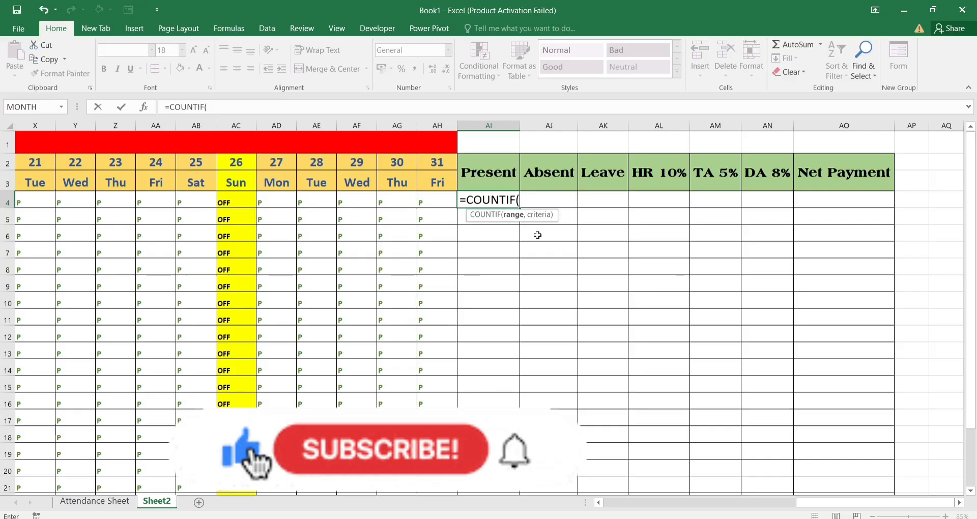
type("d4")
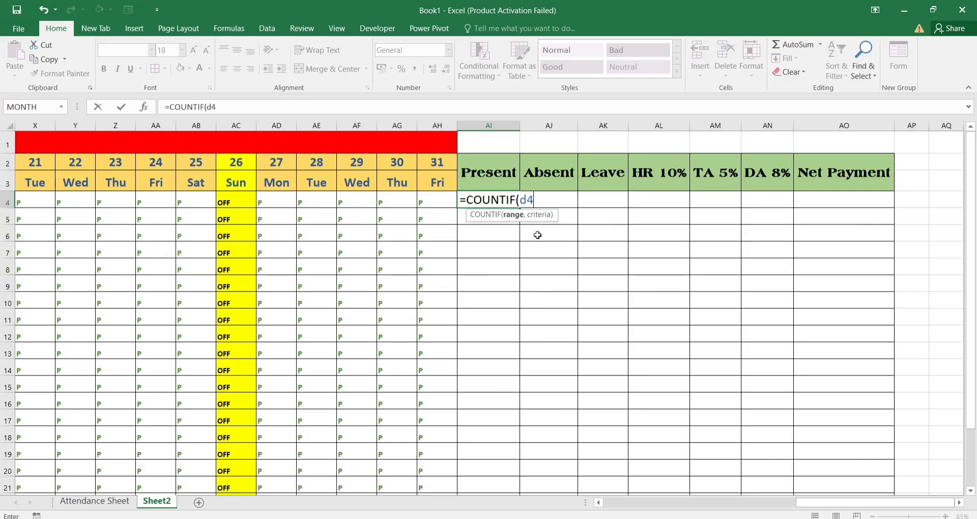
type(":ah4")
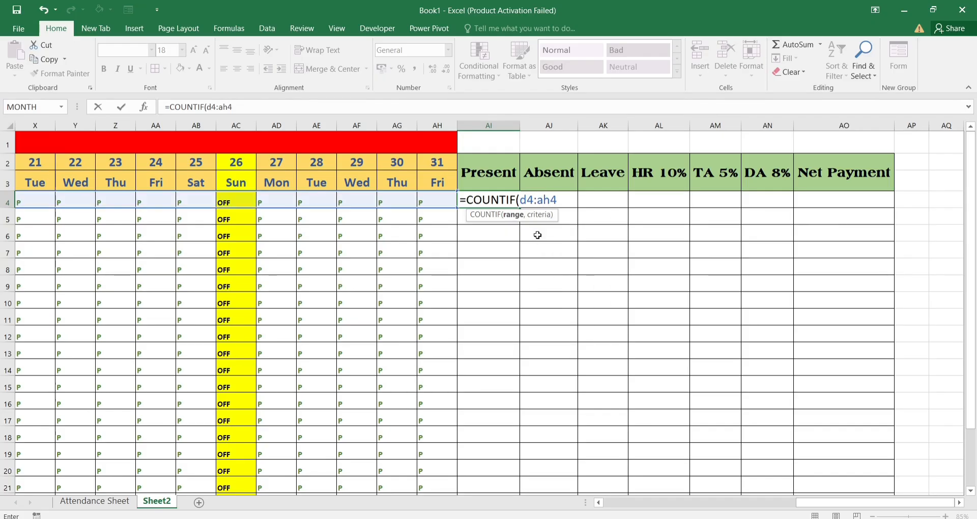
scroll(537, 235, "left", 10)
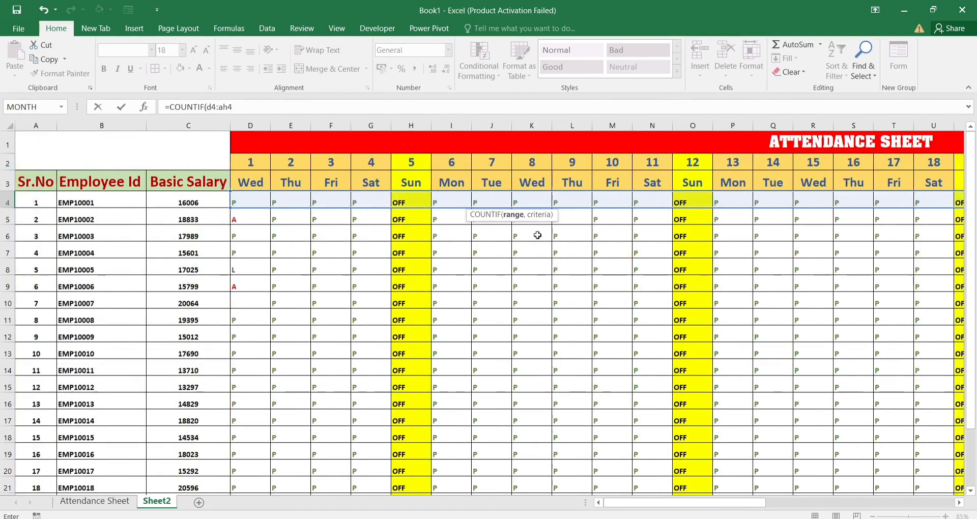
scroll(537, 235, "right", 3)
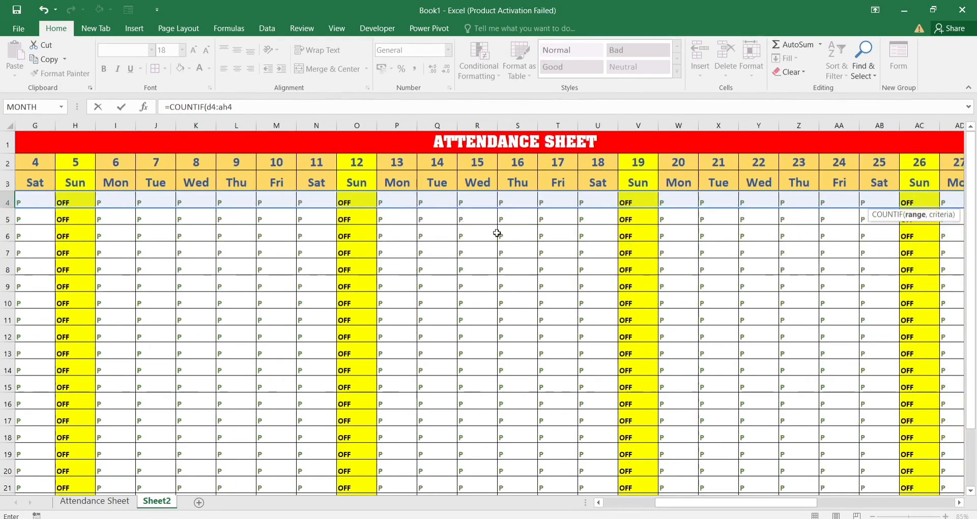
scroll(765, 195, "right", 5)
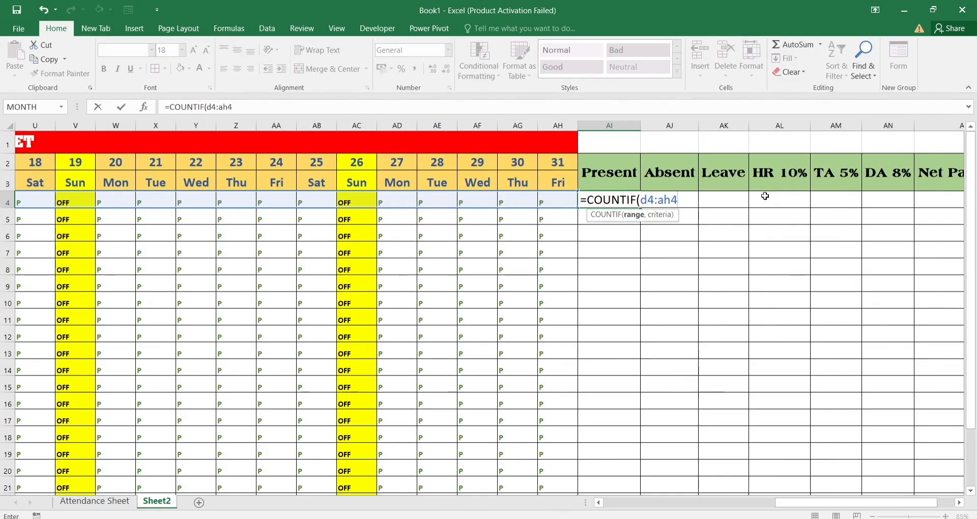
type(",\"P\"")
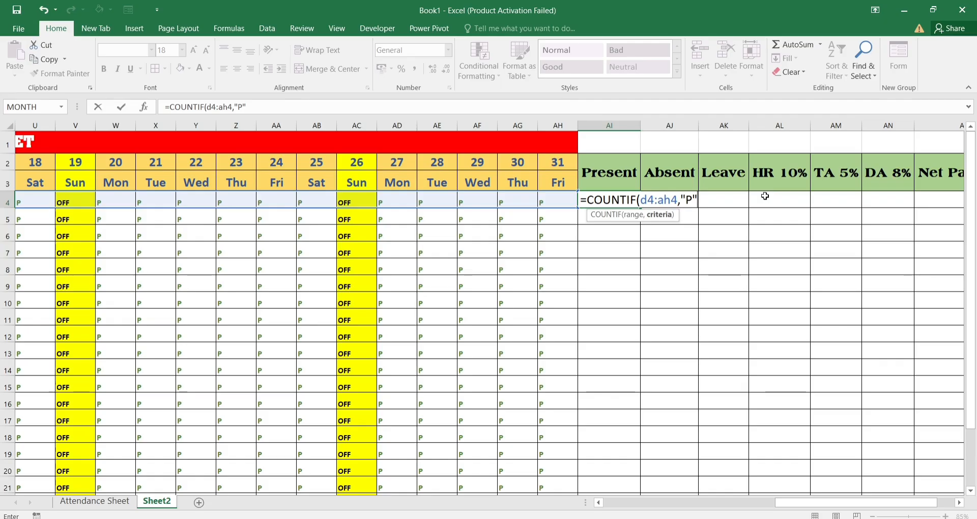
type(")")
key("Return")
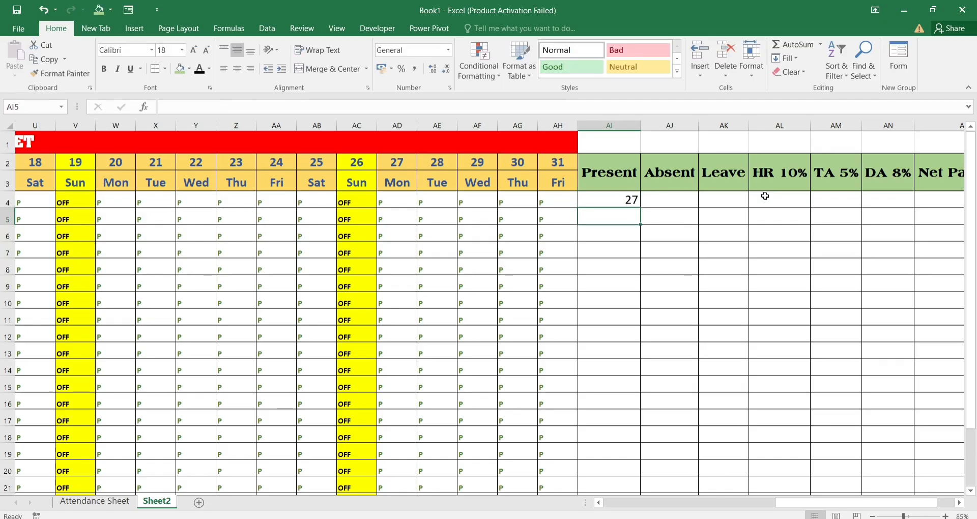
left_click(638, 200)
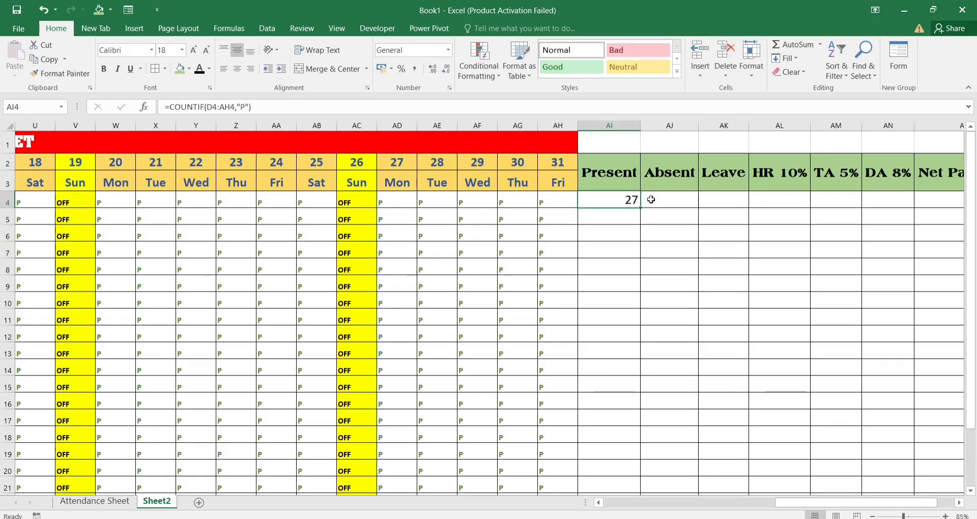
- Count the first employee's absent days in AJ4 with the formula =COUNTIF(D4:AH4,"A")
left_click(653, 199)
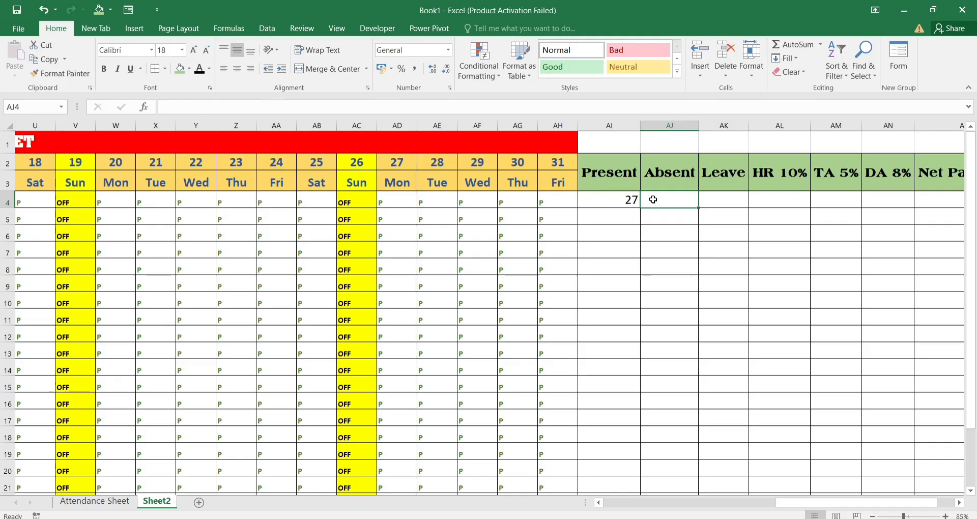
type("=")
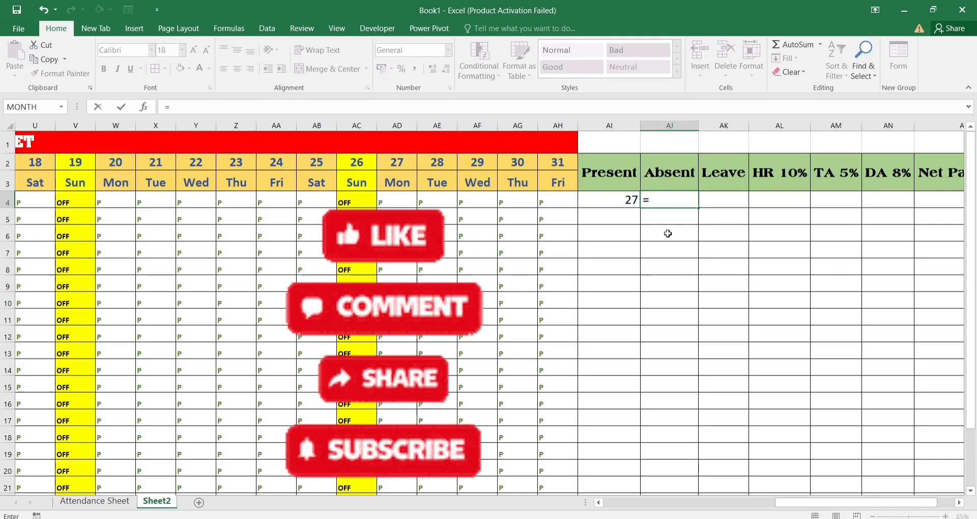
type("COUNTIF(")
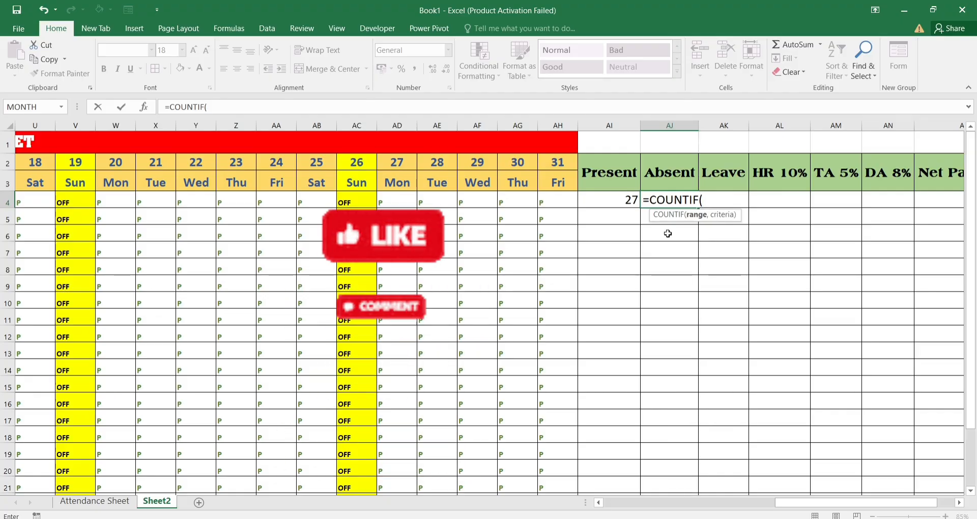
type("D4")
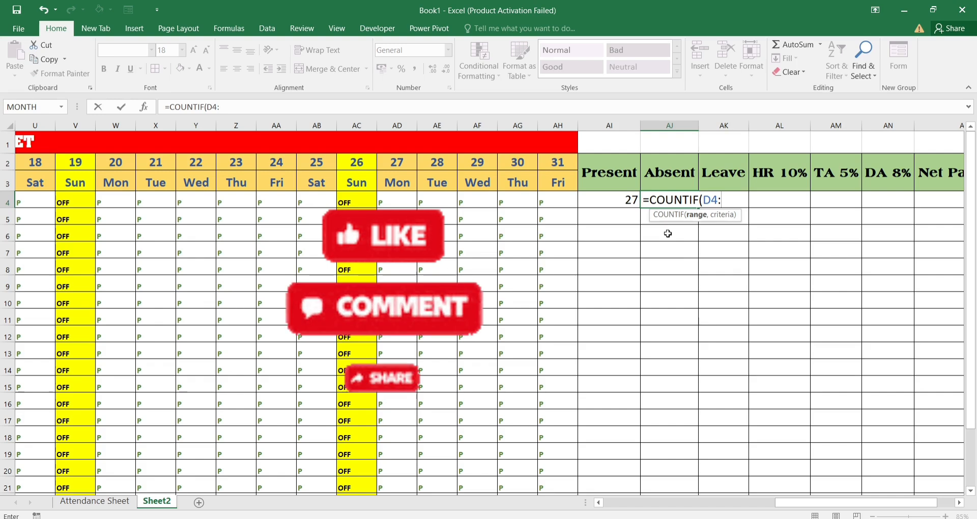
type(":AH4")
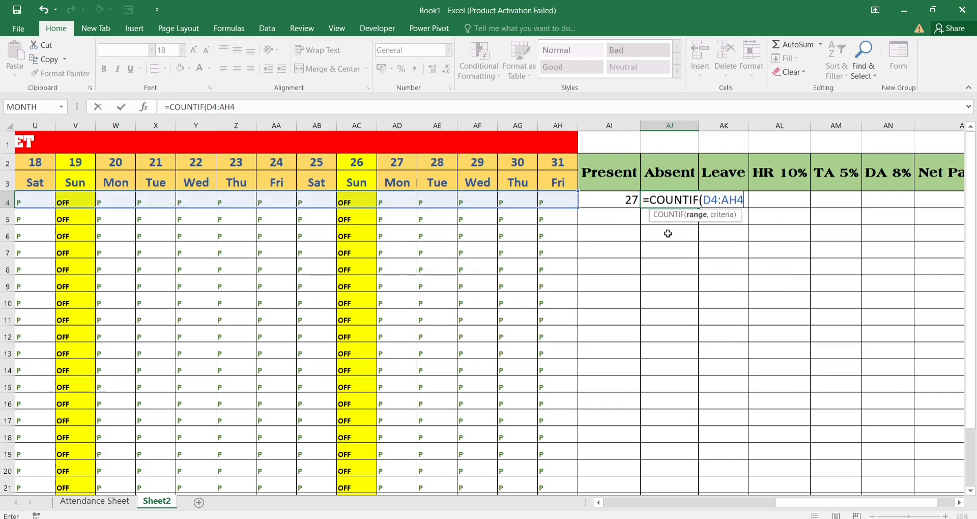
type(",\"A\"")
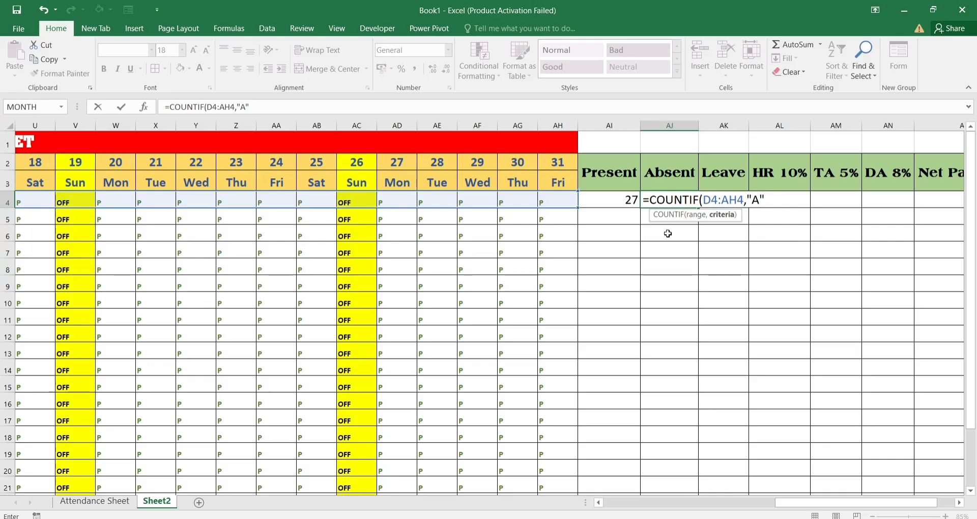
type(")")
key("Tab")
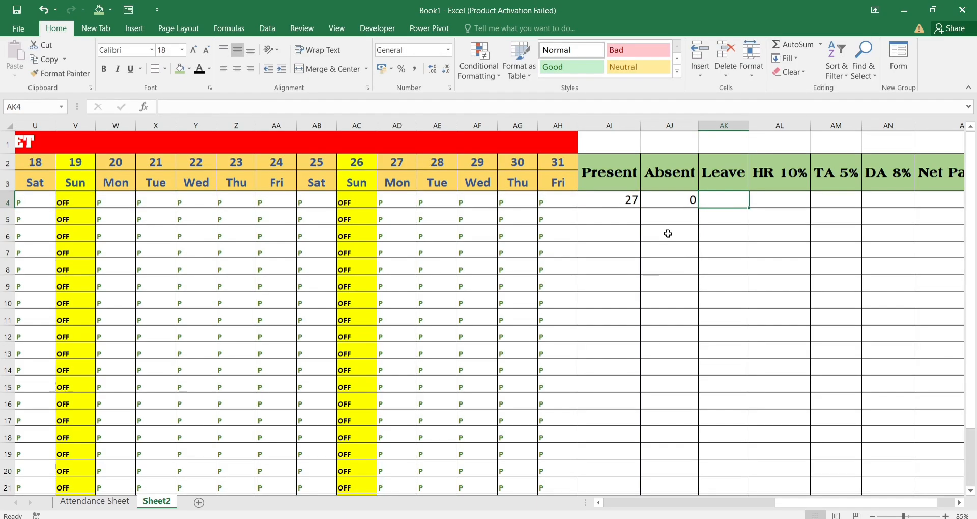
- Mark EMP10001 as A for the 30th in cell AG4
left_click(511, 208)
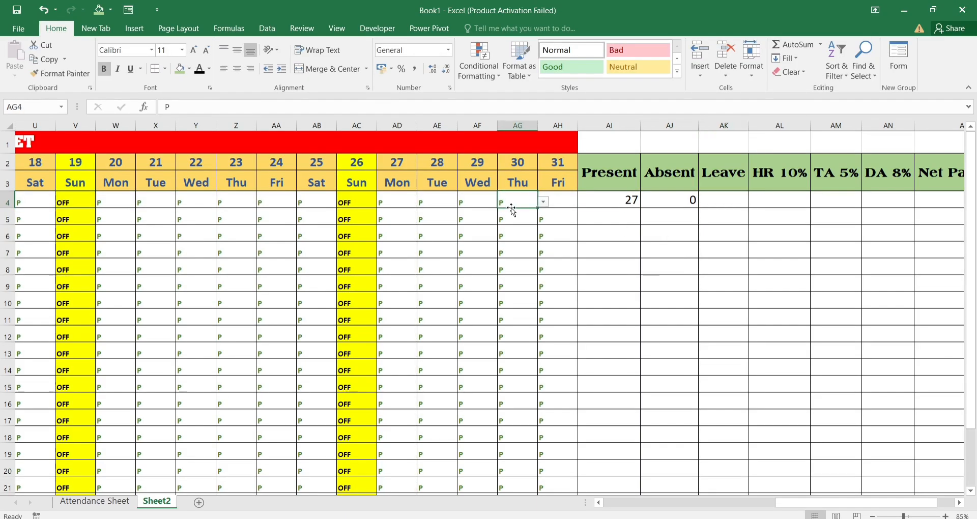
type("A")
key("Return")
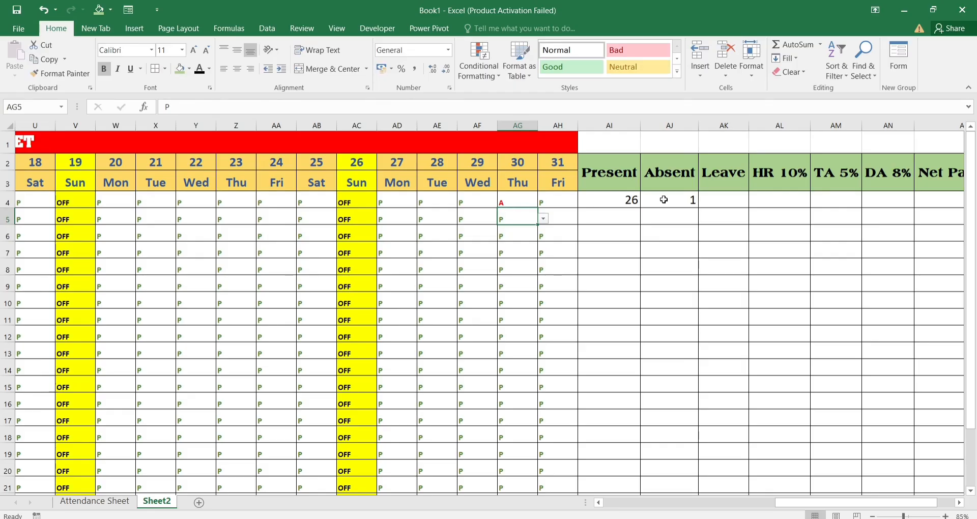
- Count the first employee's leave days in AK4 with the formula =COUNTIF(D4:AH4,"L")
left_click(721, 201)
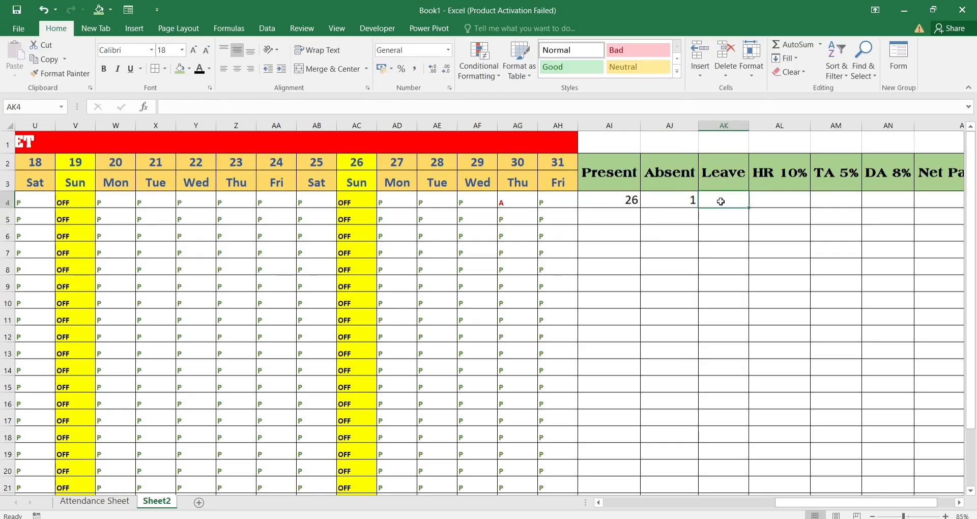
type("=COUN")
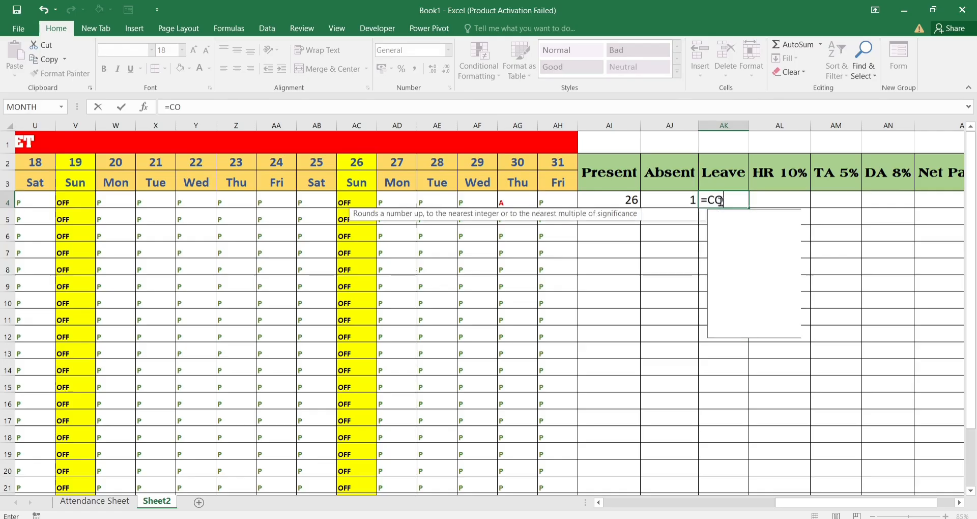
key("Down")
key("Down")
key("Down")
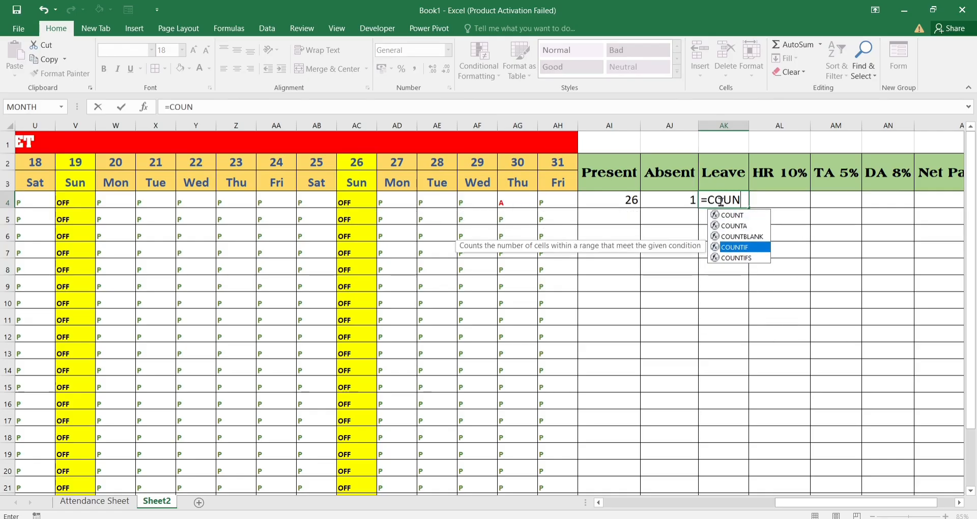
key("Tab")
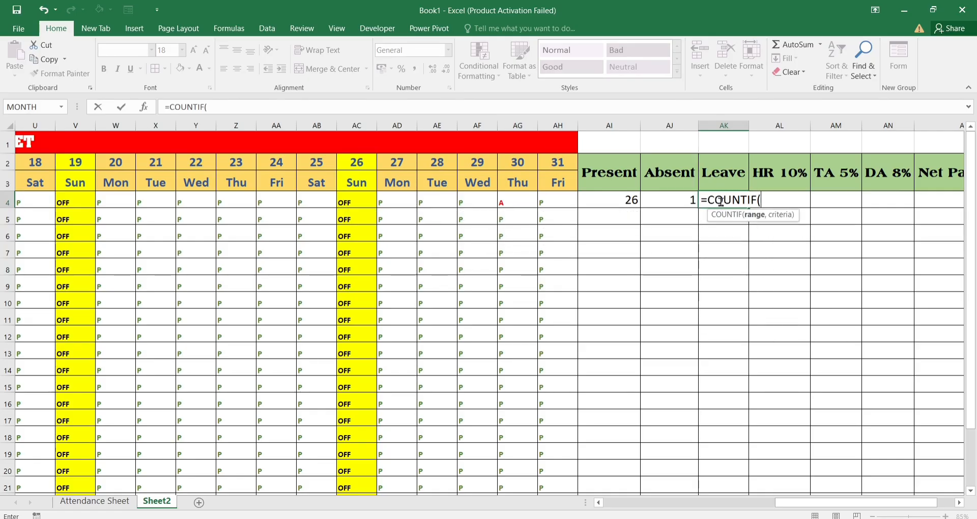
type("D4:AH4")
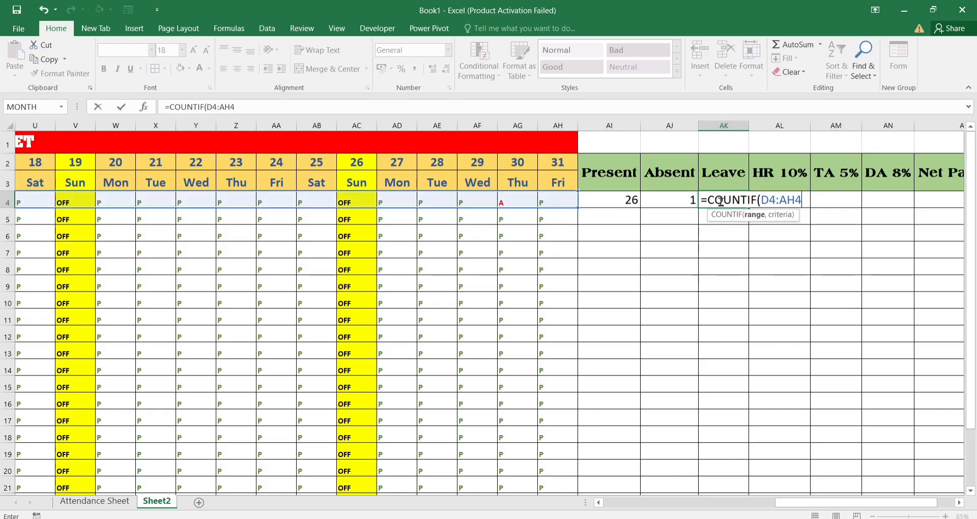
type(",\"L\"")
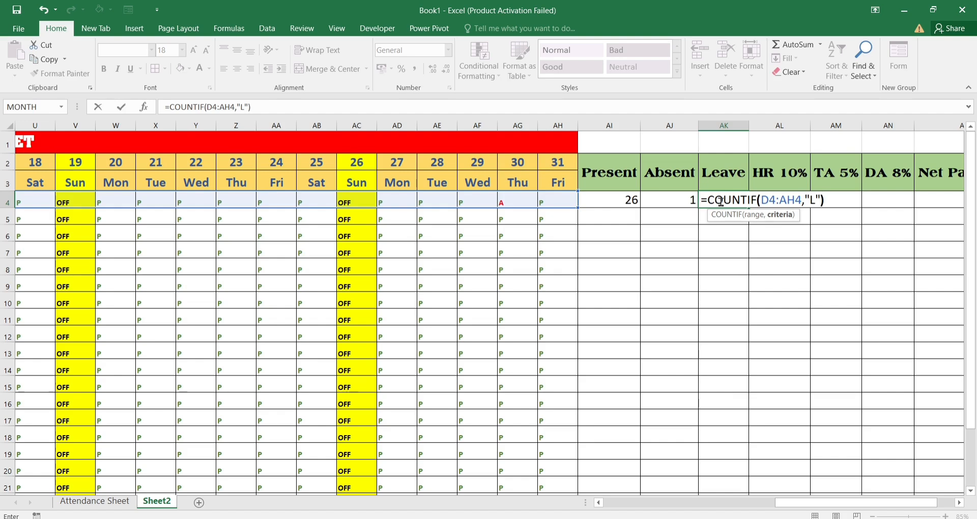
key("Tab")
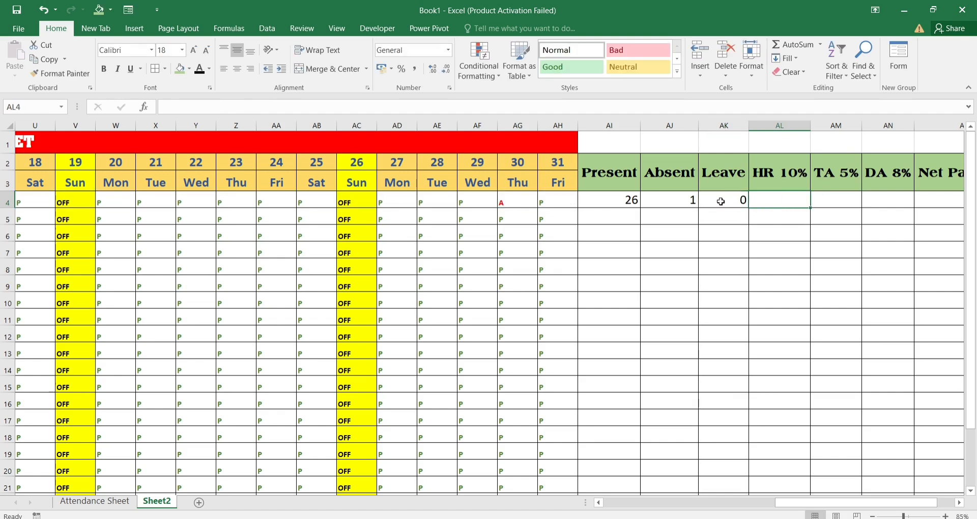
- Mark EMP10001 as L for the 25th in cell AB4
left_click(302, 196)
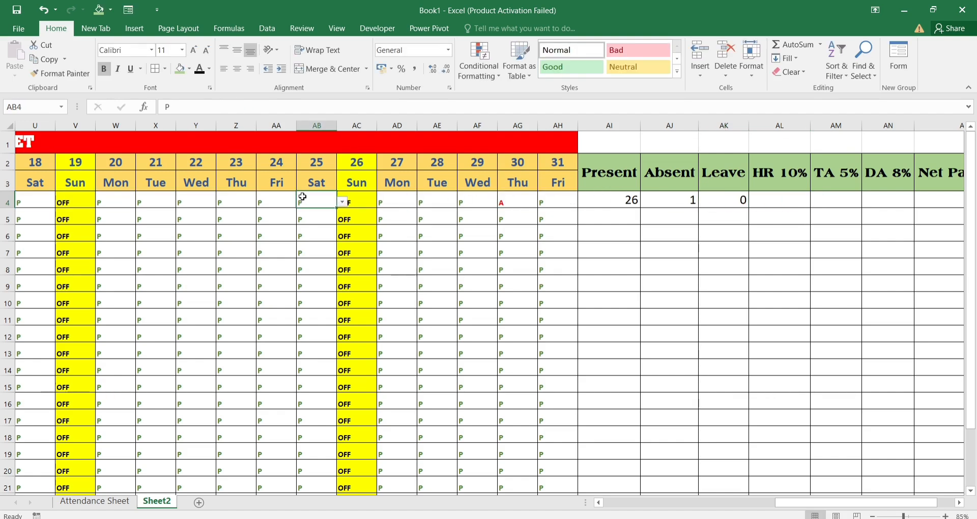
type("L")
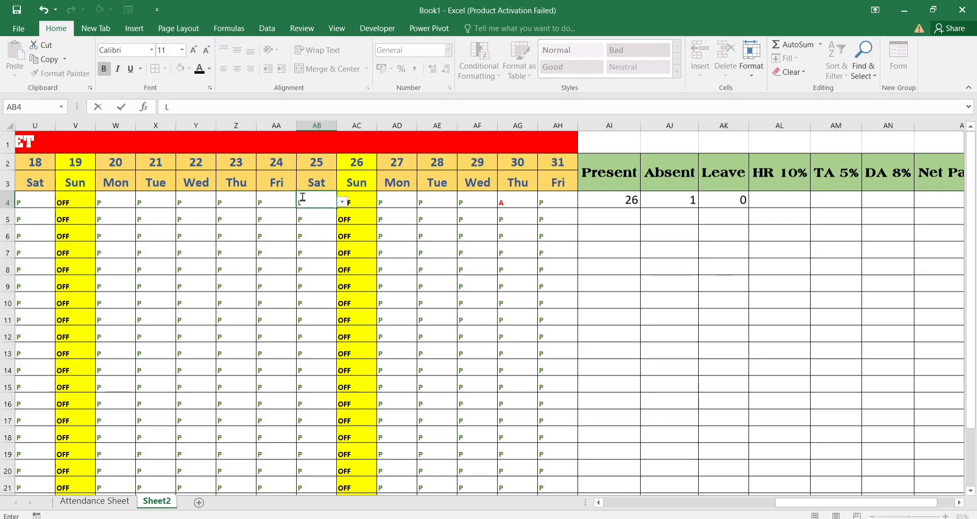
key("Return")
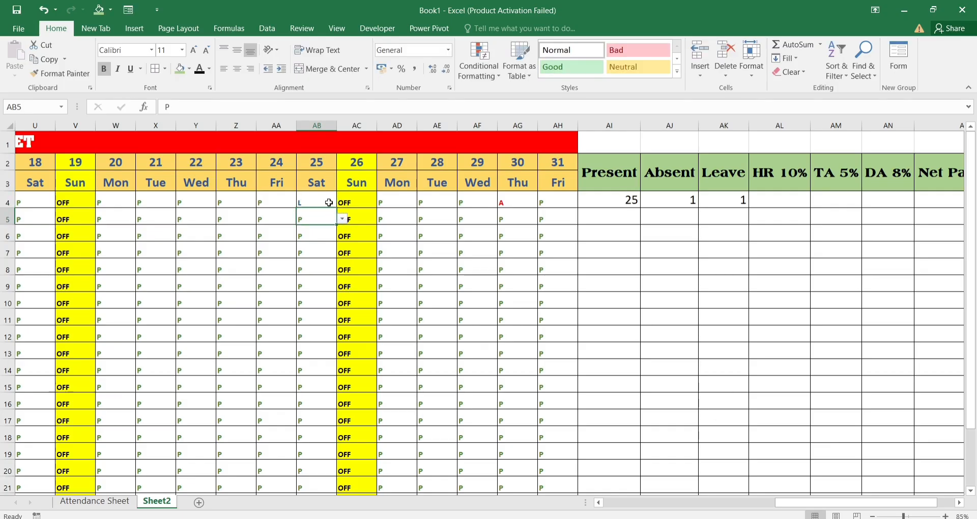
- Calculate the first employee's HR allowance in AL4 as 10% of the basic salary with the formula =C4*10%
left_click(765, 200)
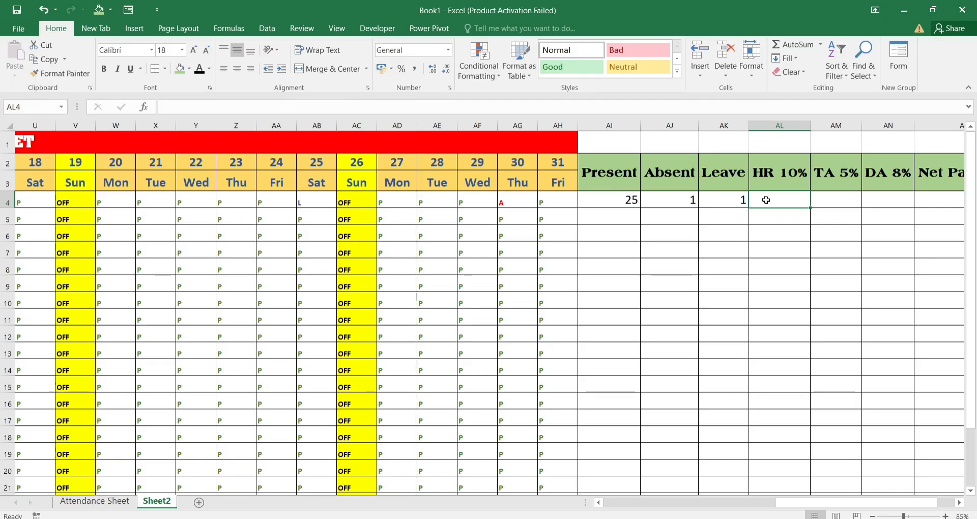
type("=")
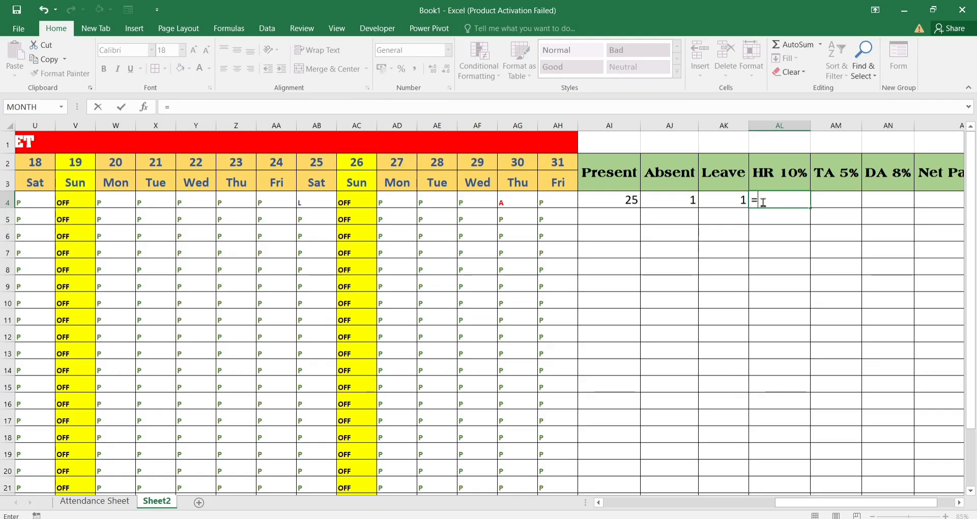
key("Left")
key("Left")
key("Left")
key("Left")
key("Left")
key("Left")
key("Left")
key("Left")
key("Left")
key("Left")
key("Left")
key("Left")
key("Left")
key("Left")
key("Left")
key("Left")
key("Left")
key("Left")
key("Left")
key("Left")
key("Left")
key("Left")
key("Left")
key("Left")
key("Left")
key("Left")
key("Left")
key("Left")
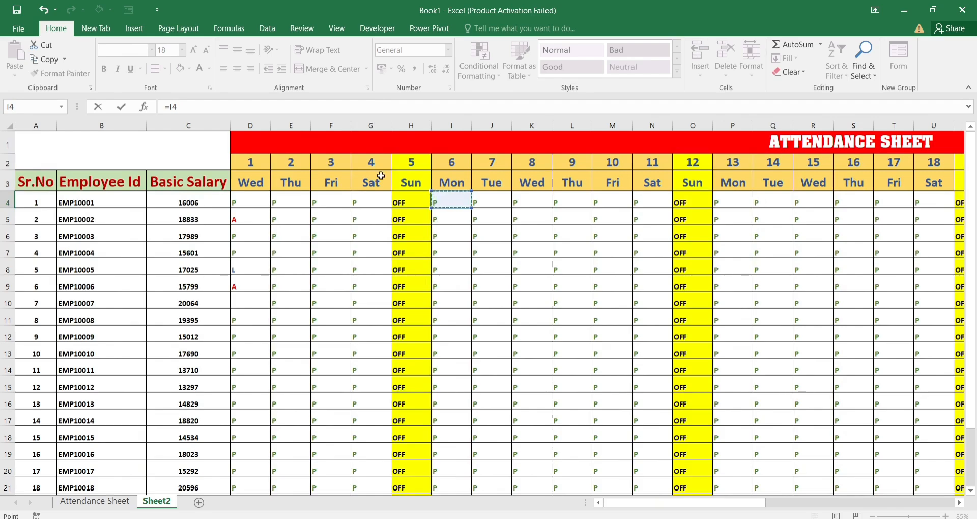
left_click(198, 202)
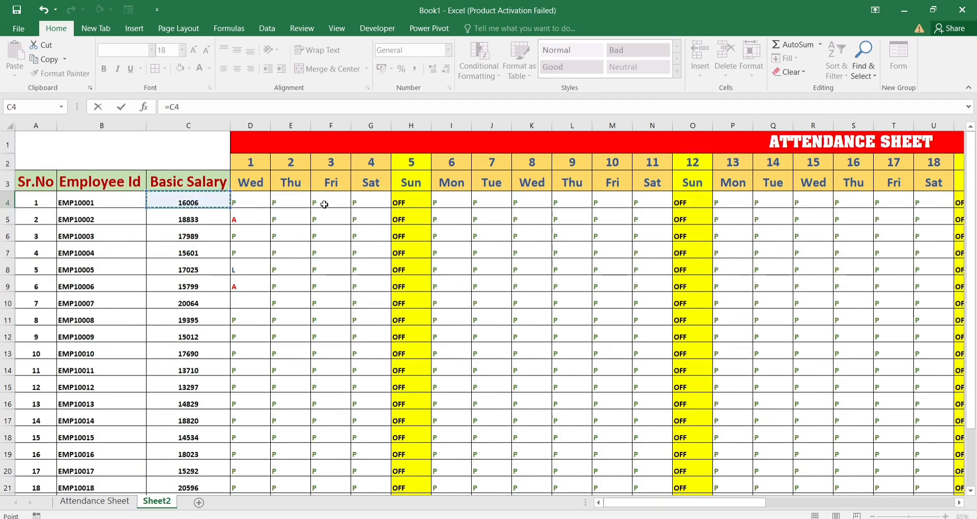
scroll(385, 217, "right", 6)
scroll(386, 218, "right", 3)
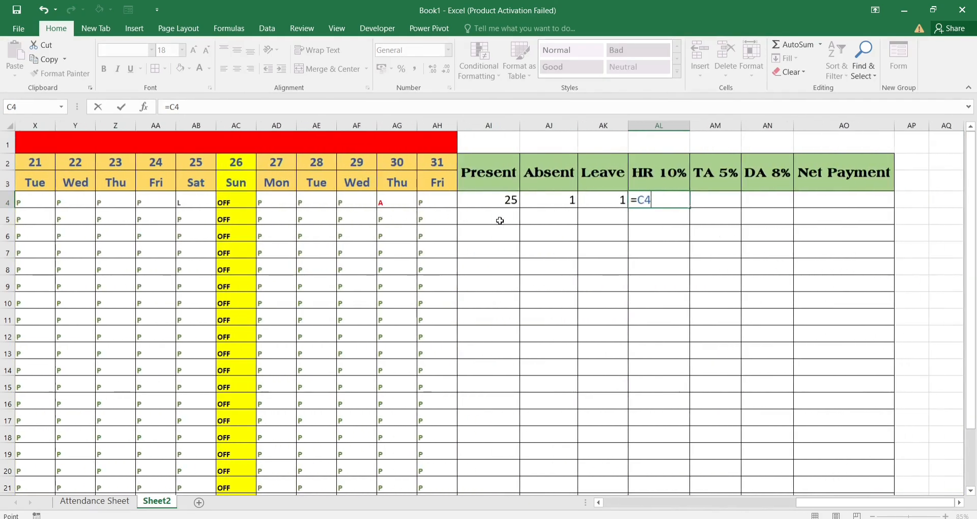
type("*10%")
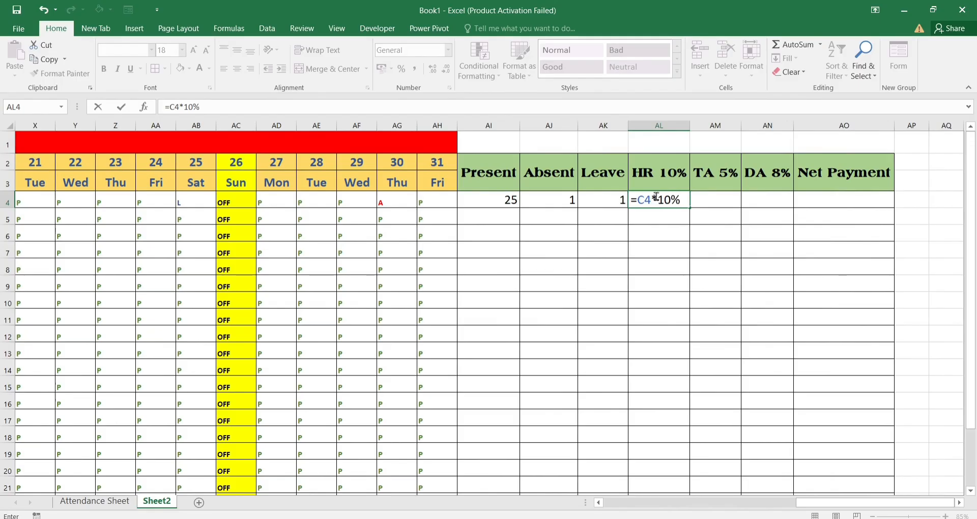
key("Return")
left_click(673, 201)
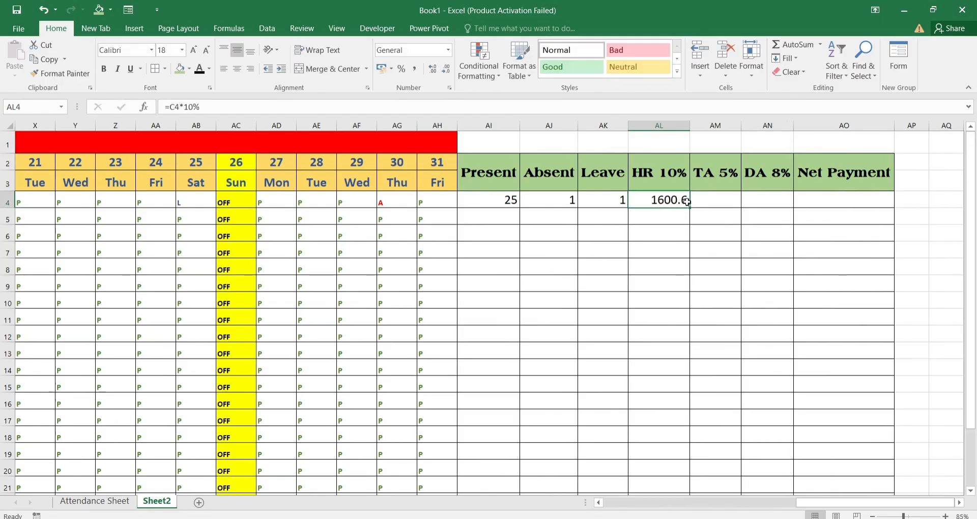
- Calculate the first employee's TA allowance in AM4 as 5% of the basic salary with the formula =C4*5%
left_click(707, 199)
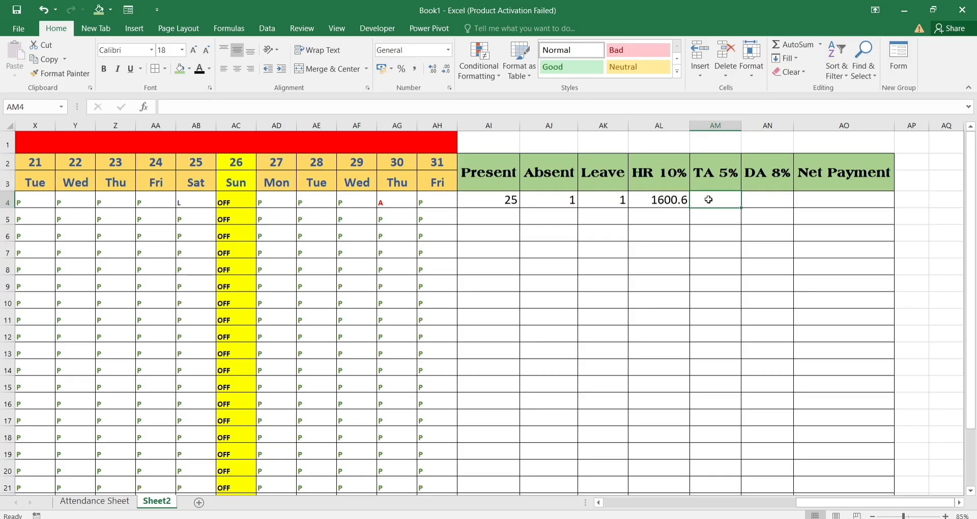
type("=")
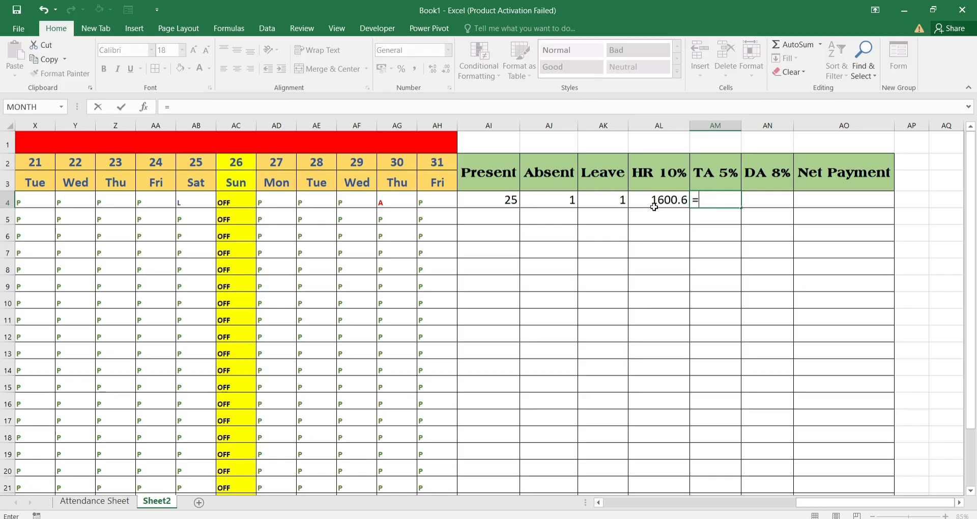
scroll(653, 207, "left", 10)
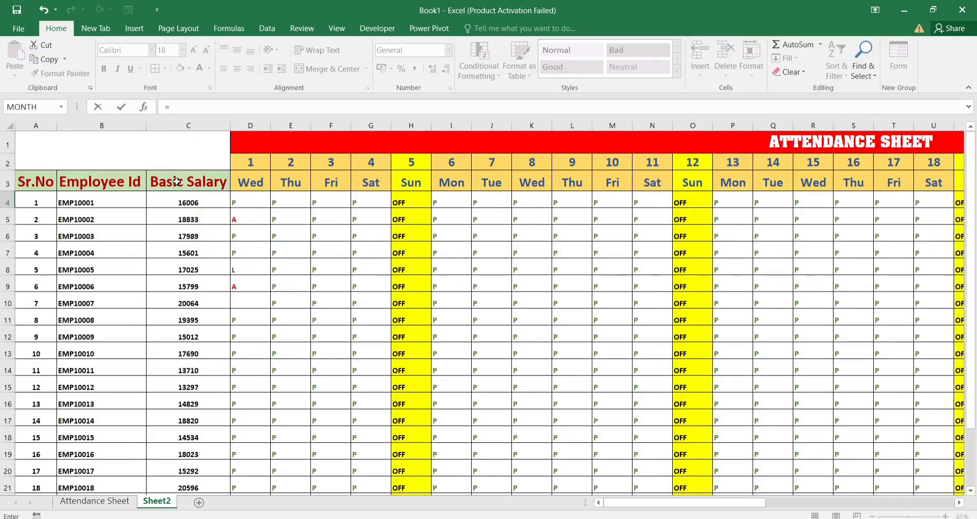
left_click(180, 201)
scroll(524, 203, "right", 15)
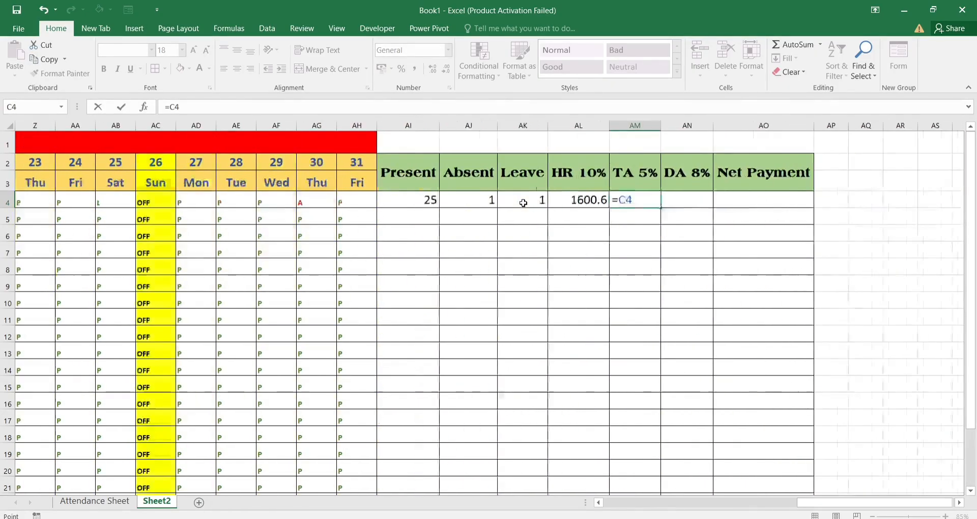
scroll(523, 203, "right", 7)
scroll(523, 203, "left", 11)
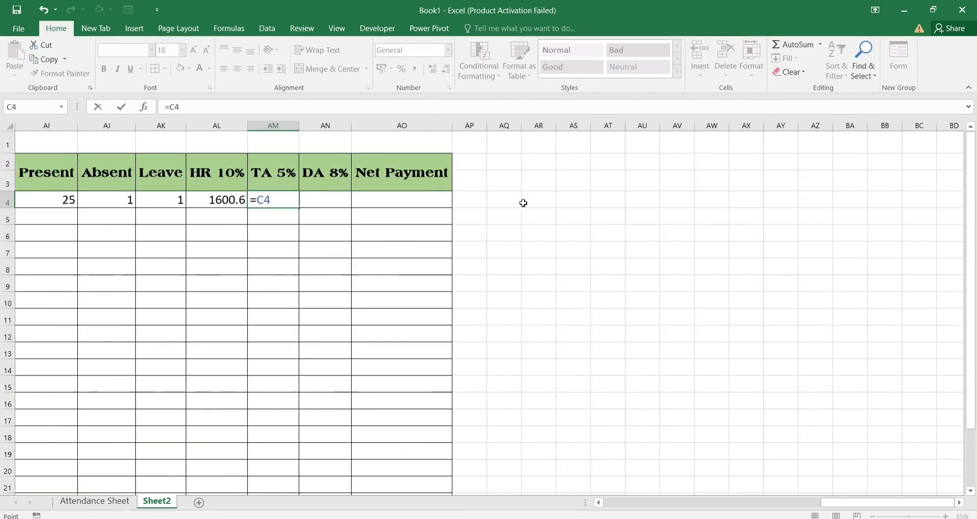
scroll(523, 203, "left", 3)
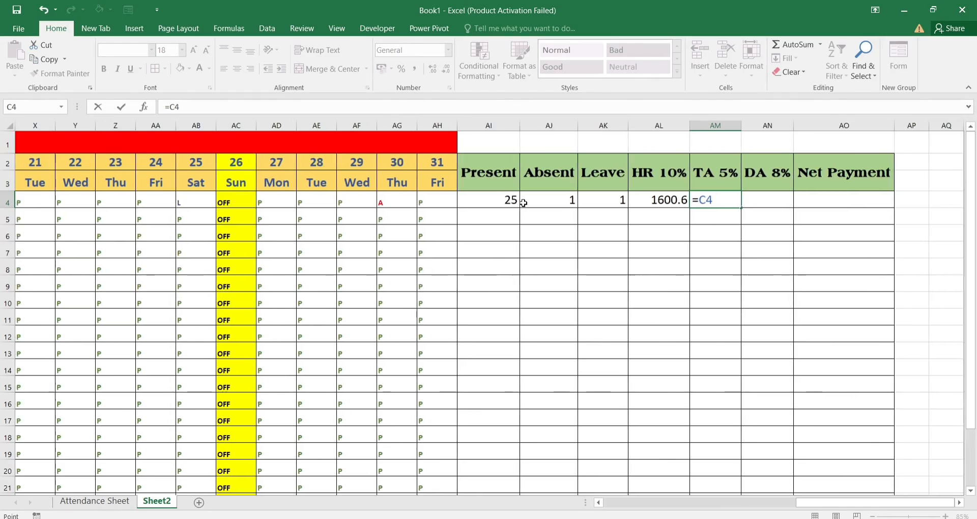
type("*5%")
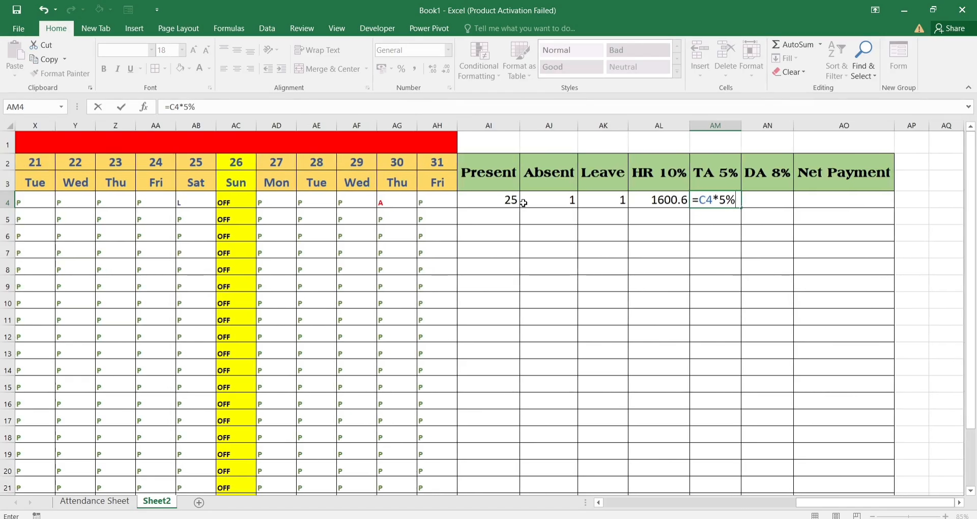
key("Tab")
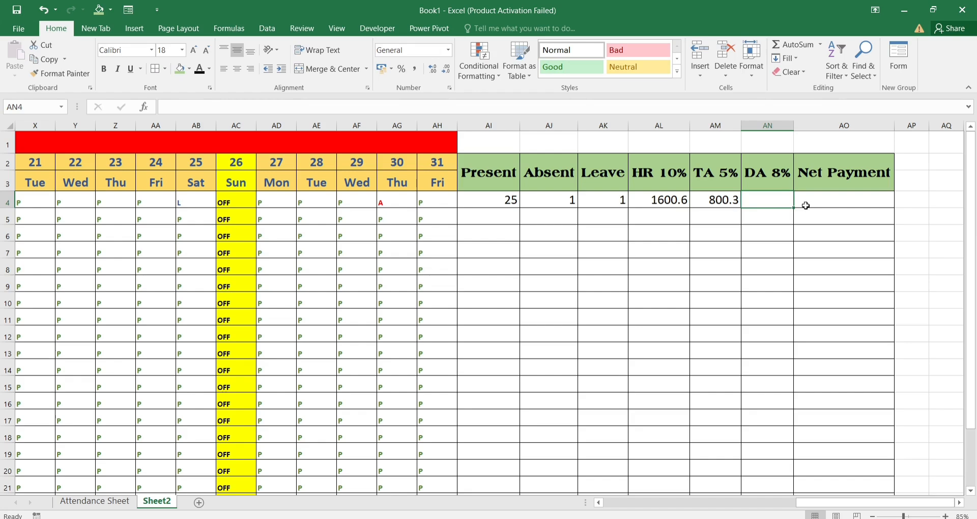
- Calculate the first employee's DA allowance in AN4 as 8% of the basic salary with the formula =C4*8%
type("=")
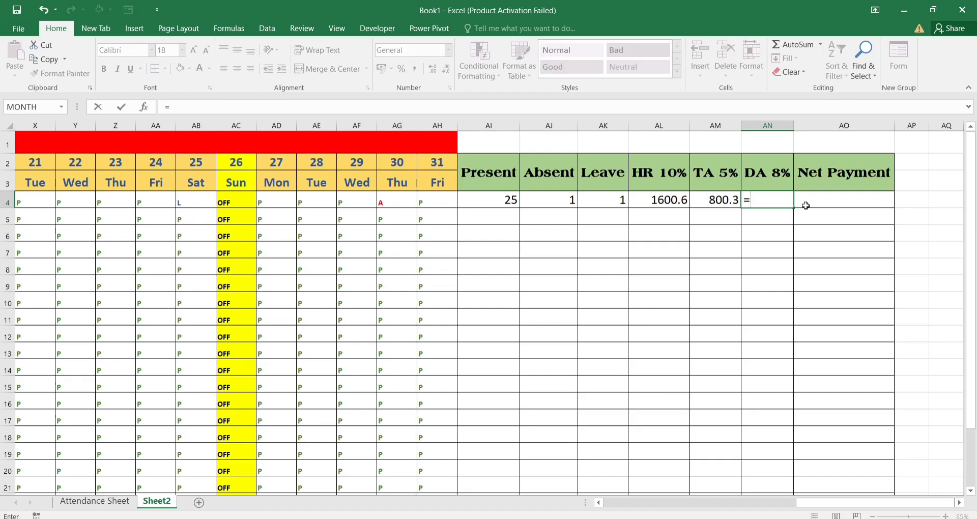
scroll(654, 221, "left", 10)
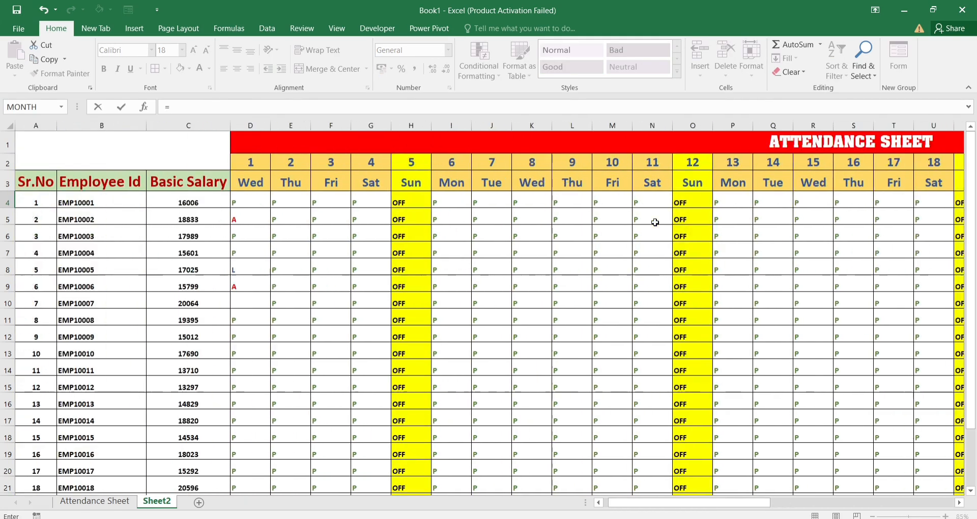
left_click(166, 201)
scroll(445, 224, "right", 1)
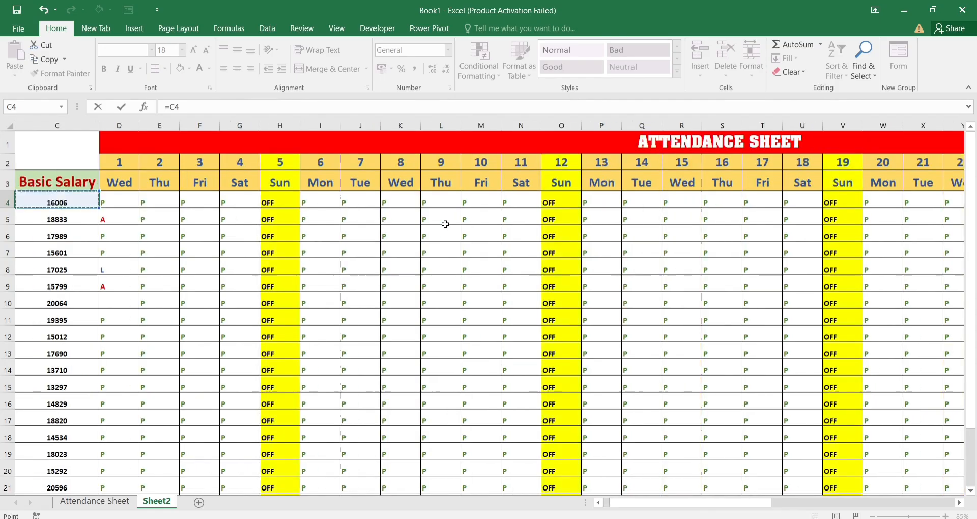
scroll(445, 224, "right", 15)
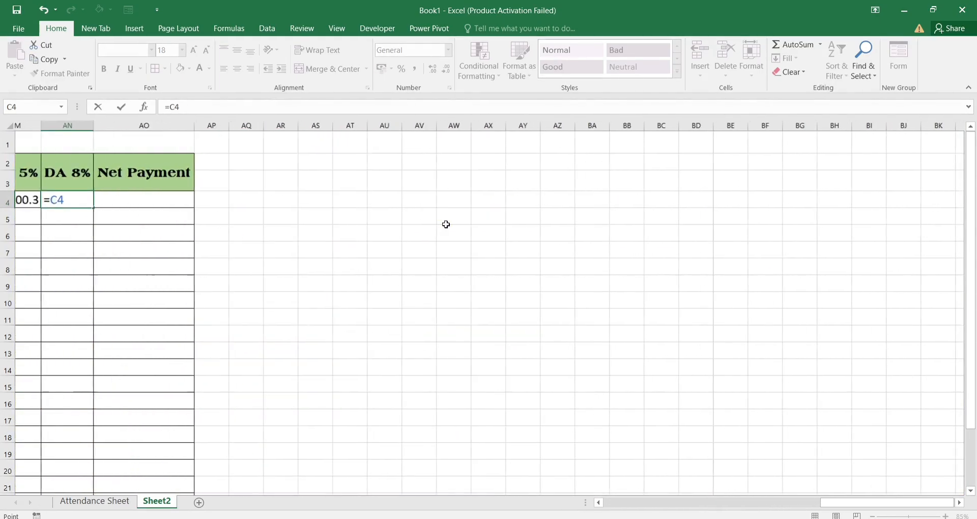
scroll(446, 224, "left", 11)
type("*")
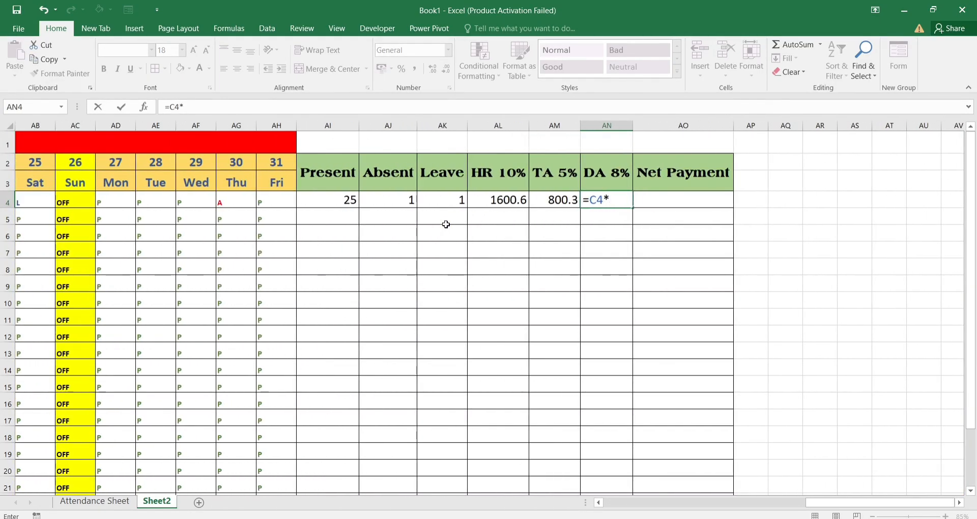
type("8%")
key("Tab")
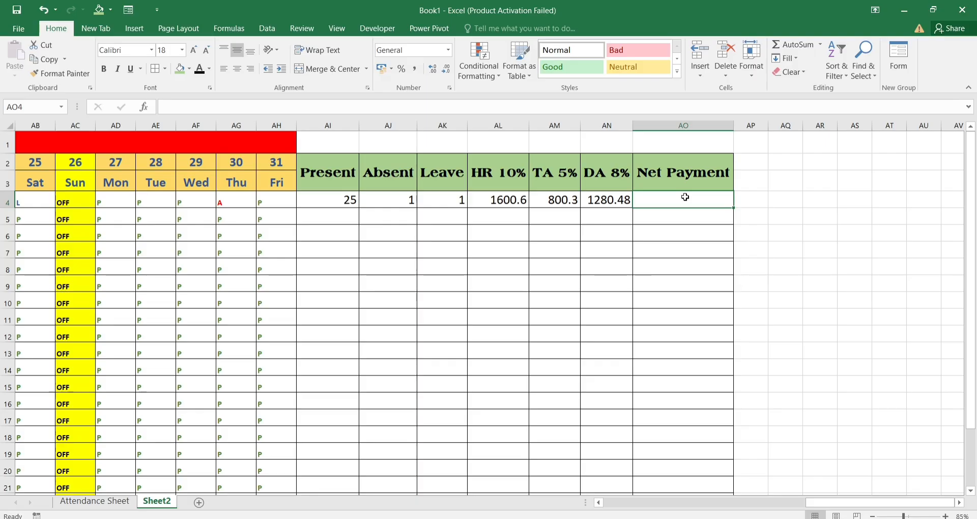
- Start the first employee's Net Payment formula in AO4 by summing the DA, TA and HR allowances as =AN4+AM4+AL4
type("=")
key("Left")
key("Left")
key("Left")
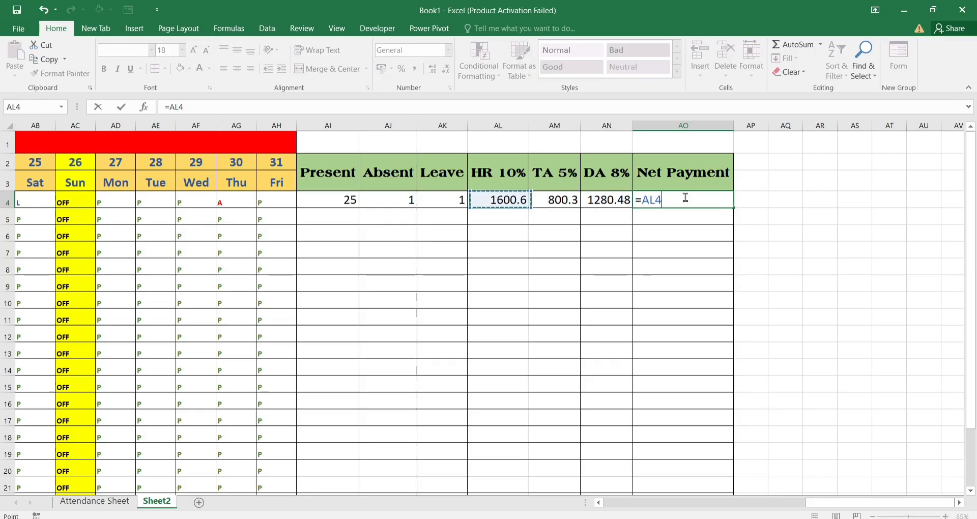
key("Right")
key("Right")
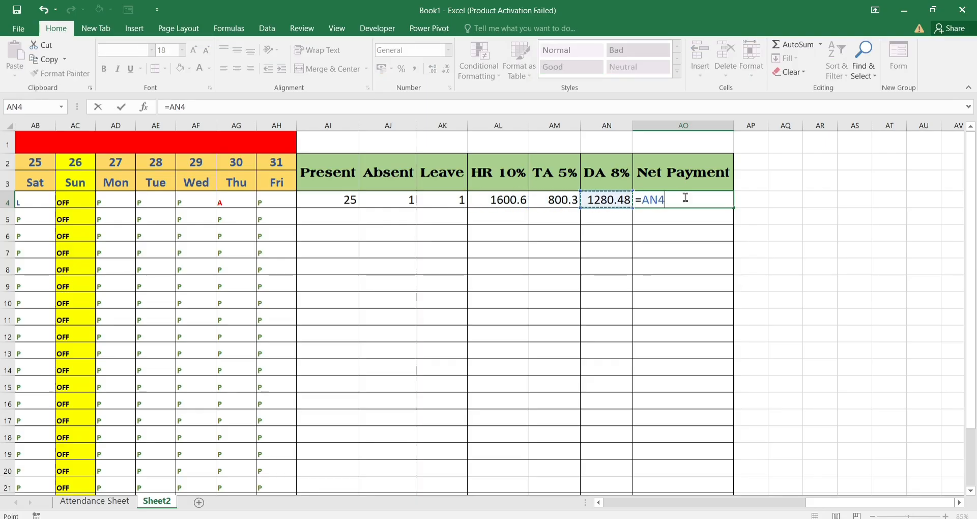
type("+")
key("Left")
key("Left")
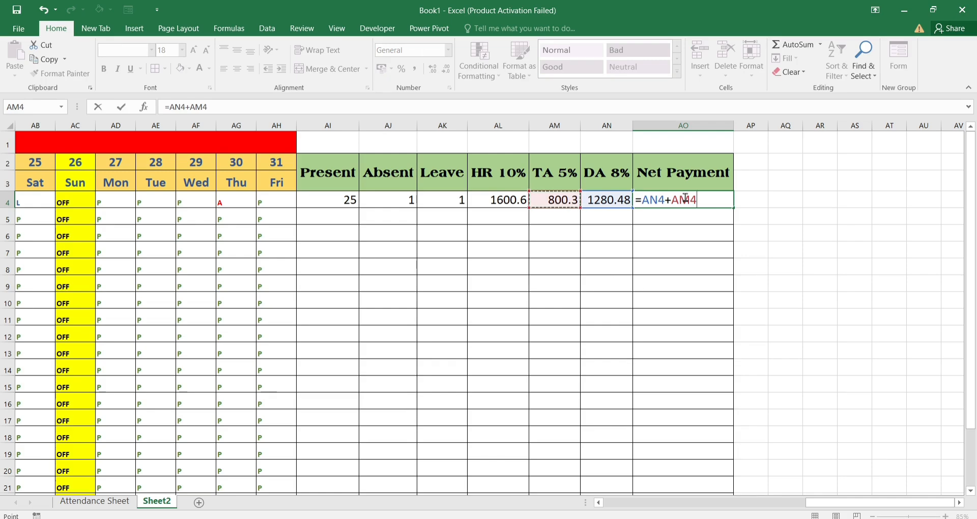
type("+")
key("Left")
type("+")
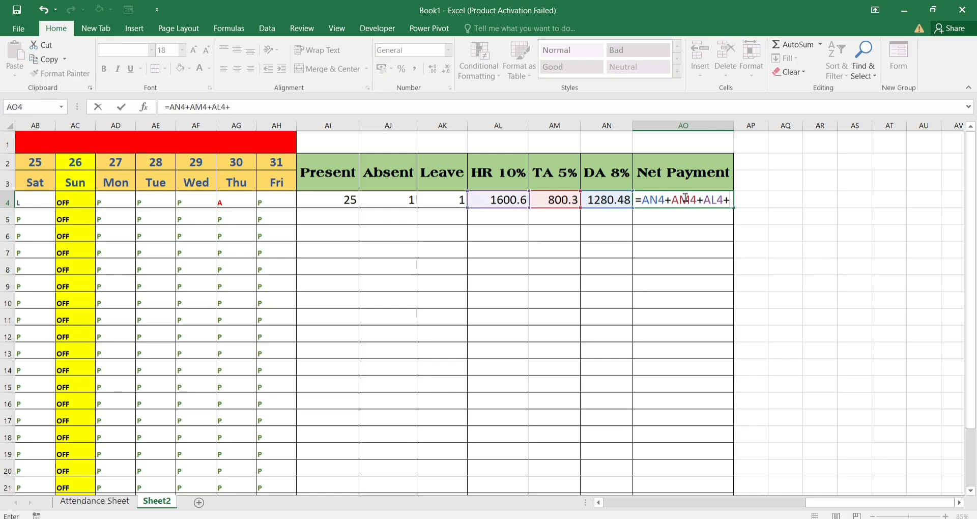
- Add the first employee's basic salary from C4 to the Net Payment formula
scroll(362, 307, "left", 6)
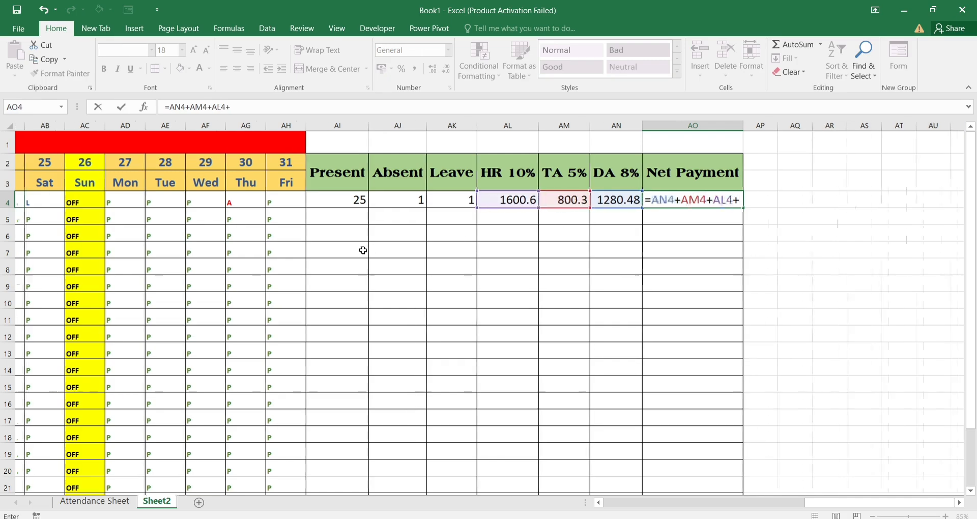
scroll(362, 251, "left", 4)
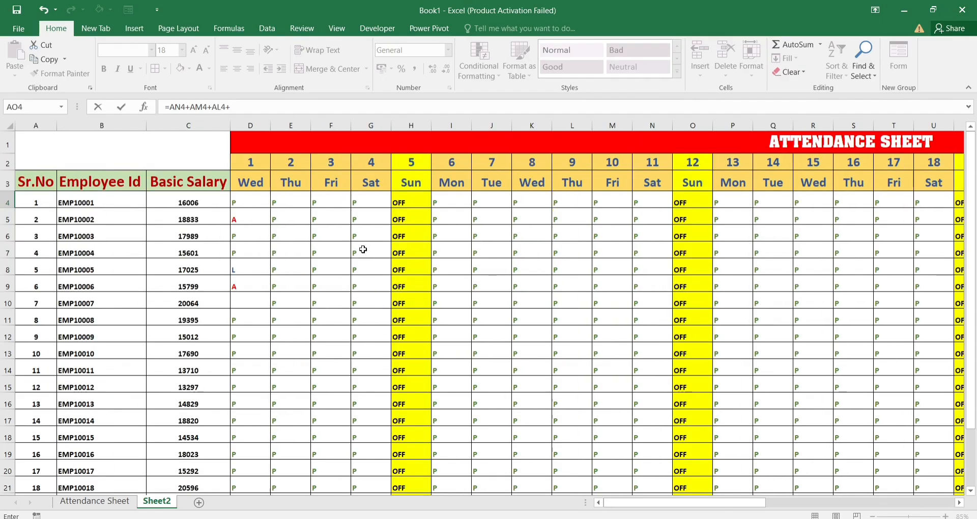
left_click(182, 201)
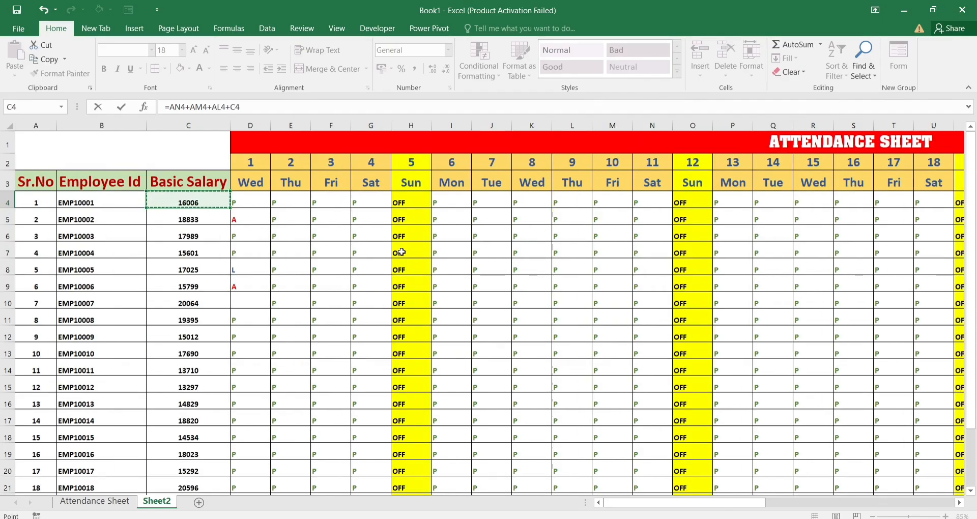
scroll(392, 251, "right", 6)
scroll(394, 254, "right", 3)
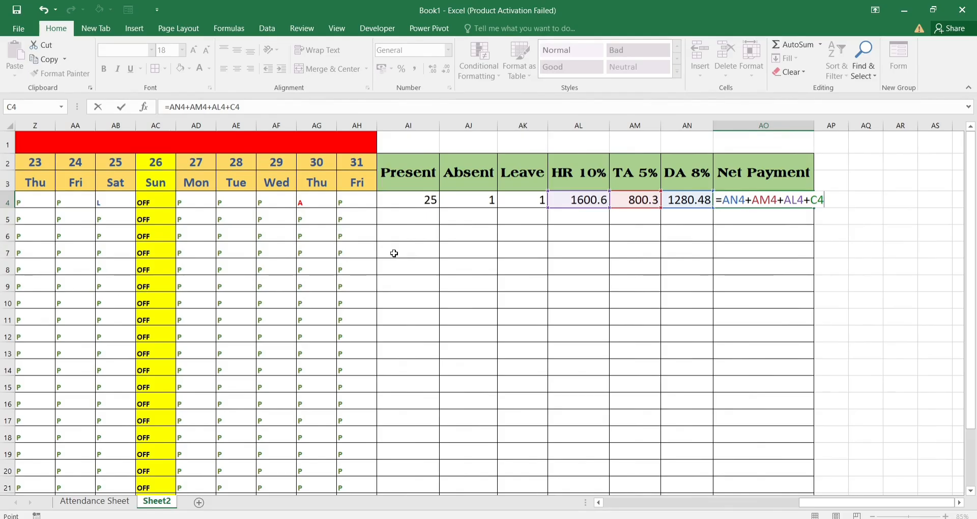
- Extend the Net Payment formula with pay for the days present, adding +(C4/30*AI4)
type("+(")
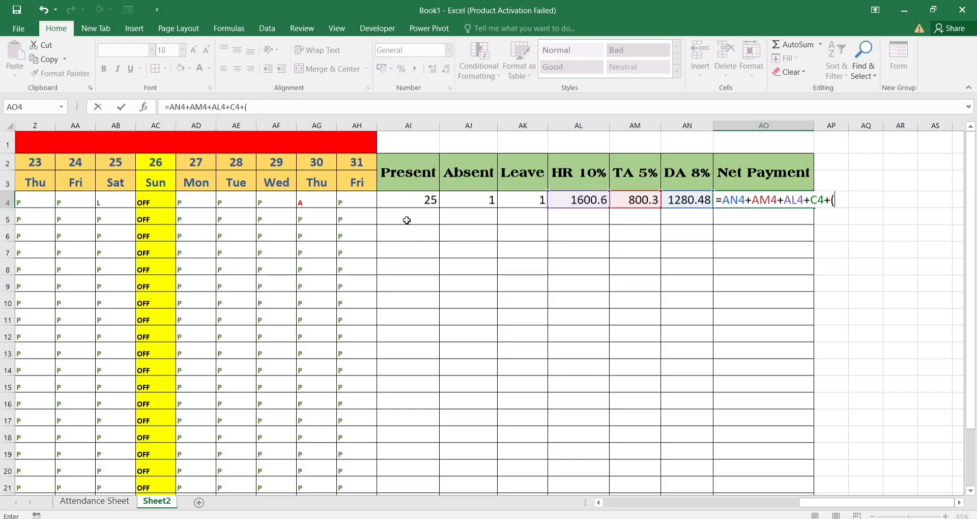
scroll(408, 193, "left", 10)
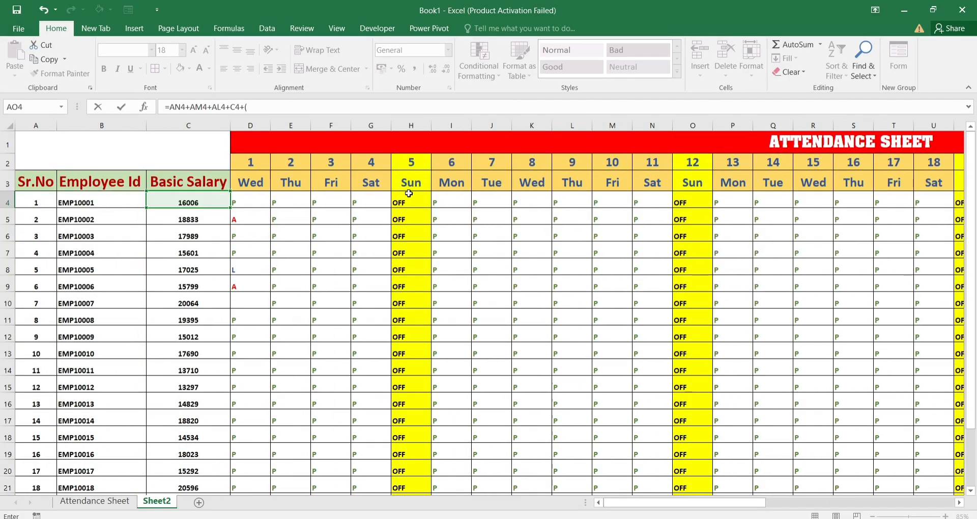
left_click(184, 198)
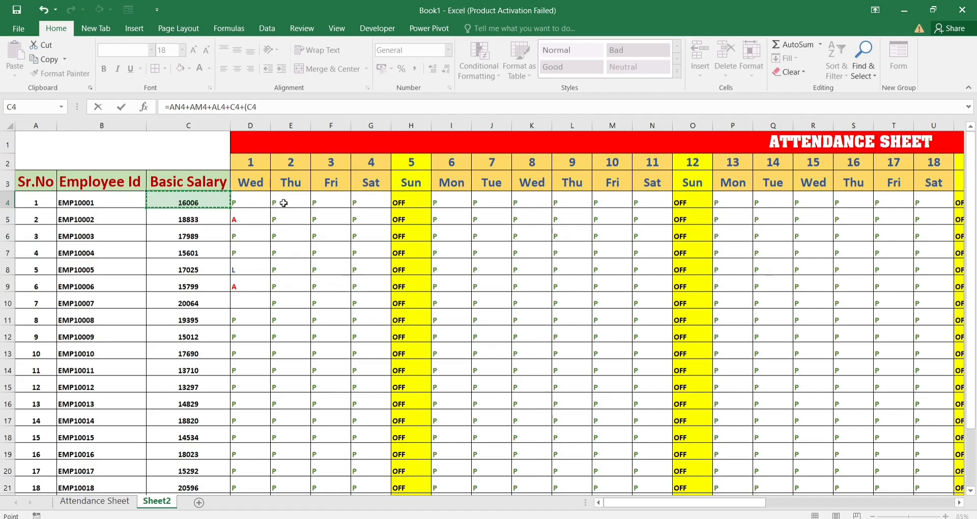
scroll(283, 203, "right", 4)
scroll(283, 203, "right", 6)
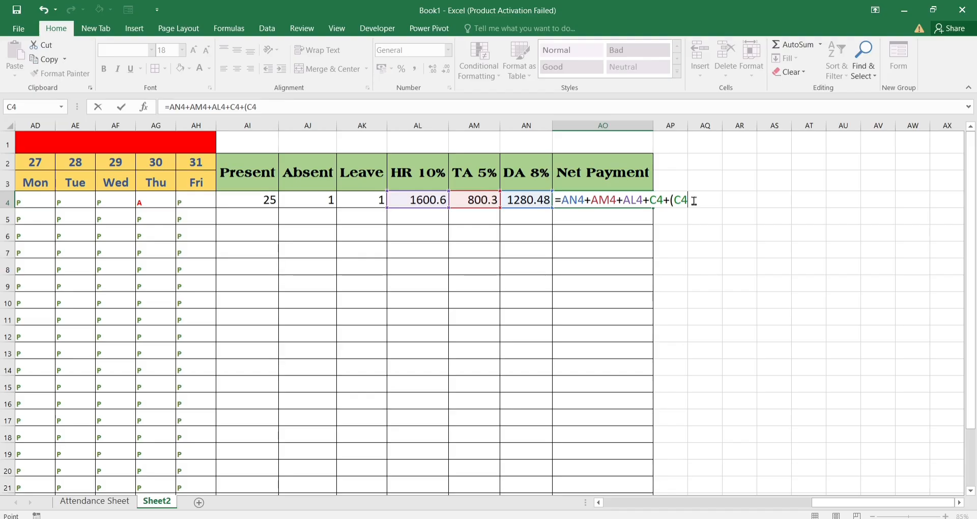
type("/30")
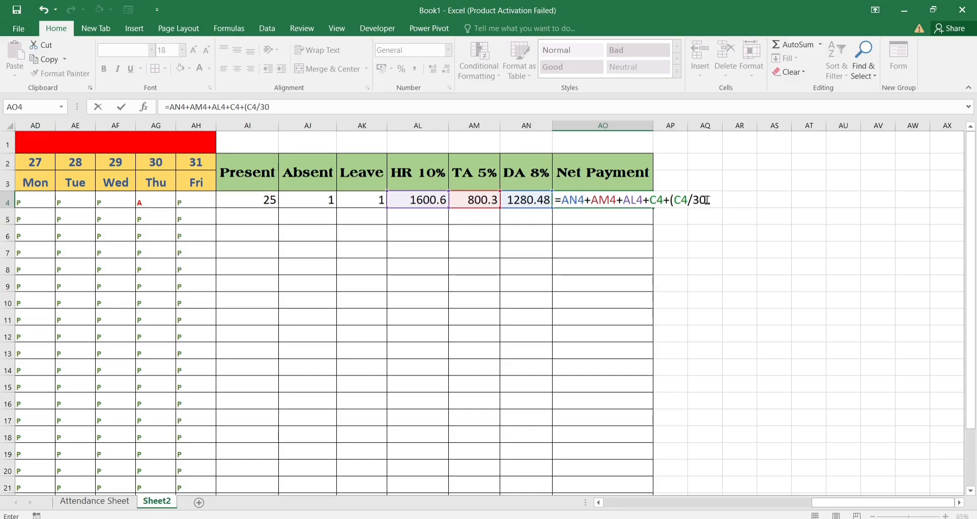
left_click_drag(707, 200, 675, 202)
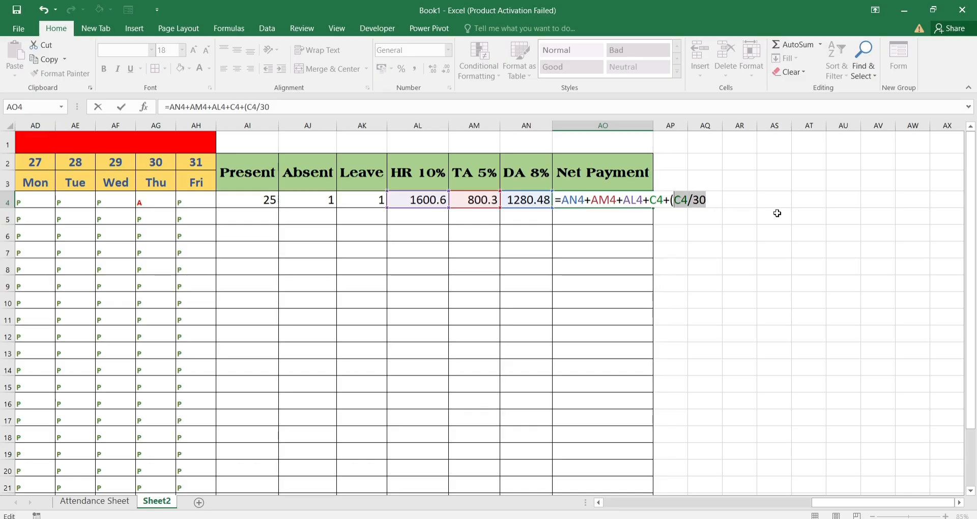
left_click(707, 200)
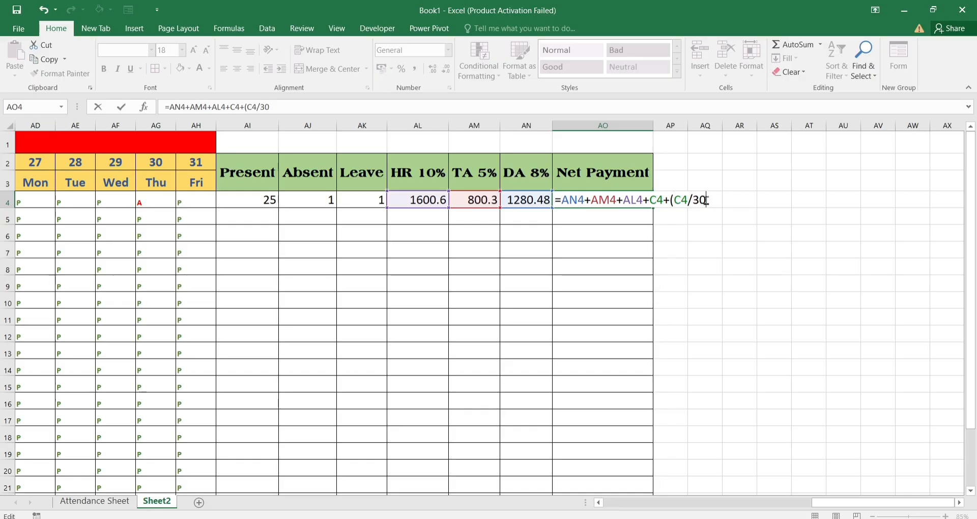
type("*")
left_click(261, 199)
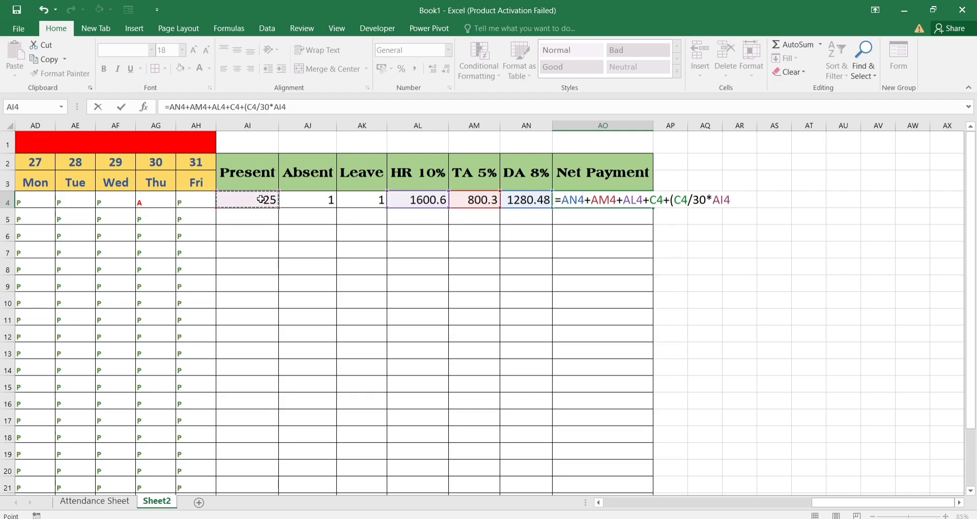
- Complete the Net Payment formula by subtracting the absent and leave days with -(C4/30*AJ4+C4/30*AK4)
type(")-(")
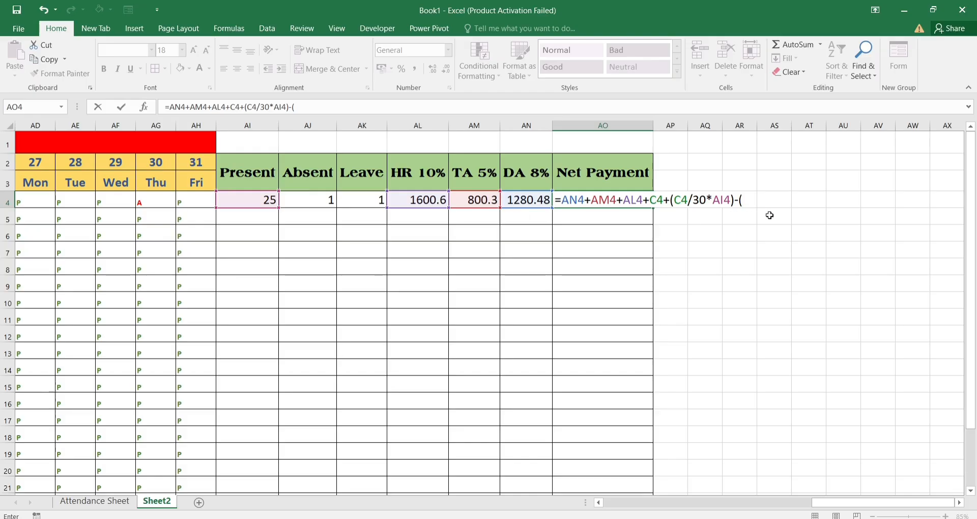
type("C4/30*")
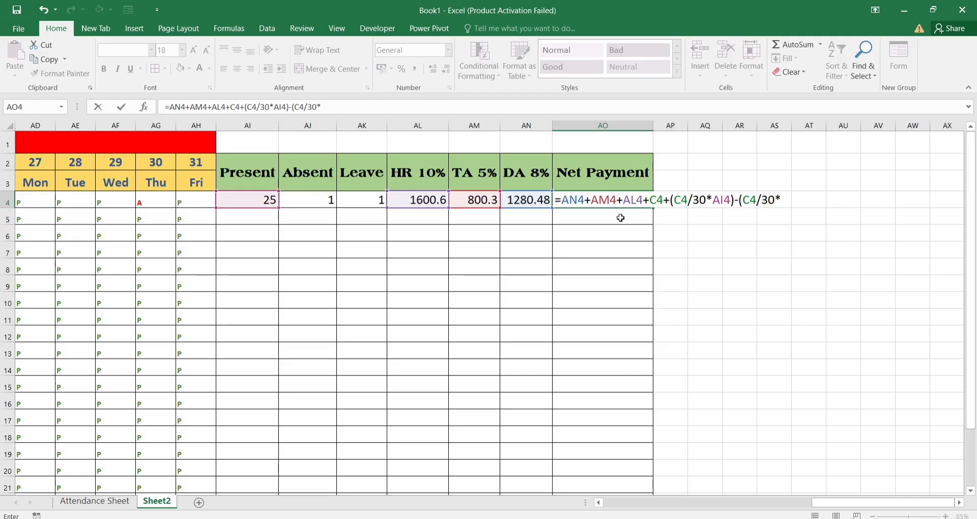
left_click(317, 200)
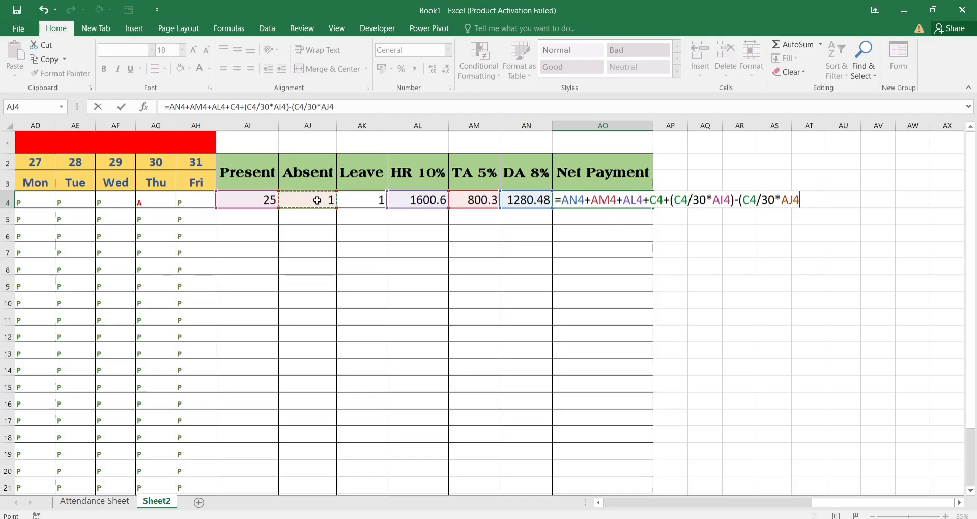
type("+")
type("C4")
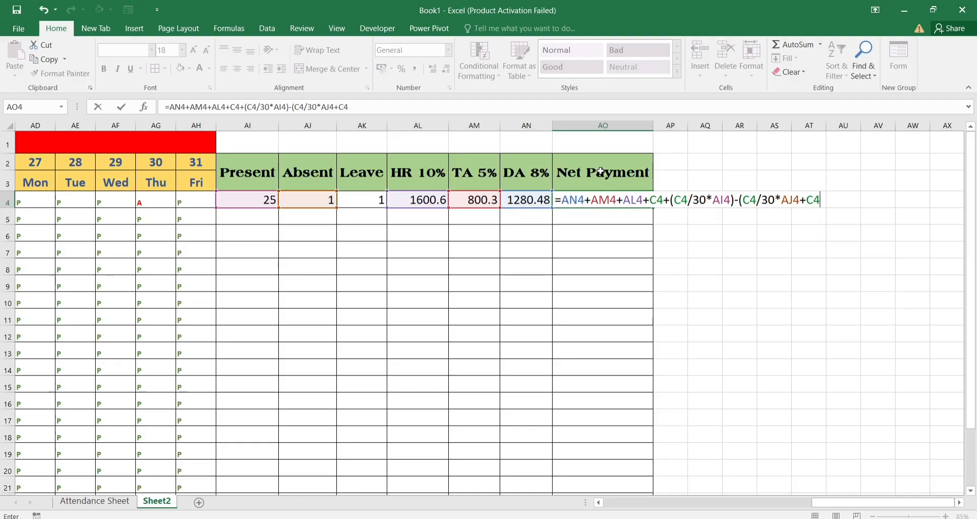
type("/30*")
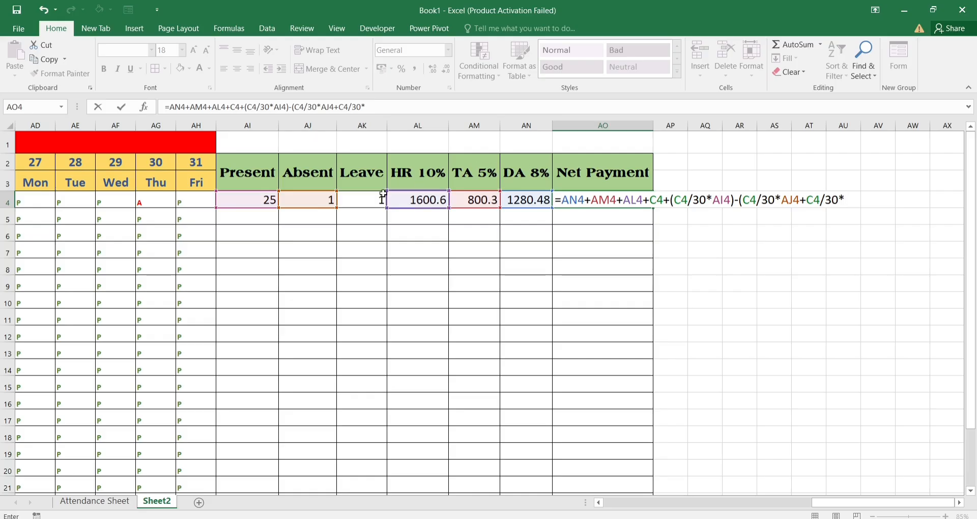
left_click(365, 200)
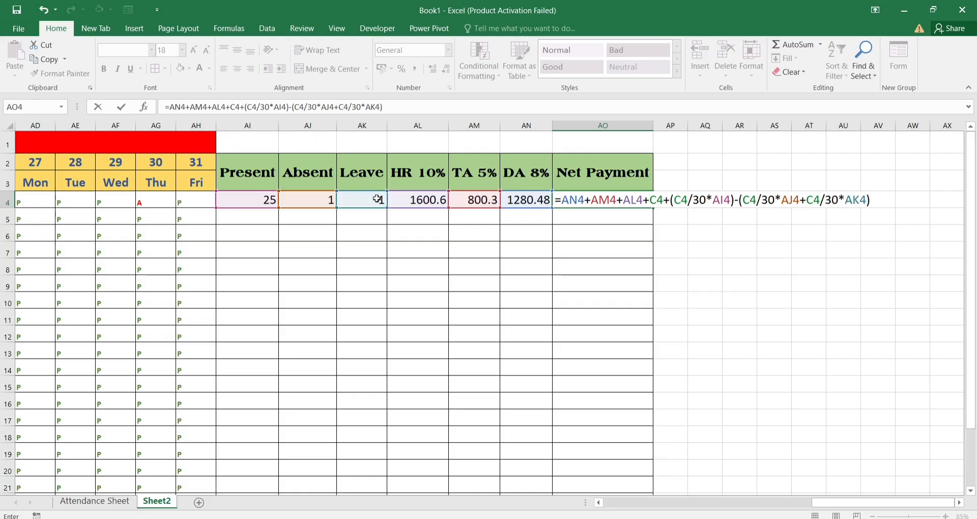
key("Return")
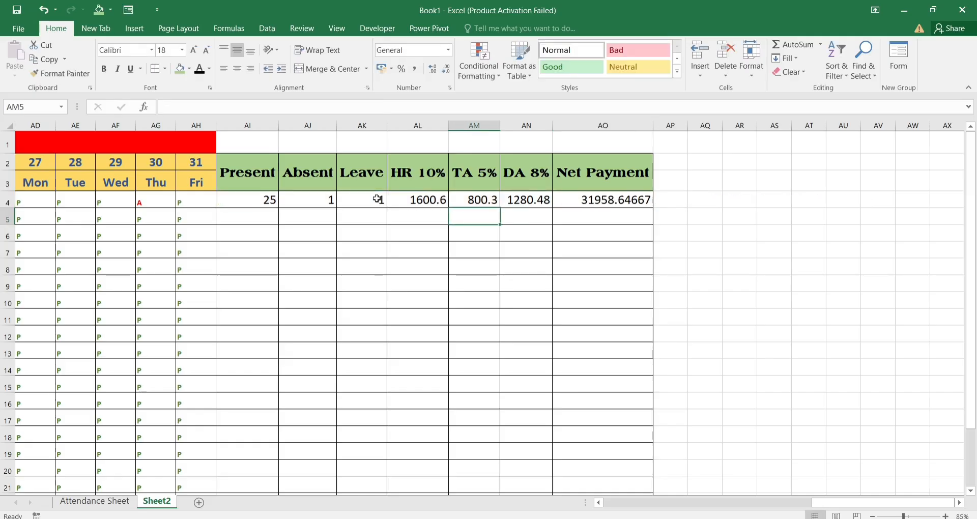
- Remove the standalone C4 term from AO4, making the formula =AN4+AM4+AL4+(C4/30*AI4)-(C4/30*AJ4+C4/30*AK4)
left_click(580, 200)
double_click(580, 201)
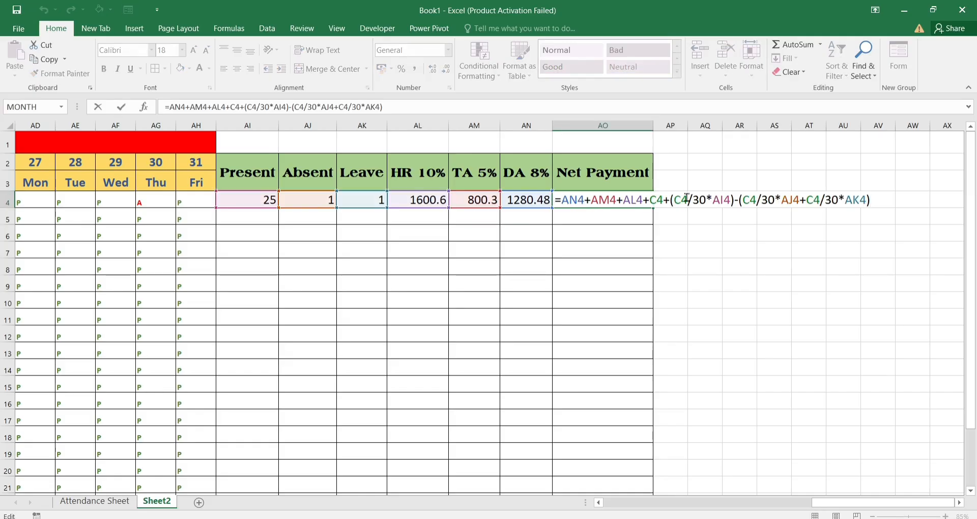
left_click(665, 200)
key("BackSpace")
key("BackSpace")
key("BackSpace")
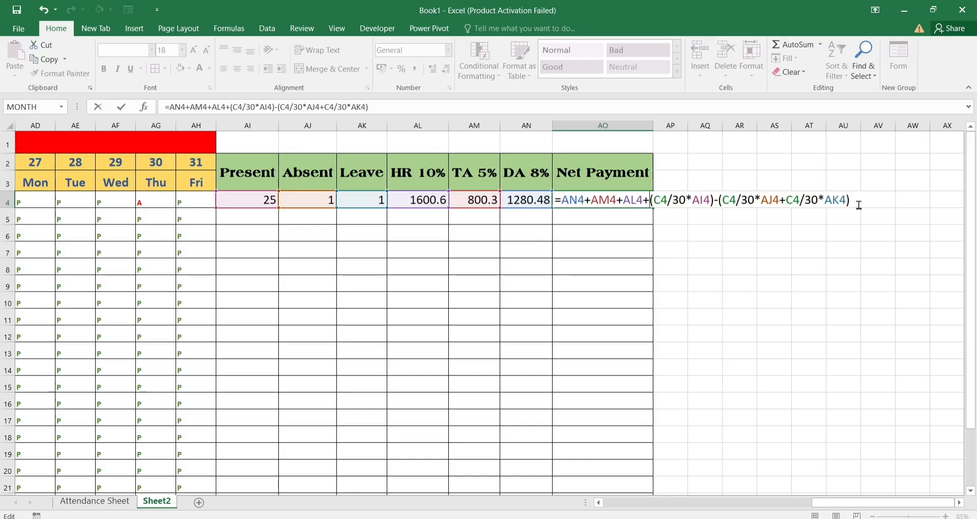
key("Return")
left_click(609, 198)
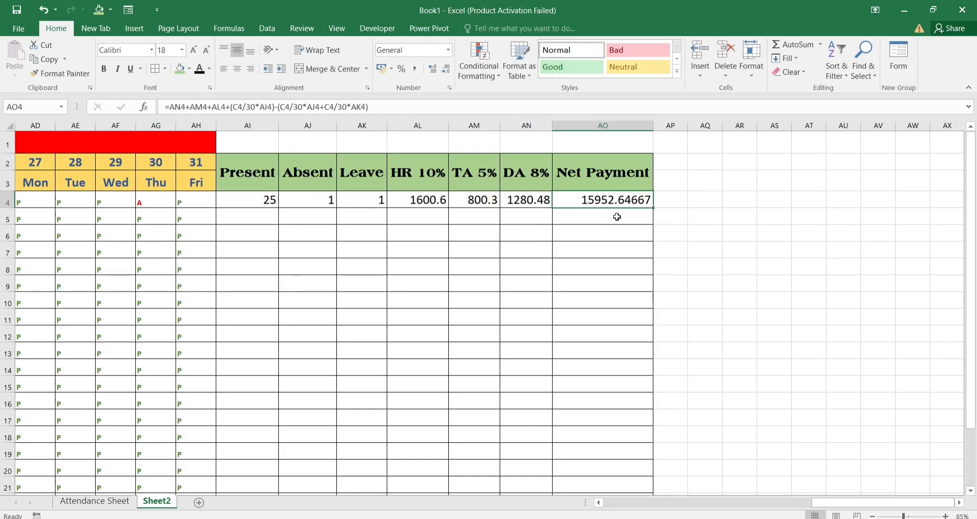
- Fill the Present through Net Payment formulas in AI4:AO4 down to all the remaining employees
left_click(267, 199)
key("shift+Right")
key("shift+Right")
key("shift+Right")
key("shift+Right")
key("shift+Right")
key("shift+Right")
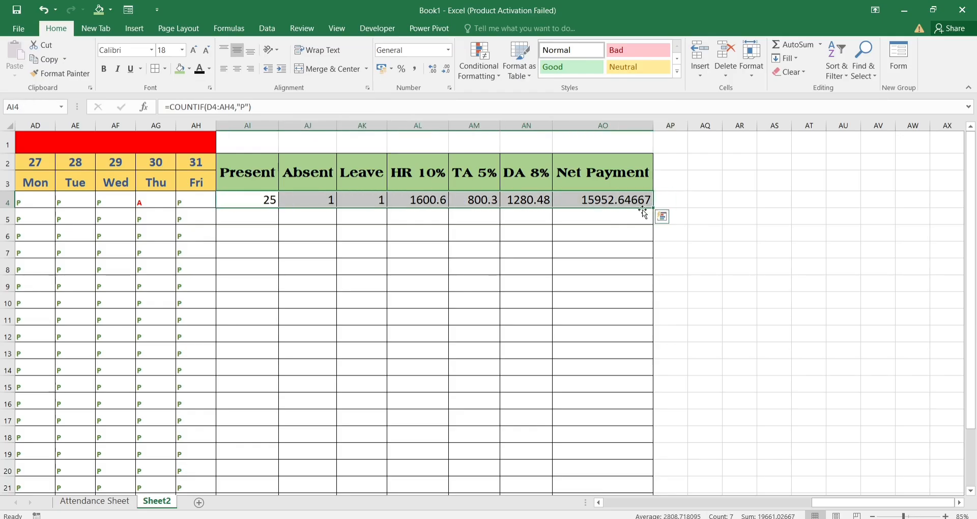
double_click(652, 206)
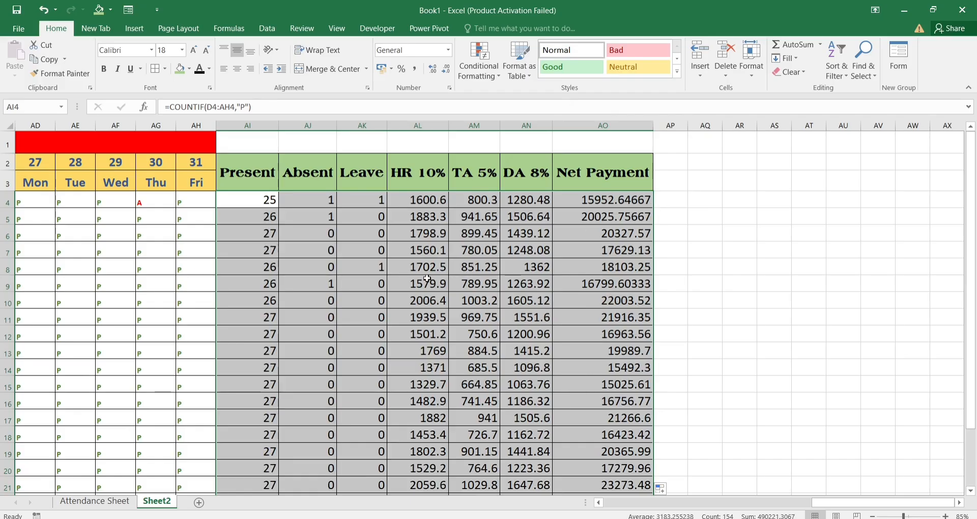
- Format the filled Present through Net Payment figures to show no decimal places
left_click(447, 73)
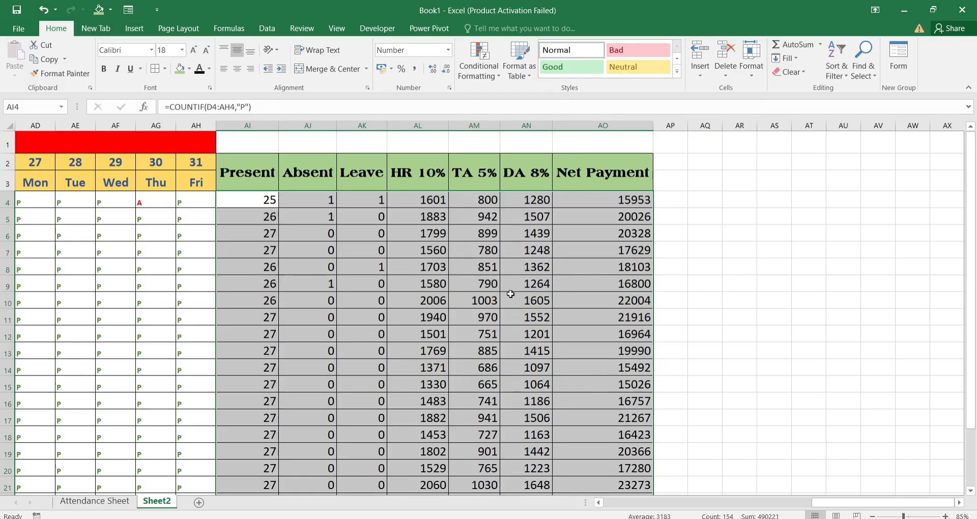
scroll(510, 294, "down", 2)
scroll(510, 294, "up", 2)
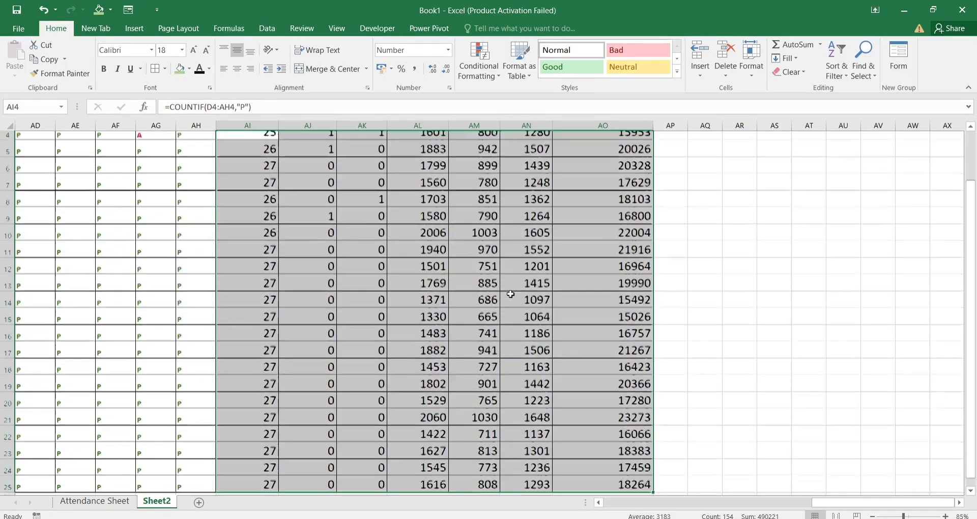
scroll(511, 294, "down", 1)
scroll(511, 294, "up", 1)
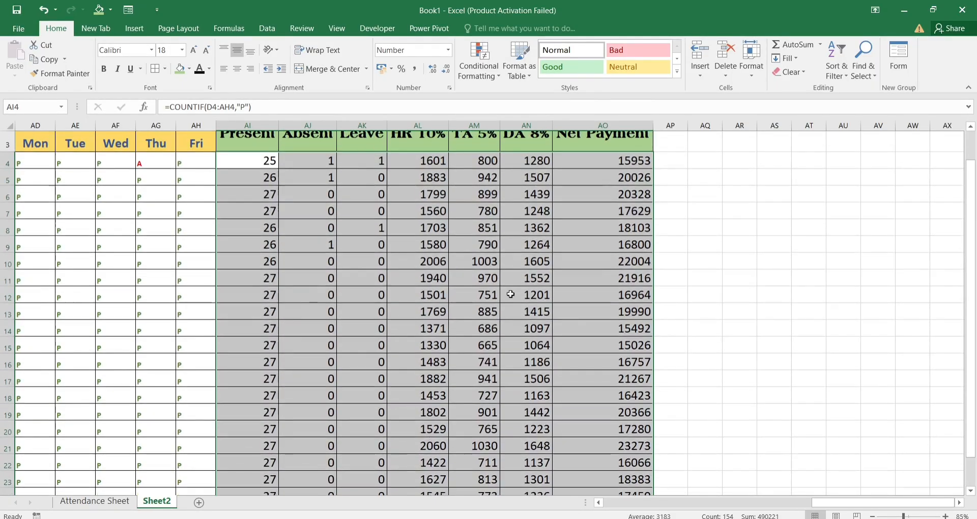
scroll(510, 294, "up", 1)
scroll(510, 294, "left", 3)
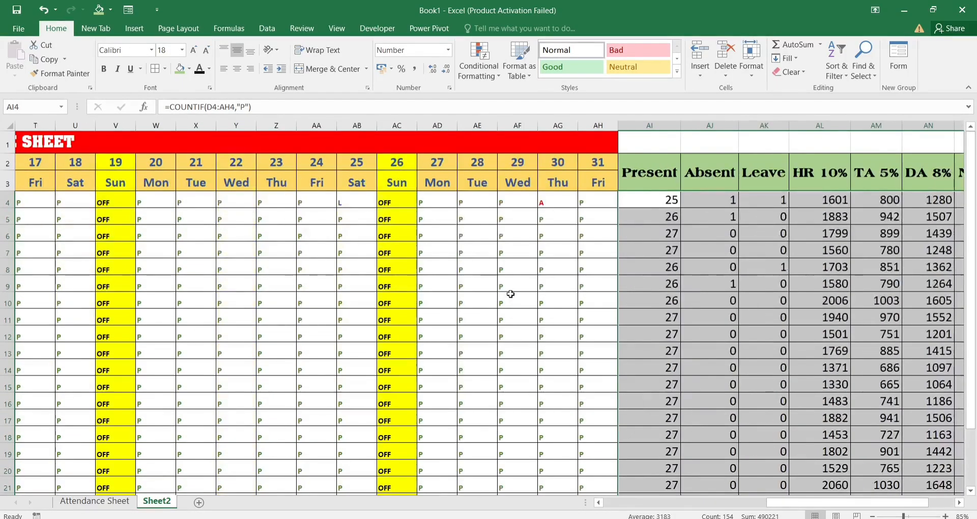
scroll(510, 294, "right", 2)
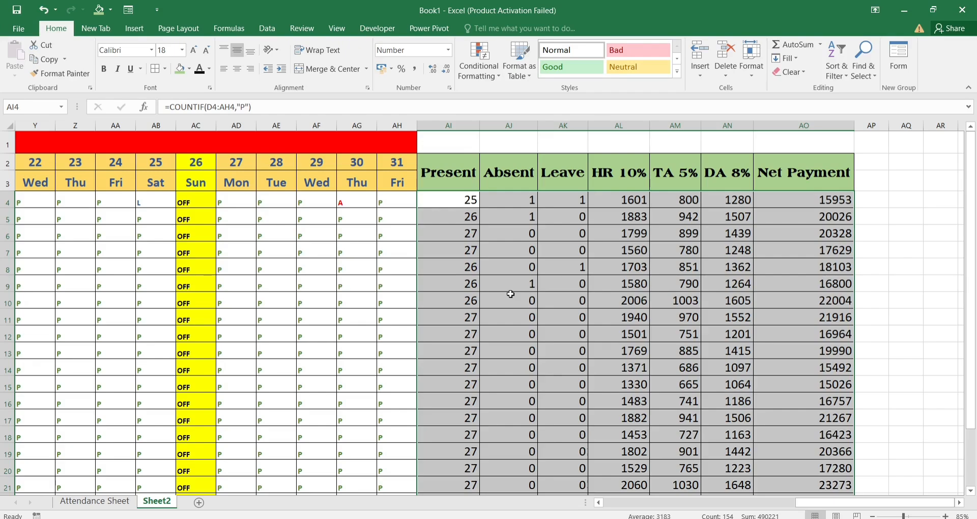
- Mark the employee in row 9 as absent (A) on the 28th and on leave (L) on the 31st
scroll(528, 270, "down", 1)
left_click(448, 253)
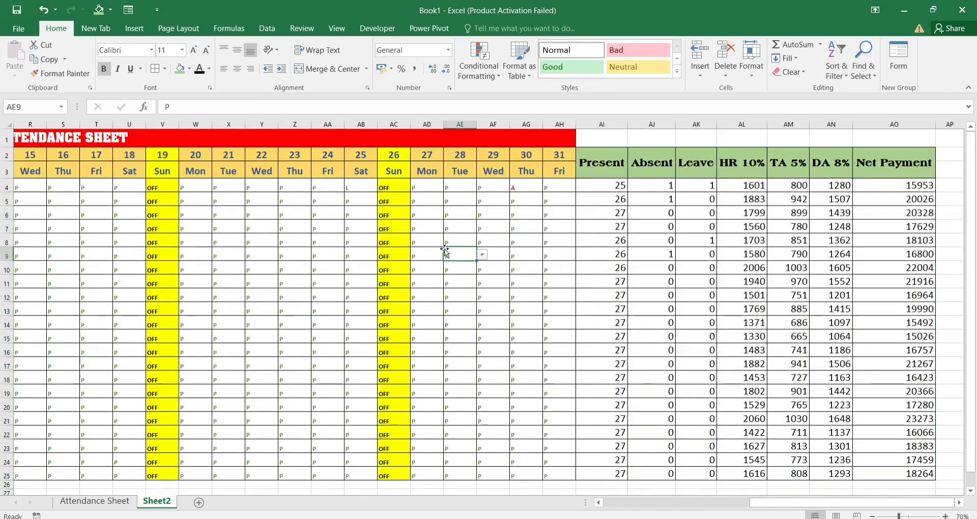
left_click(482, 255)
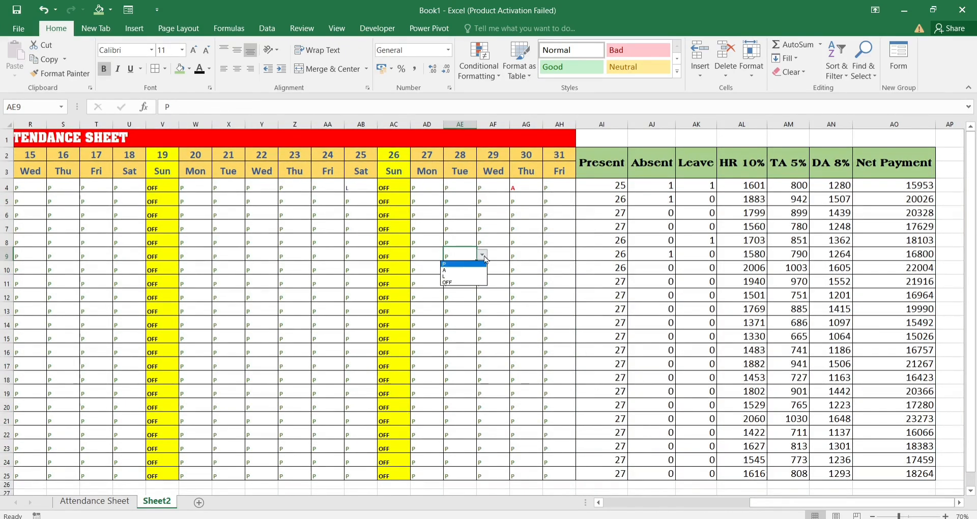
left_click(465, 273)
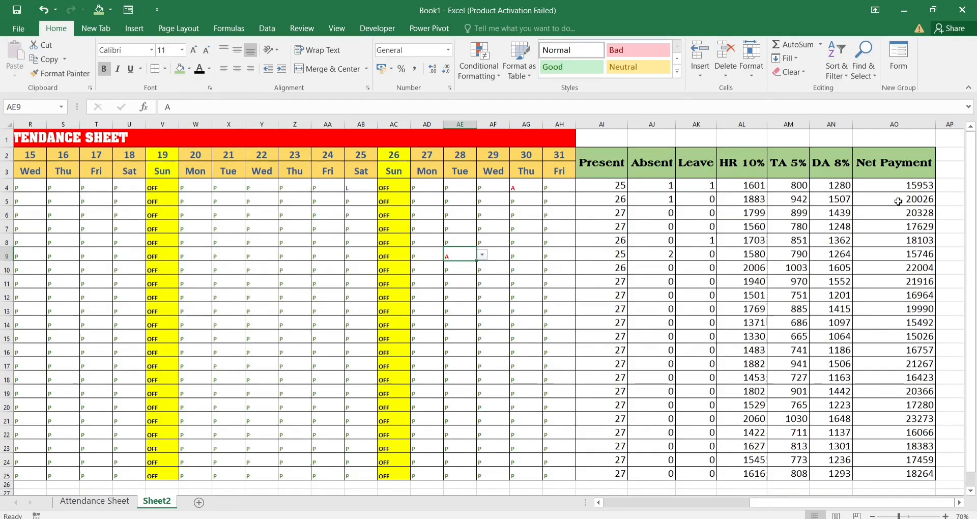
left_click(557, 256)
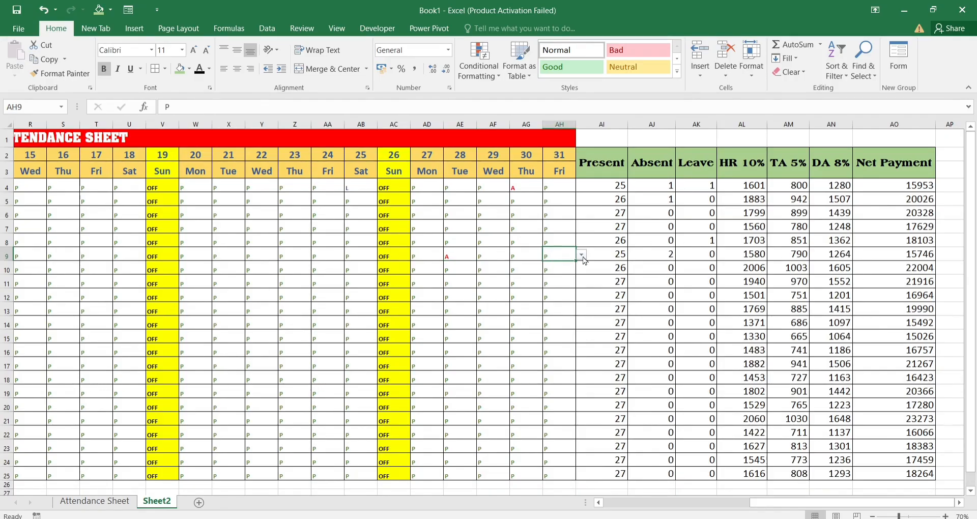
left_click(581, 255)
left_click(558, 280)
- Enter the heading SALARY CALCULATION in cell AI1, above the Present column
scroll(486, 297, "left", 3)
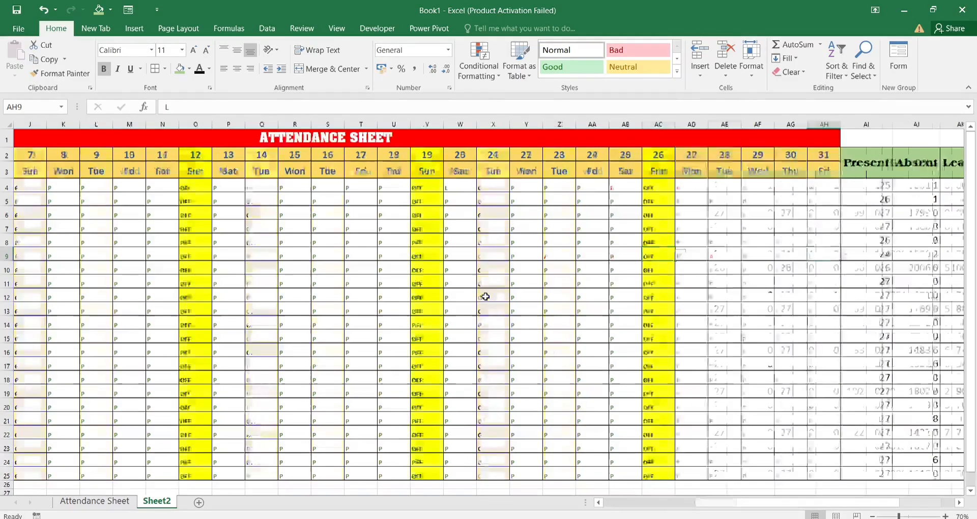
scroll(486, 297, "left", 1)
scroll(509, 295, "right", 3)
left_click(634, 138)
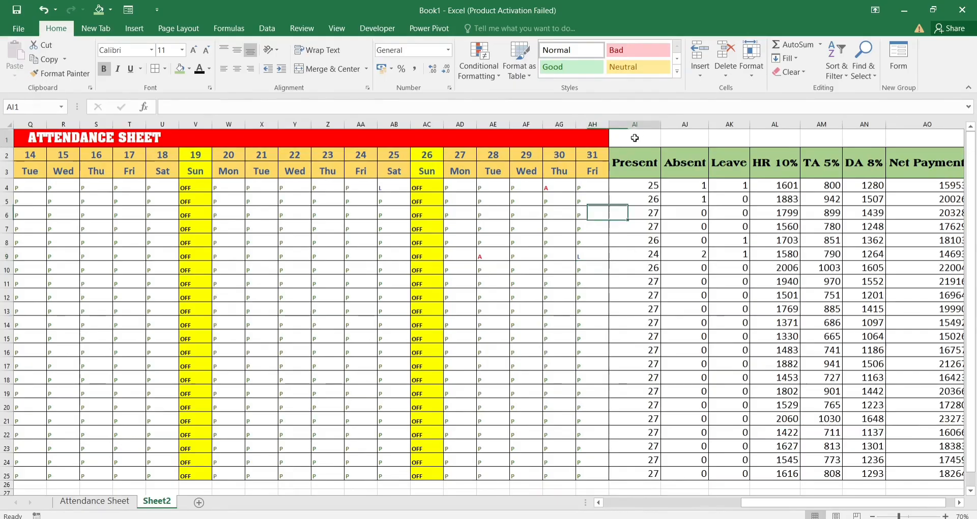
type("SAL")
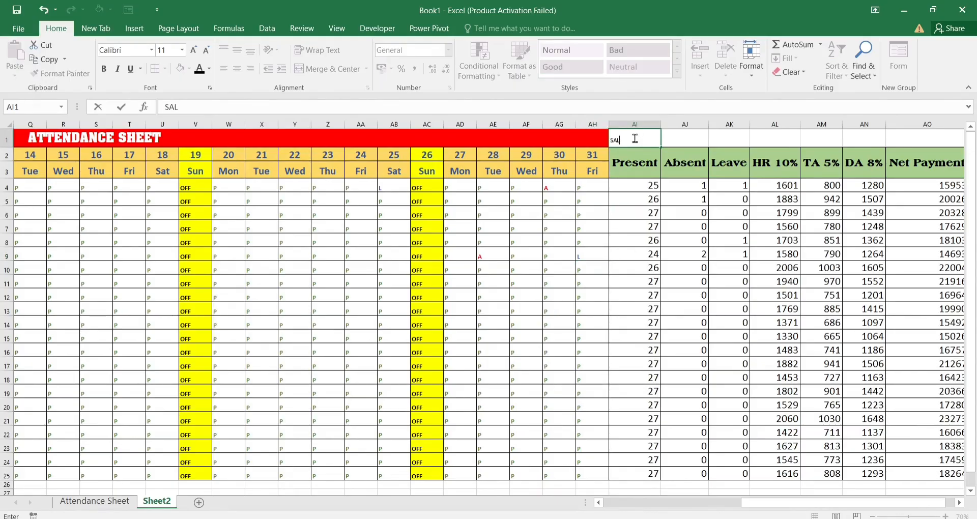
type("ARY CALCULATION")
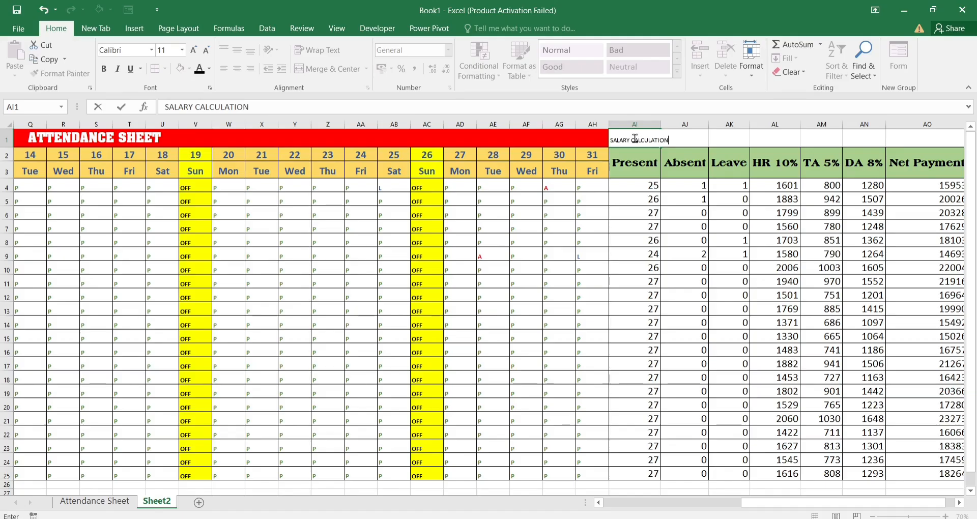
key("Tab")
- Merge and center the SALARY CALCULATION heading across AI1:AO1, above the Present through Net Payment columns
left_click(634, 138)
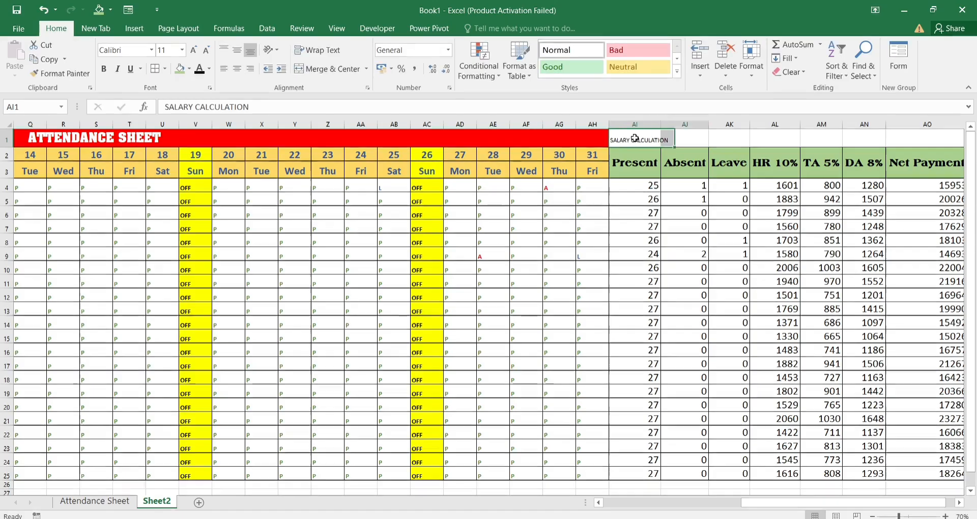
key("shift+Right")
key("shift+Right")
key("shift+Right")
key("shift+Right")
key("shift+Right")
key("shift+Right")
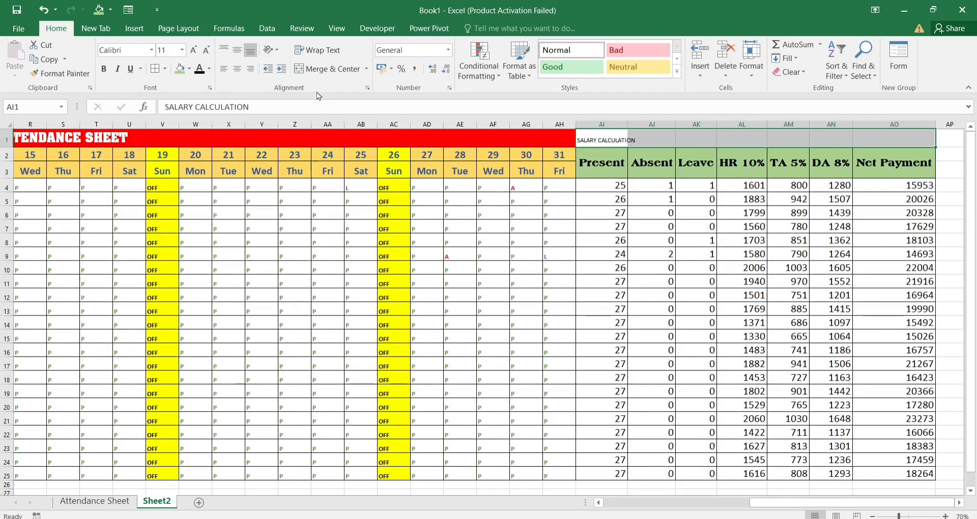
left_click(334, 69)
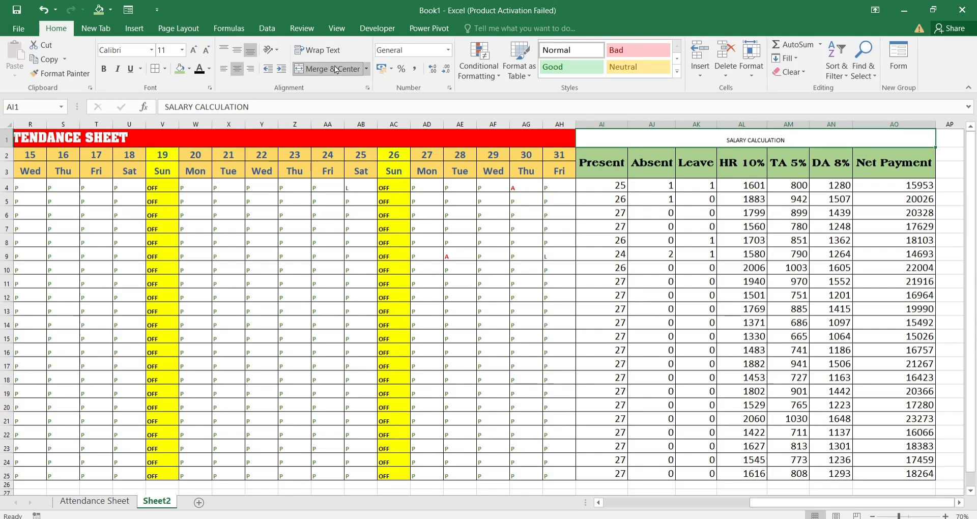
- Format the SALARY CALCULATION heading as bold Aardvark text at size 18
left_click(104, 69)
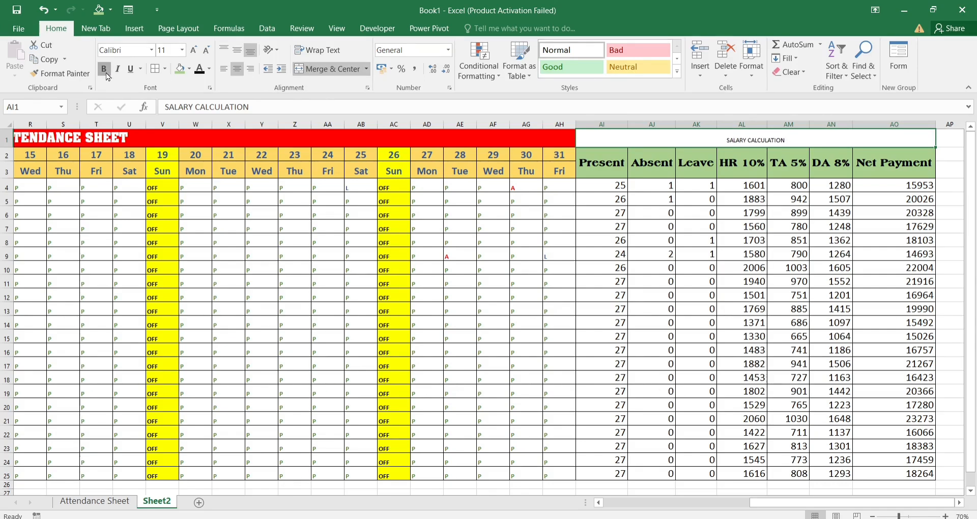
left_click(152, 50)
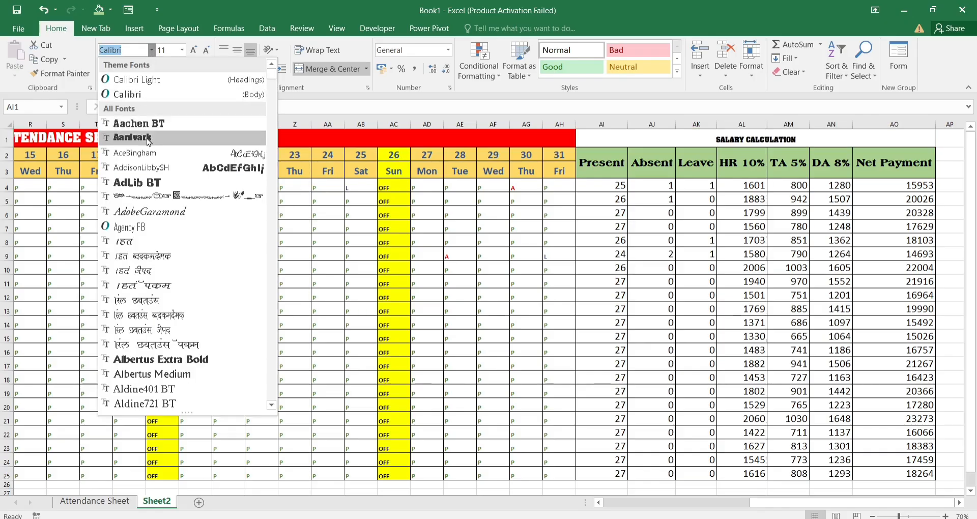
left_click(148, 141)
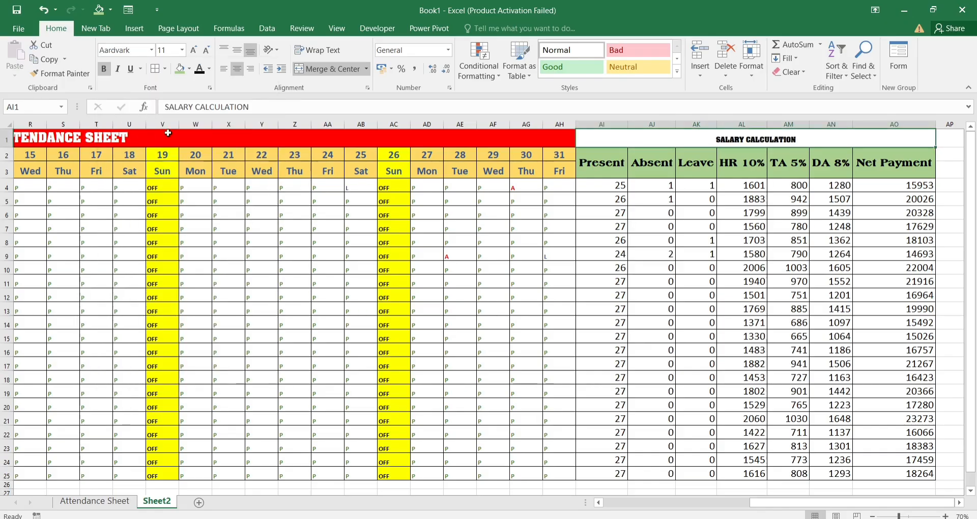
left_click(193, 51)
left_click(194, 51)
left_click(193, 50)
left_click(194, 51)
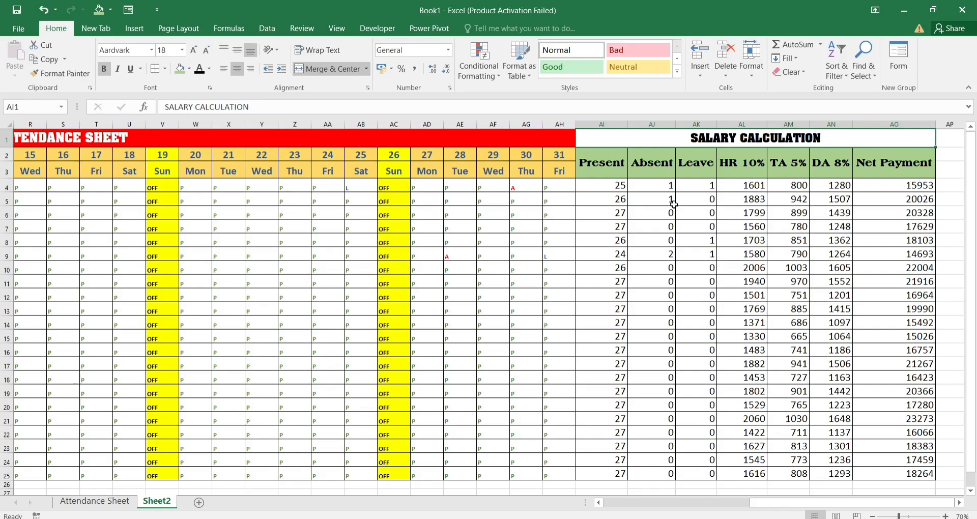
- Fill the merged SALARY CALCULATION heading cell with a light blue theme color
scroll(538, 214, "left", 3)
scroll(538, 214, "right", 3)
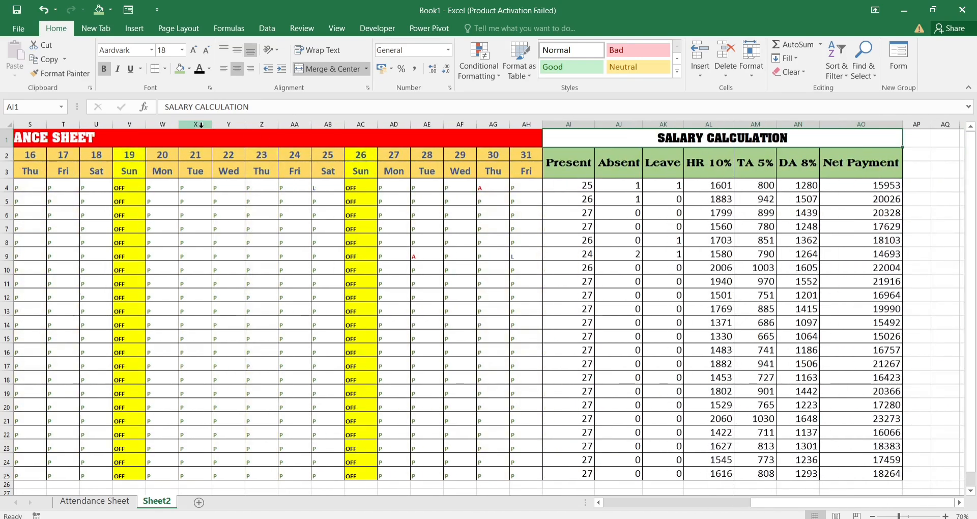
left_click(189, 69)
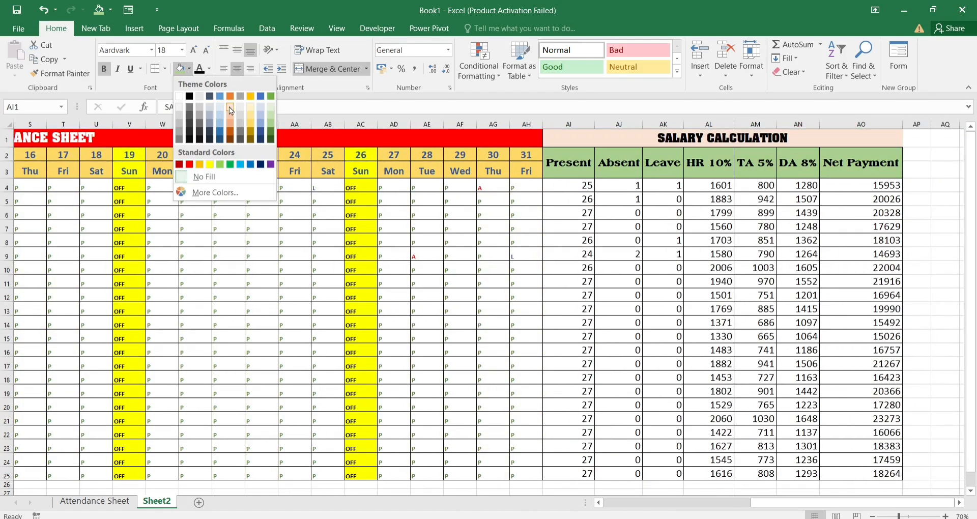
left_click(219, 121)
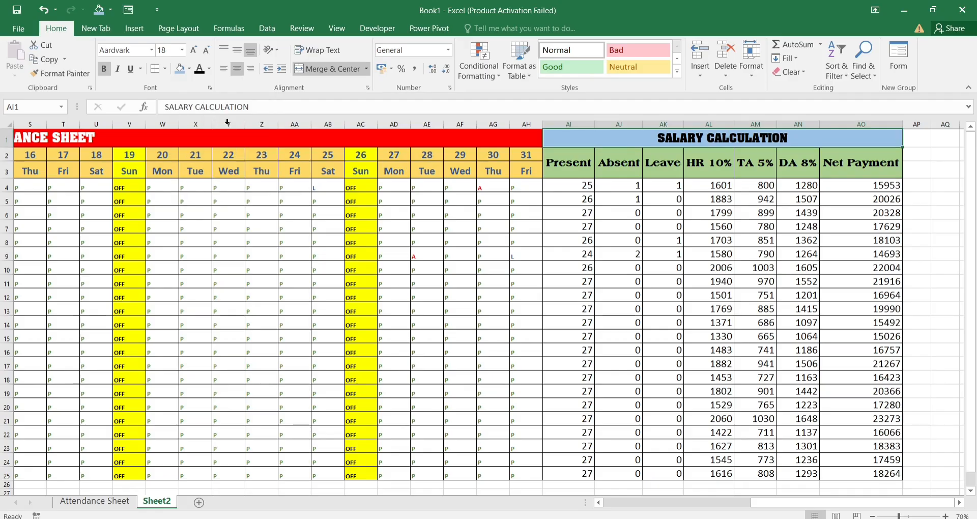
- Examine the Employee Id column and the daily attendance codes along row 7 up to the 17th
scroll(295, 215, "left", 6)
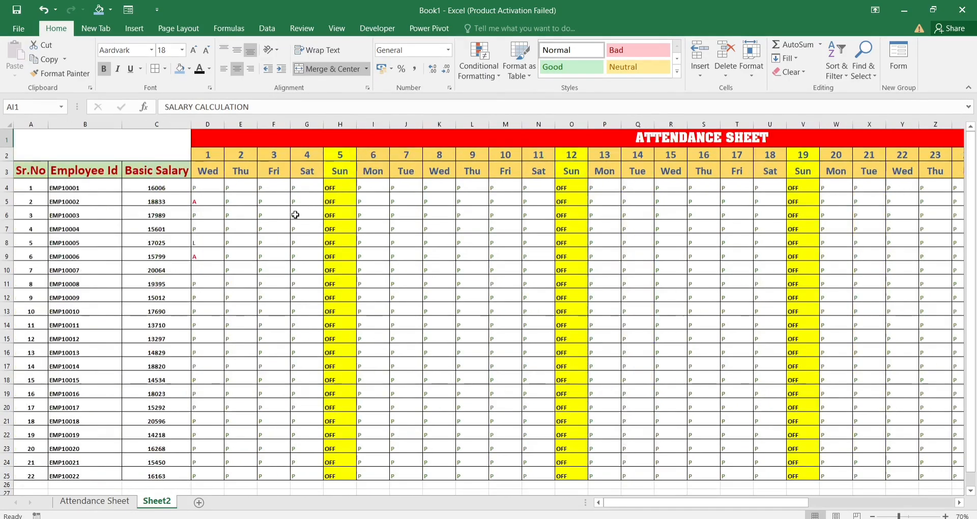
left_click(79, 170)
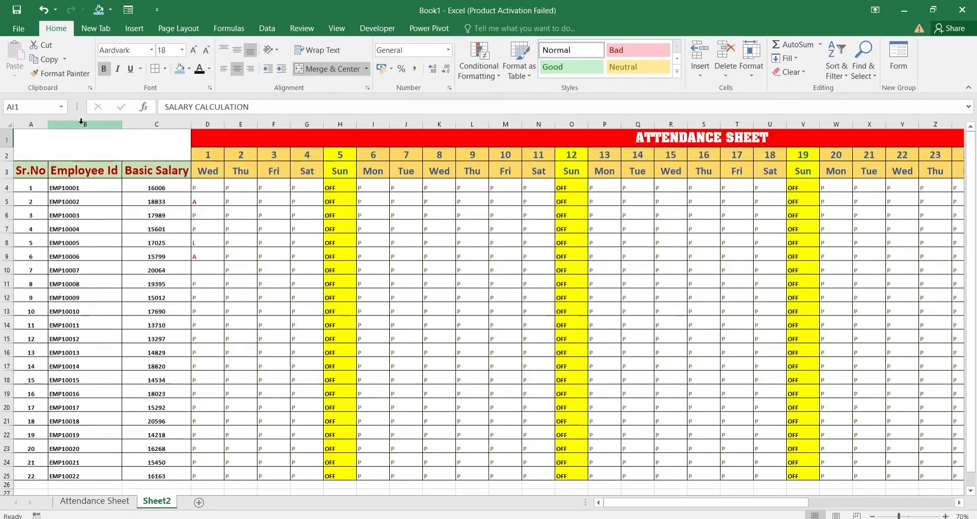
key("ctrl+space")
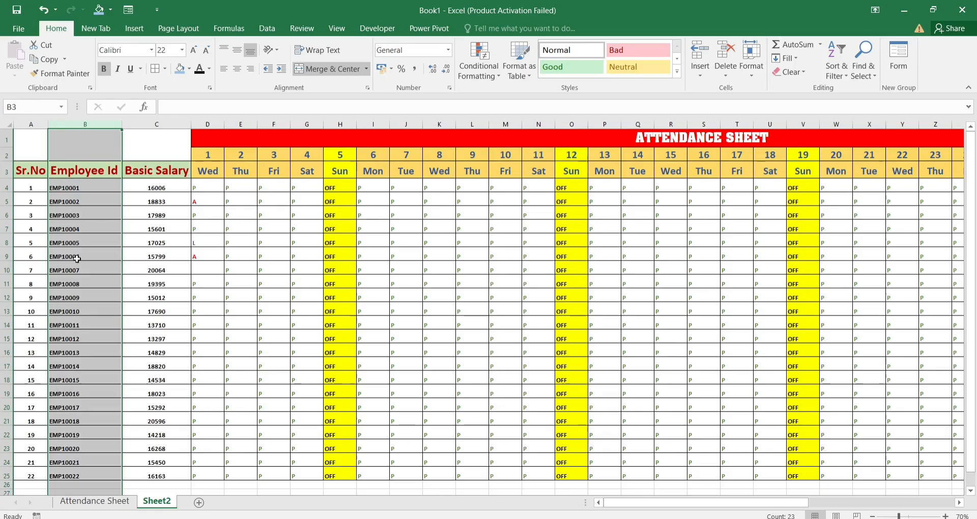
left_click(159, 229)
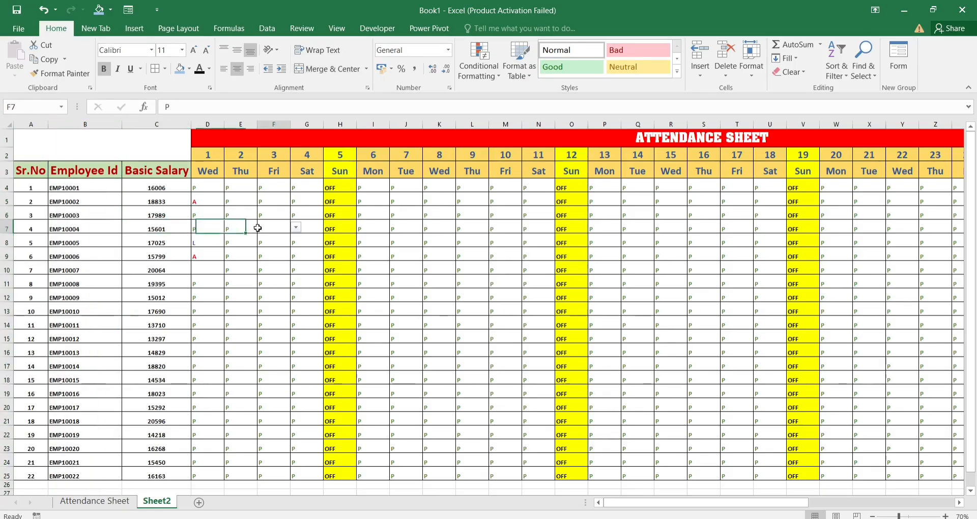
left_click(342, 227)
left_click(377, 227)
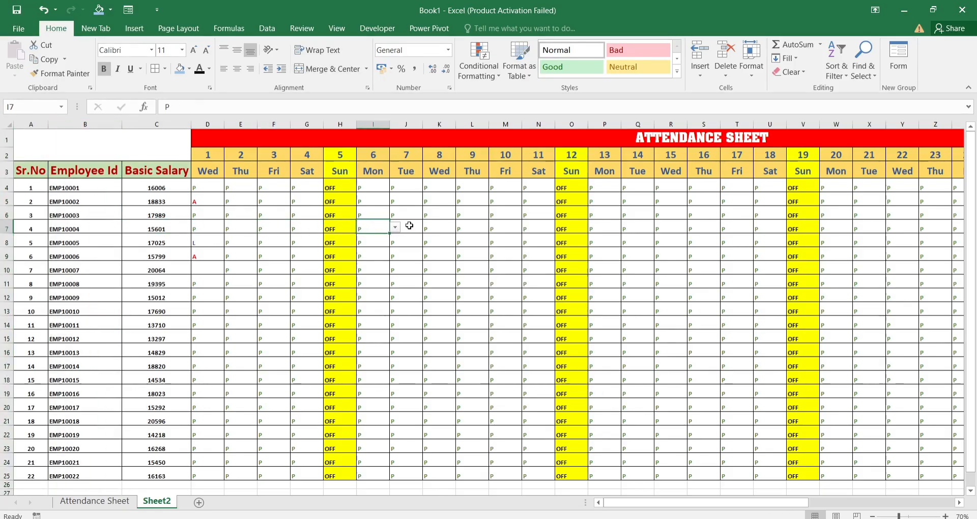
left_click(410, 226)
left_click(472, 224)
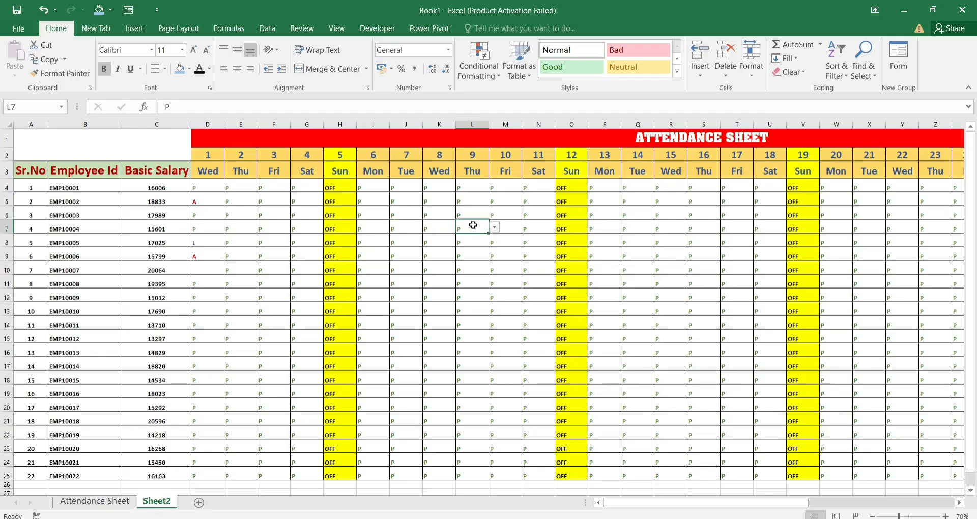
left_click(448, 225)
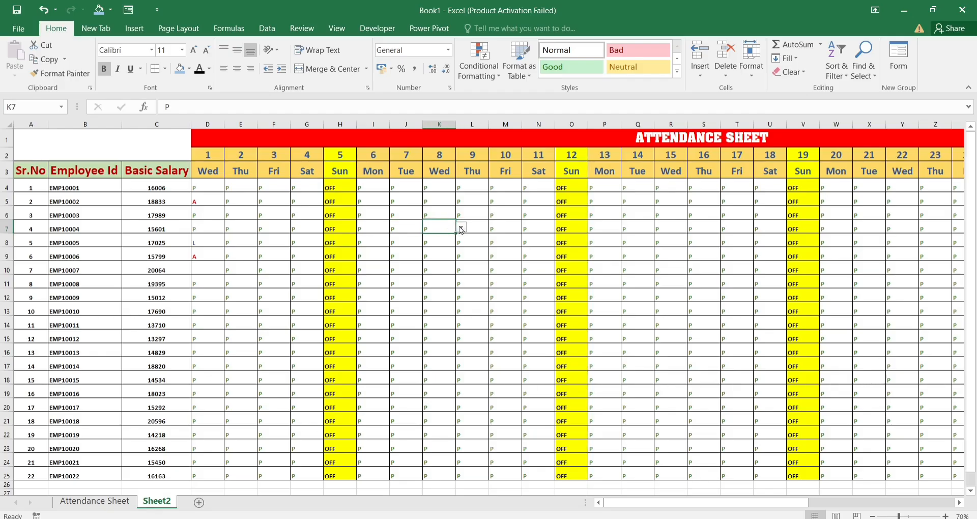
left_click(506, 226)
left_click(541, 225)
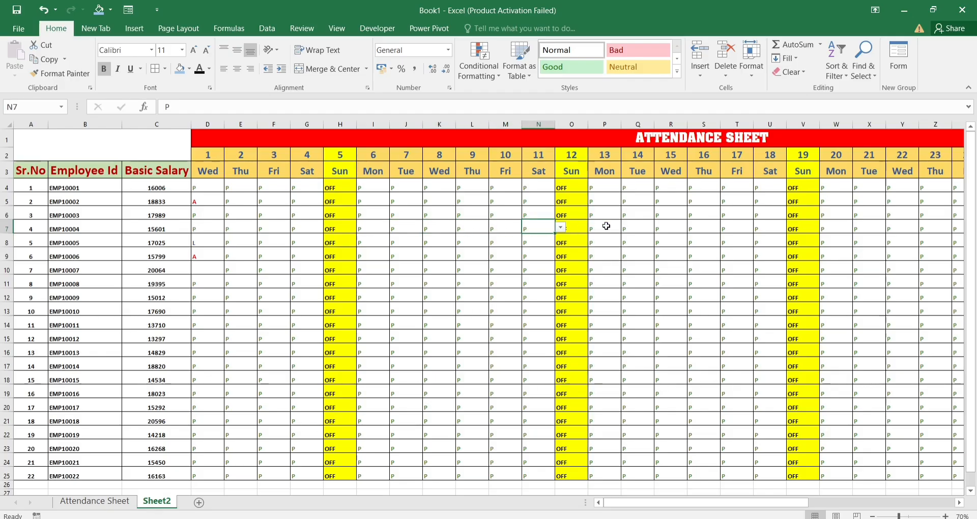
left_click(605, 226)
left_click(640, 226)
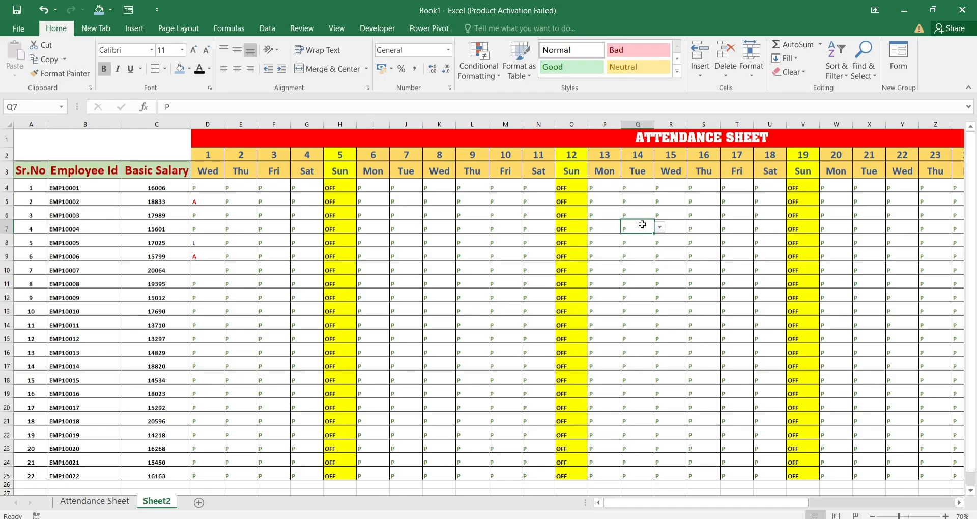
left_click(673, 229)
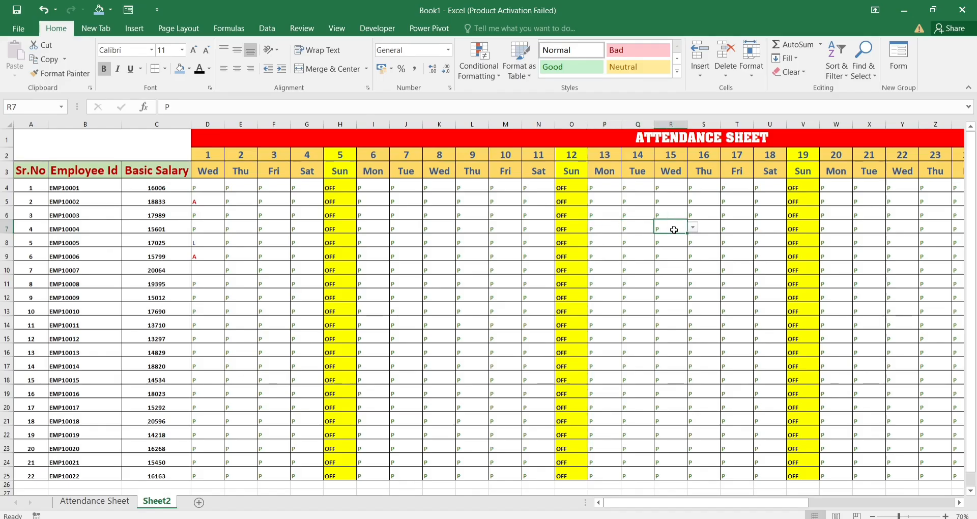
left_click(705, 227)
left_click(740, 228)
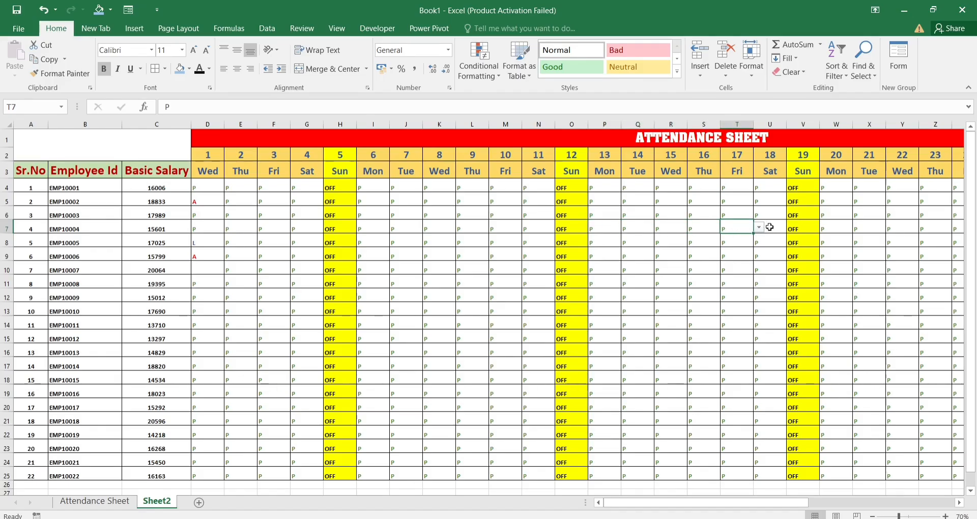